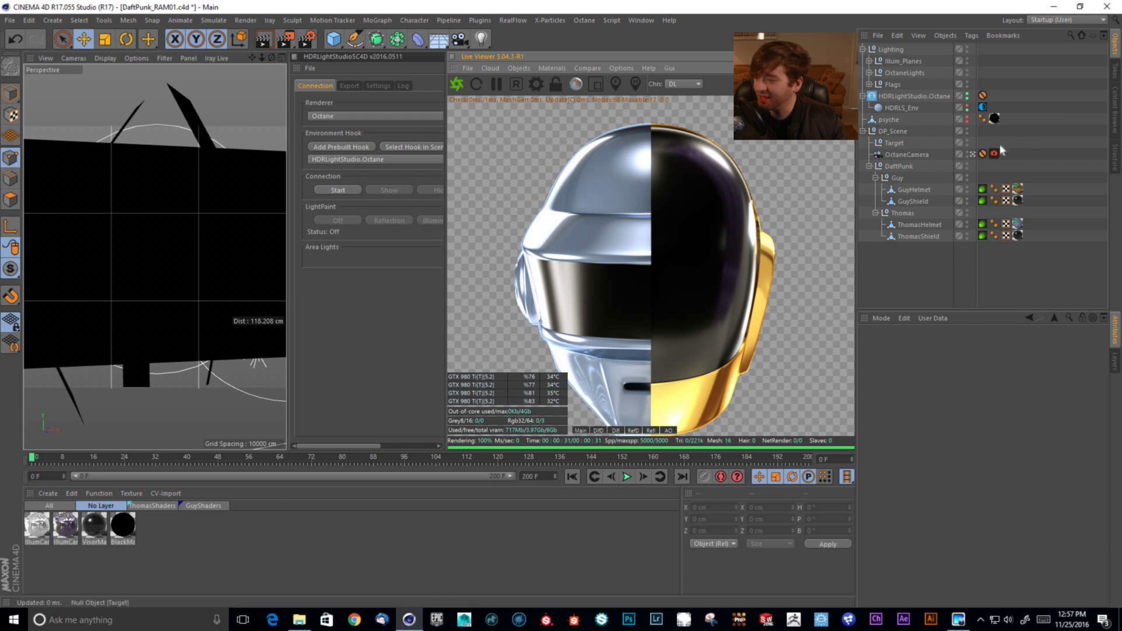
Step: Switch the wireframe top viewport to a shaded perspective view and frame the helmets from an angle
middle_click(205, 187)
middle_click(229, 136)
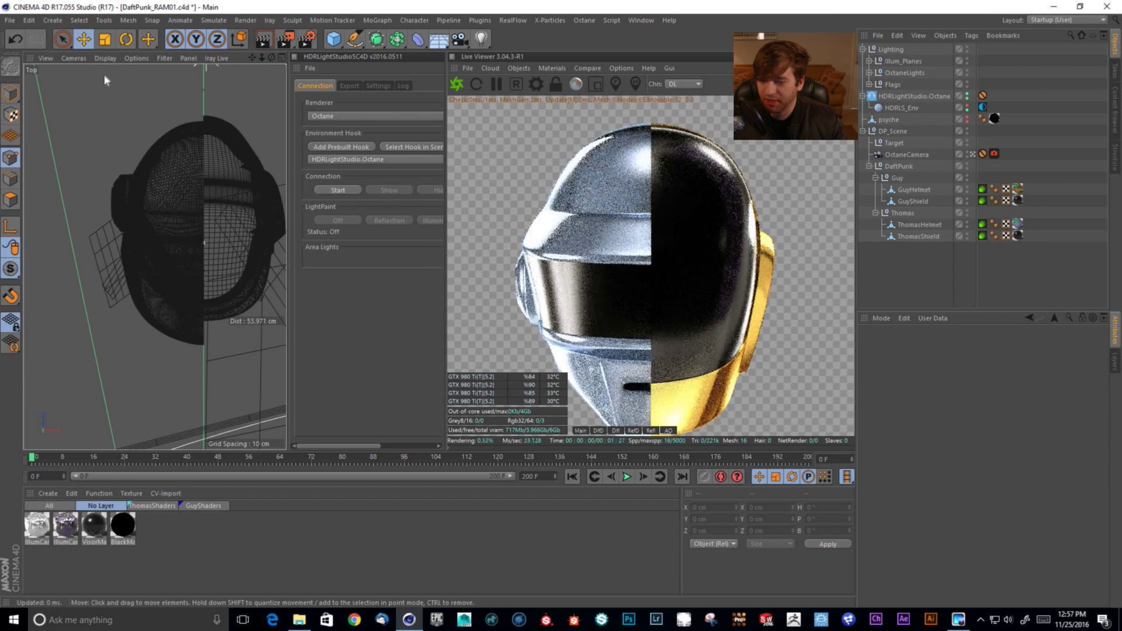
left_click(144, 59)
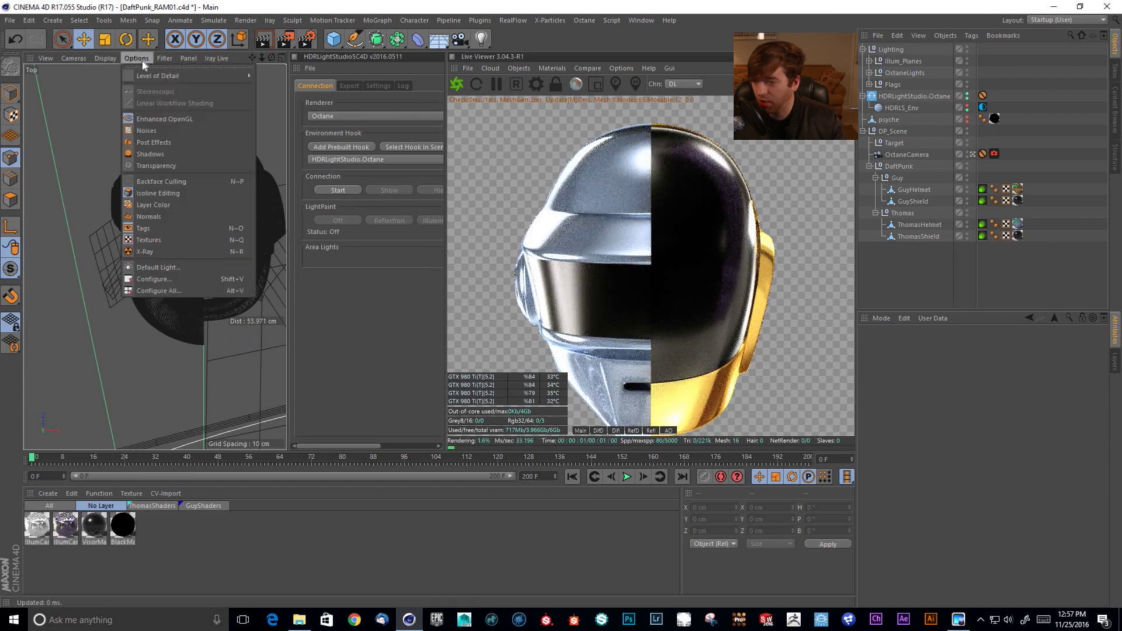
mouse_move(74, 58)
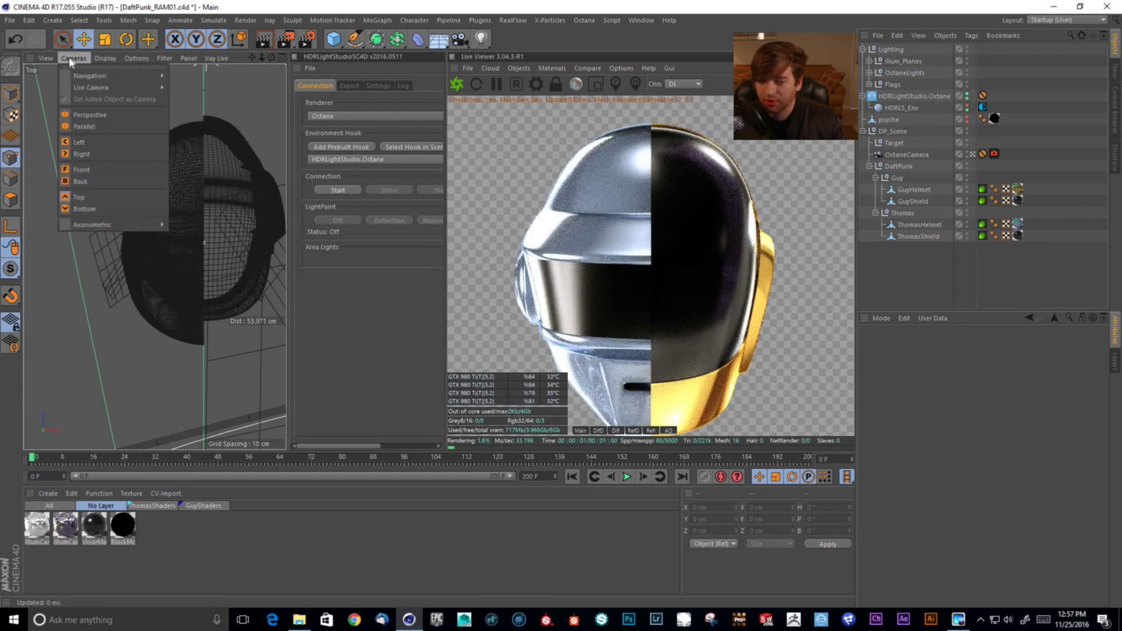
left_click(86, 118)
scroll(169, 295, "up", 4)
key("n")
key("e")
scroll(189, 298, "up", 8)
left_click_drag(66, 293, 184, 317, "alt")
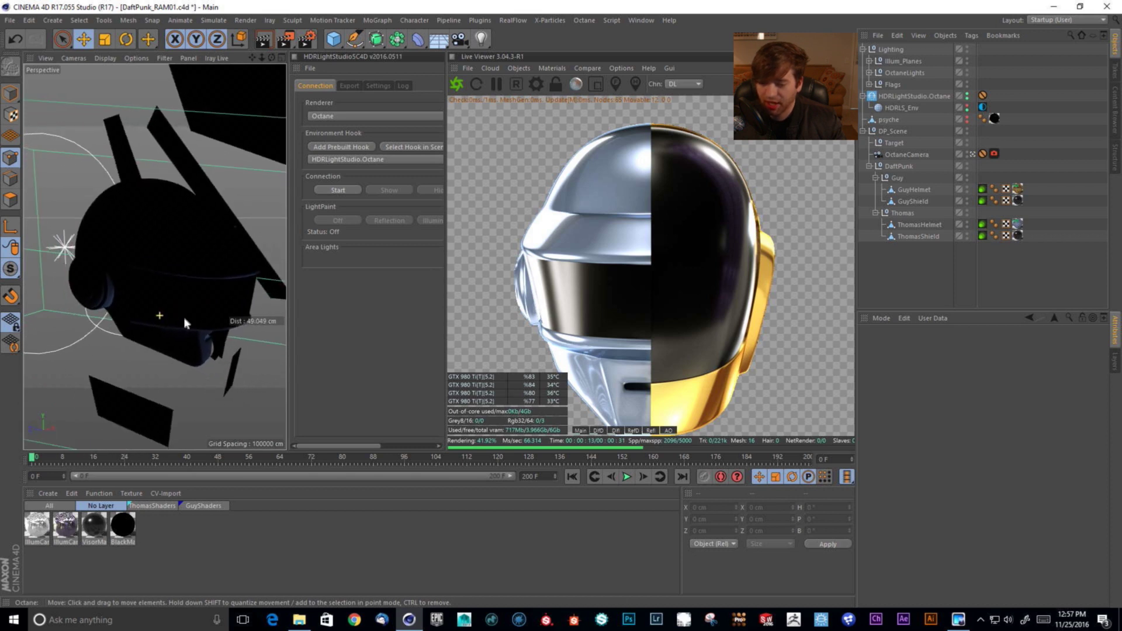
Step: Show the ThomasShaders material layer and view the helmet model from closer and from another side
left_click(168, 507)
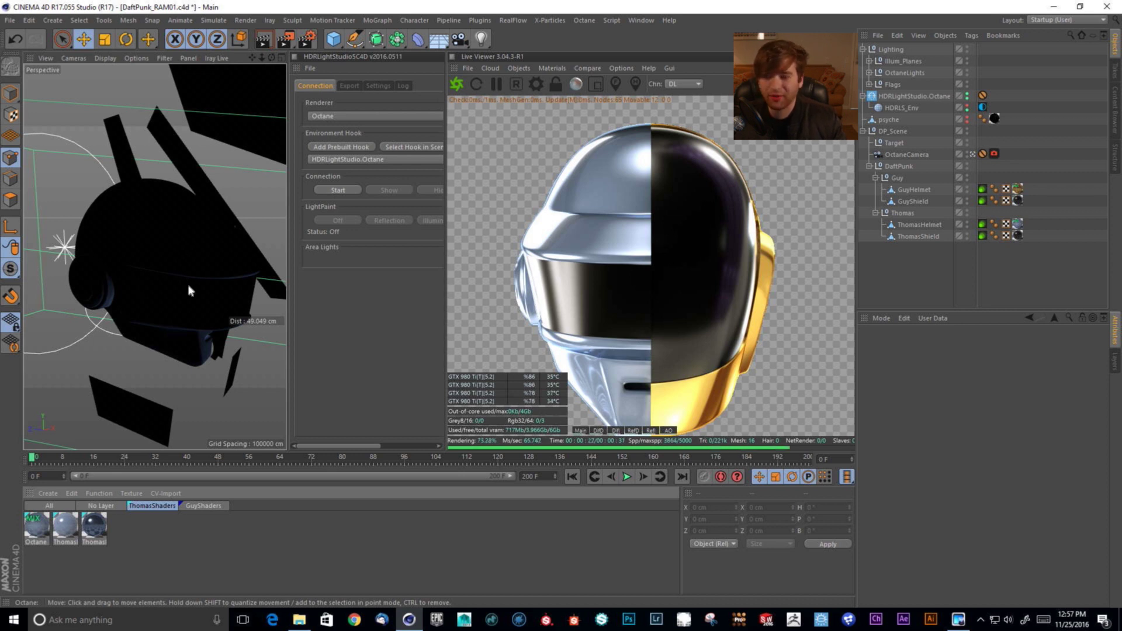
scroll(180, 311, "down", 3)
mouse_move(181, 311)
left_mouse_down("alt")
mouse_move(208, 310)
mouse_move(178, 320)
mouse_move(146, 297)
mouse_move(162, 270)
mouse_move(188, 314)
left_mouse_up("alt")
scroll(188, 313, "up", 5)
left_click_drag(277, 303, 151, 303, "alt")
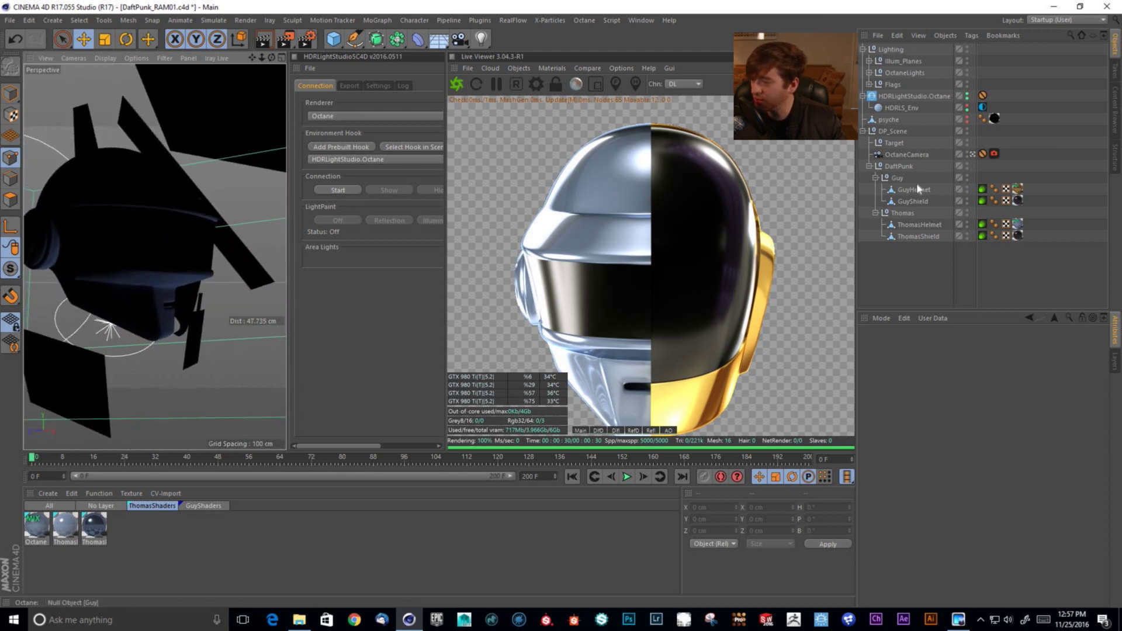
Step: Select GuyShield, the Guy and Thomas groups, and ThomasHelmet in turn to inspect which helmet parts they cover
left_click(913, 200)
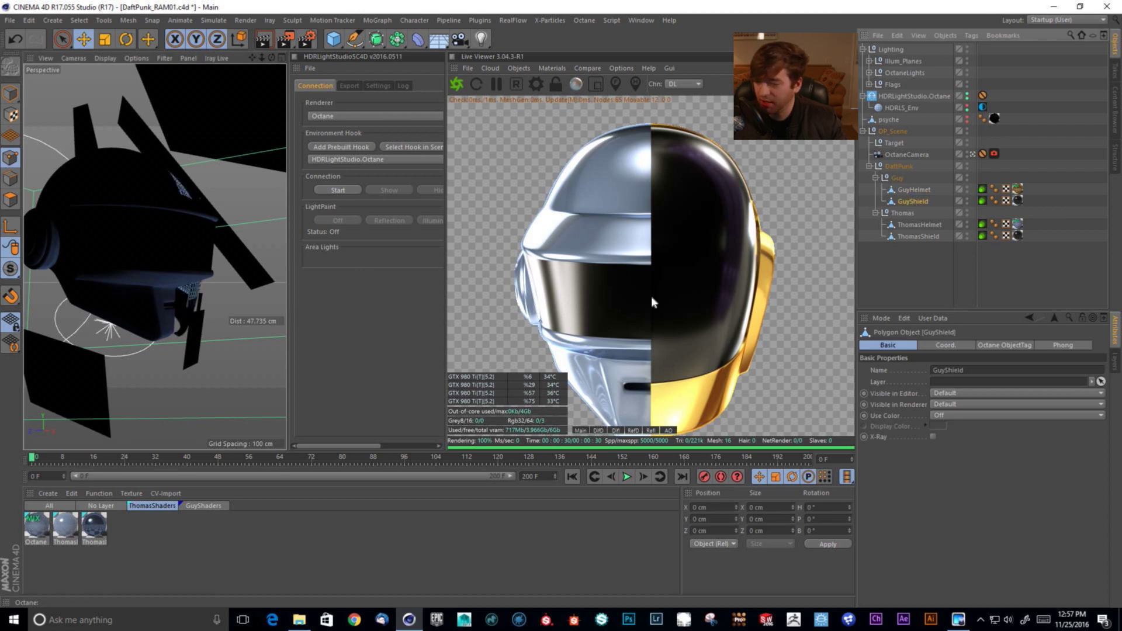
left_click(898, 179)
left_click(906, 213)
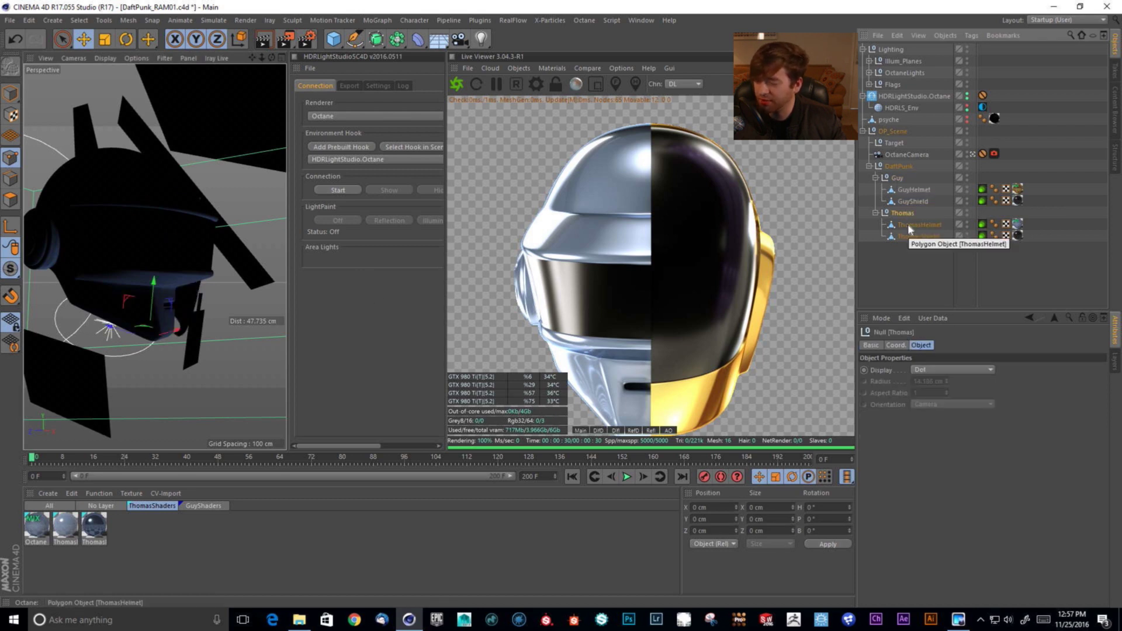
left_click(907, 224)
left_click_drag(193, 281, 149, 281, "alt")
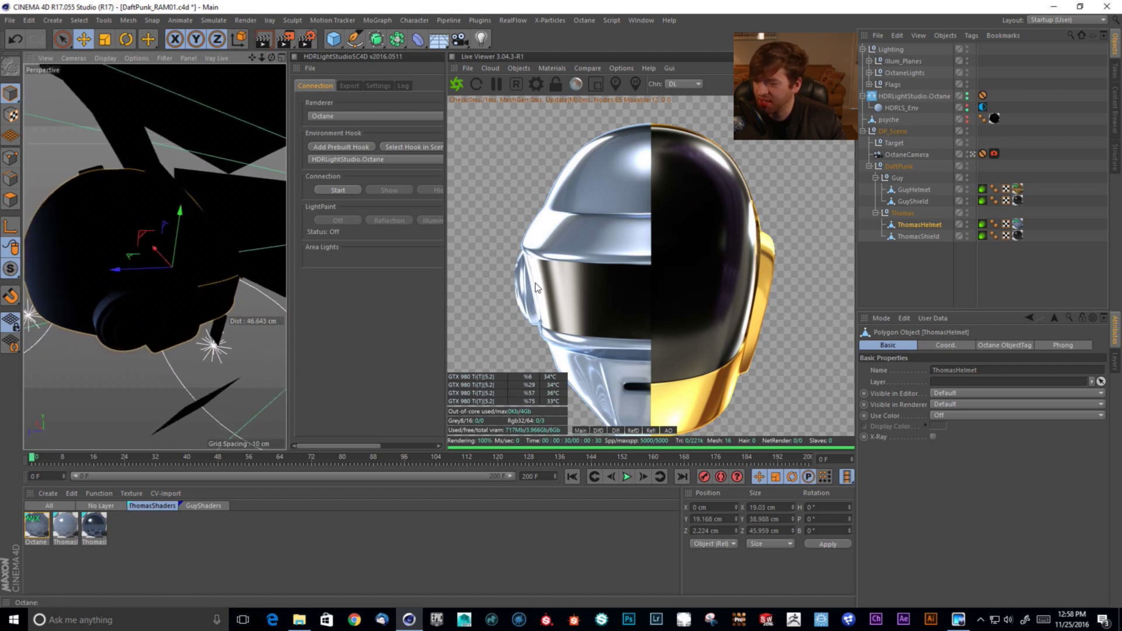
left_click_drag(269, 295, 196, 286, "alt")
scroll(158, 286, "up", 5)
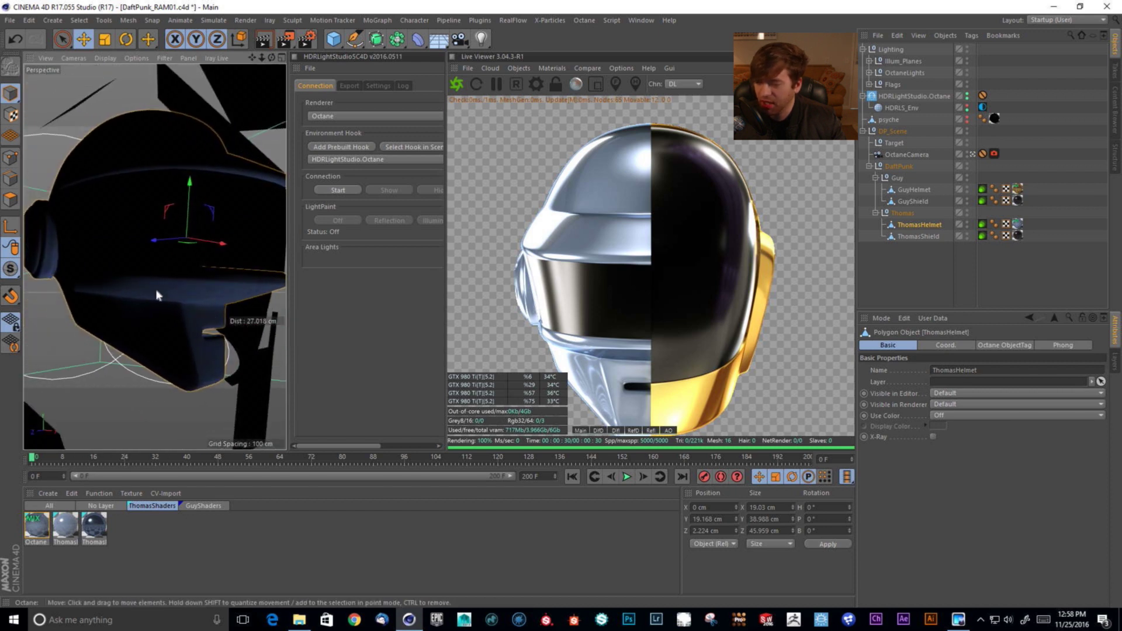
Step: Inspect the ThomasShield visor from the front and select GuyShield for comparison
left_click(195, 270)
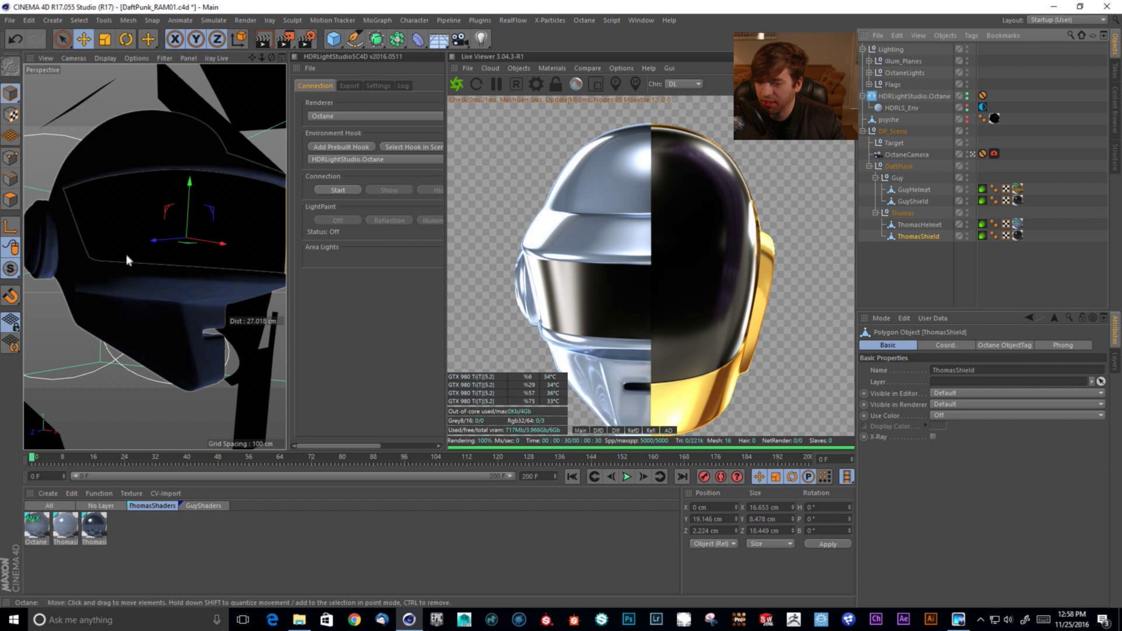
left_click_drag(248, 268, 152, 296, "alt")
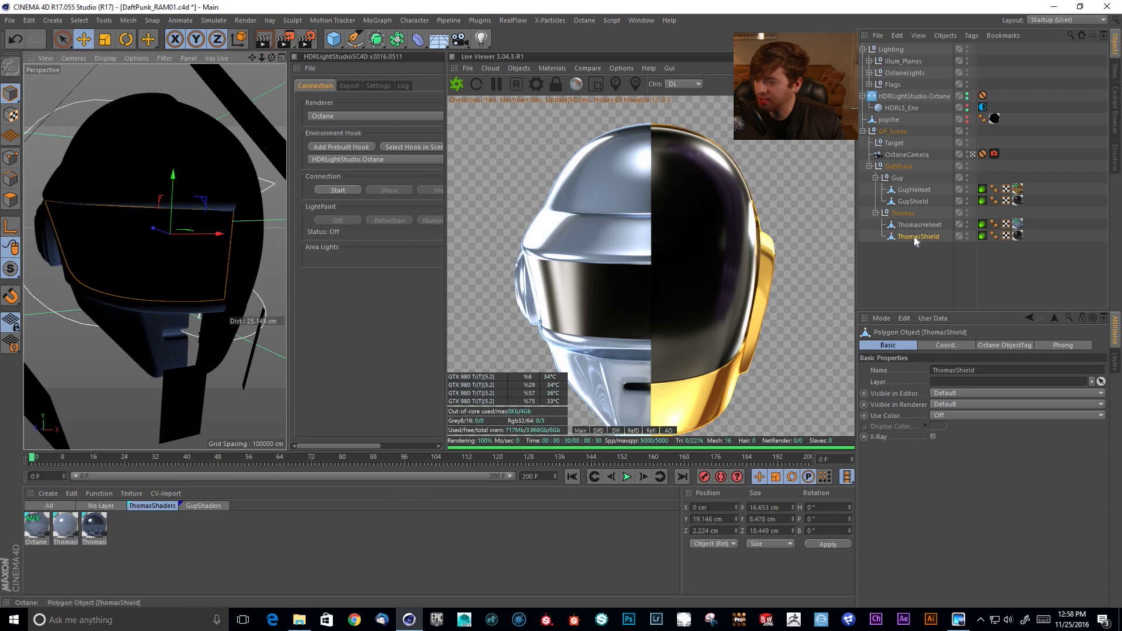
left_click(924, 203)
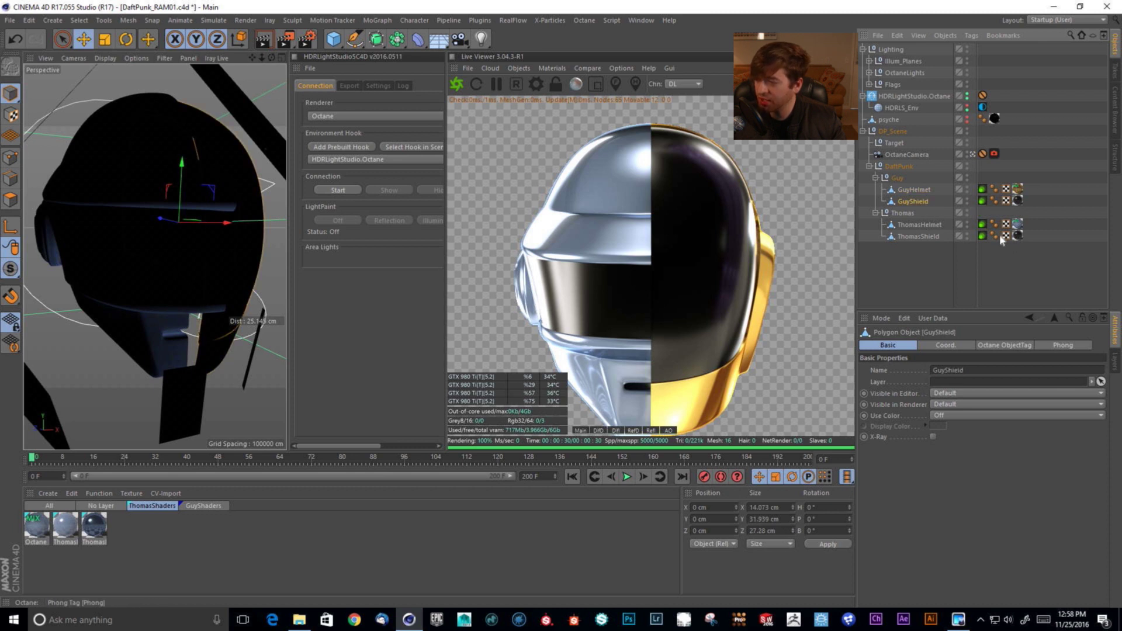
Step: Check the object layer settings in the Octane ObjectTags of GuyHelmet, ThomasHelmet and ThomasShield
left_click(982, 189)
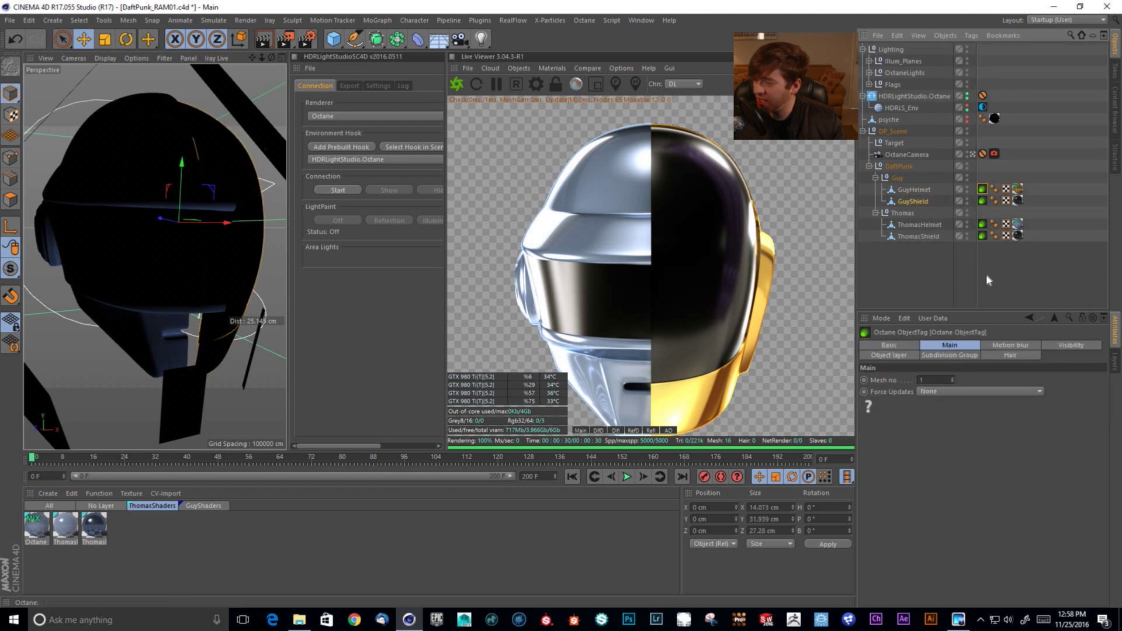
left_click(889, 356)
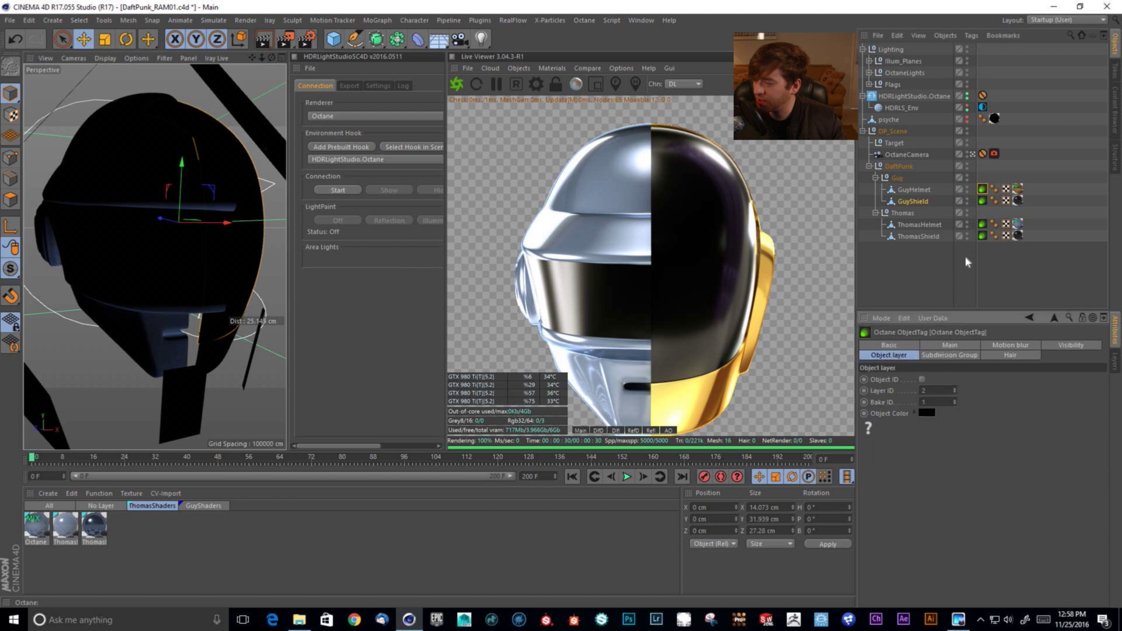
left_click(982, 223)
left_click(983, 236)
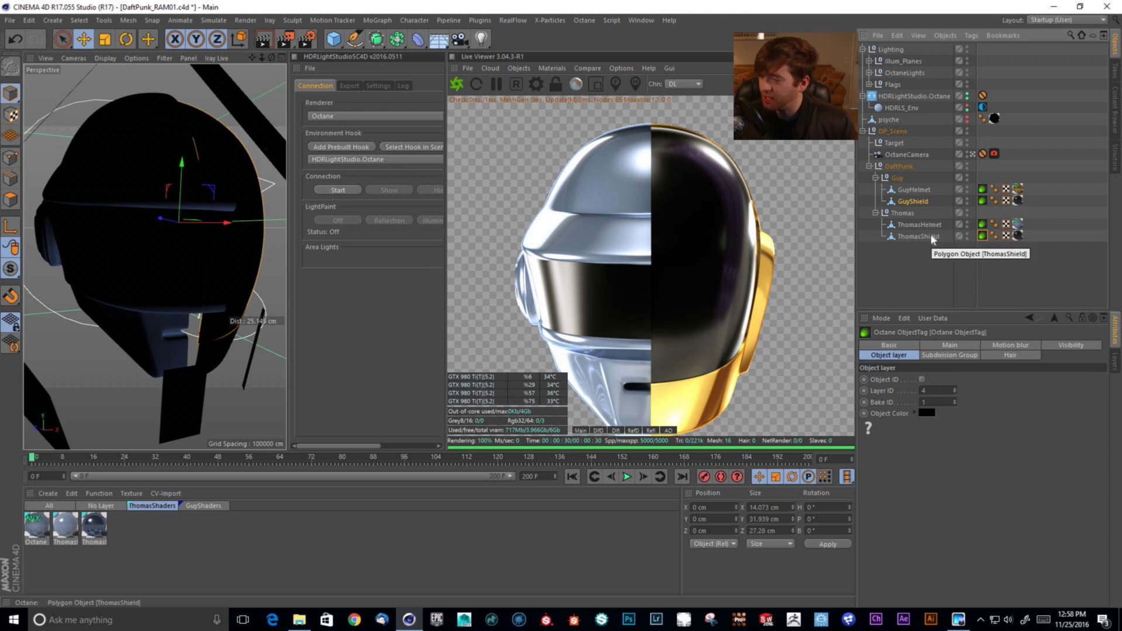
Step: Look through OctaneCamera and review its composition helpers and its camera tag's Thinlens and Camera Imager settings
mouse_move(263, 275)
left_mouse_down("alt")
mouse_move(238, 265)
mouse_move(190, 277)
mouse_move(262, 282)
left_mouse_up("alt")
left_click(972, 155)
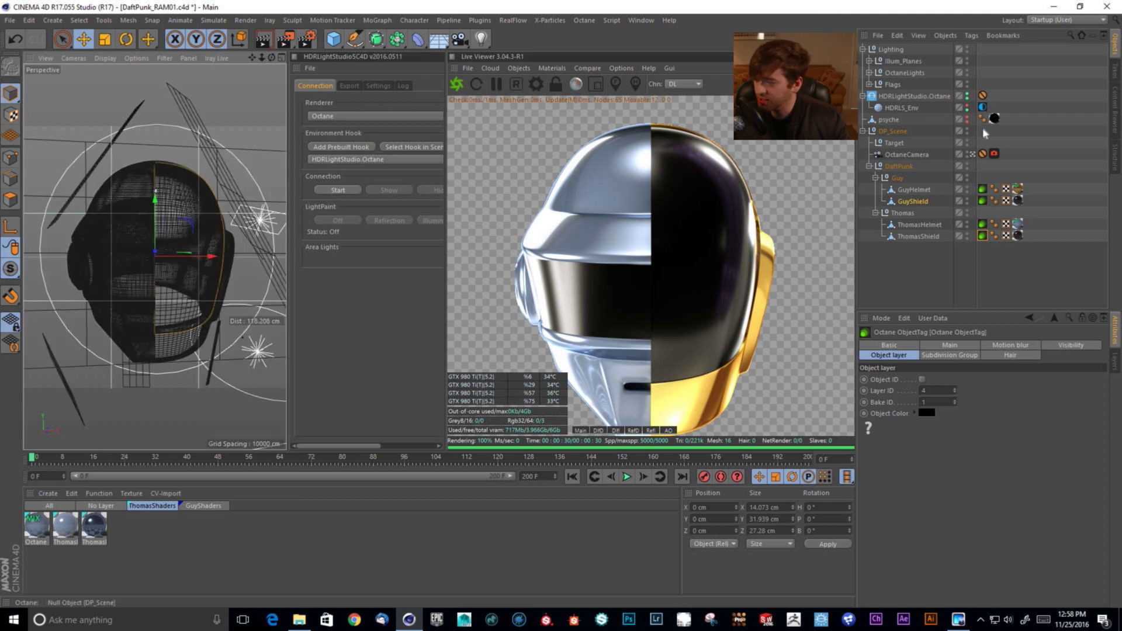
left_click(913, 154)
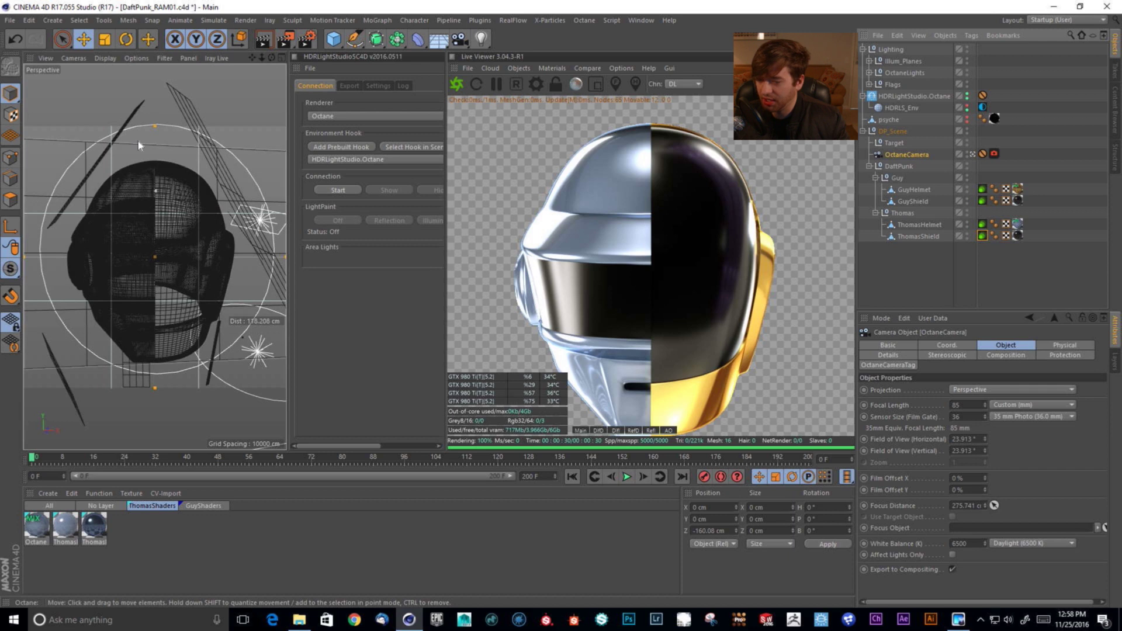
left_click(1005, 356)
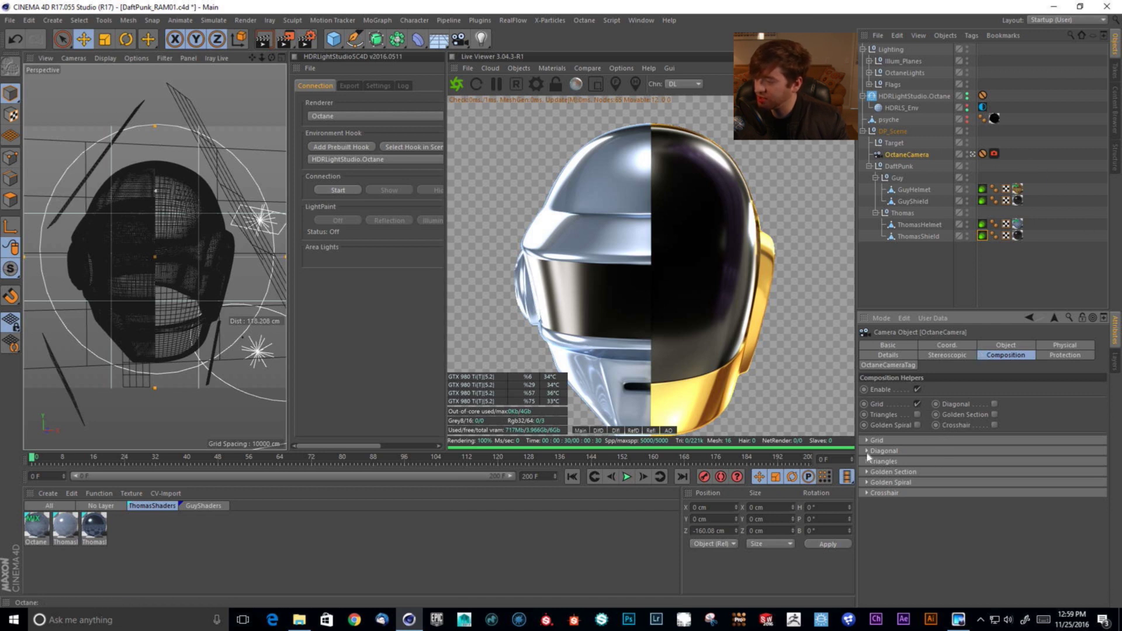
left_click(994, 155)
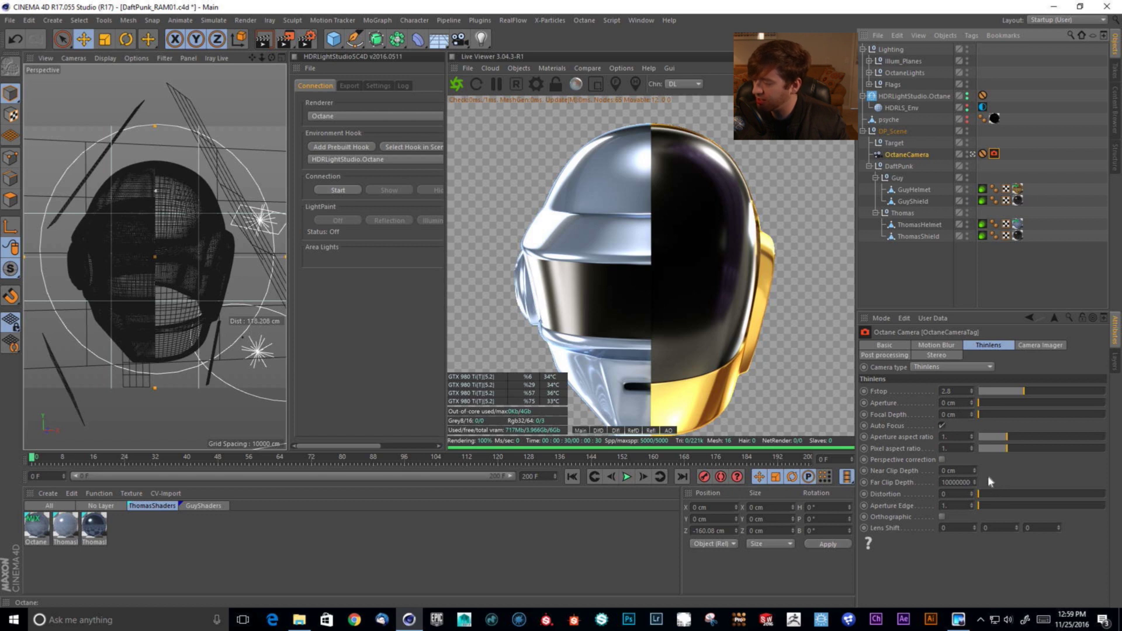
left_click(1044, 345)
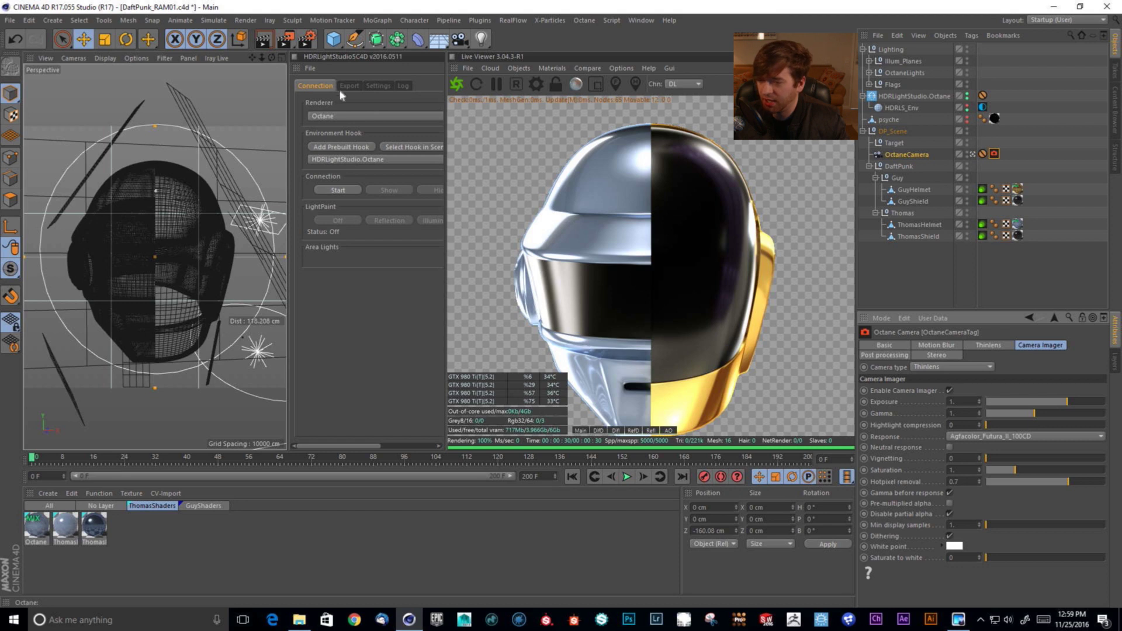
Step: Open the Octane Settings, enlarge the dialog, and review the Pathtracing kernel and GPU device settings
left_click(584, 20)
left_click(598, 59)
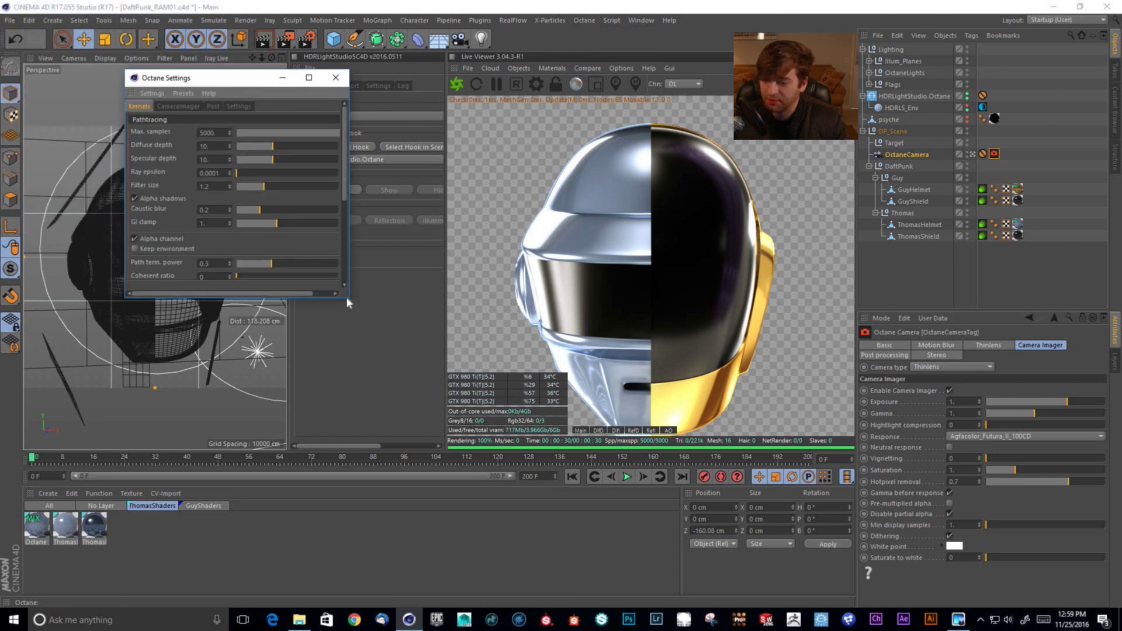
left_click_drag(355, 300, 422, 387)
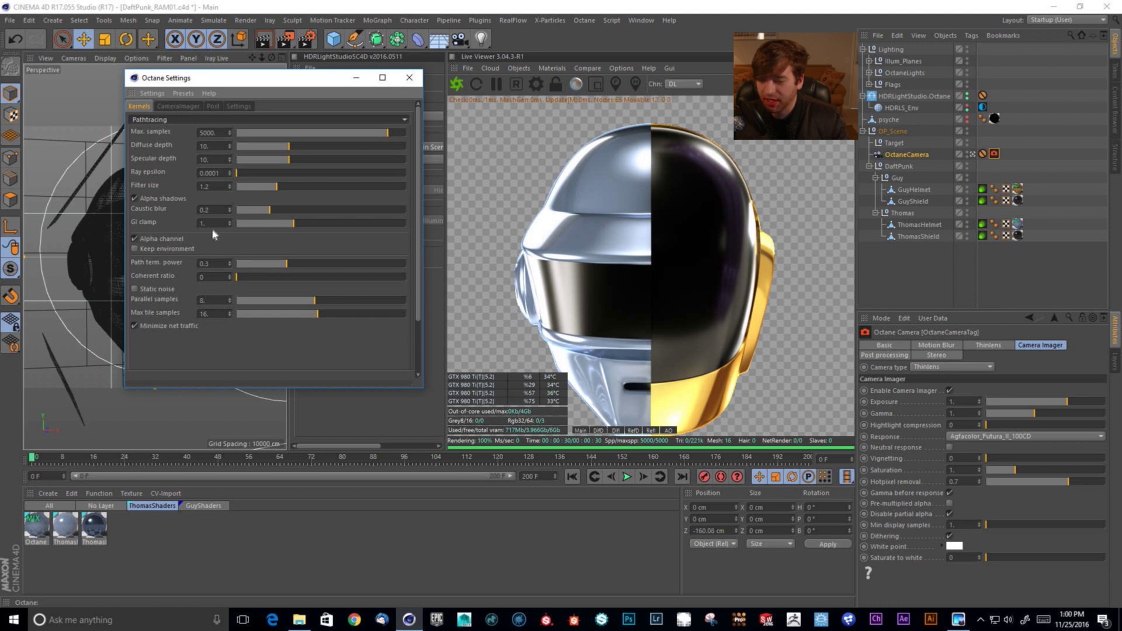
left_click(238, 107)
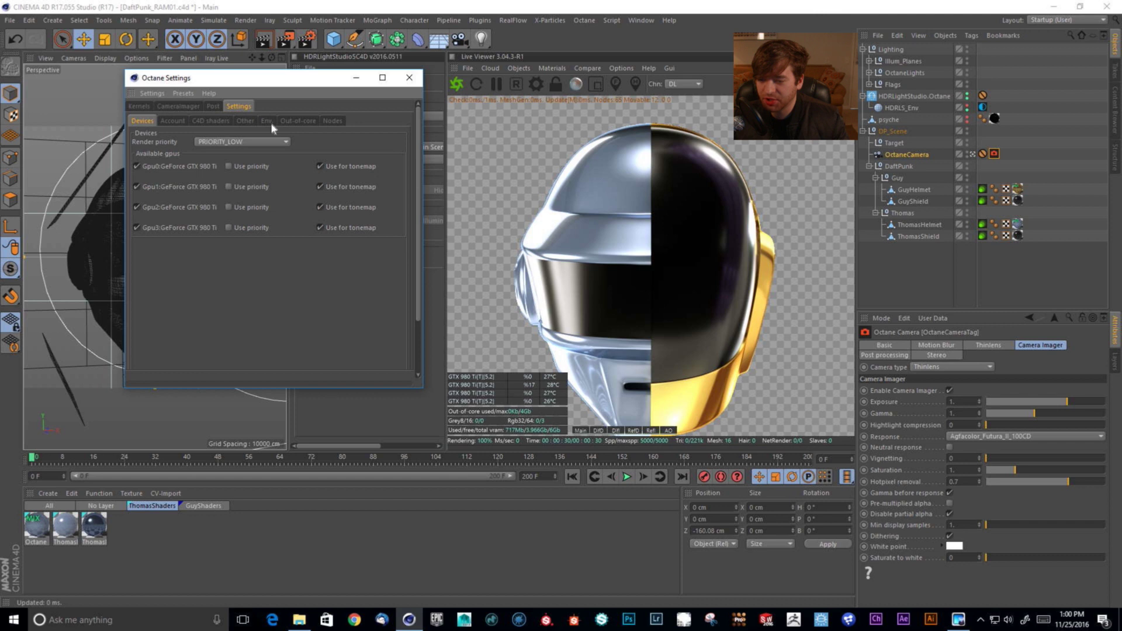
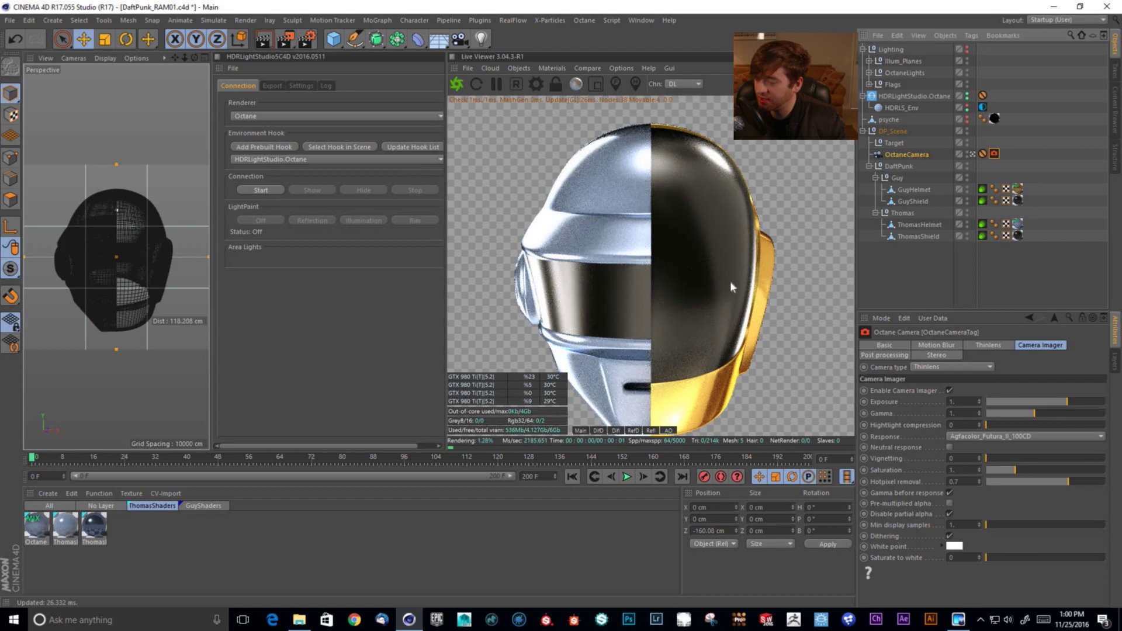
Step: Expand the Illum_Planes, OctaneLights and Flags groups in the Lighting hierarchy
left_click(869, 61)
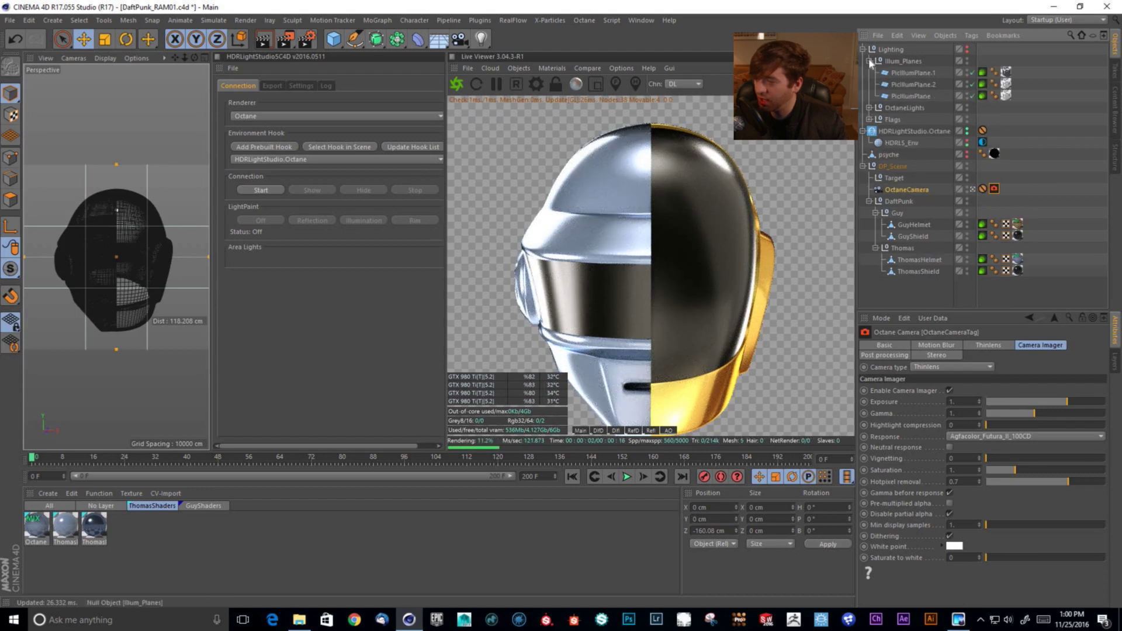
left_click(869, 107)
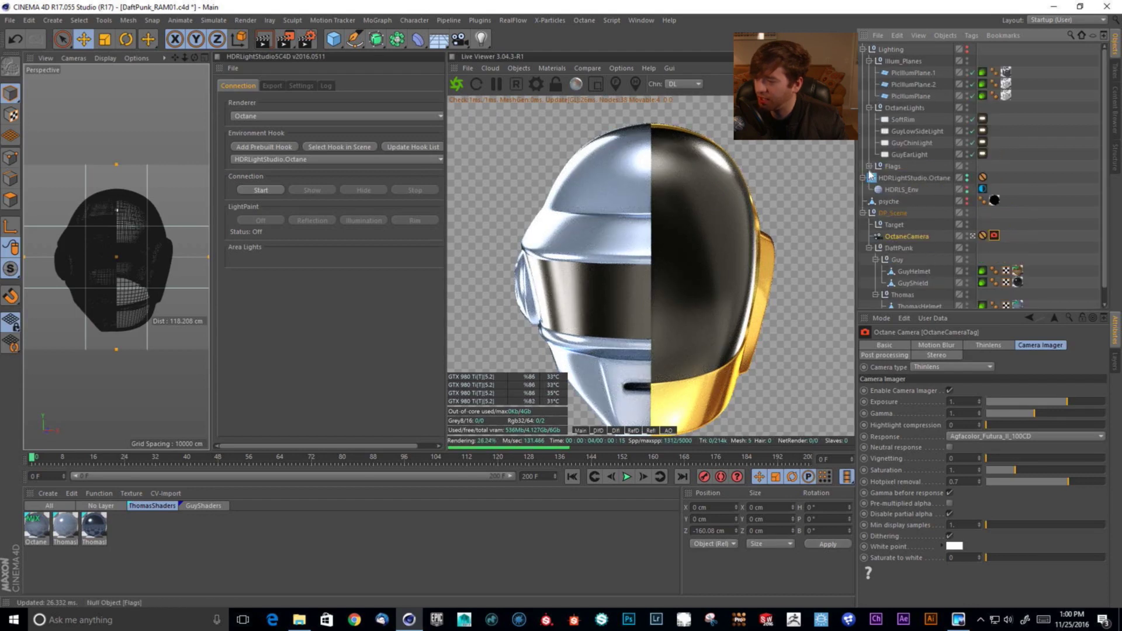
left_click(869, 166)
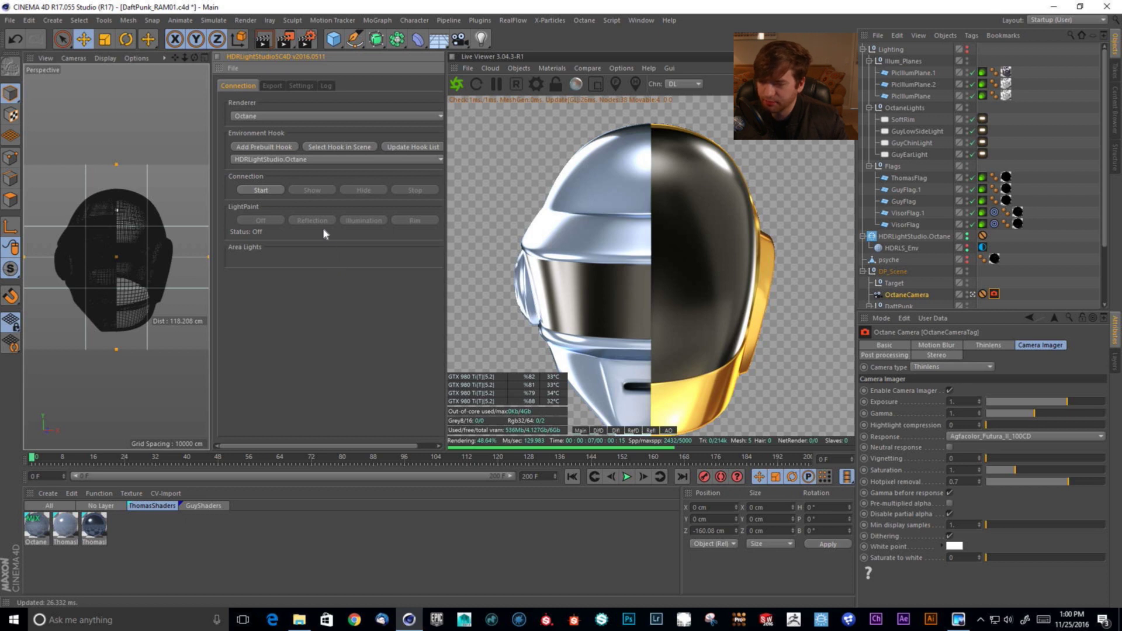
Step: Start the HDR Light Studio connection and shrink and move its window, keeping Cinema 4D open behind it
left_click(261, 190)
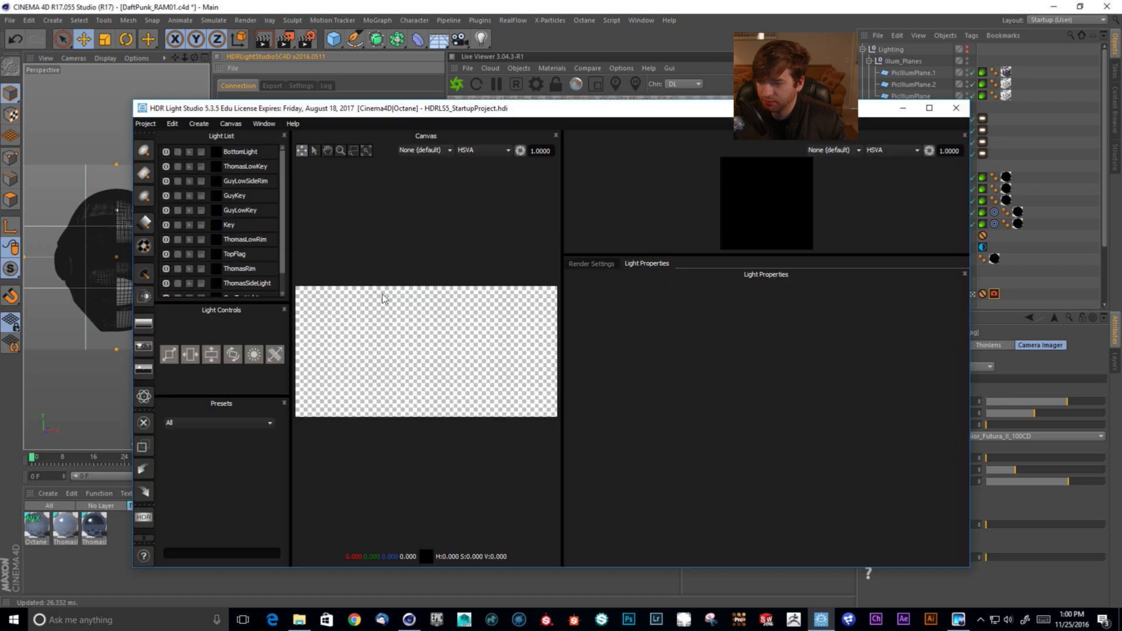
left_click_drag(614, 116, 523, 141)
left_click_drag(878, 221, 545, 214)
left_click_drag(299, 214, 413, 214)
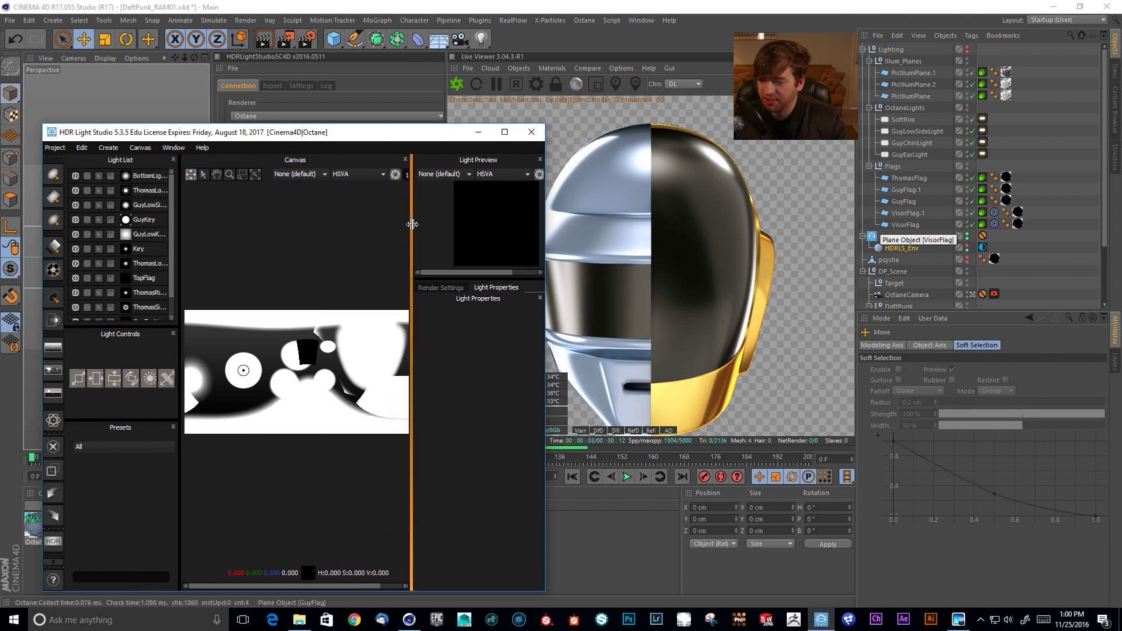
left_click_drag(400, 138, 359, 84)
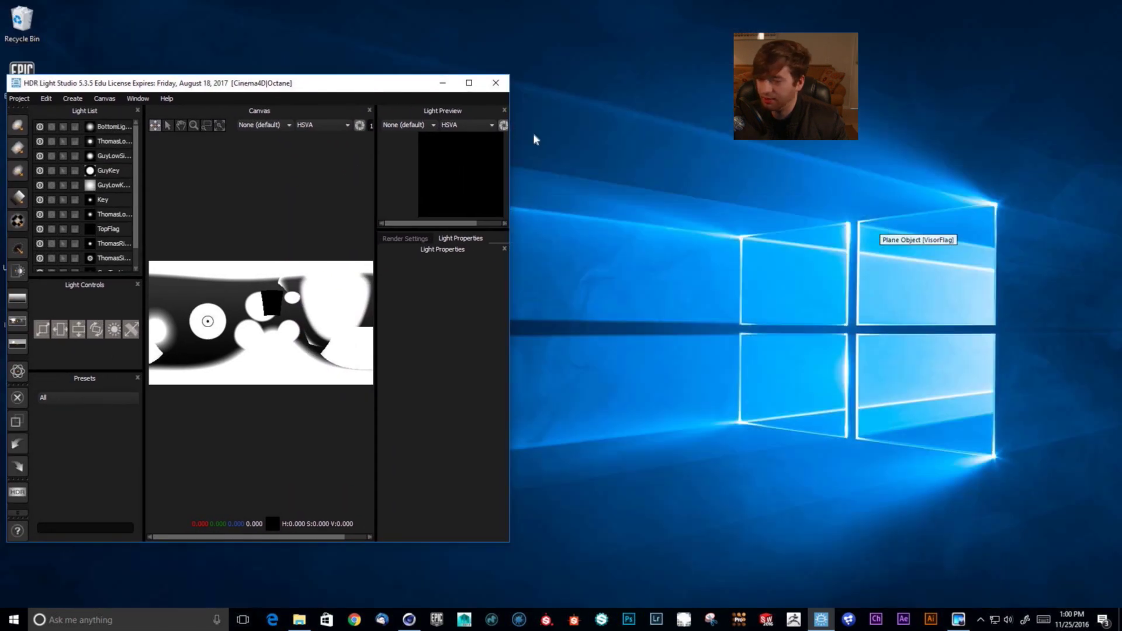
left_click(409, 619)
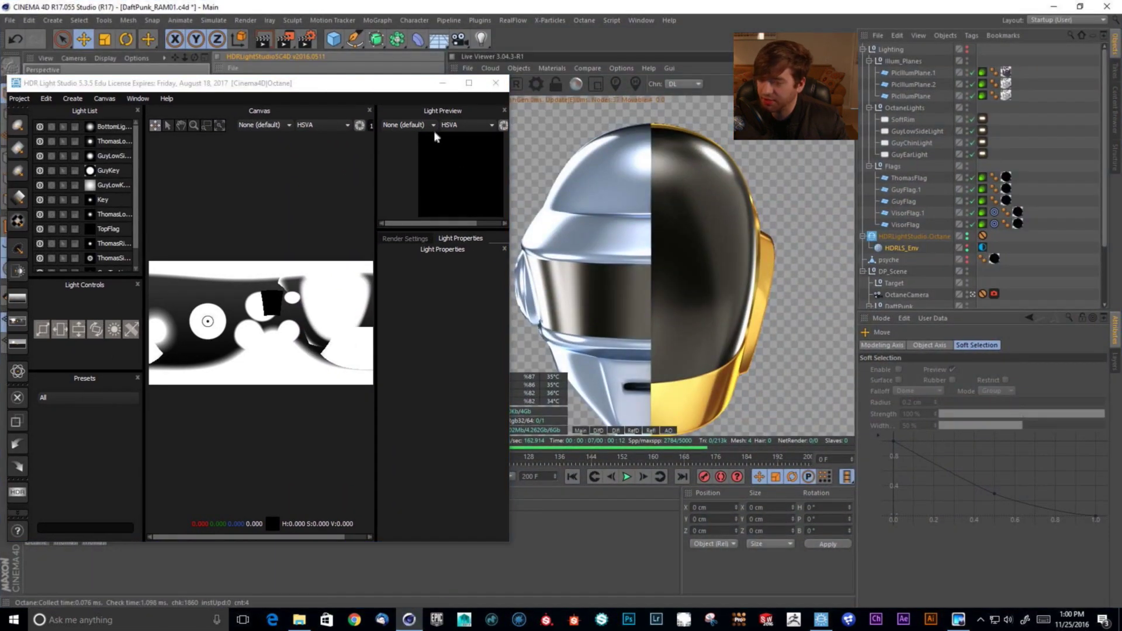
Step: Fit the HDR Light Studio window beside the live render and widen its Light List to show full light names
left_click_drag(509, 157, 436, 158)
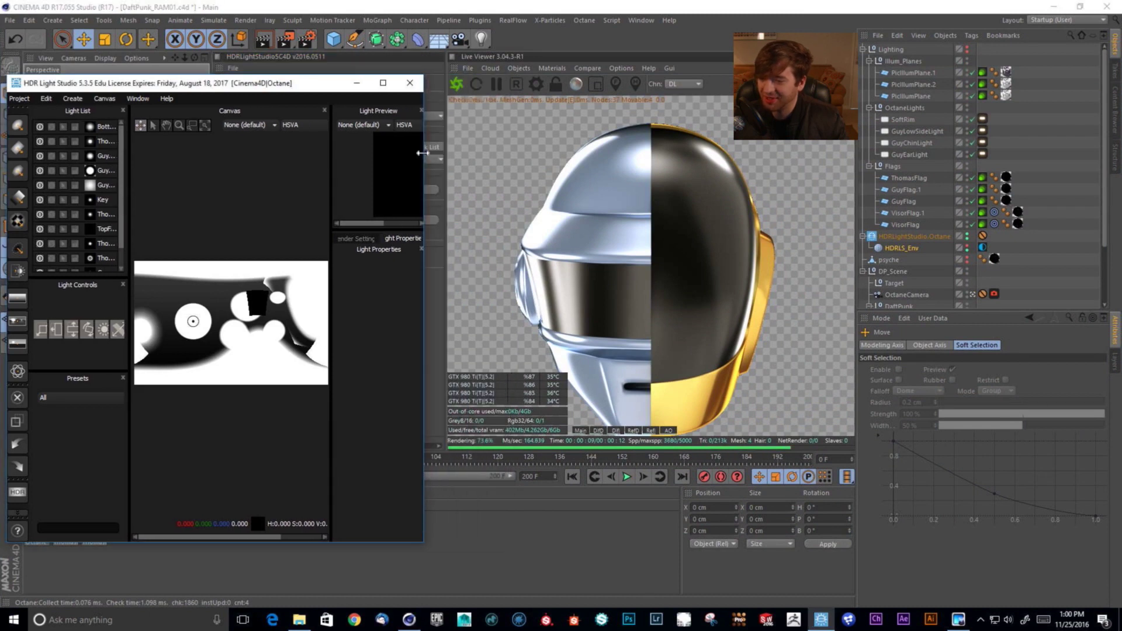
left_click_drag(277, 88, 280, 60)
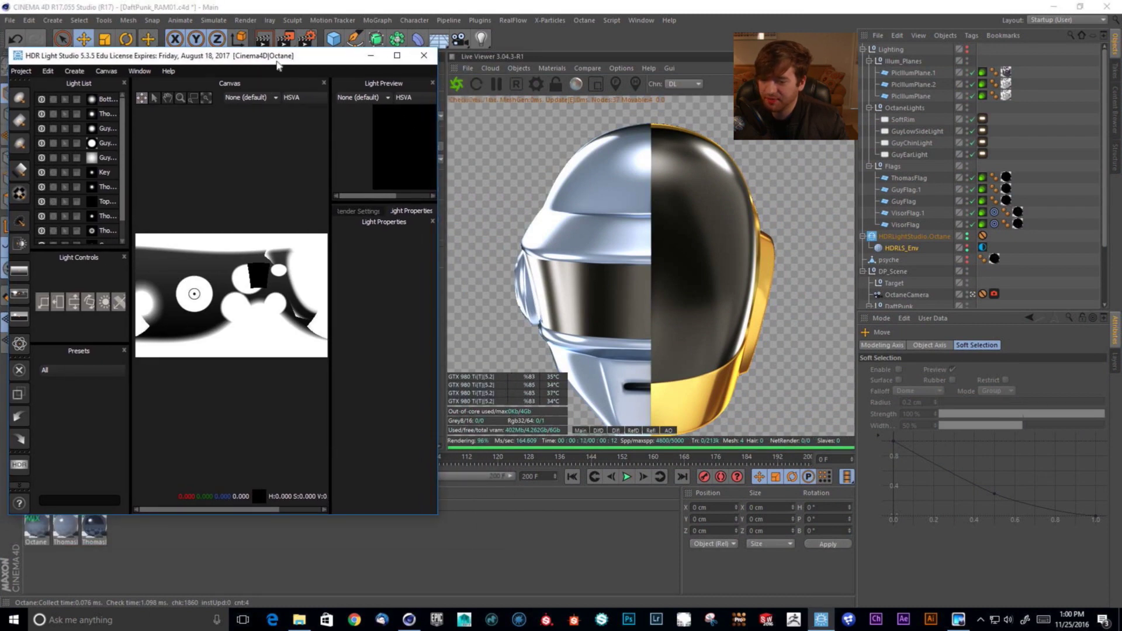
left_click_drag(130, 175, 238, 175)
left_click_drag(331, 229, 270, 229)
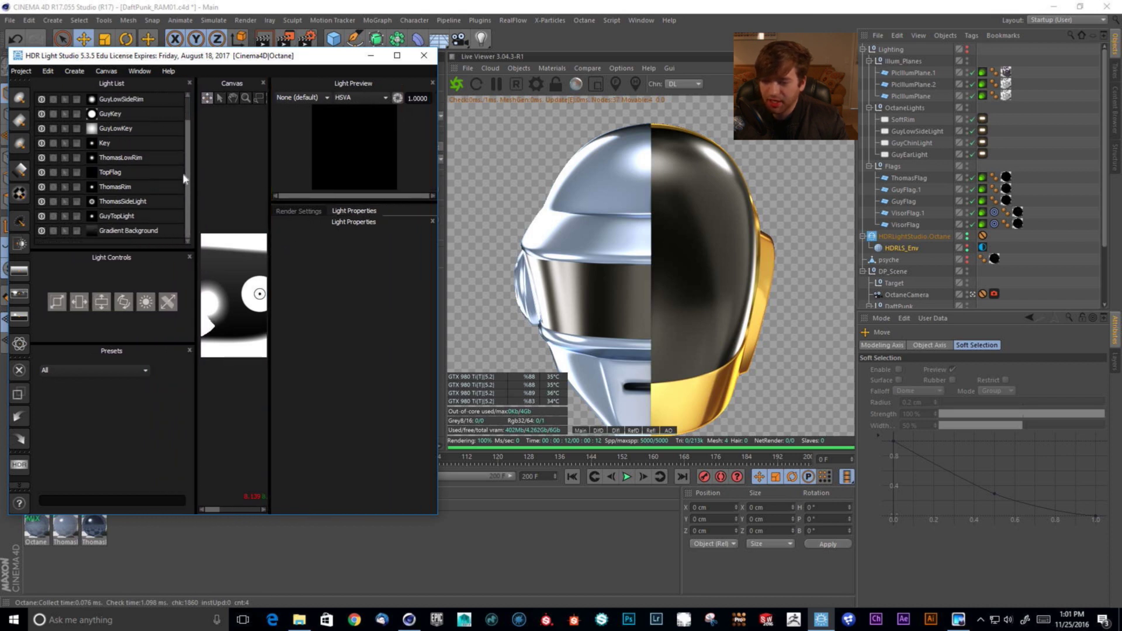
Step: Turn off the BottomLight, ThomasLowKey, GuyLowSideRim, GuyKey, GuyLowKey and Key lights in the Light List
left_click(42, 99)
left_click(42, 113)
left_click(41, 128)
left_click(41, 143)
left_click(42, 157)
left_click(41, 172)
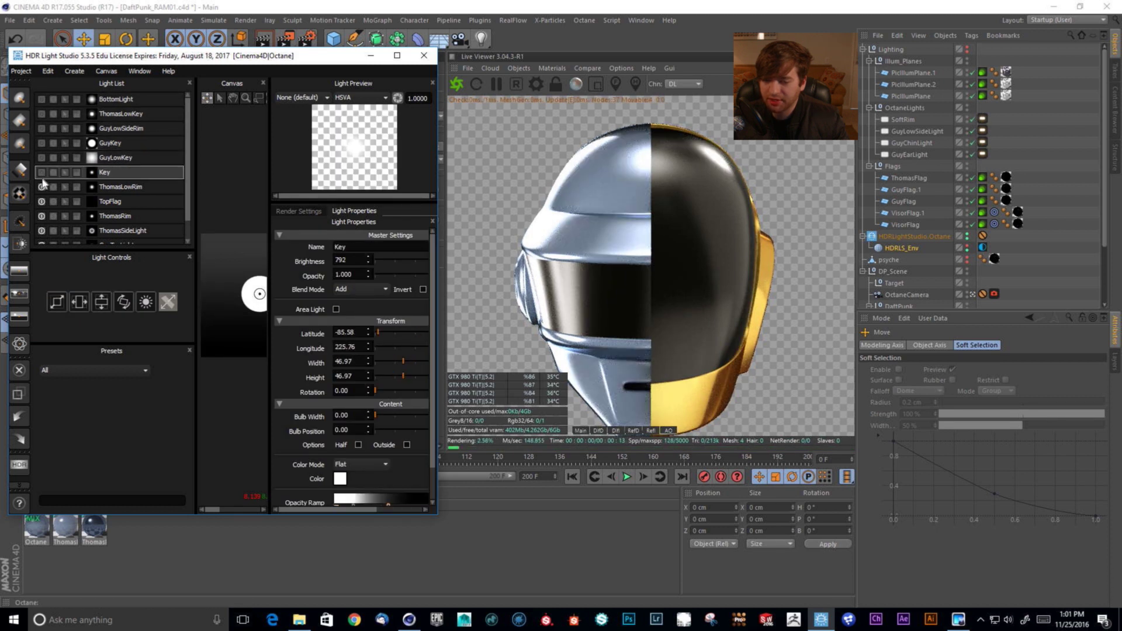
Step: Turn off all the lights from ThomasLowRim through GuyTopLight, leaving only Gradient Background on, and select Gradient Background
left_click(41, 186)
left_click(42, 201)
left_click(41, 215)
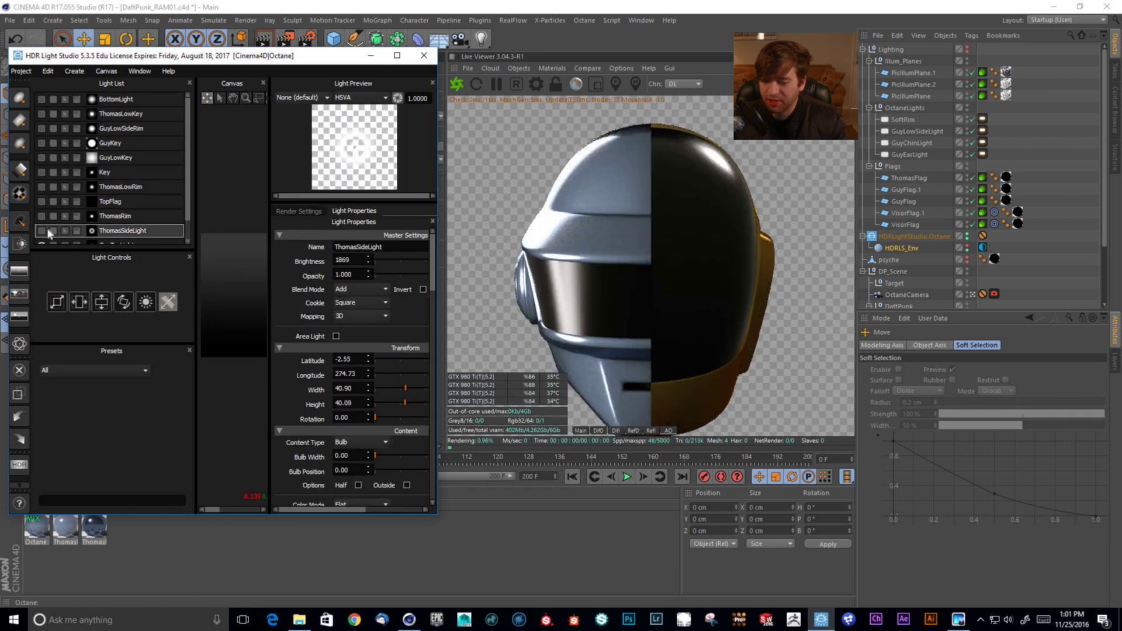
scroll(42, 210, "down", 1)
left_click(41, 201)
left_click(42, 216)
left_click(117, 231)
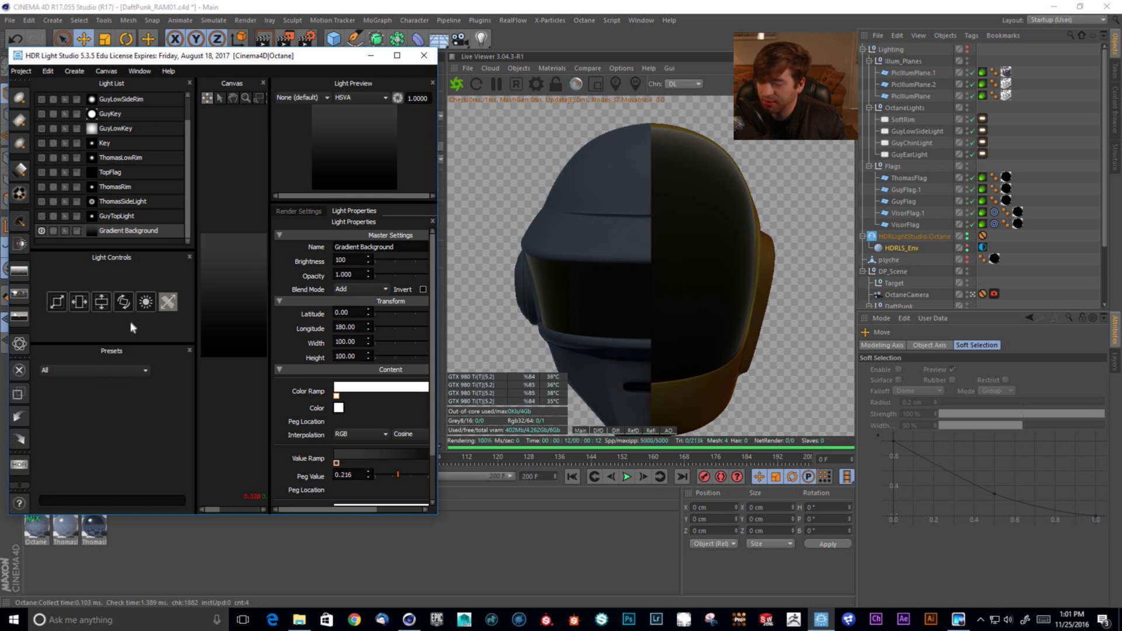
Step: Turn off Gradient Background, turn on GuyTopLight, and review GuyTopLight's master, transform and content properties
left_click(44, 216)
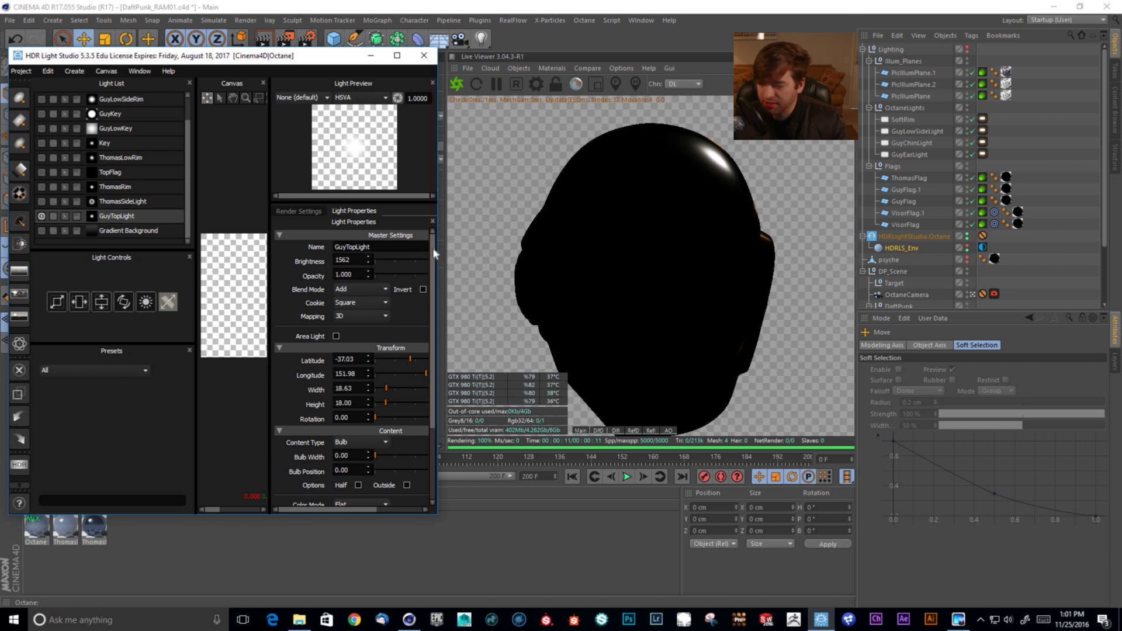
scroll(432, 247, "down", 1)
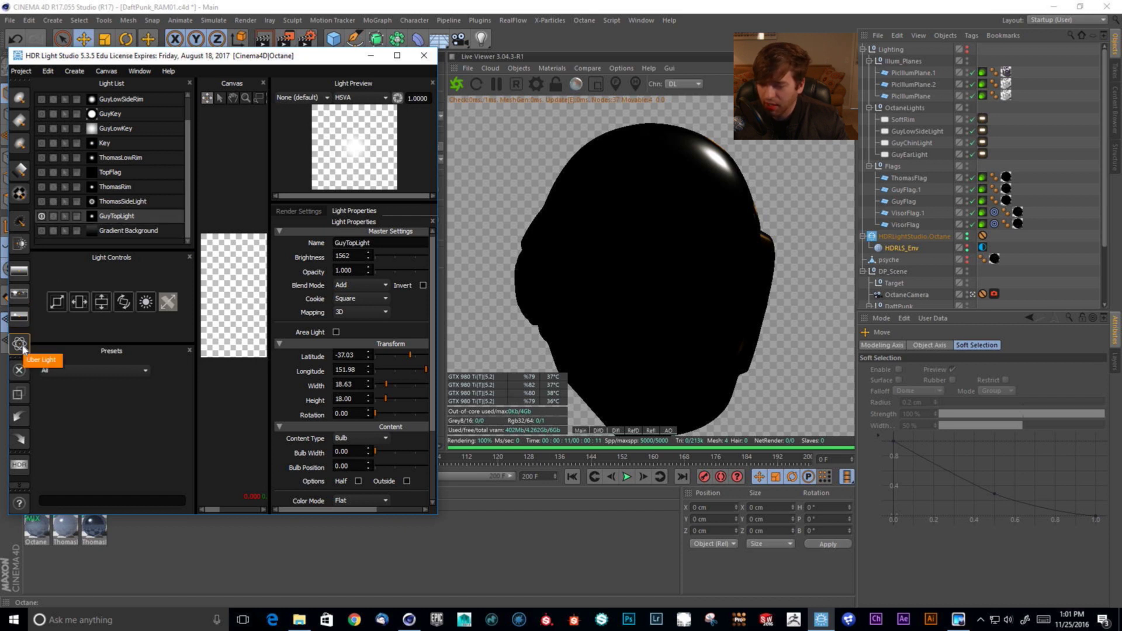
scroll(434, 237, "up", 1)
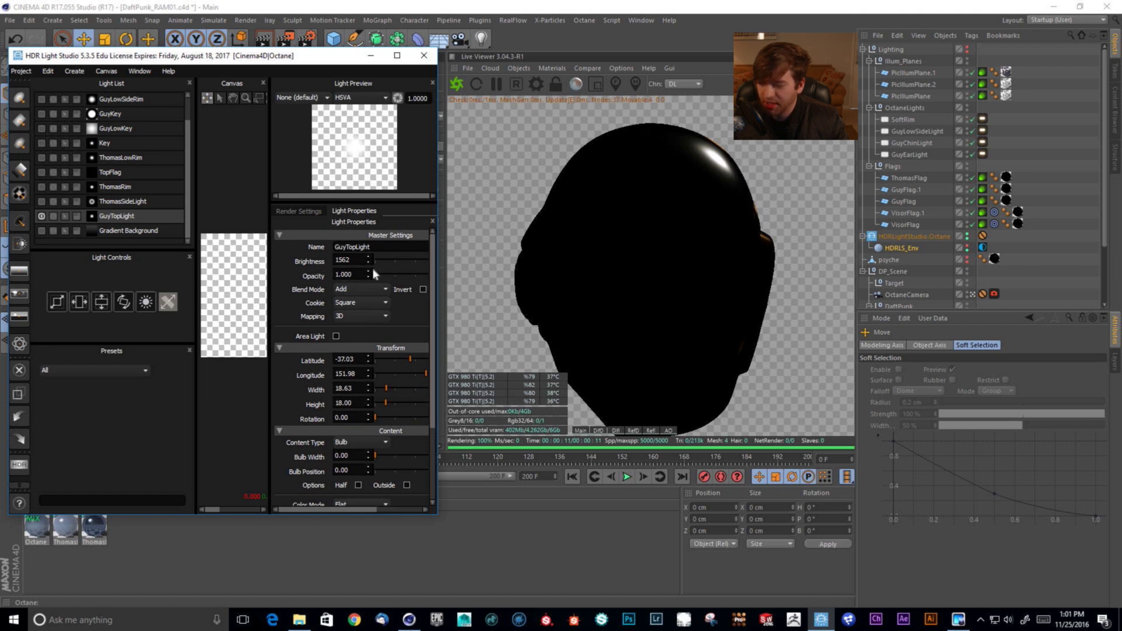
left_click_drag(433, 250, 437, 331)
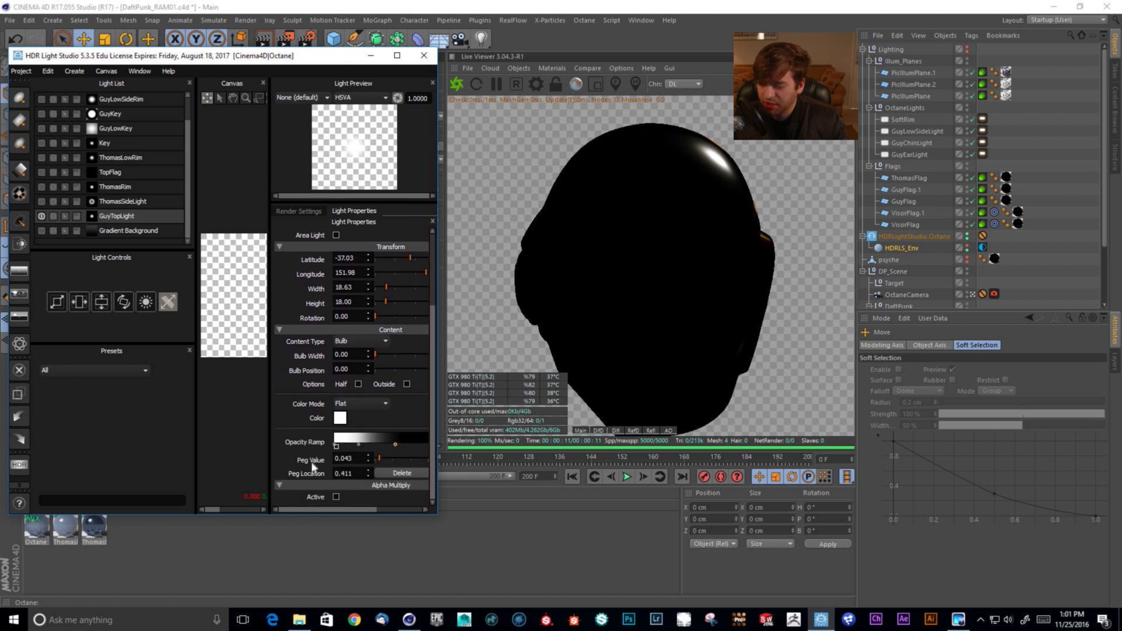
Step: Widen the HDR Light Studio window and open GuyTopLight's opacity ramp in the Custom Gradient editor, placed clear of the helmet render
left_click_drag(271, 433, 239, 433)
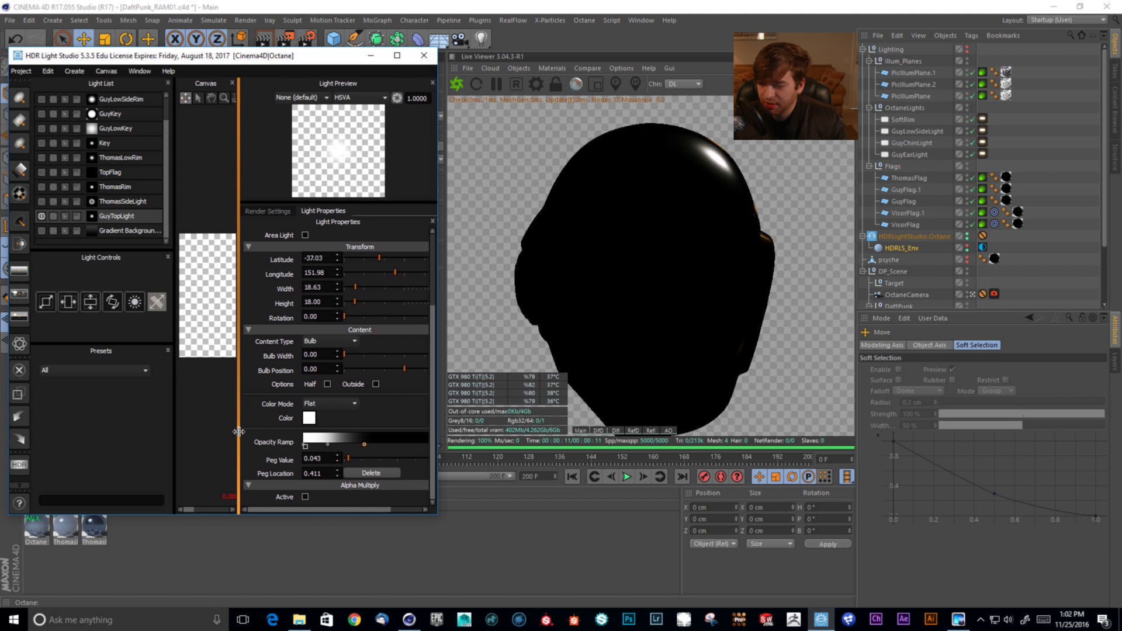
left_click_drag(436, 433, 510, 440)
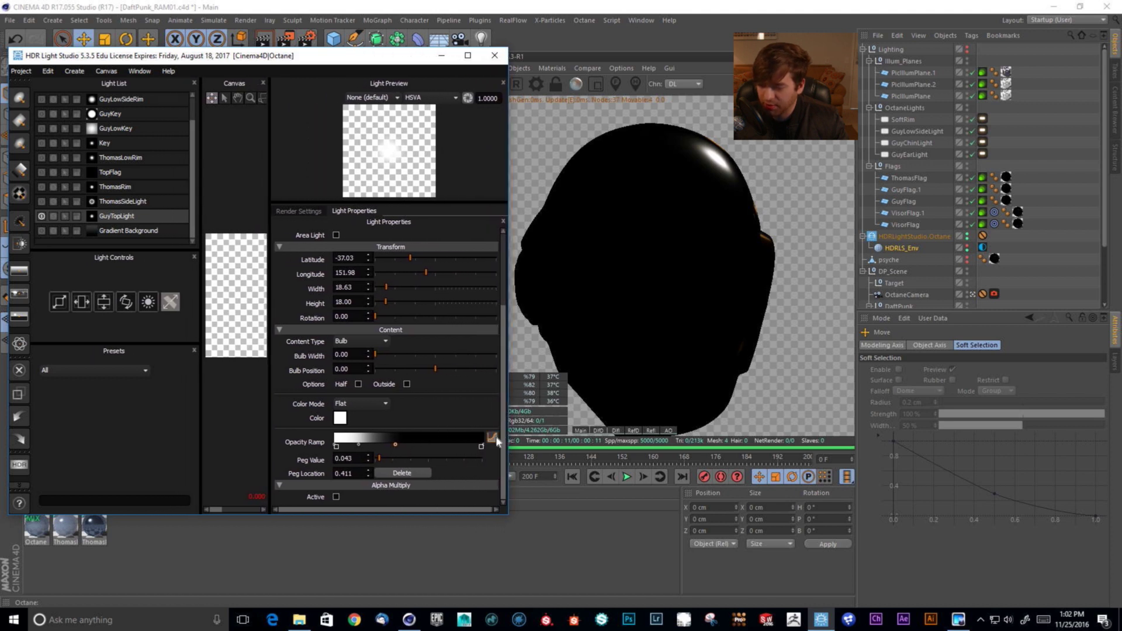
left_click(492, 438)
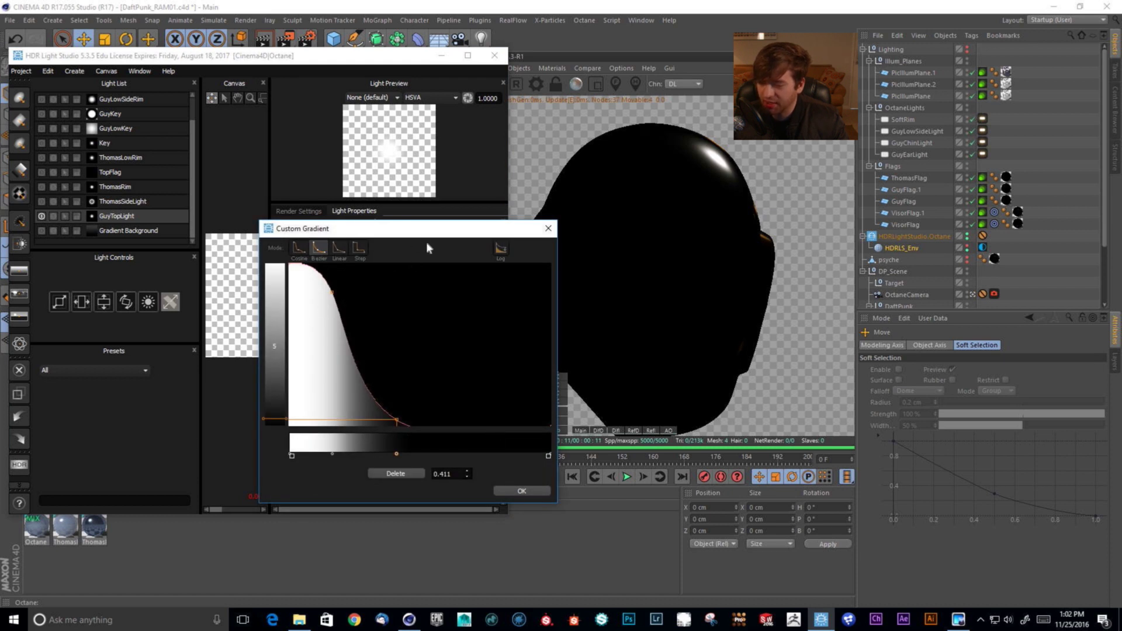
left_click_drag(412, 242, 425, 266)
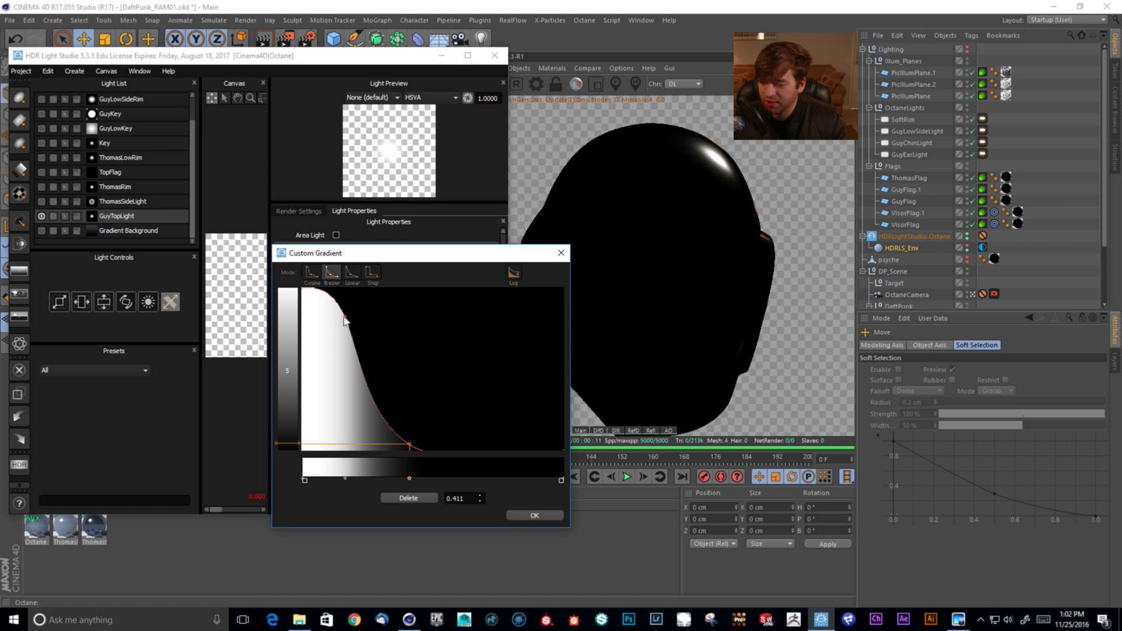
left_click_drag(376, 251, 278, 246)
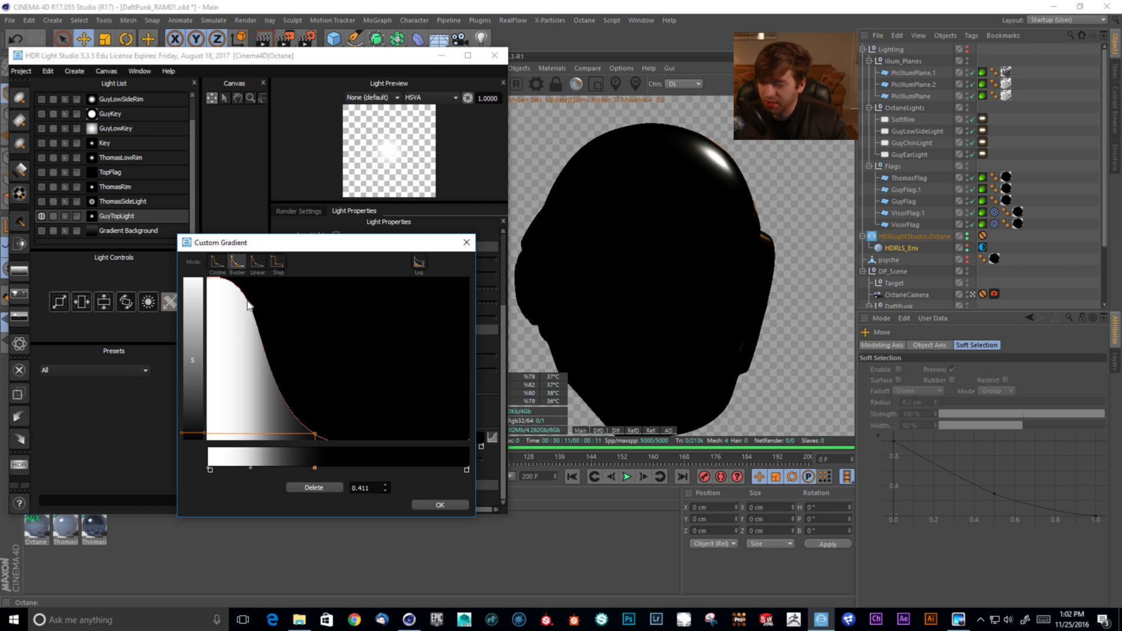
Step: Steepen GuyTopLight's opacity falloff, setting the lower peg to location 0.402 and value 0.012, and accept the gradient
left_click_drag(251, 310, 262, 358)
left_click(315, 438)
left_click_drag(316, 440, 314, 439)
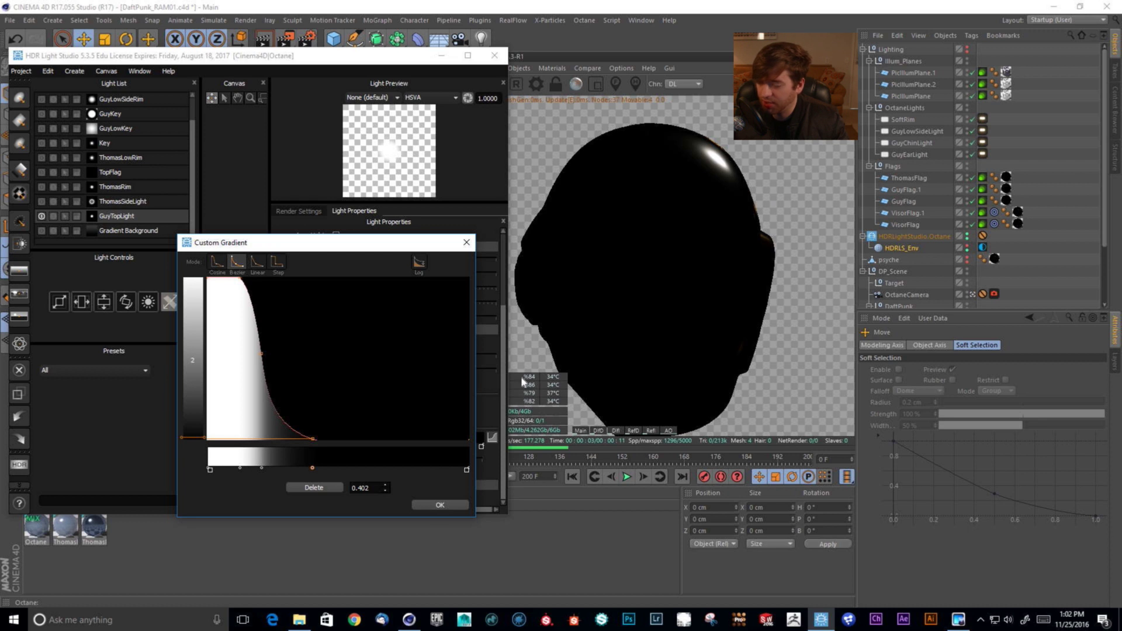
left_click(440, 504)
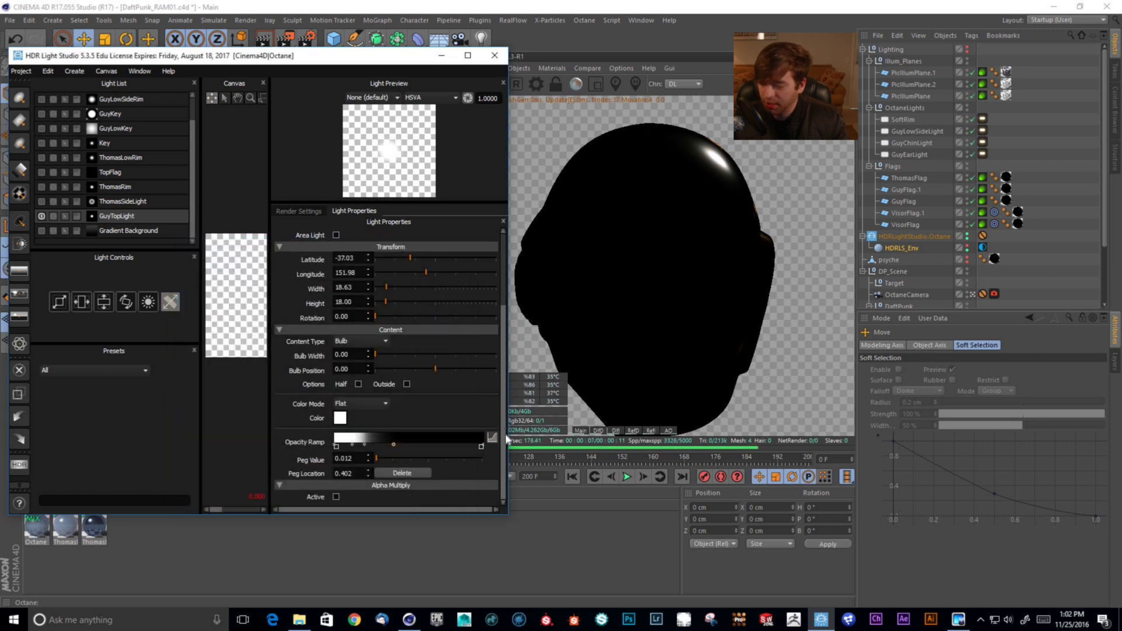
left_click_drag(504, 448, 500, 342)
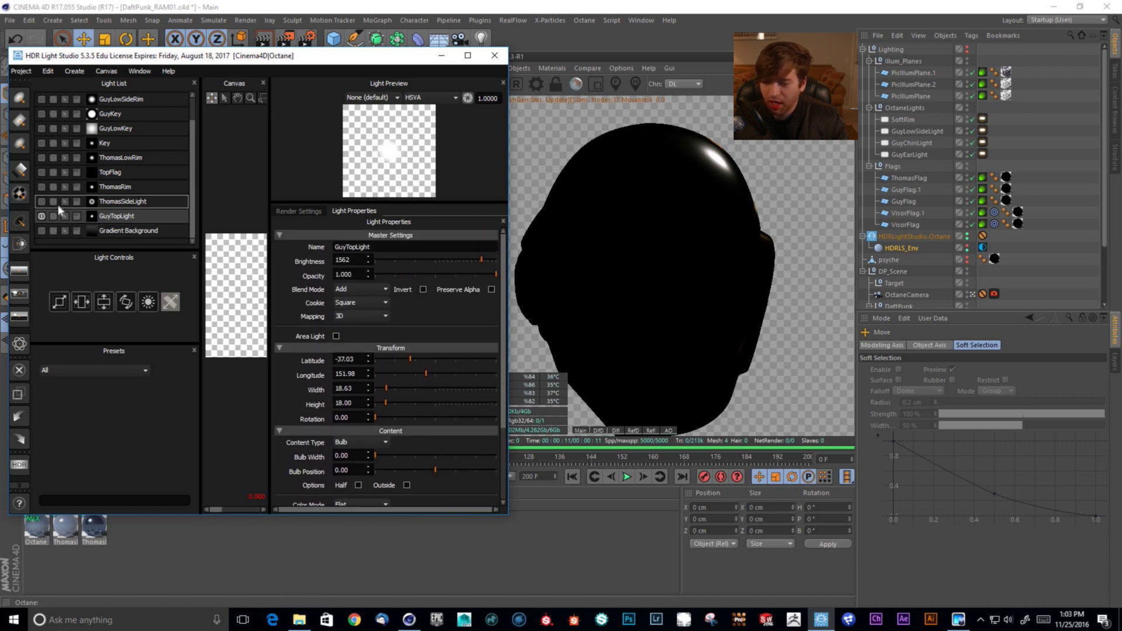
Step: Move the HDR Light Studio window down to uncover the connection plugin and switch LightPaint to Reflection mode
left_click_drag(173, 60, 195, 248)
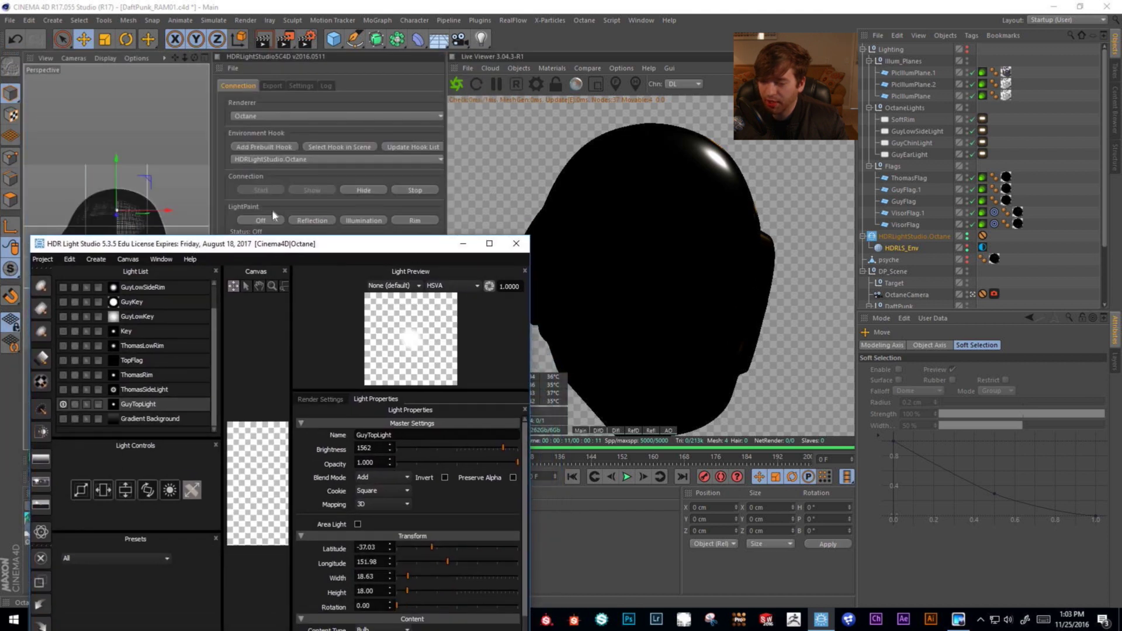
left_click_drag(256, 244, 248, 277)
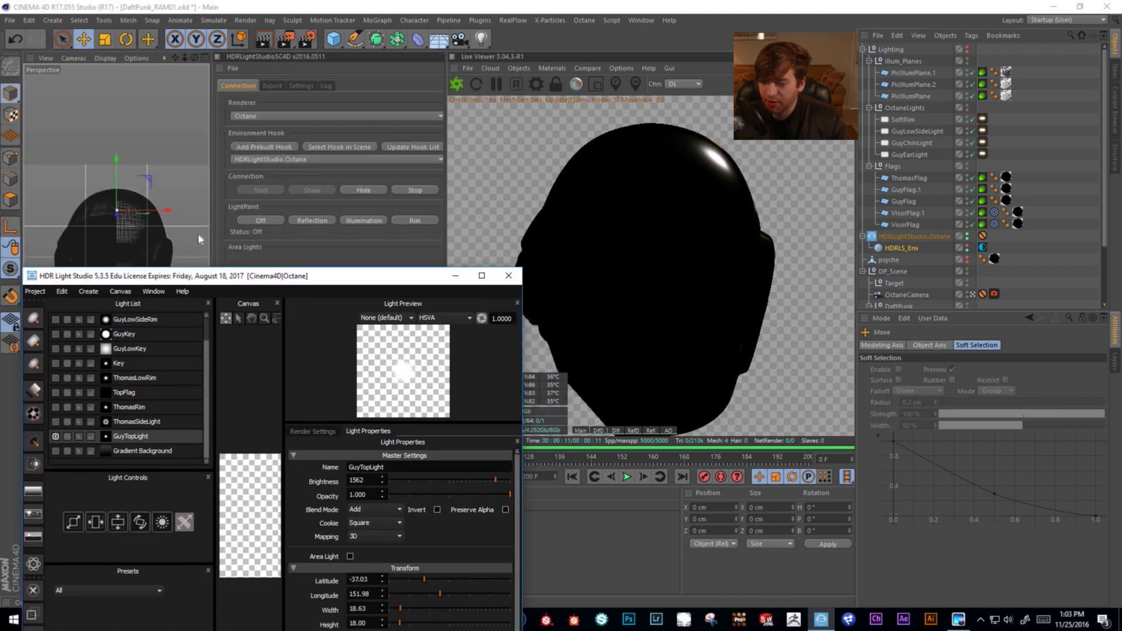
left_click(198, 234)
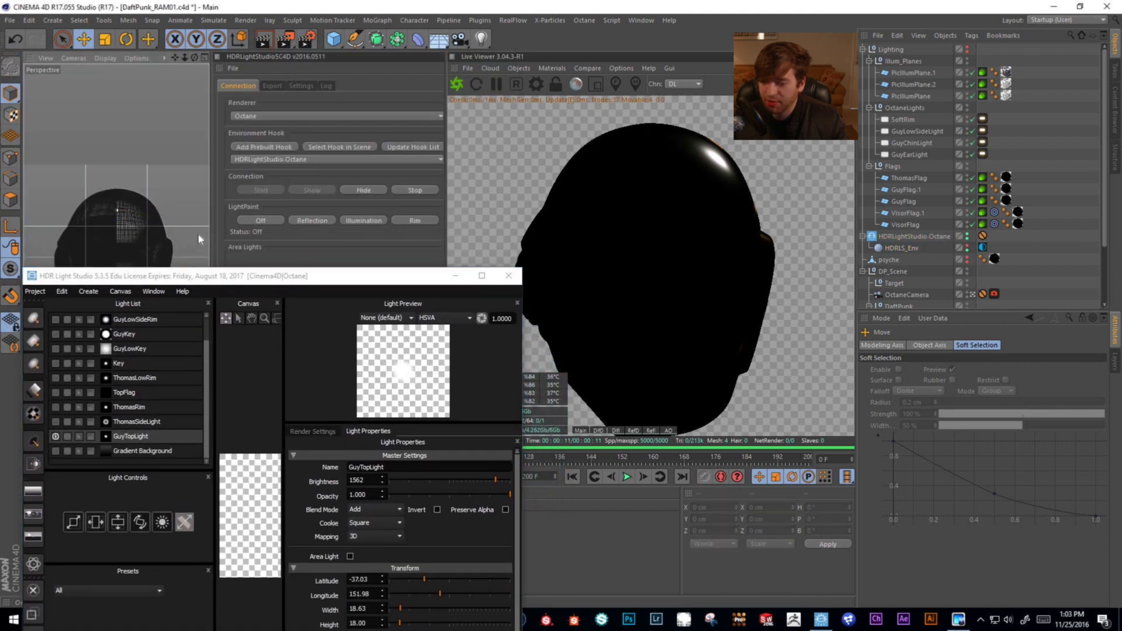
left_click(316, 222)
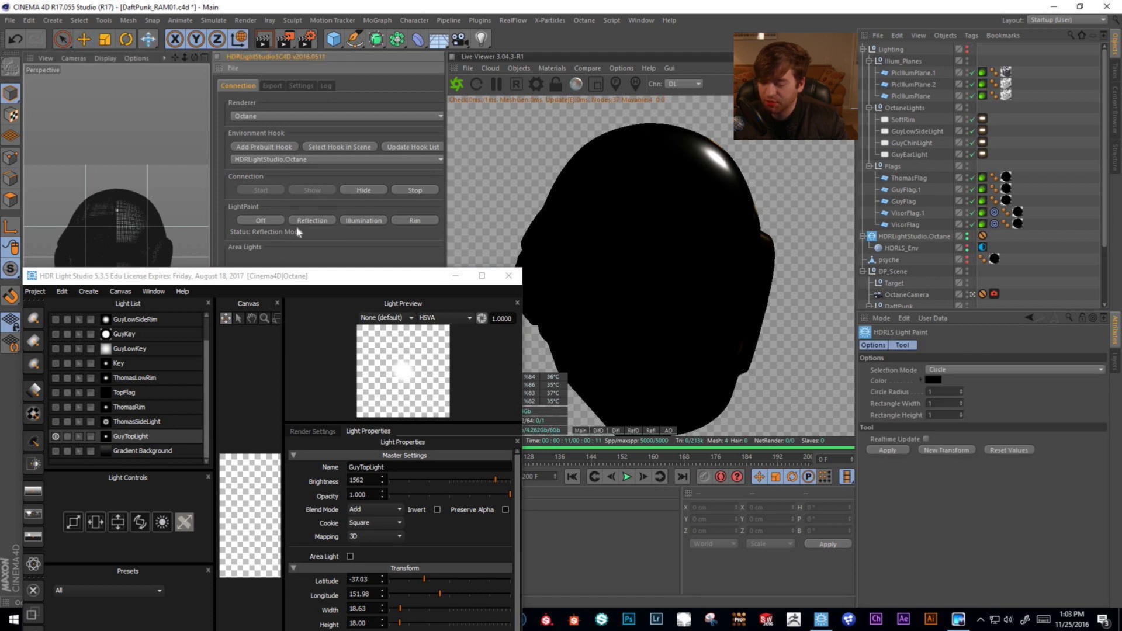
Step: Try repositioning GuyTopLight by painting its reflection on the helmet in the perspective view, and undo the placement
left_click(134, 214)
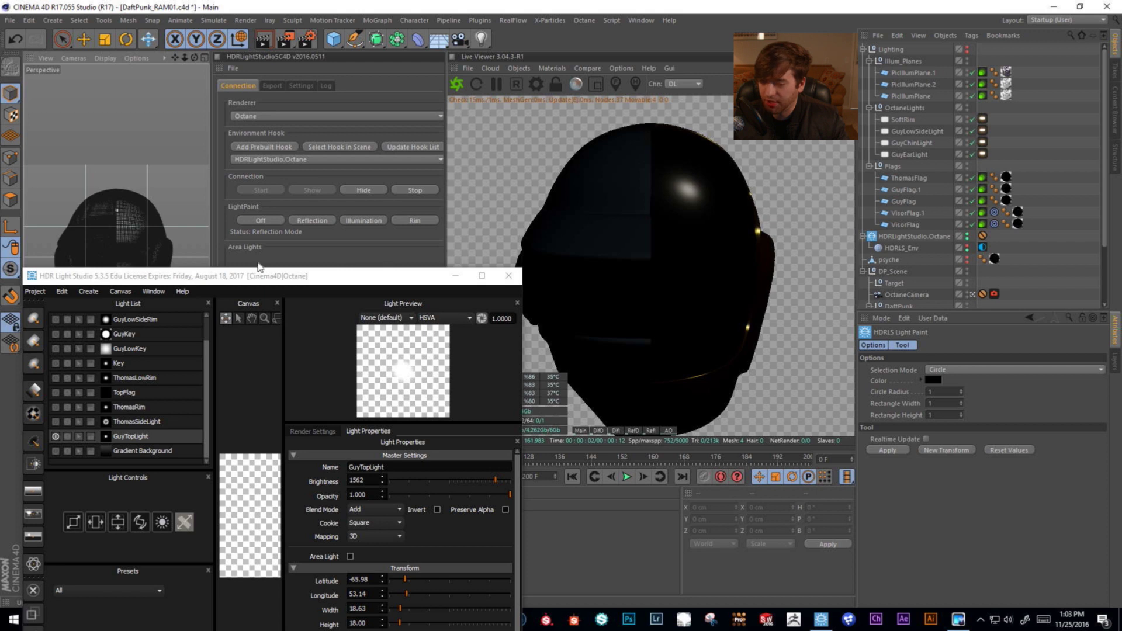
left_click(220, 224)
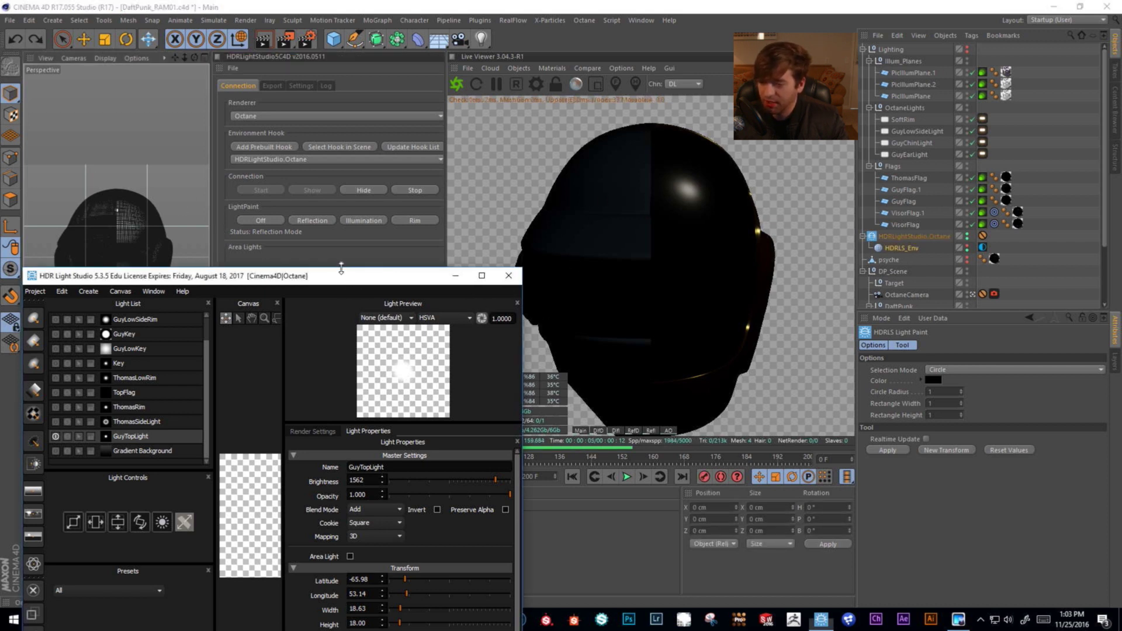
left_click_drag(344, 285, 341, 258)
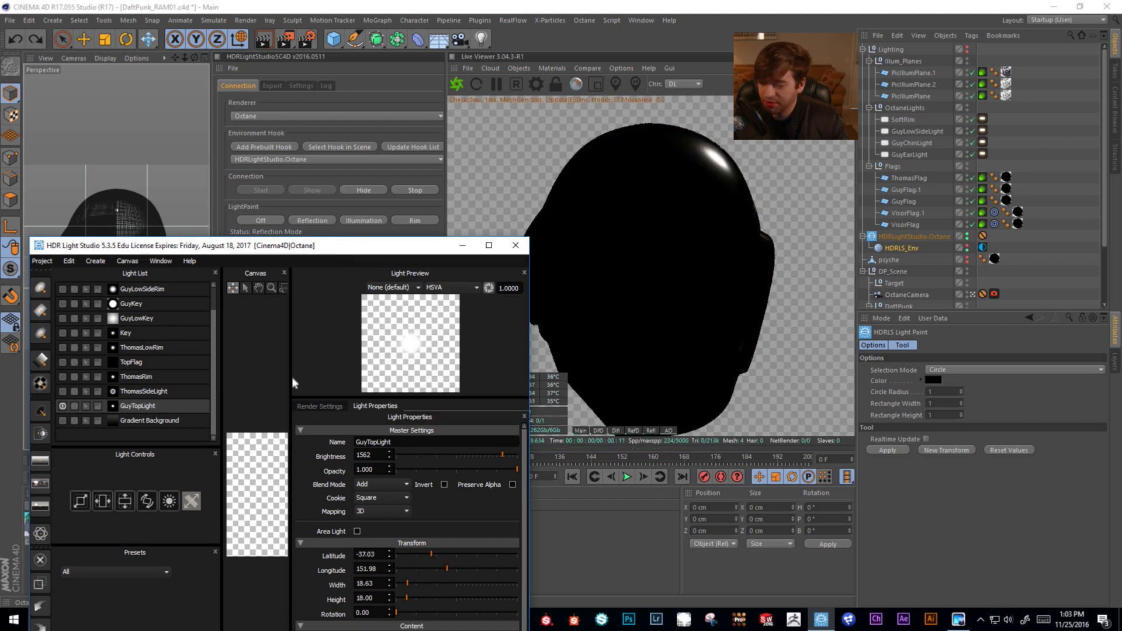
Step: Reposition the HDR Light Studio window so the Light List is reachable and turn on ThomasSideLight and ThomasRim
left_click_drag(329, 253, 316, 169)
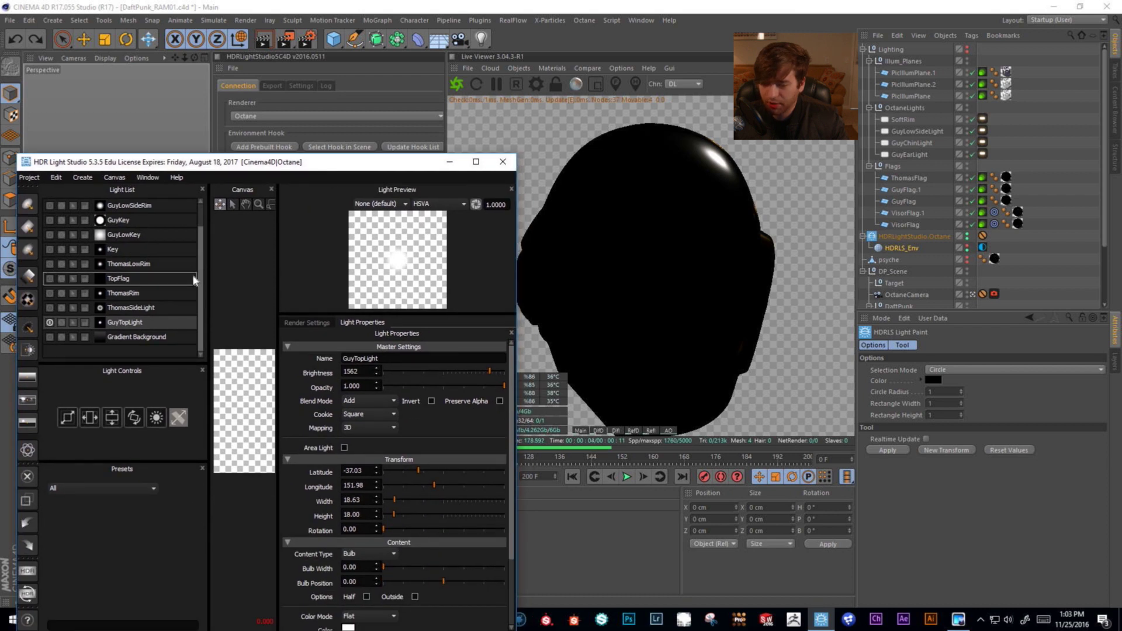
left_click(50, 309)
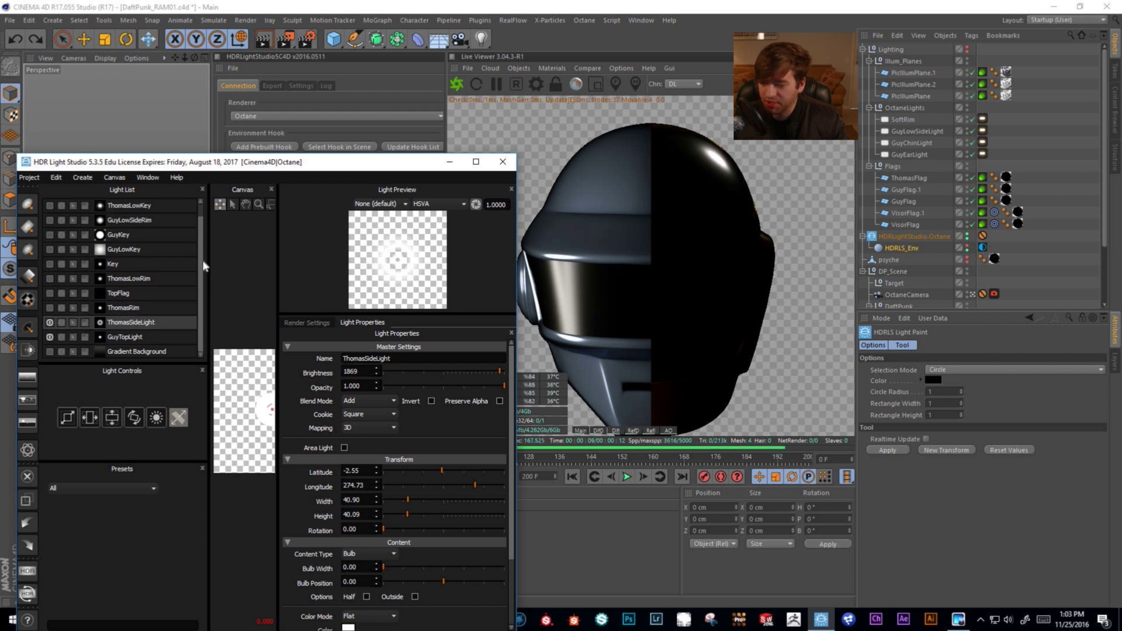
left_click_drag(301, 165, 263, 198)
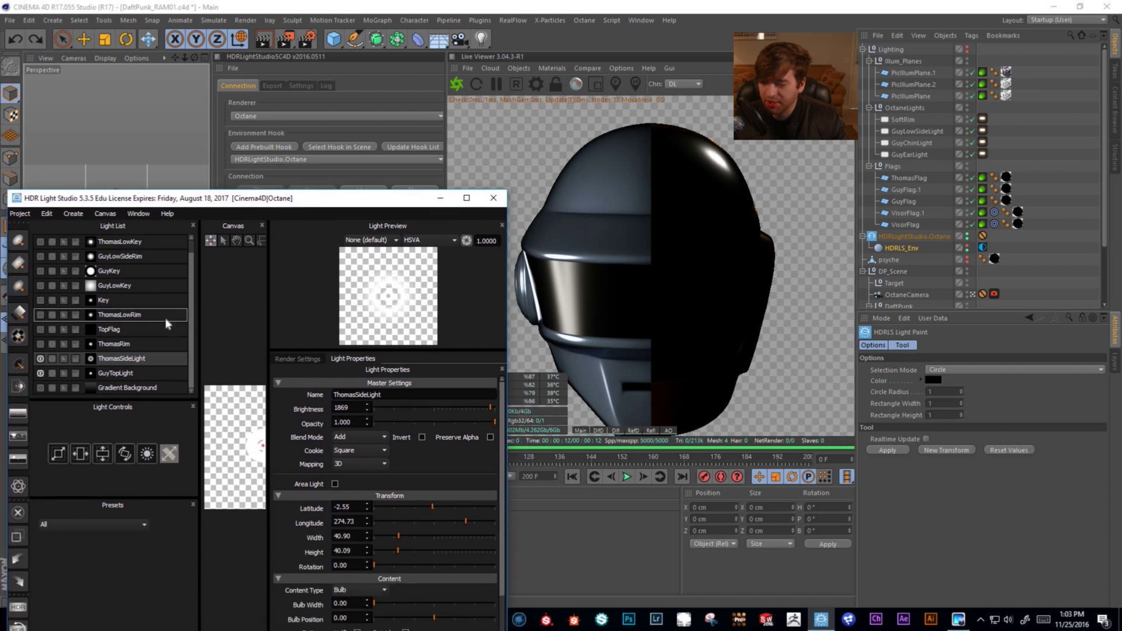
left_click(40, 345)
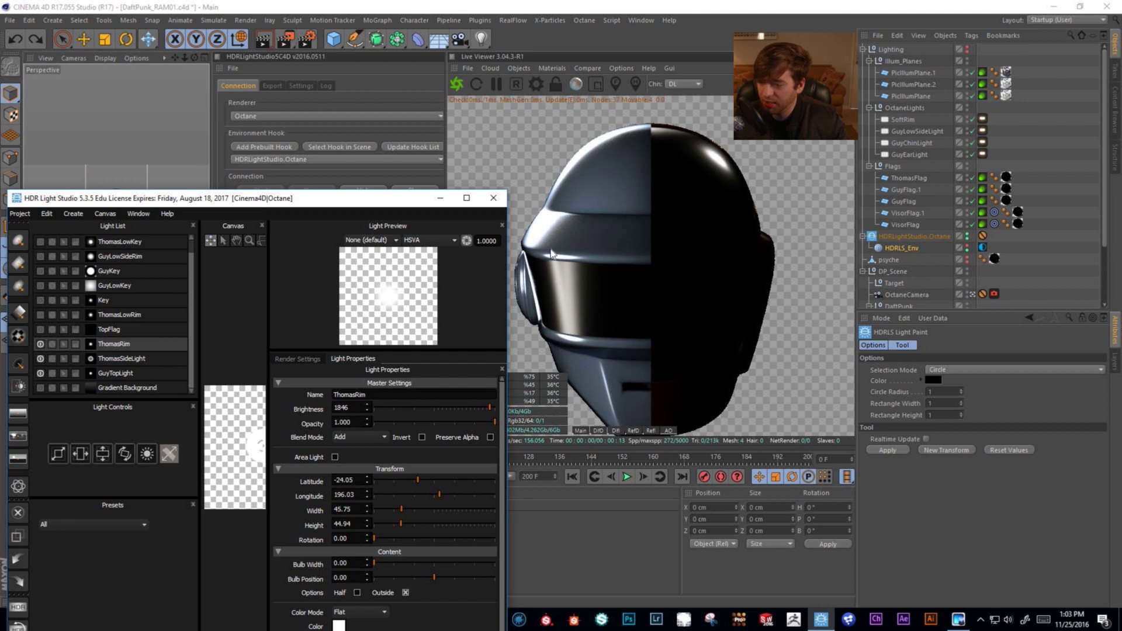
Step: Turn on TopFlag and review its blend mode, color, value and alpha ramp settings
left_click(115, 331)
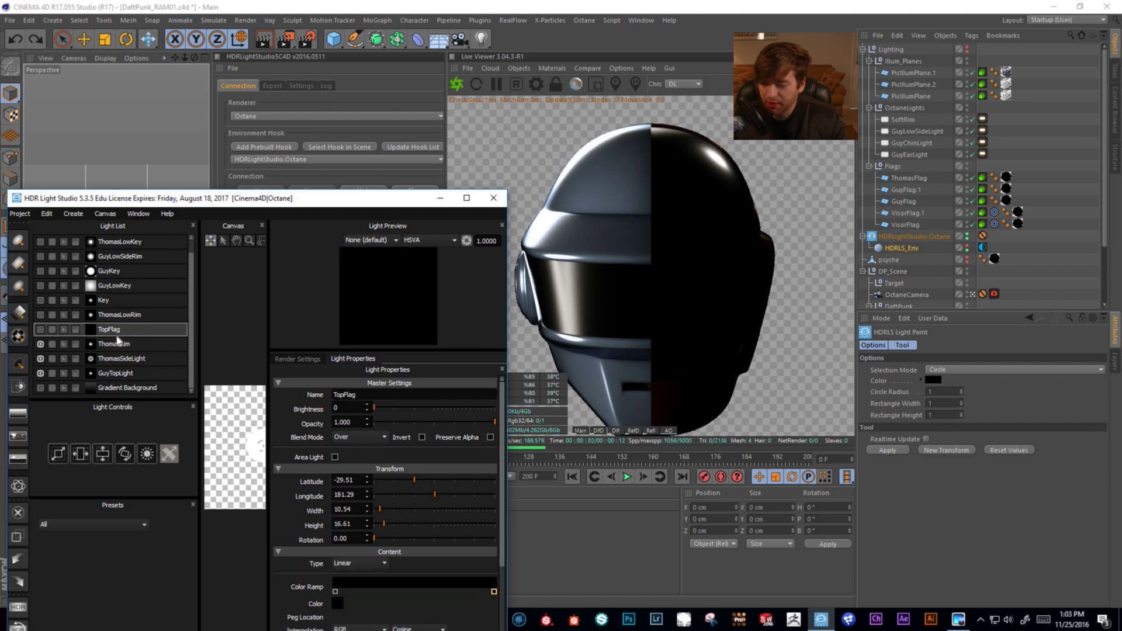
left_click(40, 329)
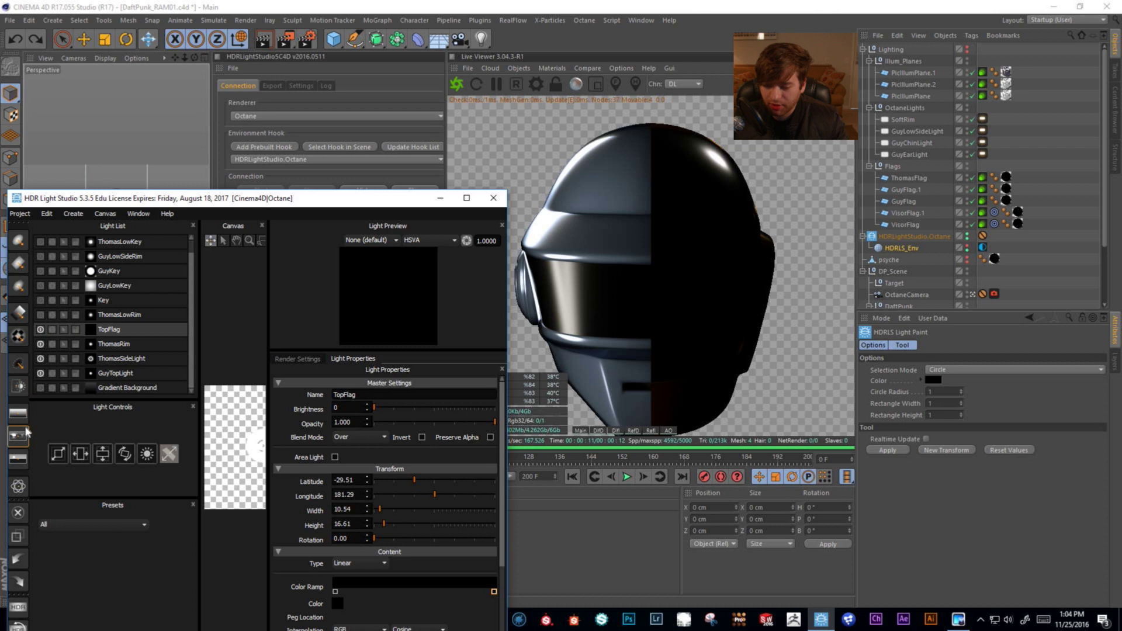
scroll(503, 409, "down", 1)
left_click_drag(502, 409, 504, 512)
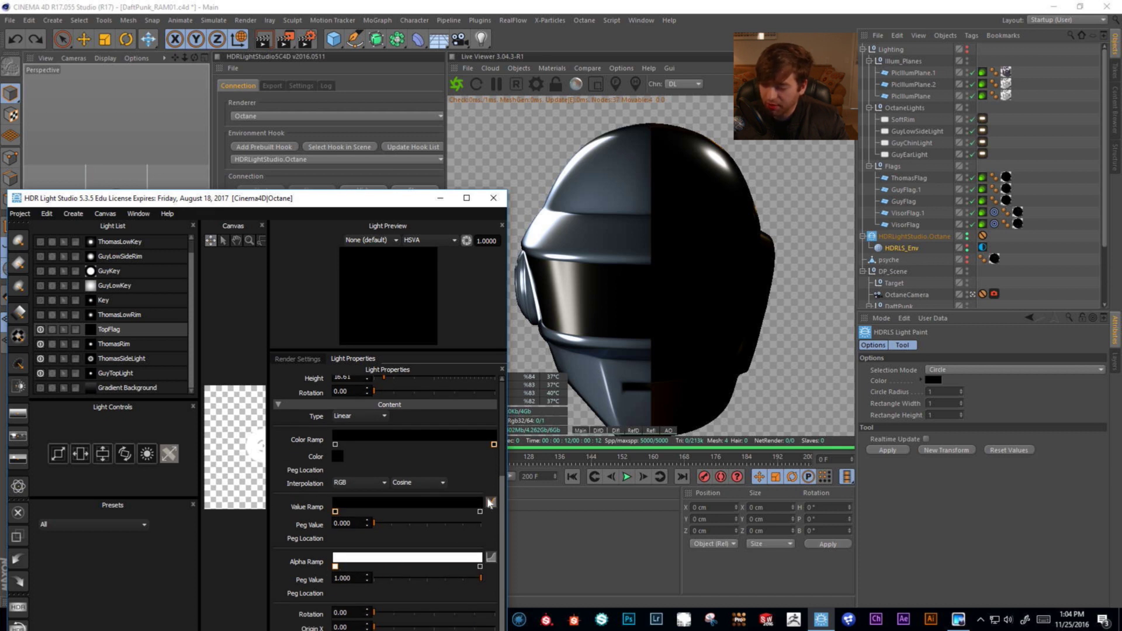
left_click_drag(502, 486, 501, 399)
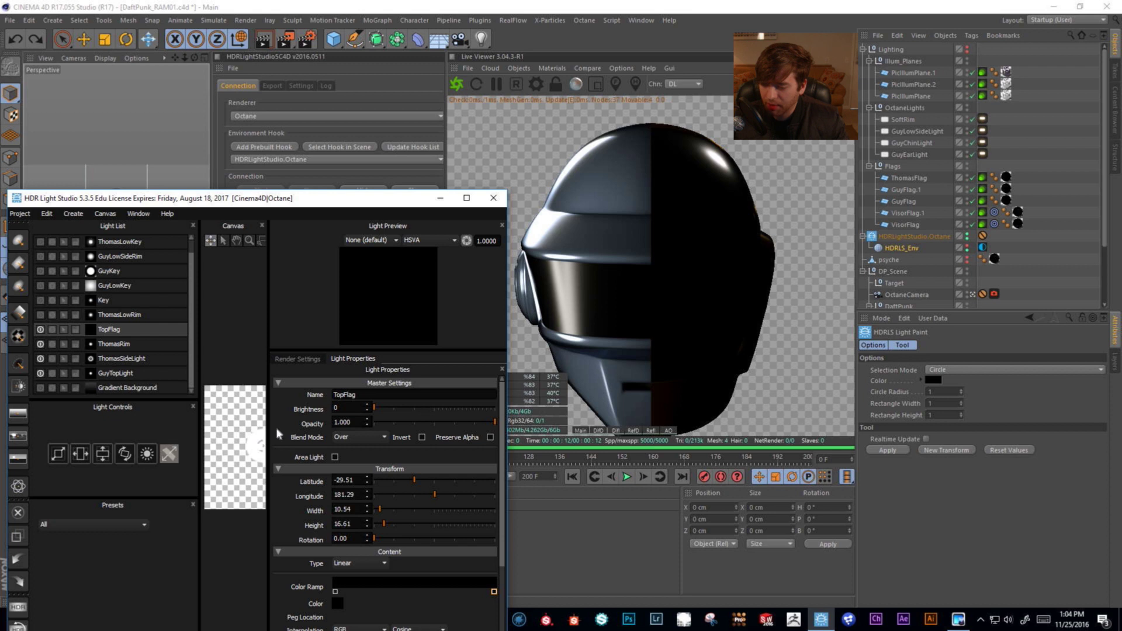
Step: Resize the Canvas area to examine where TopFlag sits among the lights, and shift the HDR Light Studio window up
left_click_drag(270, 429, 317, 453)
left_click_drag(239, 454, 162, 453)
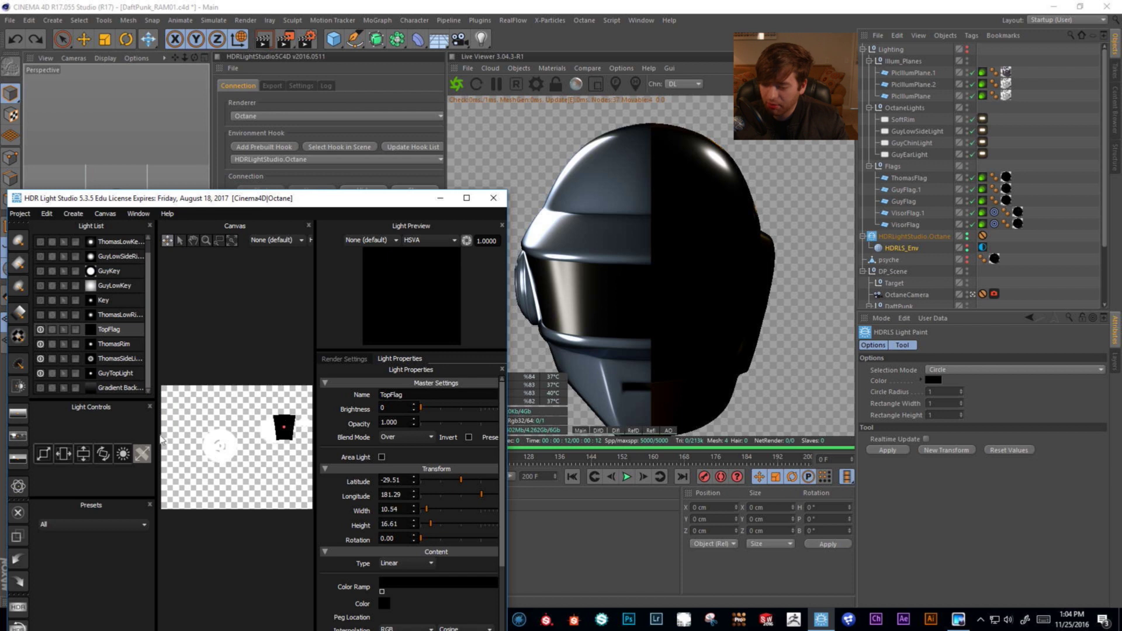
left_click_drag(159, 438, 199, 438)
left_click_drag(313, 199, 292, 166)
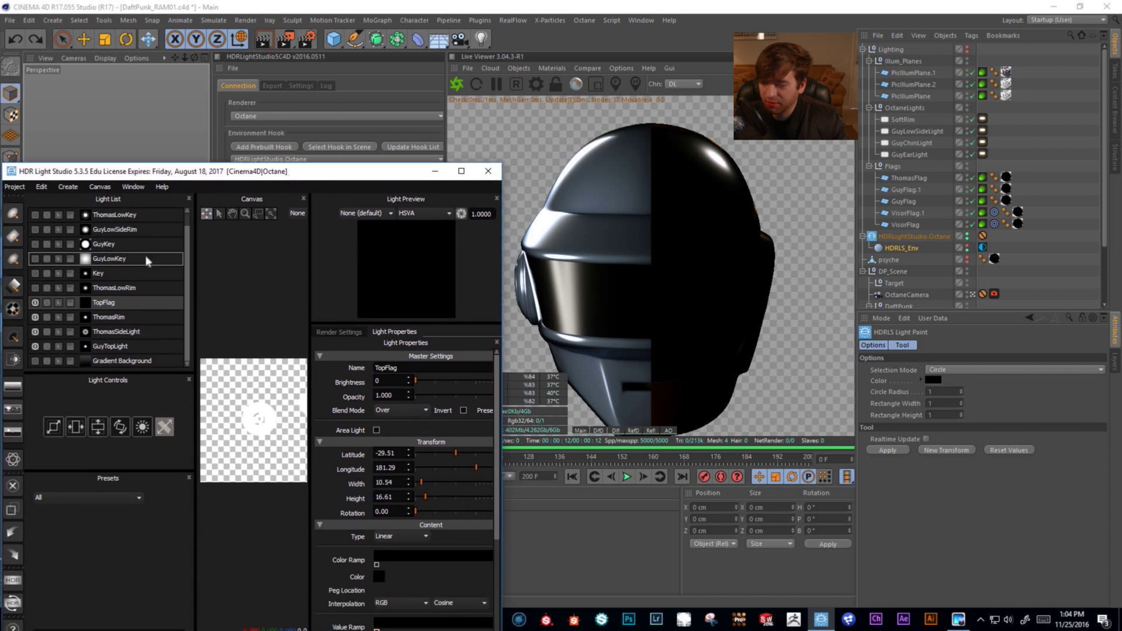
Step: Turn on ThomasLowRim and check the plugin's LightPaint settings behind the HDR Light Studio window
left_click(35, 287)
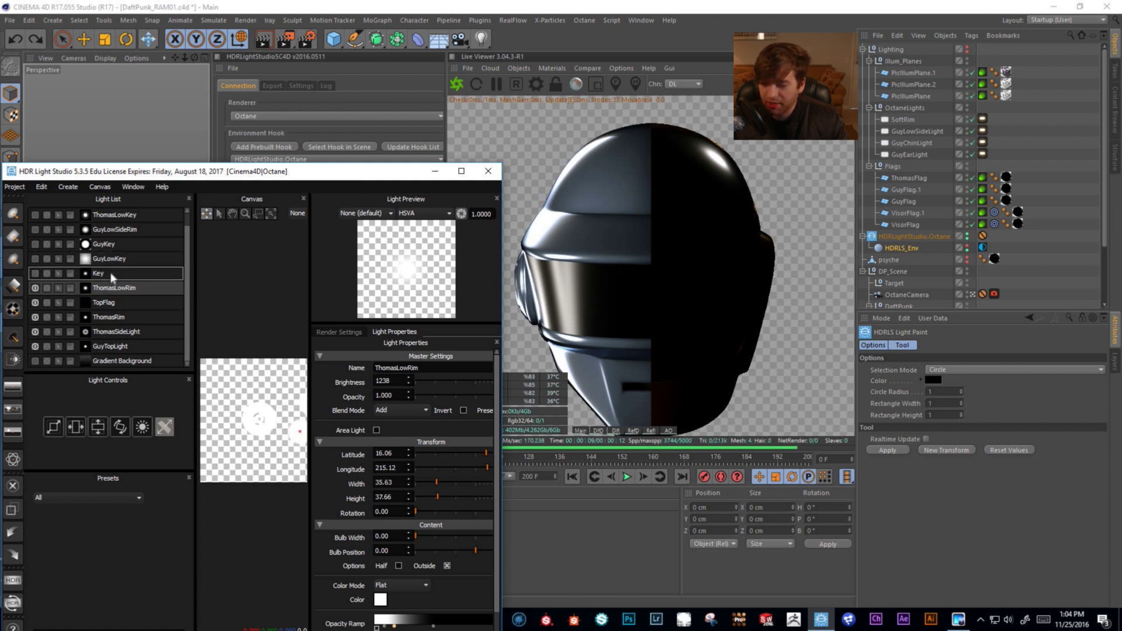
left_click_drag(259, 179, 257, 274)
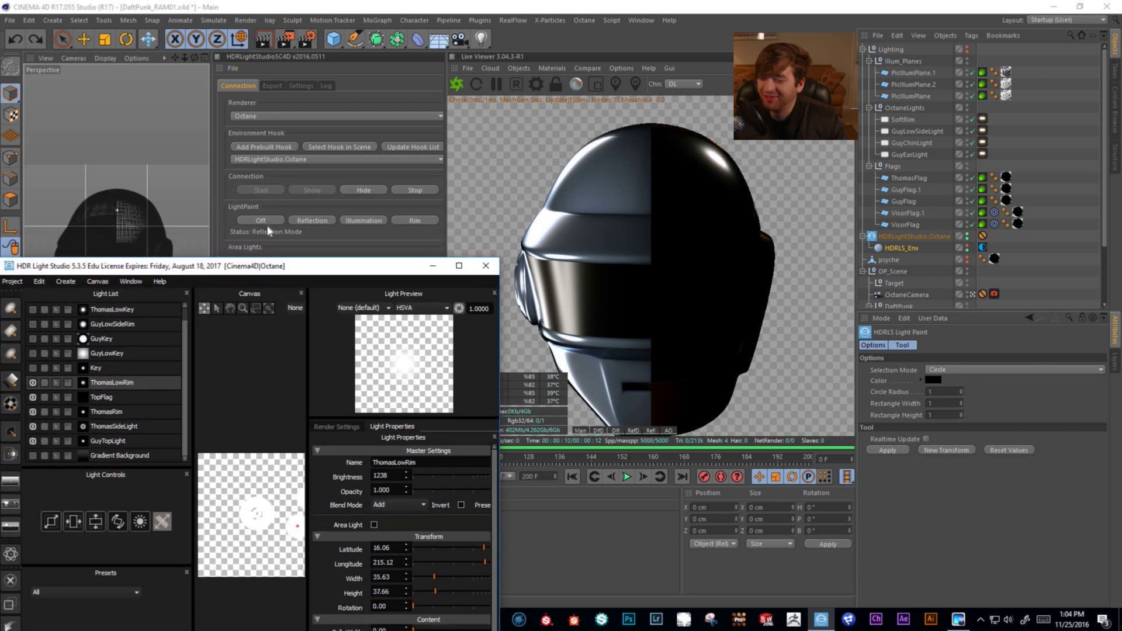
left_click_drag(277, 277, 274, 200)
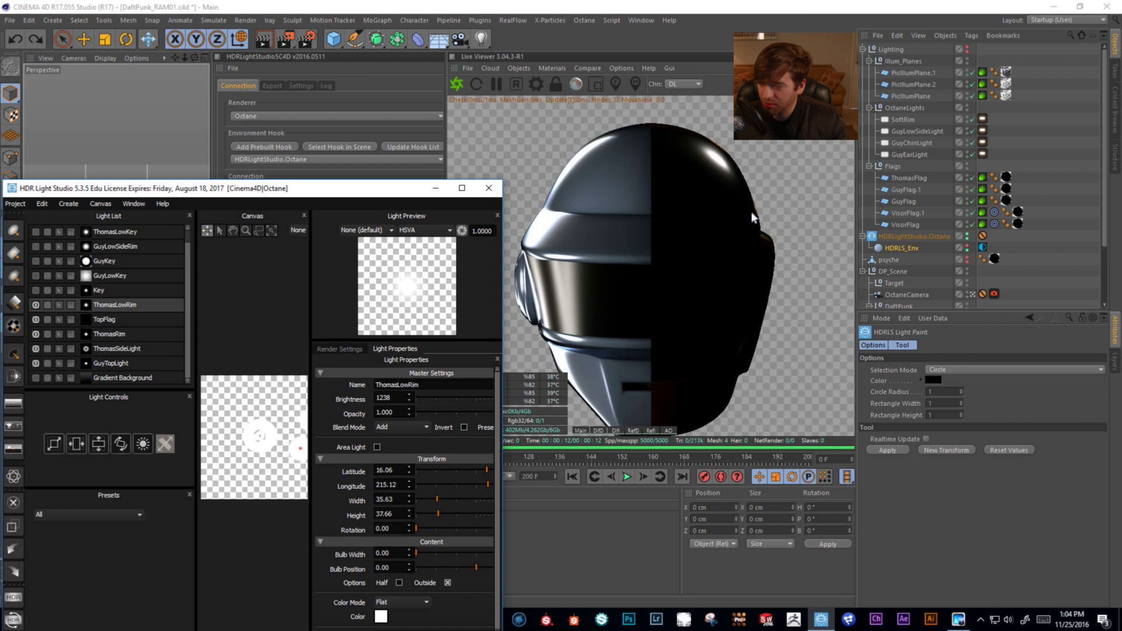
Step: Turn on the Key and GuyLowKey lights and look over GuyLowKey's light properties
left_click(103, 290)
left_click(36, 290)
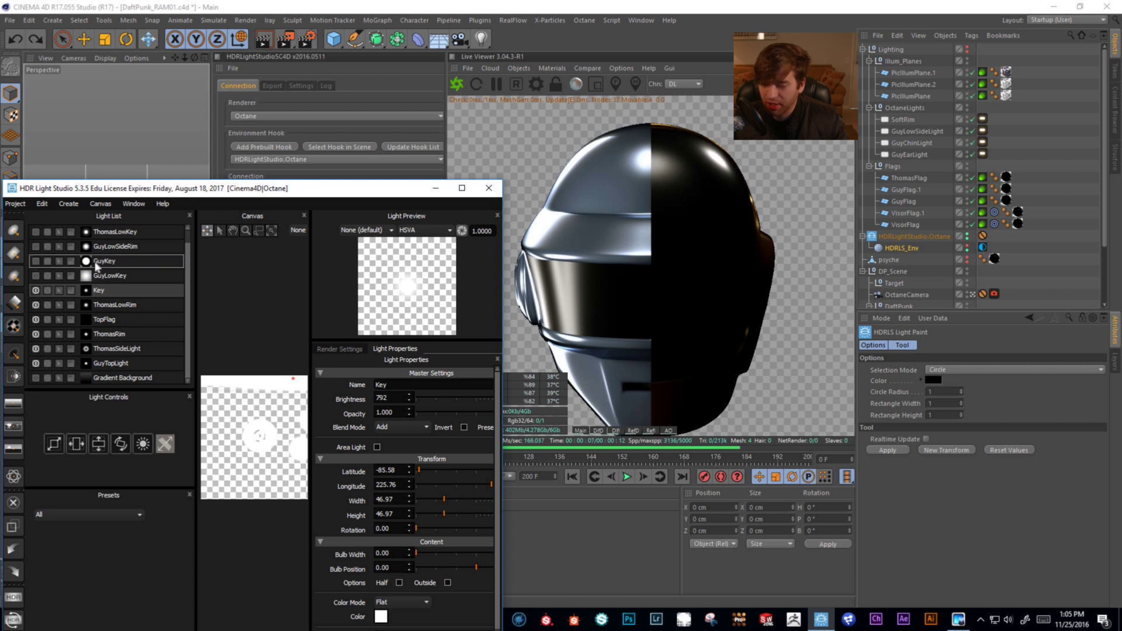
left_click(35, 275)
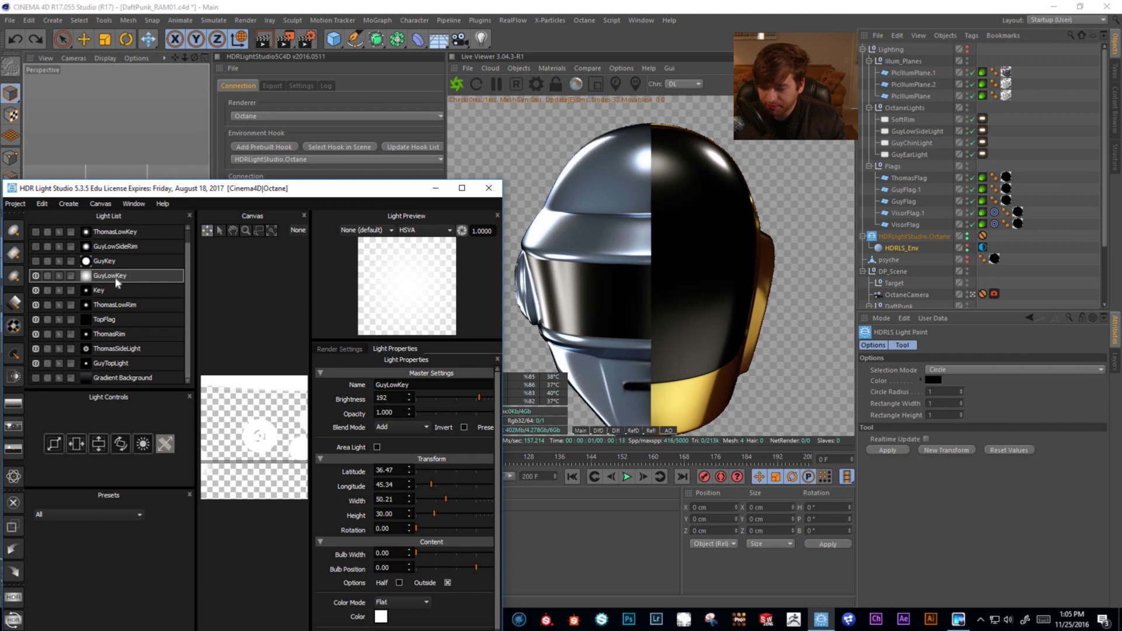
scroll(184, 263, "up", 1)
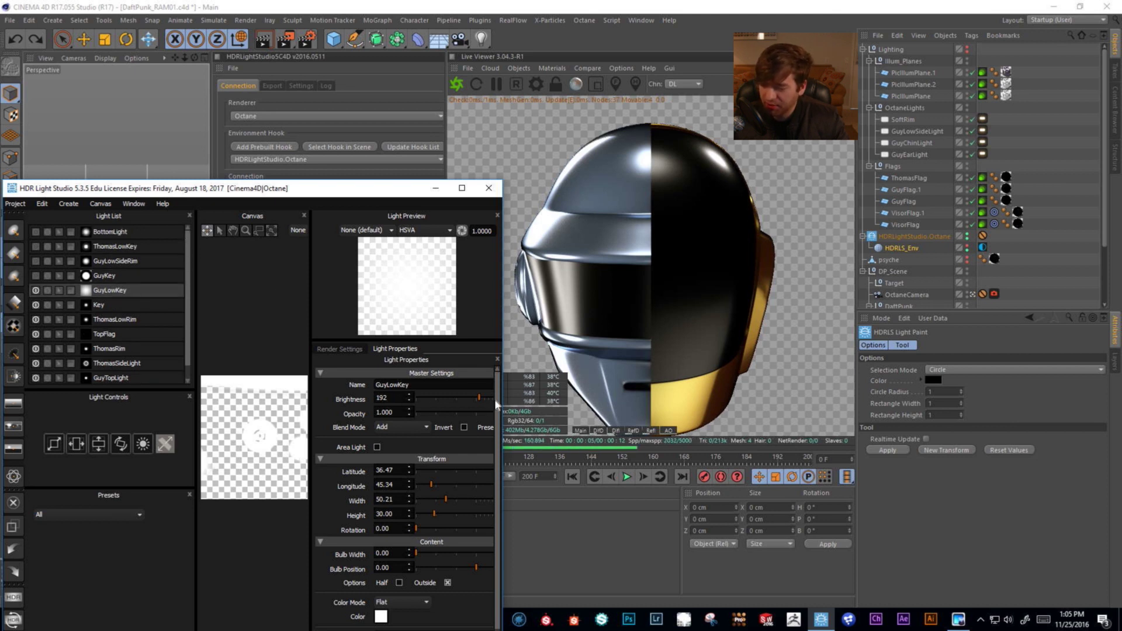
scroll(496, 389, "down", 1)
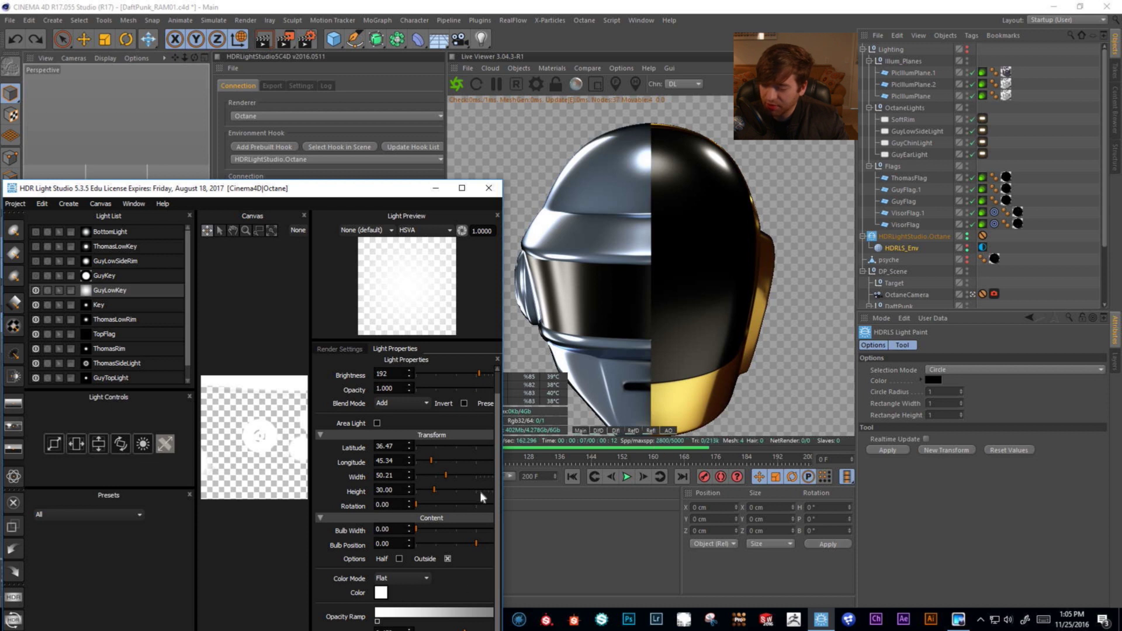
scroll(495, 475, "up", 1)
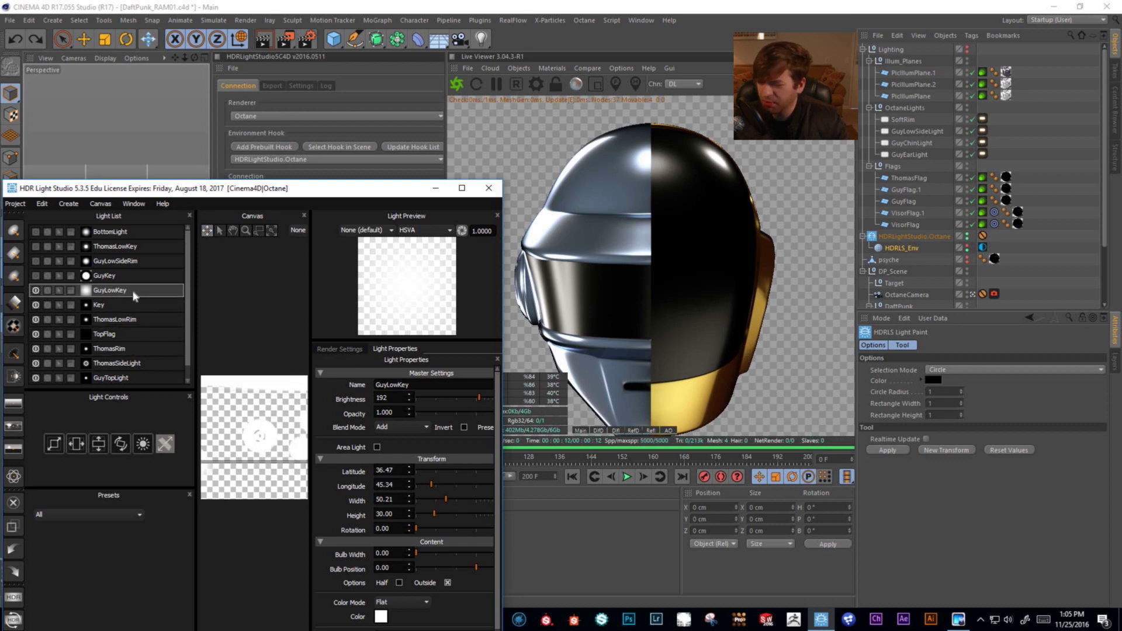
Step: Turn on GuyKey, switch it off and on to compare its effect, and turn on GuyLowSideRim
left_click(70, 278)
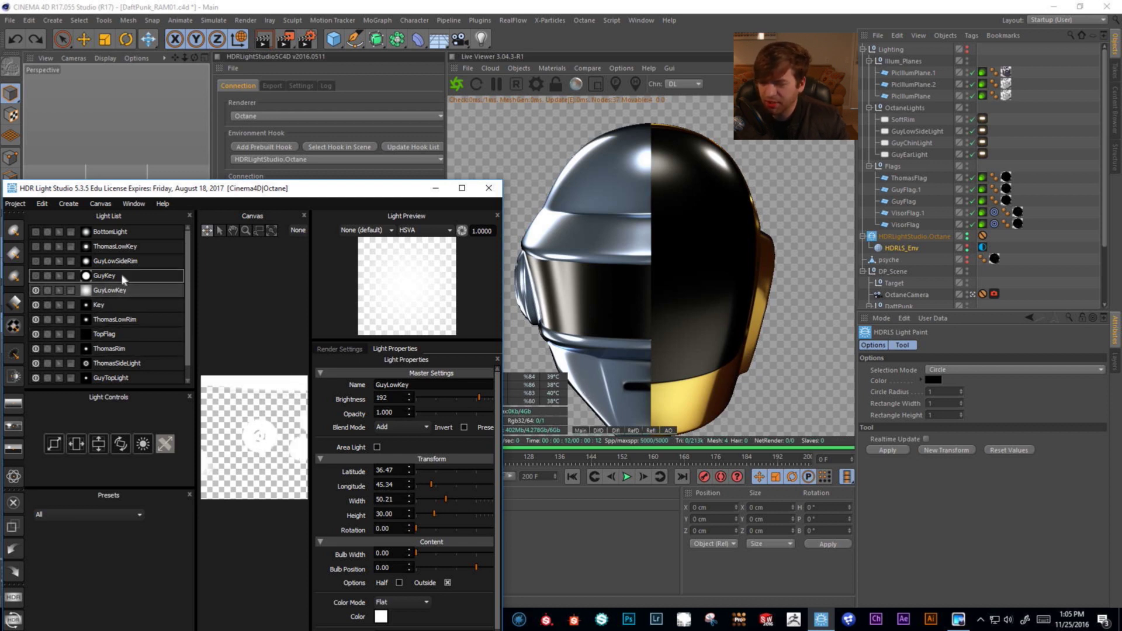
left_click(35, 275)
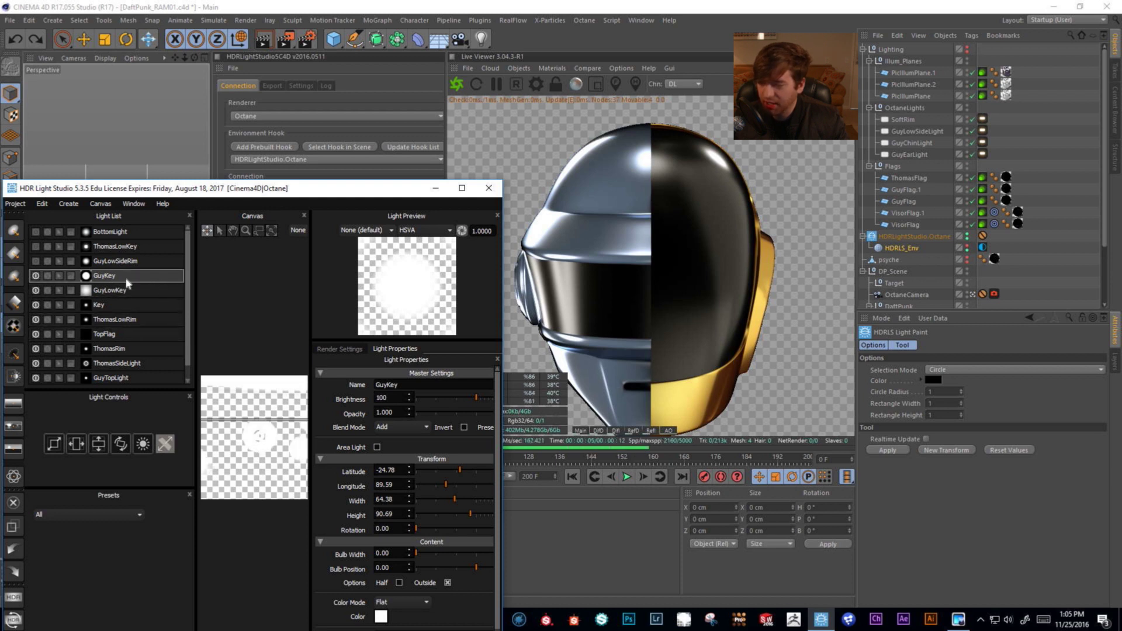
left_click(35, 276)
left_click(35, 275)
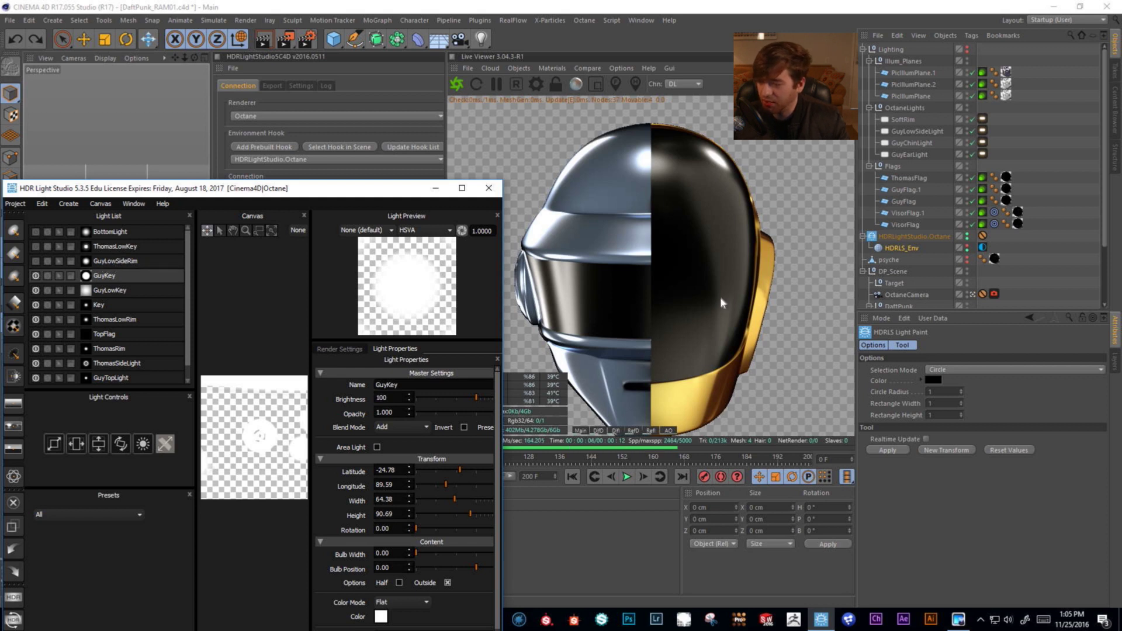
left_click(51, 261)
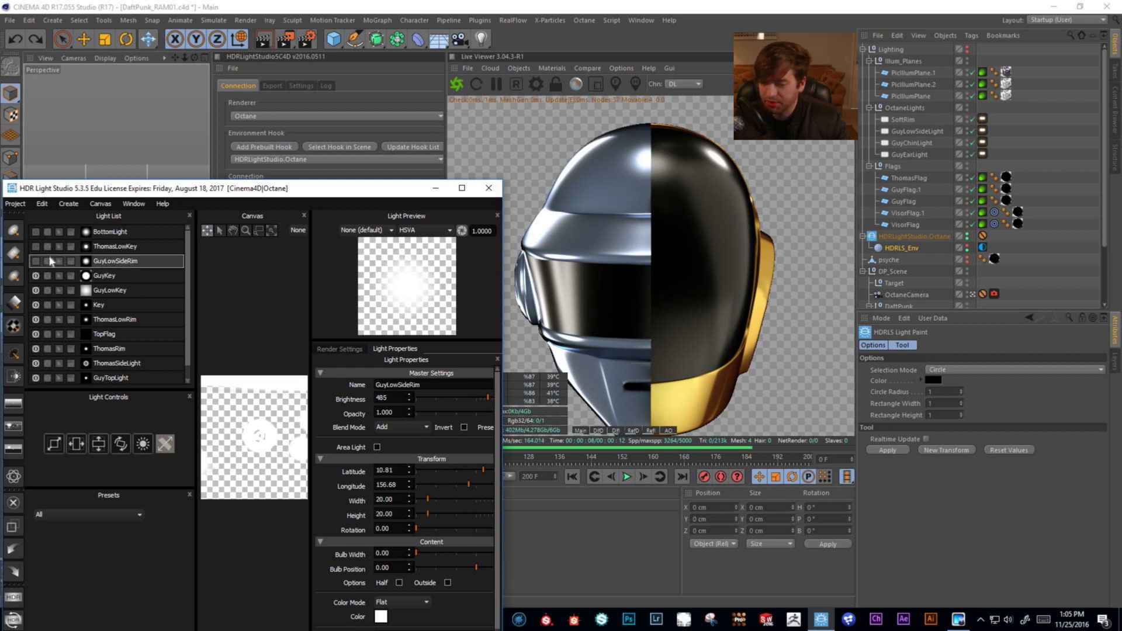
left_click(36, 261)
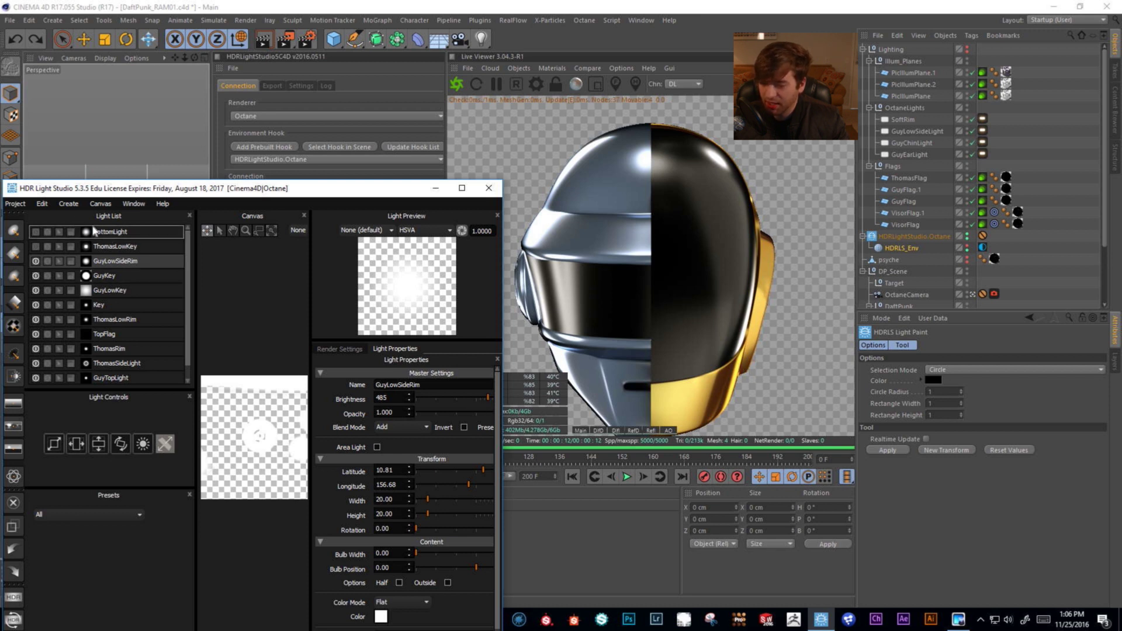
Step: Turn on ThomasLowKey and switch it off and on again to compare its effect on the silver half
left_click(125, 248)
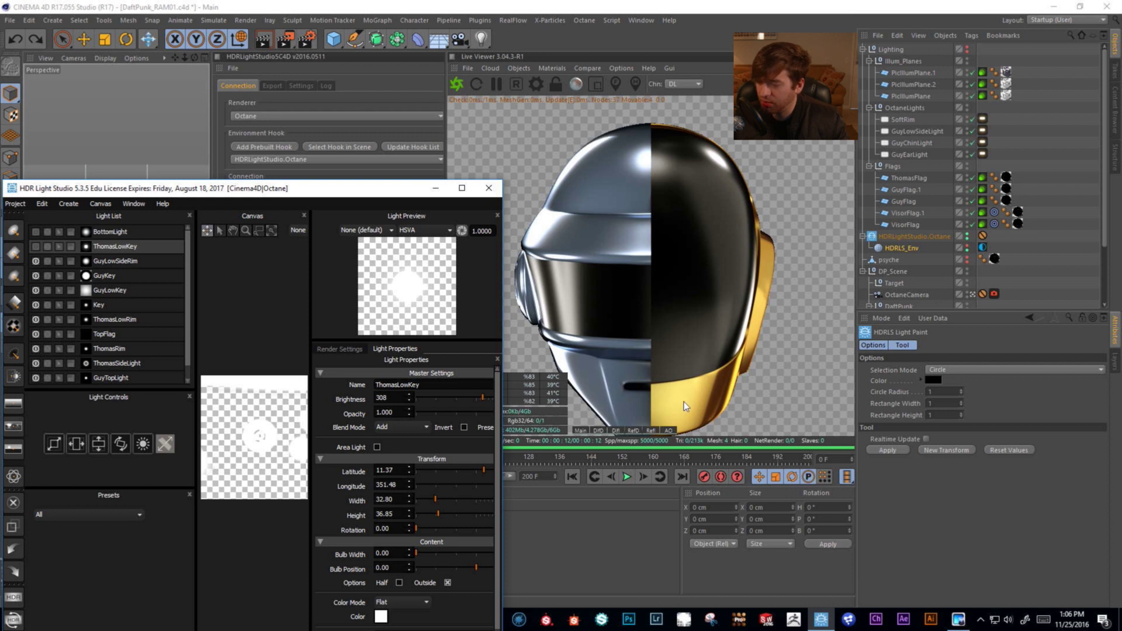
left_click(36, 246)
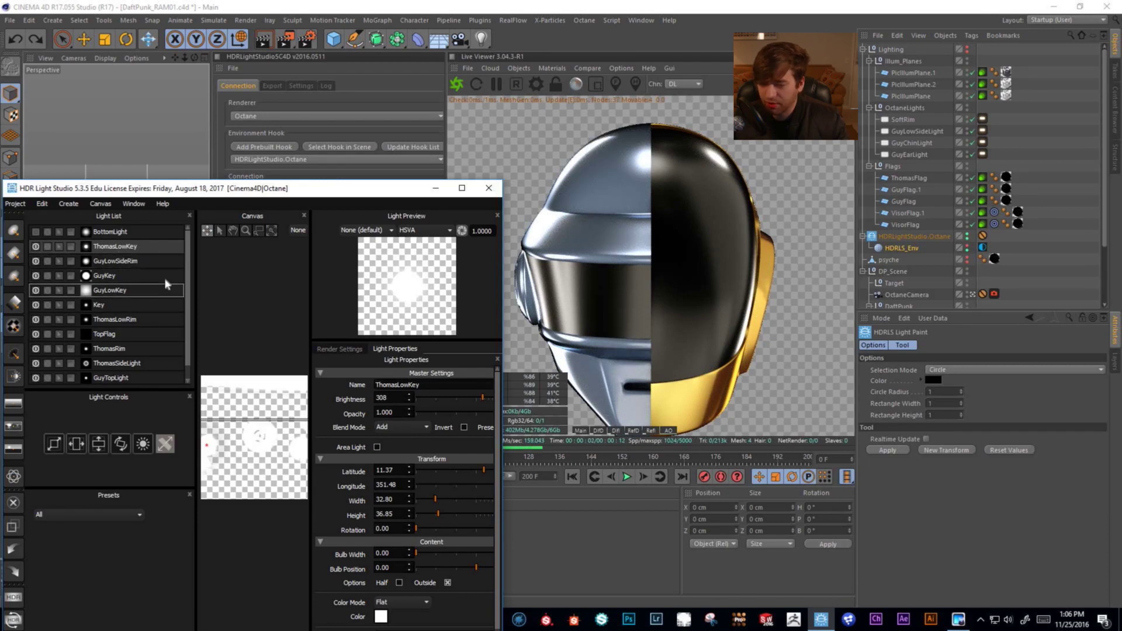
left_click(36, 247)
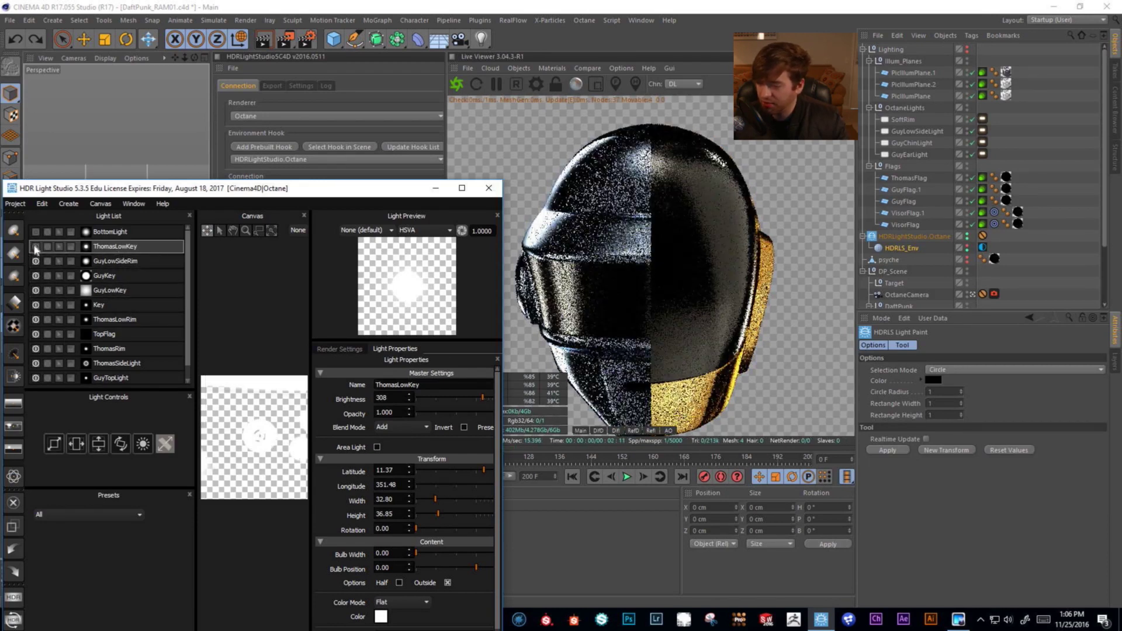
left_click(36, 246)
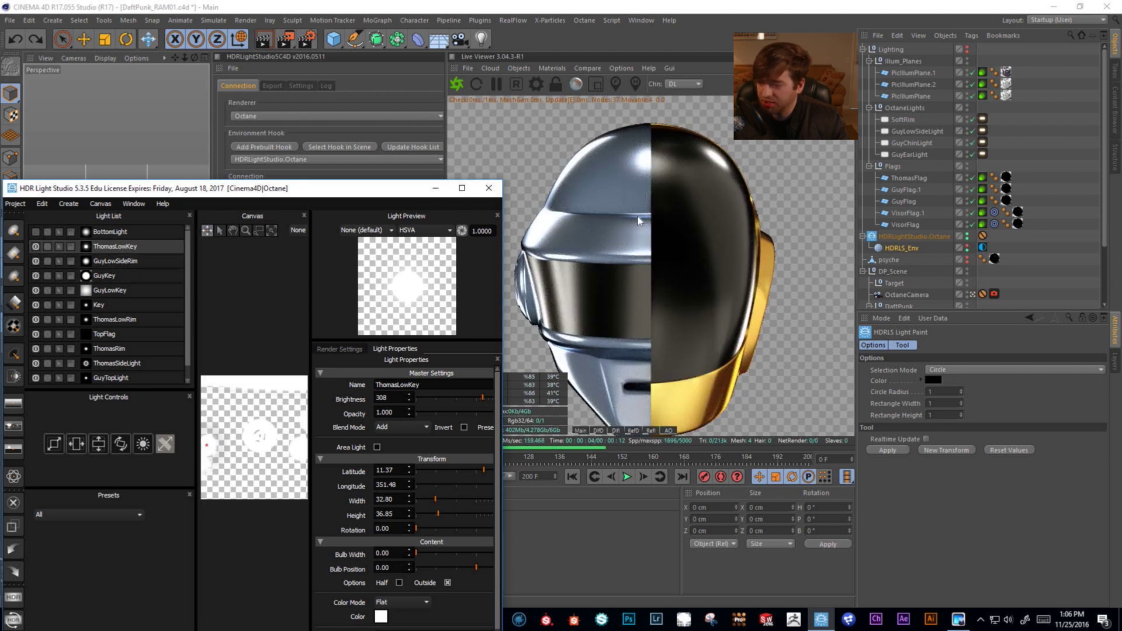
Step: Switch BottomLight on and off twice to compare its effect on the underside of the helmet
left_click(34, 233)
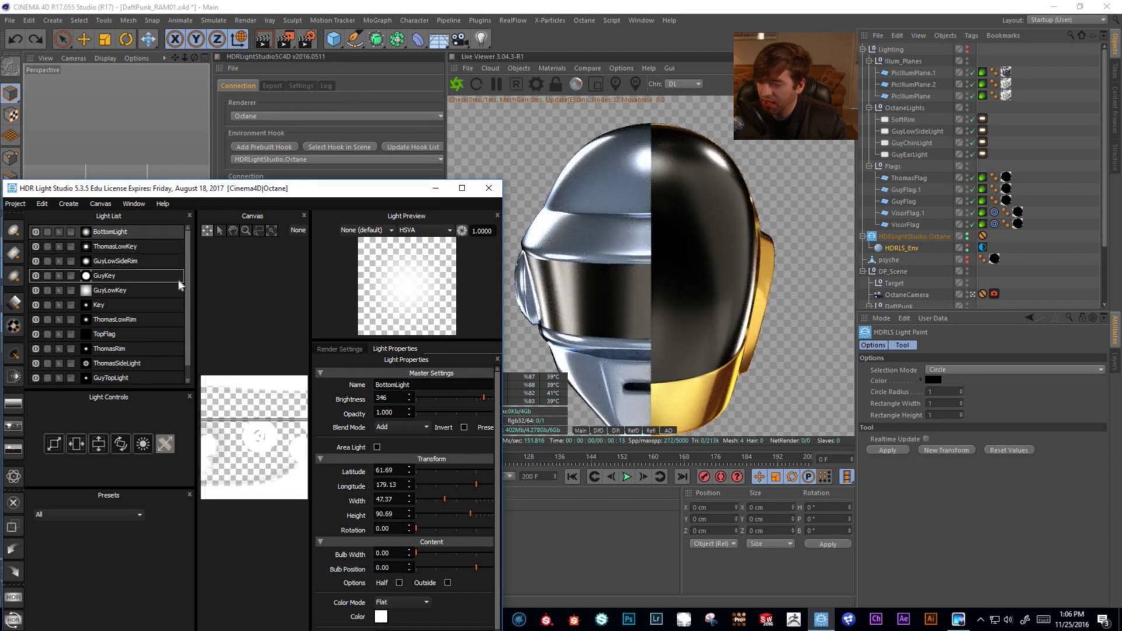
left_click(35, 233)
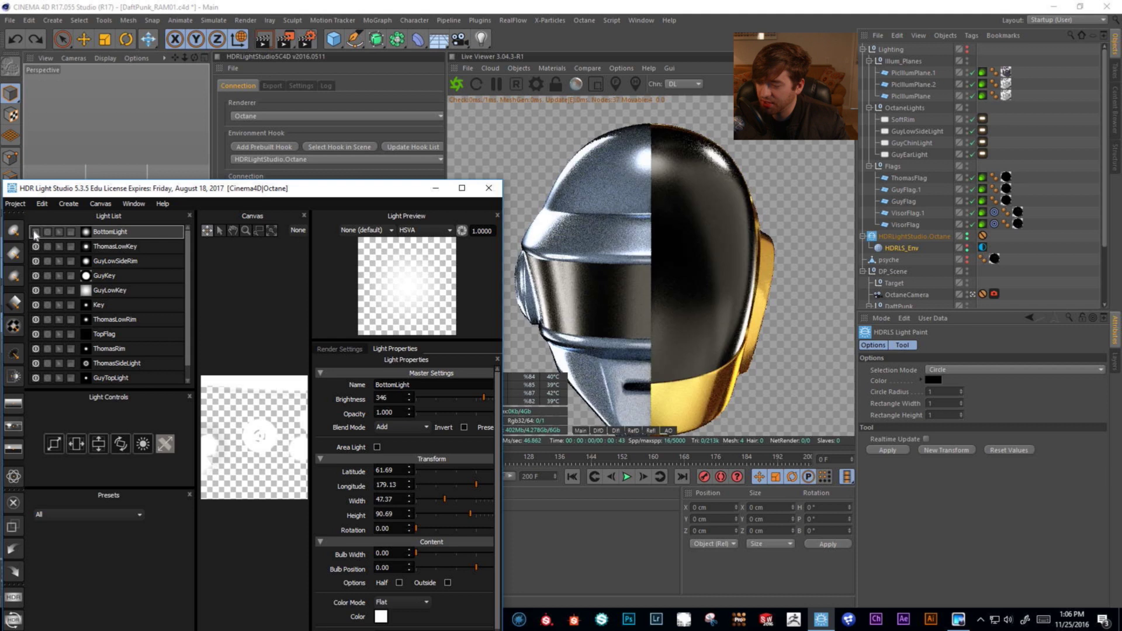
left_click(34, 233)
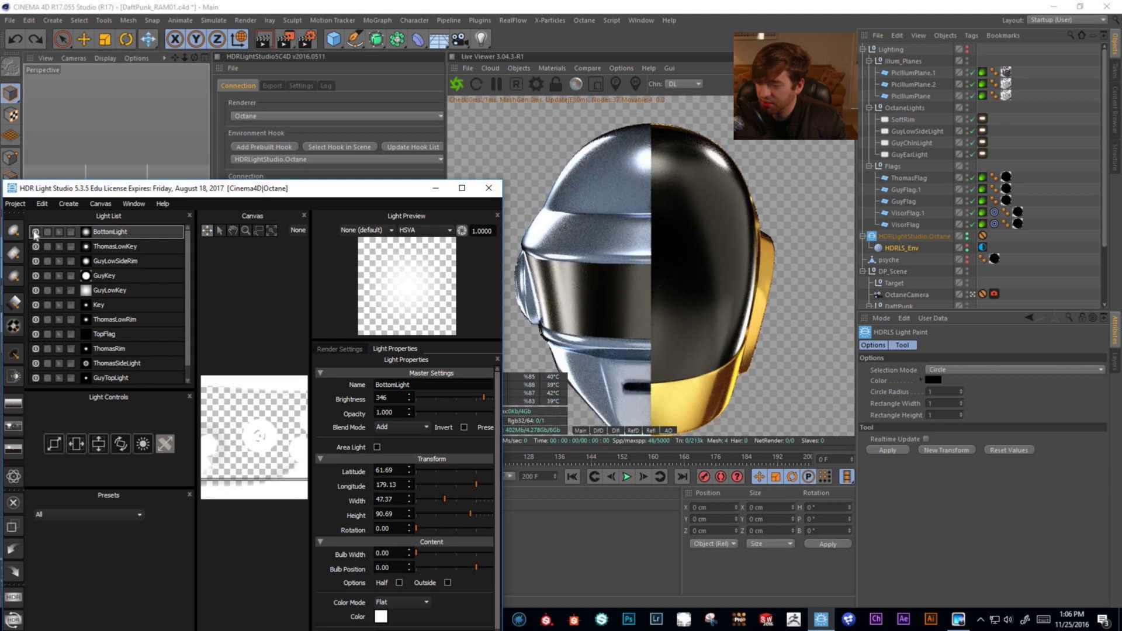
left_click(35, 233)
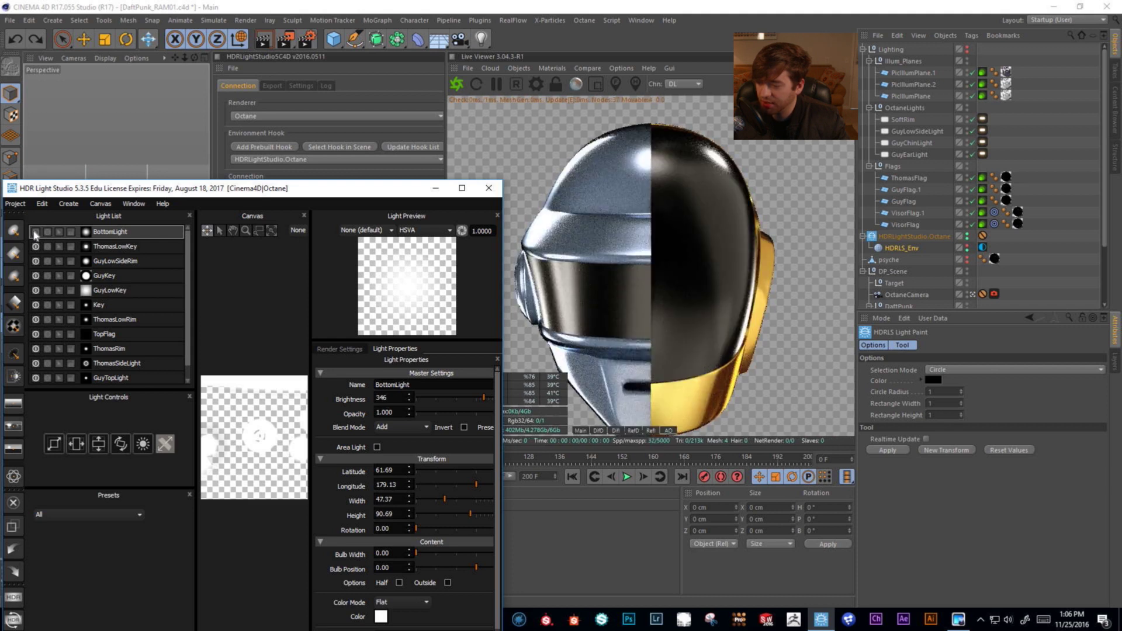
Step: Hide the render info overlay in the Live Viewer and turn BottomLight back on
left_click(717, 413)
right_click(717, 413)
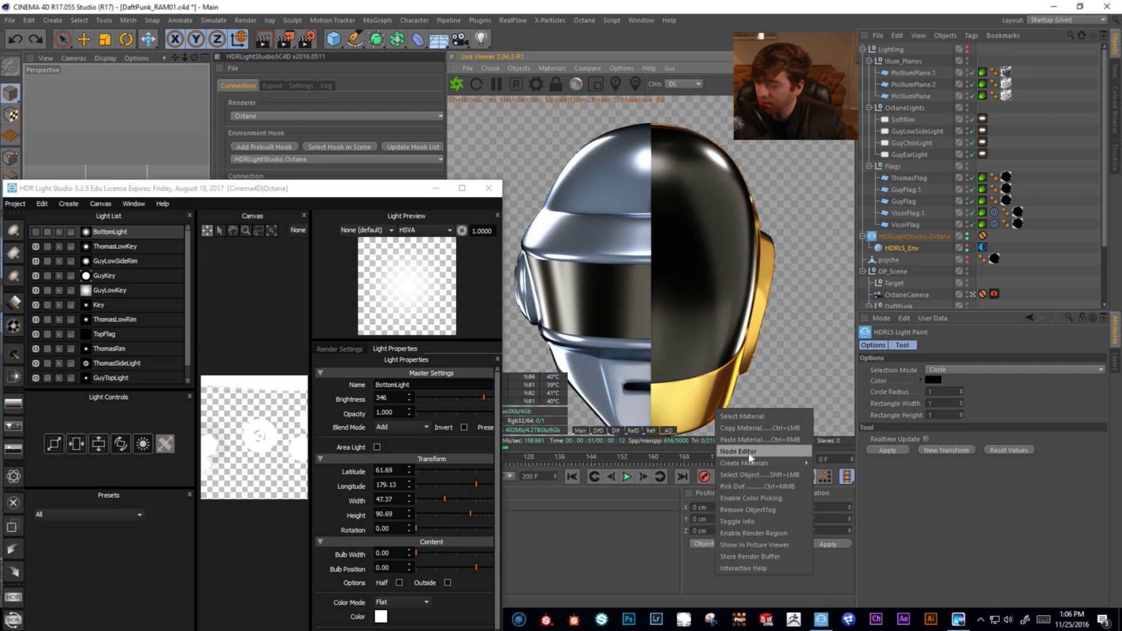
left_click(745, 520)
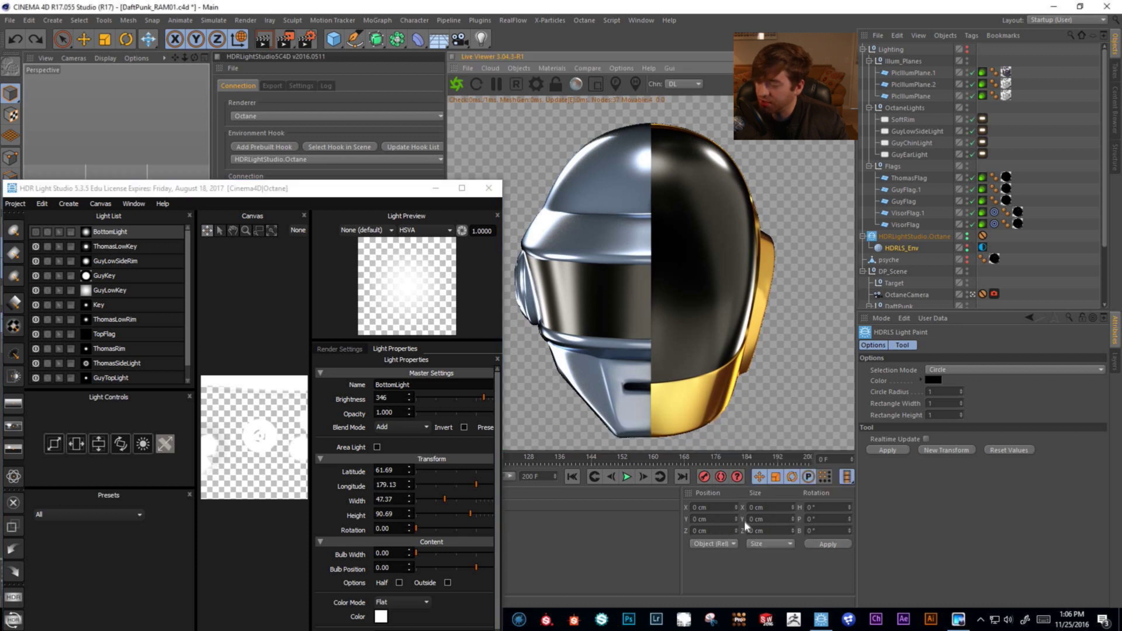
left_click(36, 232)
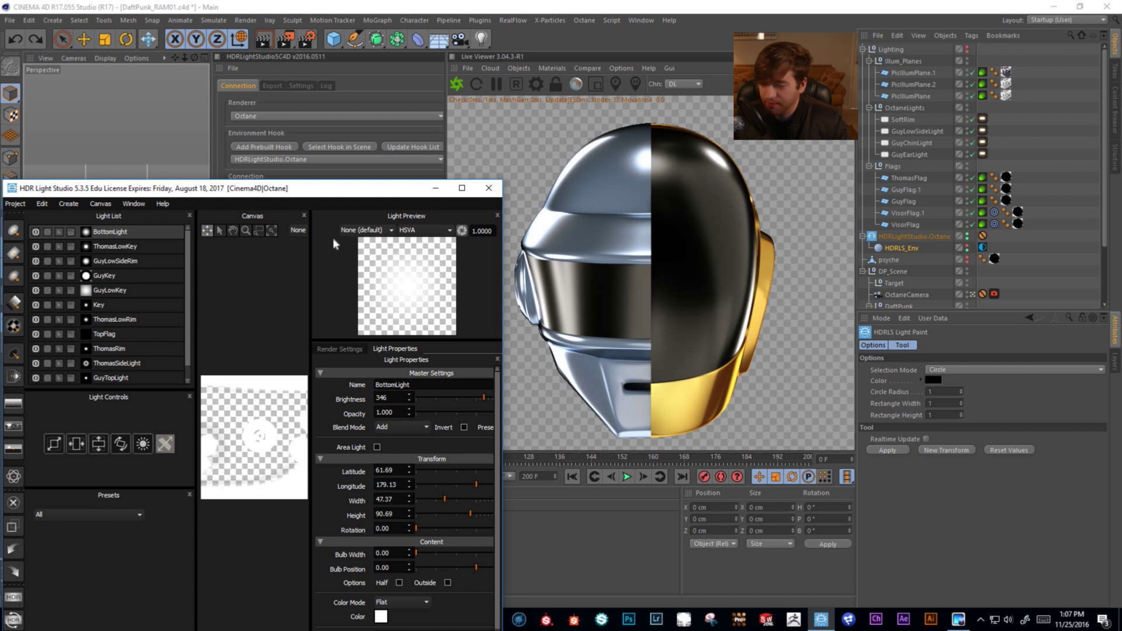
Step: Move the HDR Light Studio window clear of the plugin's connection settings and stop the live connection
left_click_drag(333, 191, 360, 108)
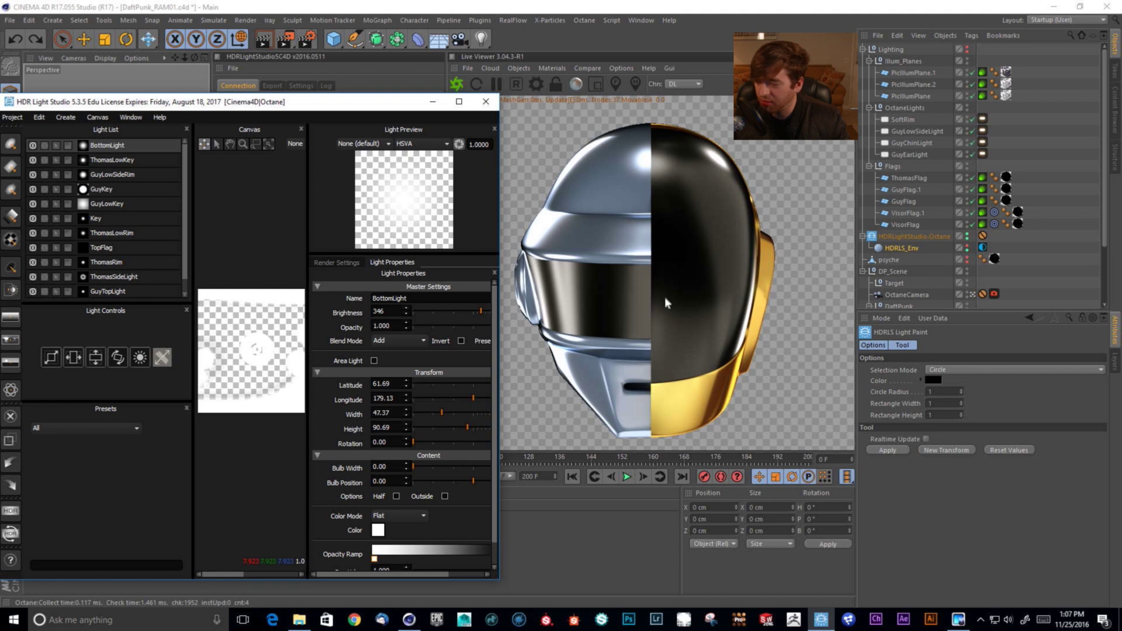
left_click_drag(344, 110, 349, 109)
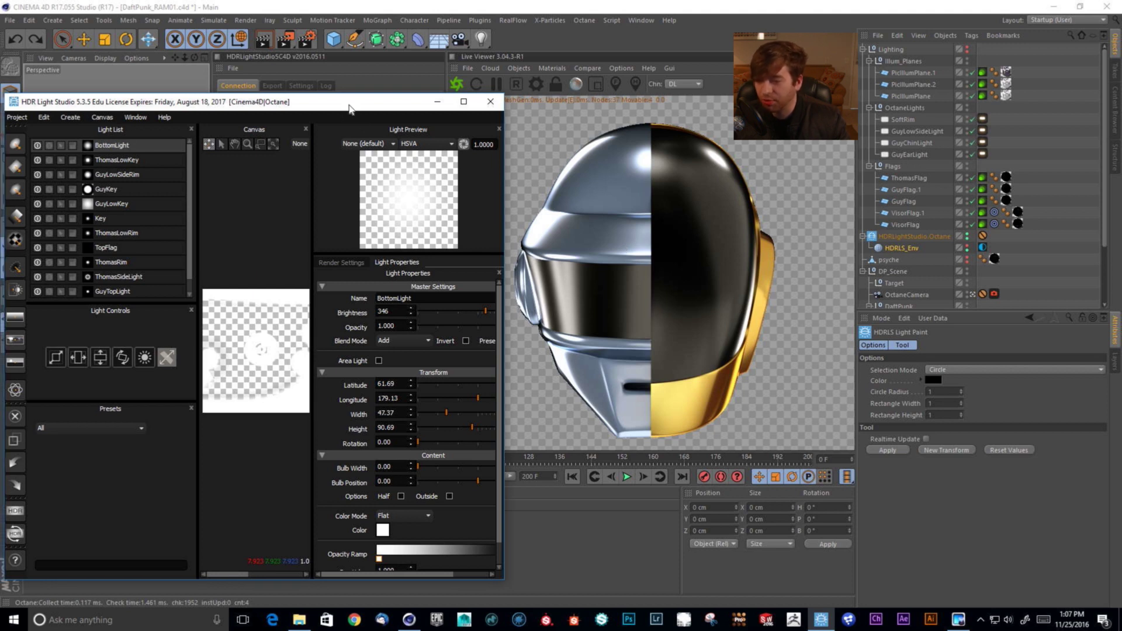
left_click_drag(352, 110, 367, 119)
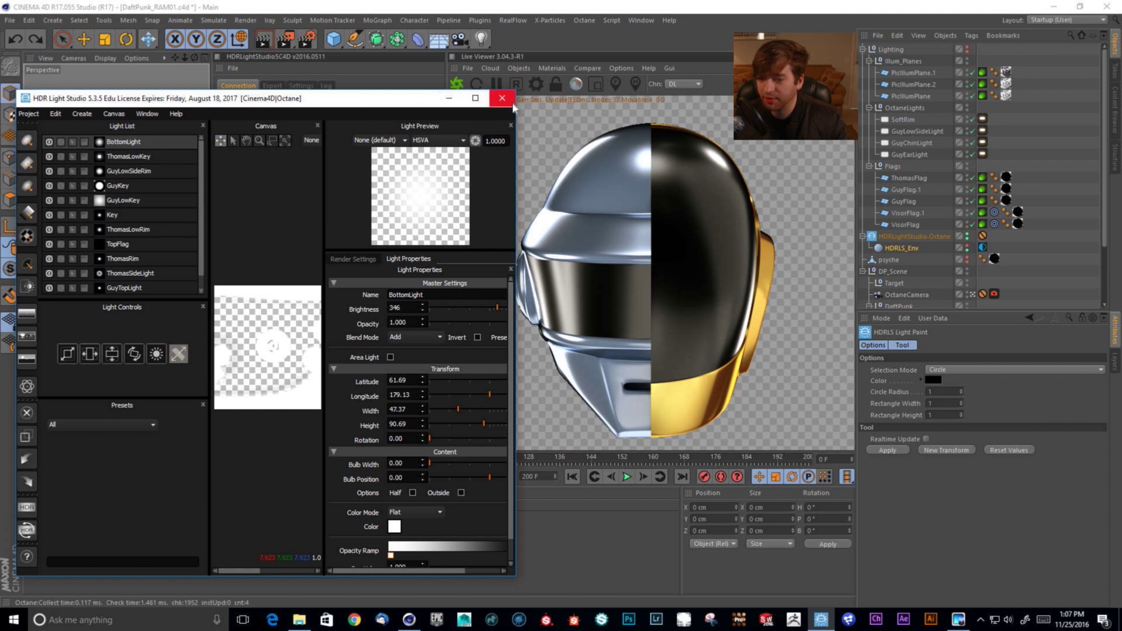
left_click_drag(274, 102, 297, 294)
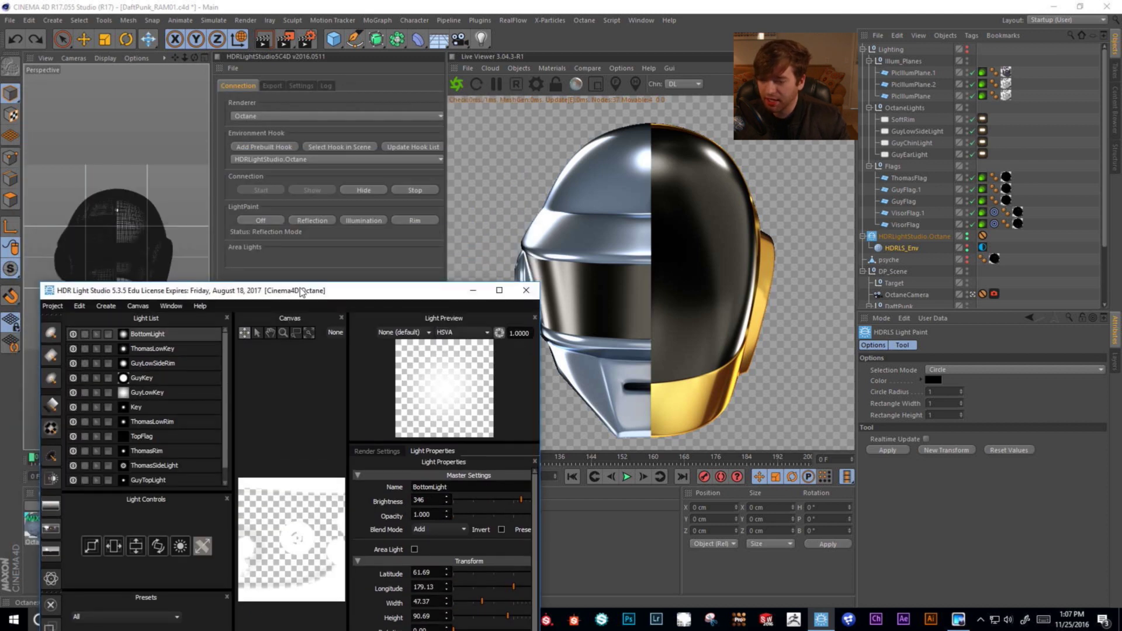
left_click(415, 190)
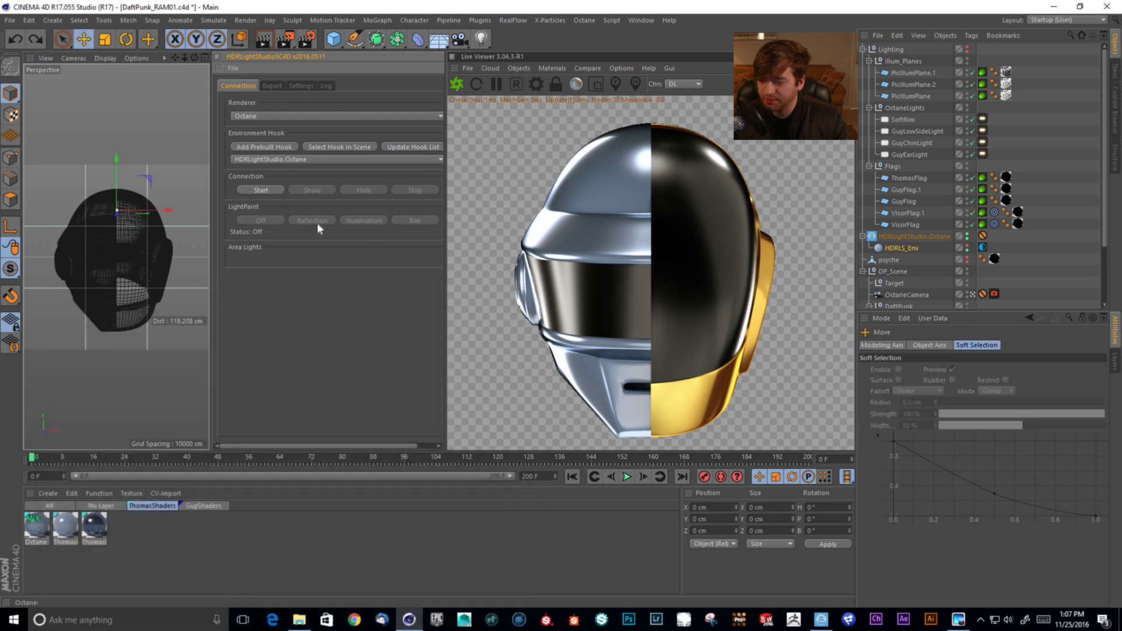
Step: Replace the temporary image in HDRLS_Env's environment ImageTexture with DP_Env01.exr, browsing from the YouTube folder on the NAS drive
left_click(982, 247)
left_click(925, 416)
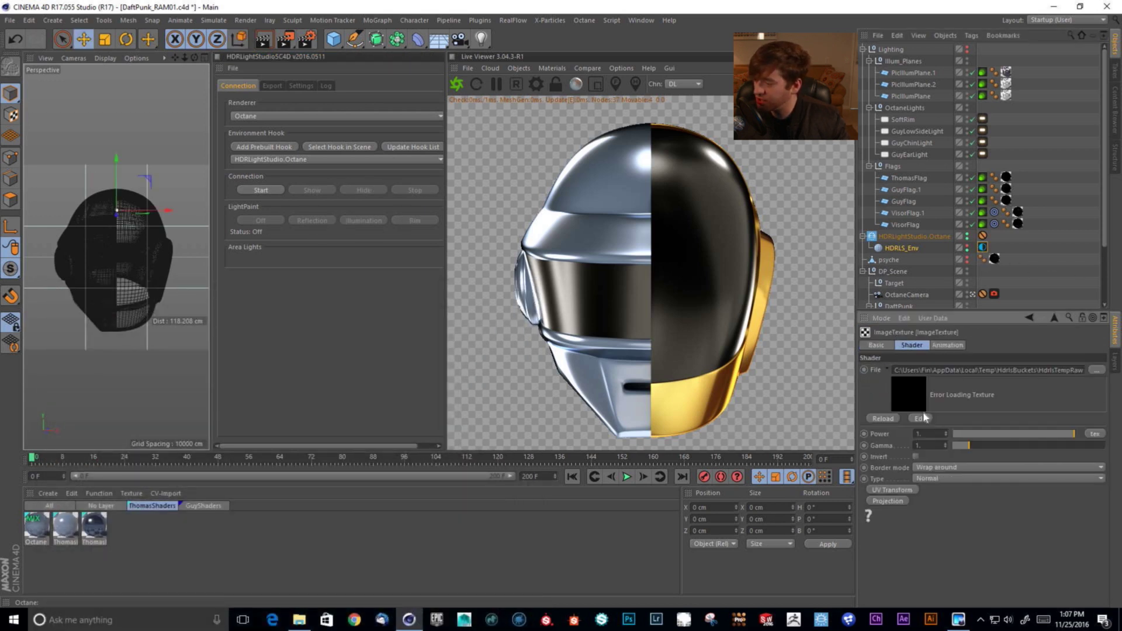
left_click(988, 370)
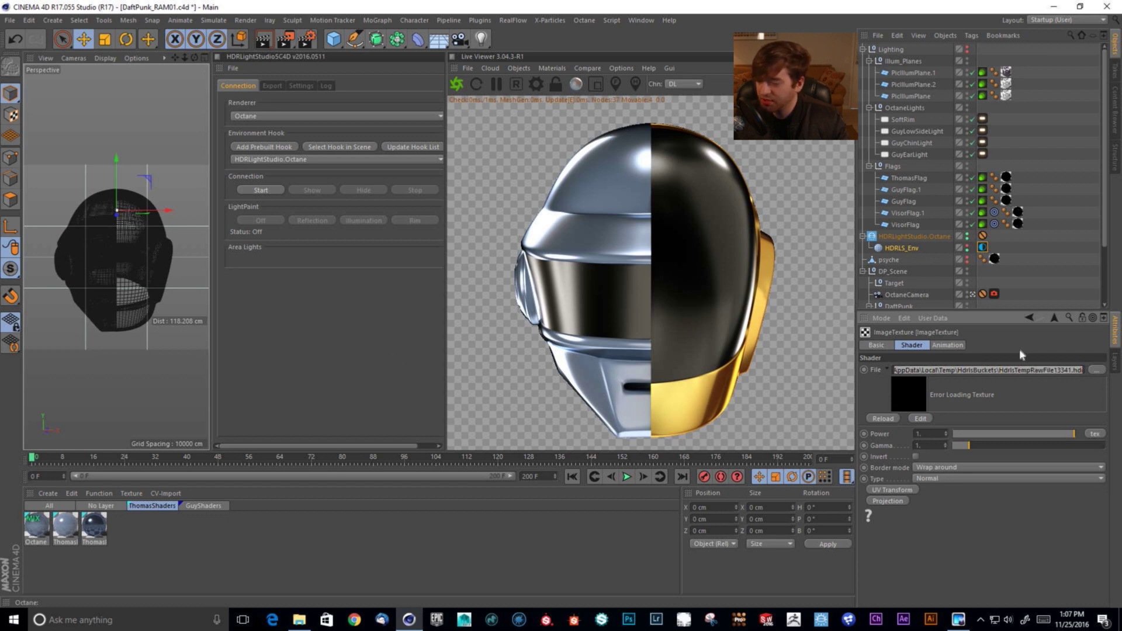
left_click(1097, 370)
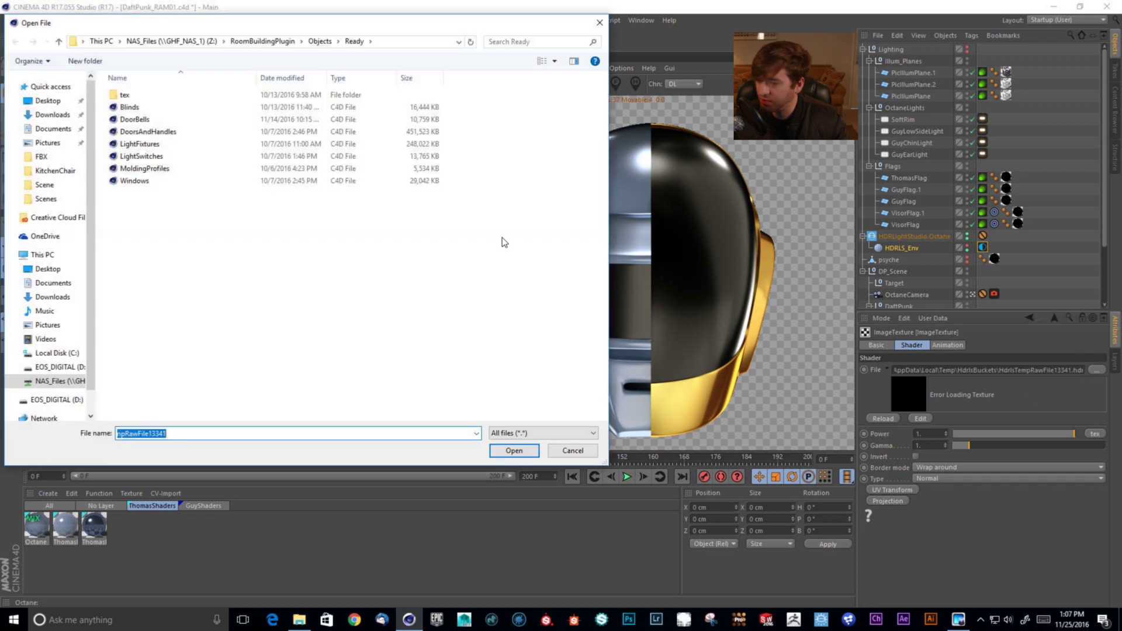
left_click_drag(250, 20, 376, 65)
left_click(304, 75)
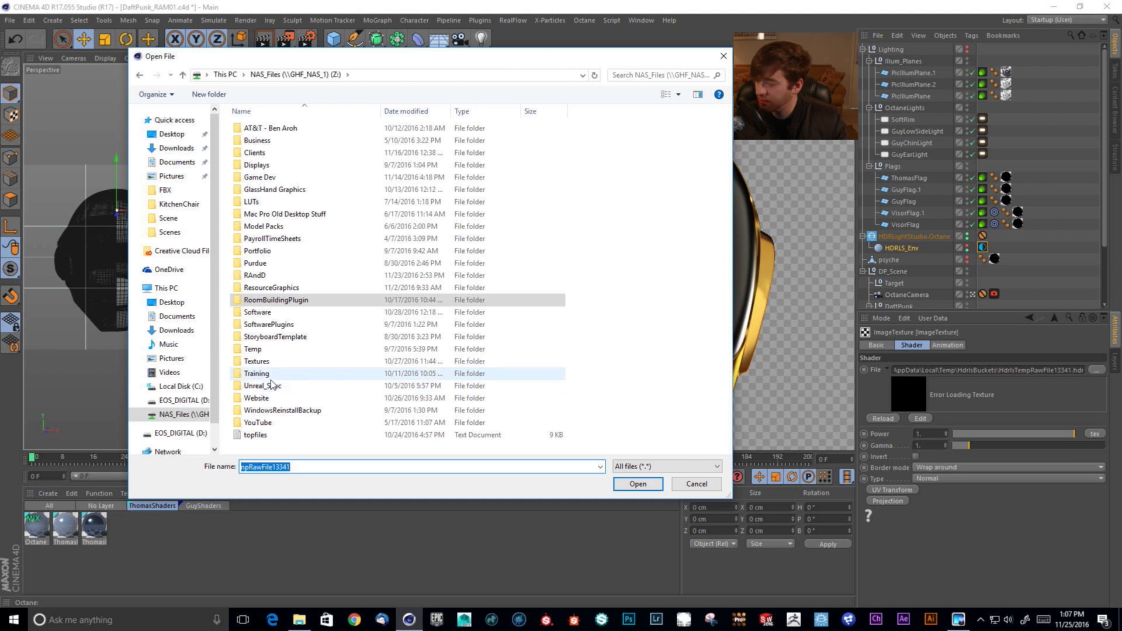
double_click(260, 422)
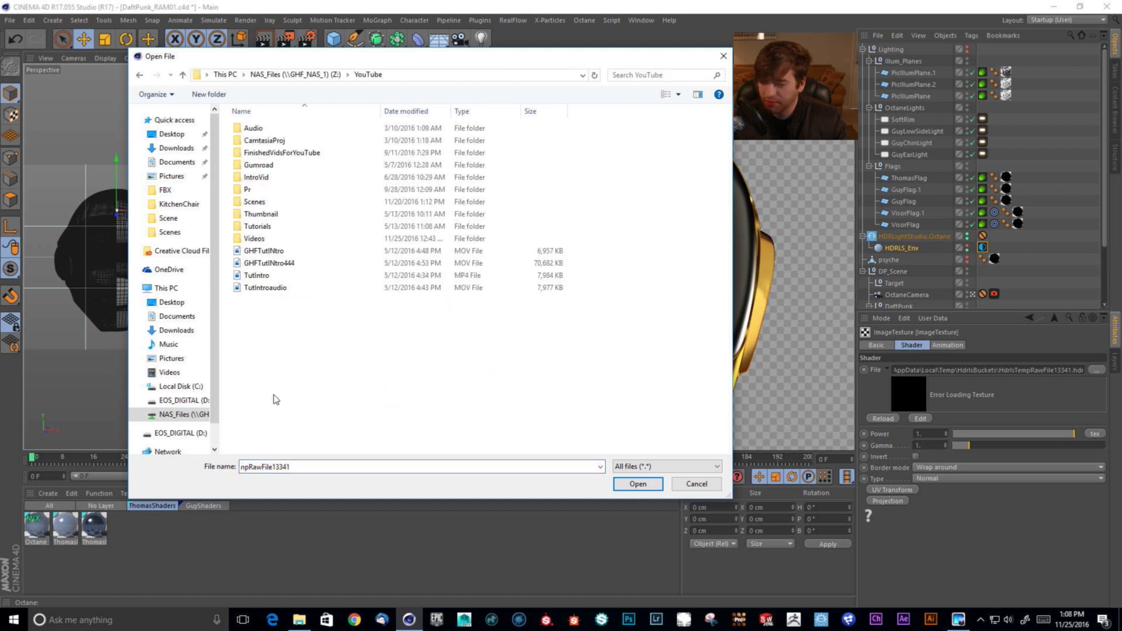
left_click(637, 484)
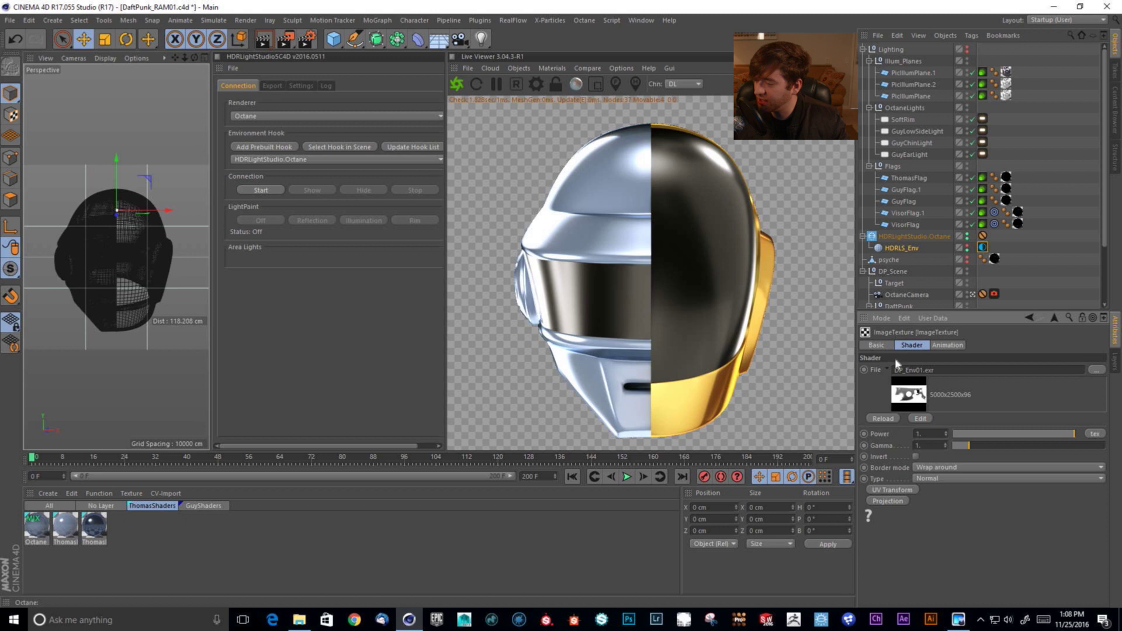
Step: Return to the environment tag's main settings, check its AO environment texture slot, and deselect everything
left_click(1052, 318)
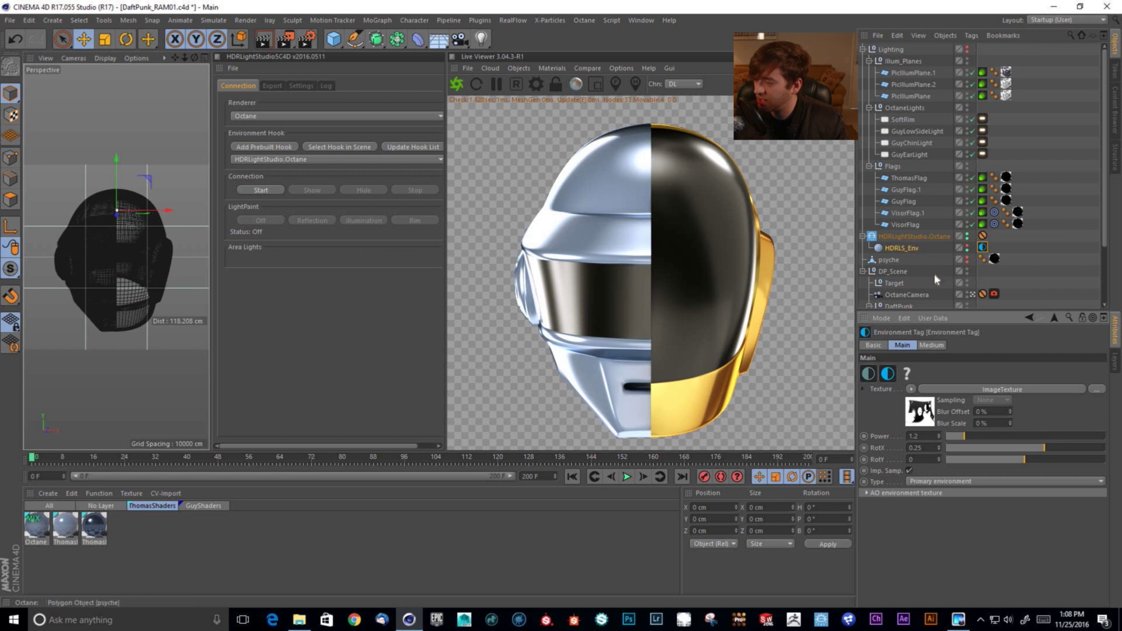
left_click(867, 493)
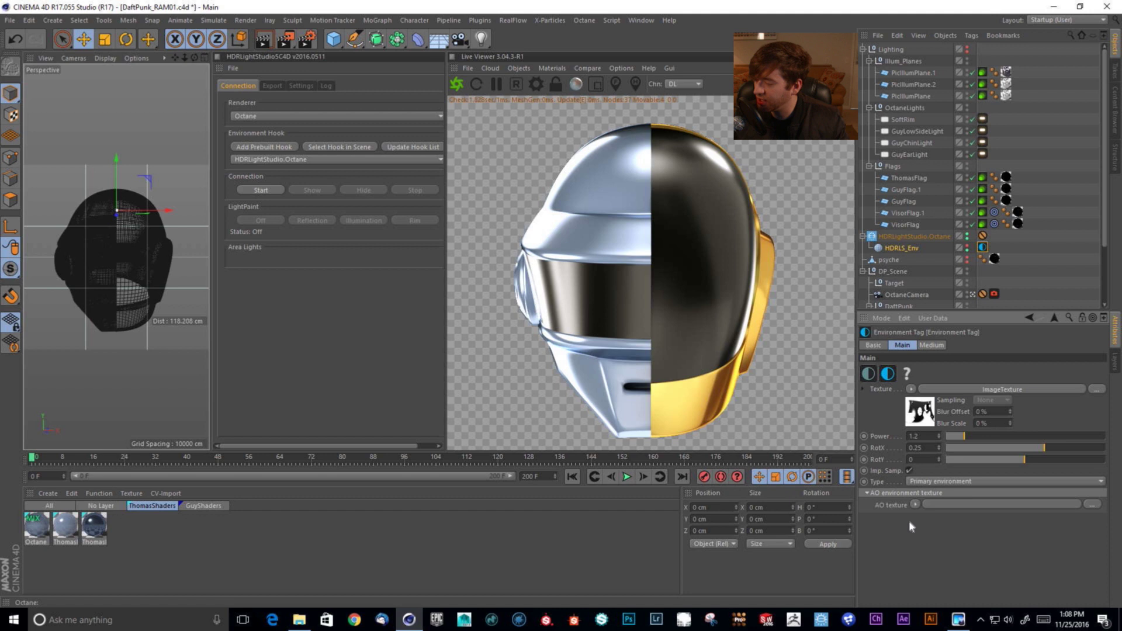
left_click(1004, 268)
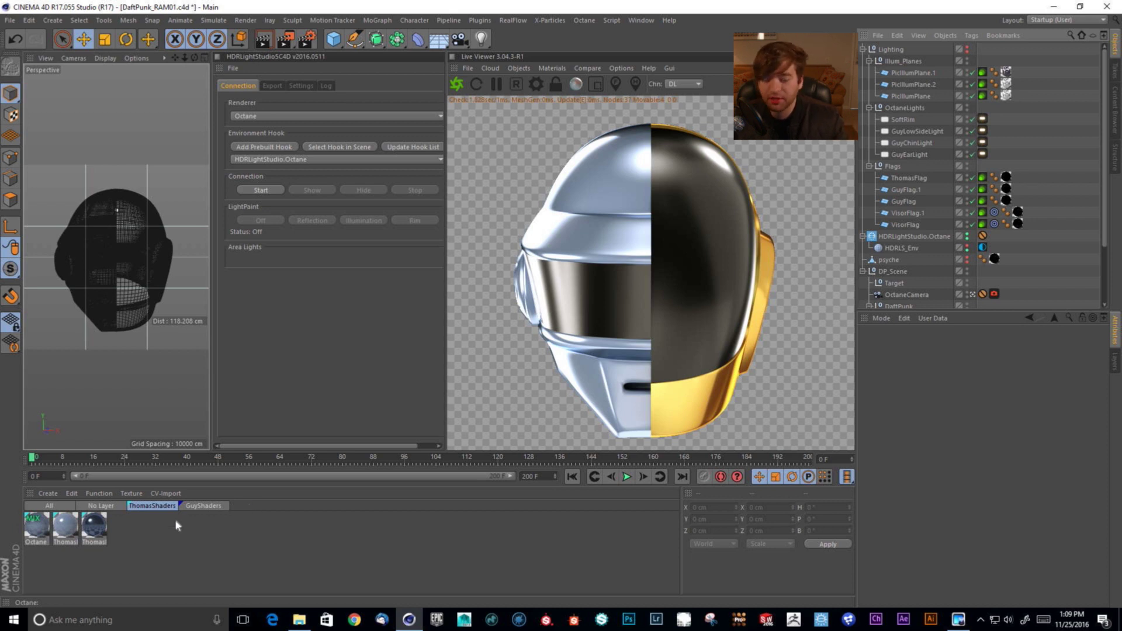
Step: Open ThomasPlasticMat in the Material Editor, clear of the helmet render, and examine its diffuse, specular, roughness and index settings
left_click(67, 529)
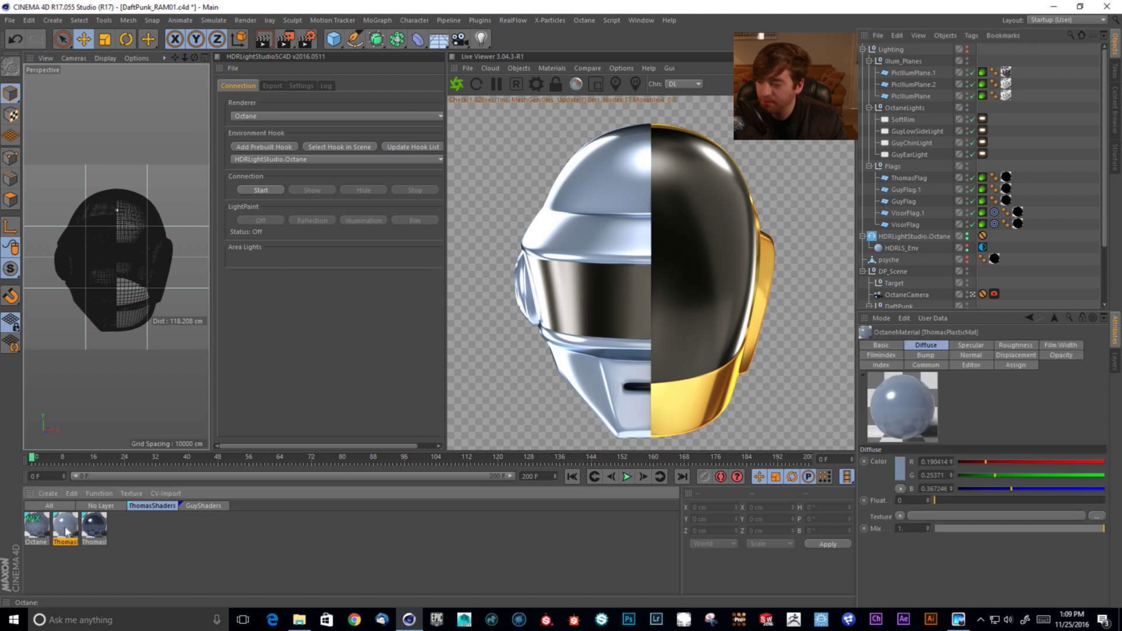
left_click(93, 526)
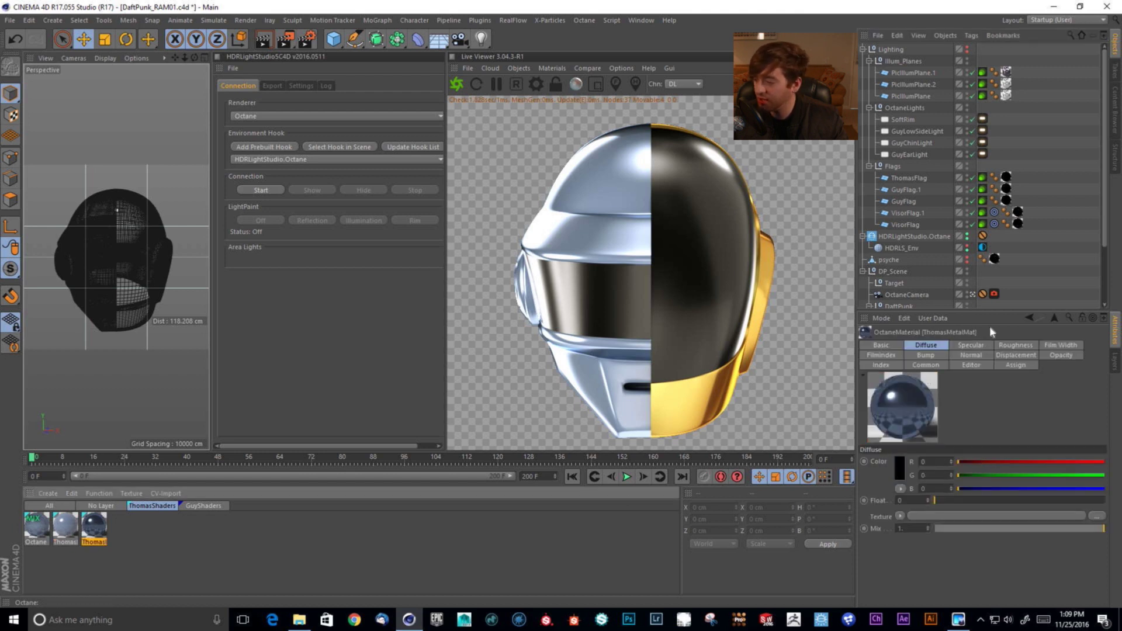
double_click(65, 529)
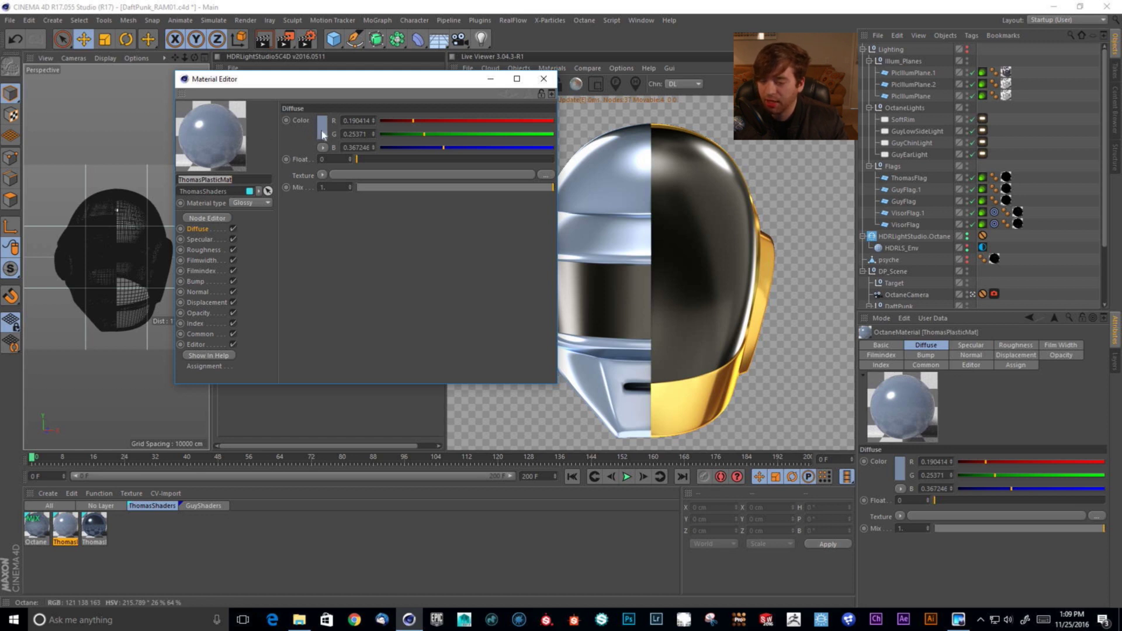
mouse_move(323, 135)
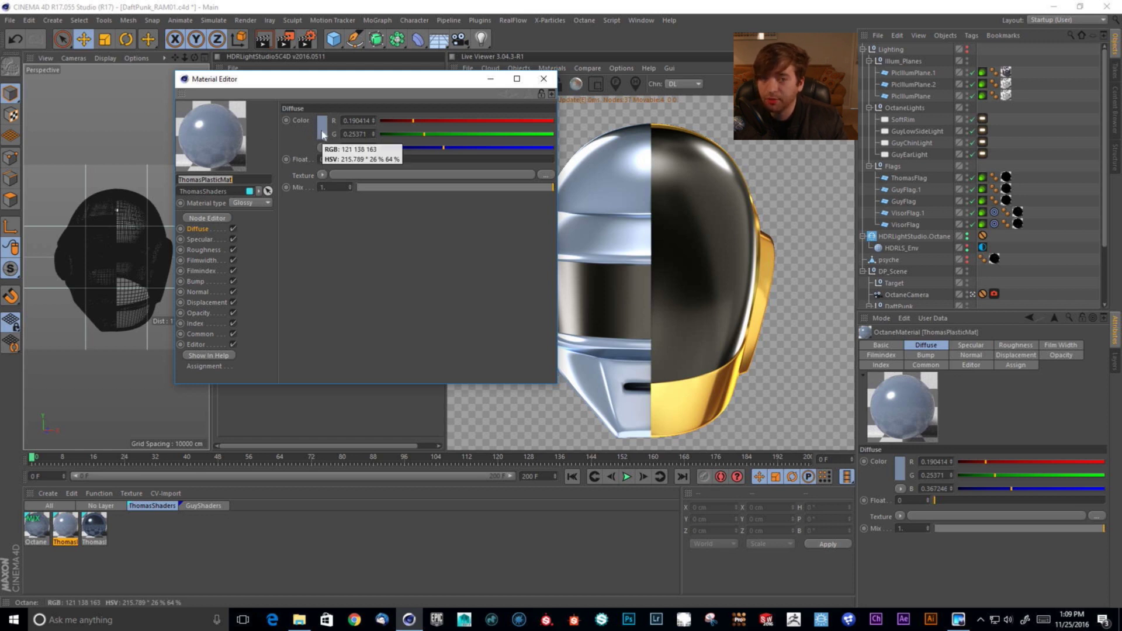
left_click(204, 239)
left_click(205, 251)
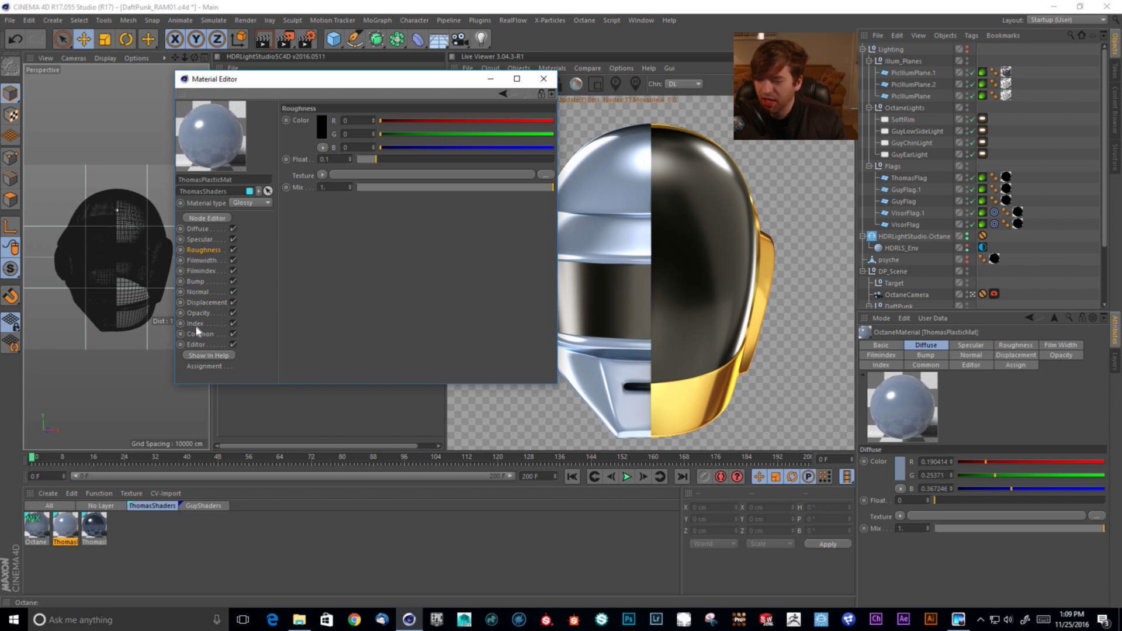
left_click_drag(445, 90, 375, 92)
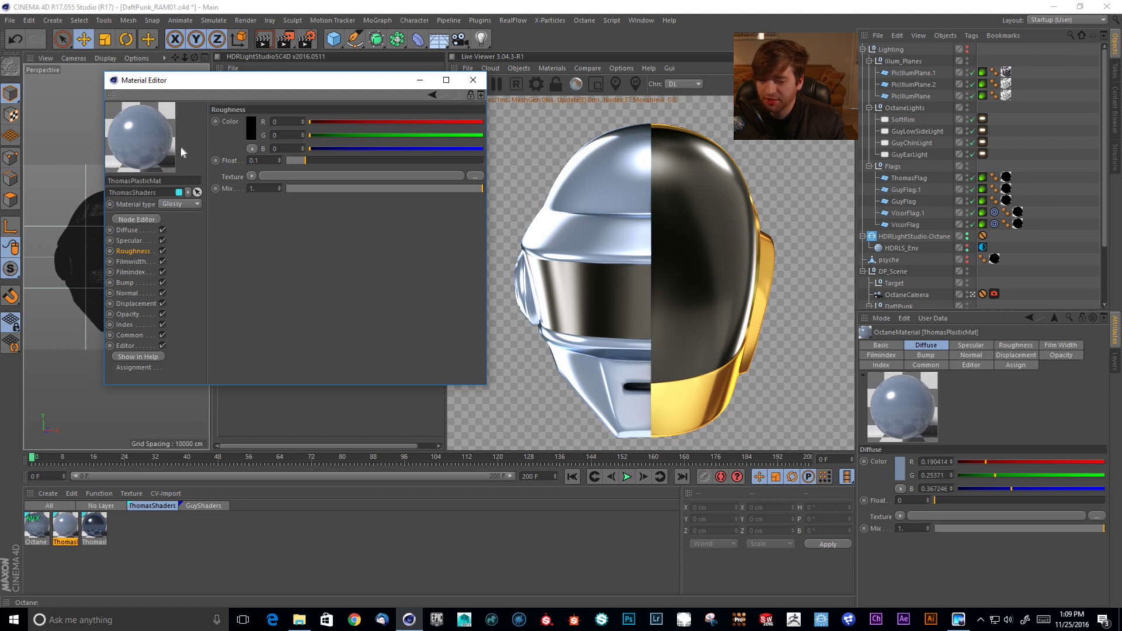
left_click(128, 325)
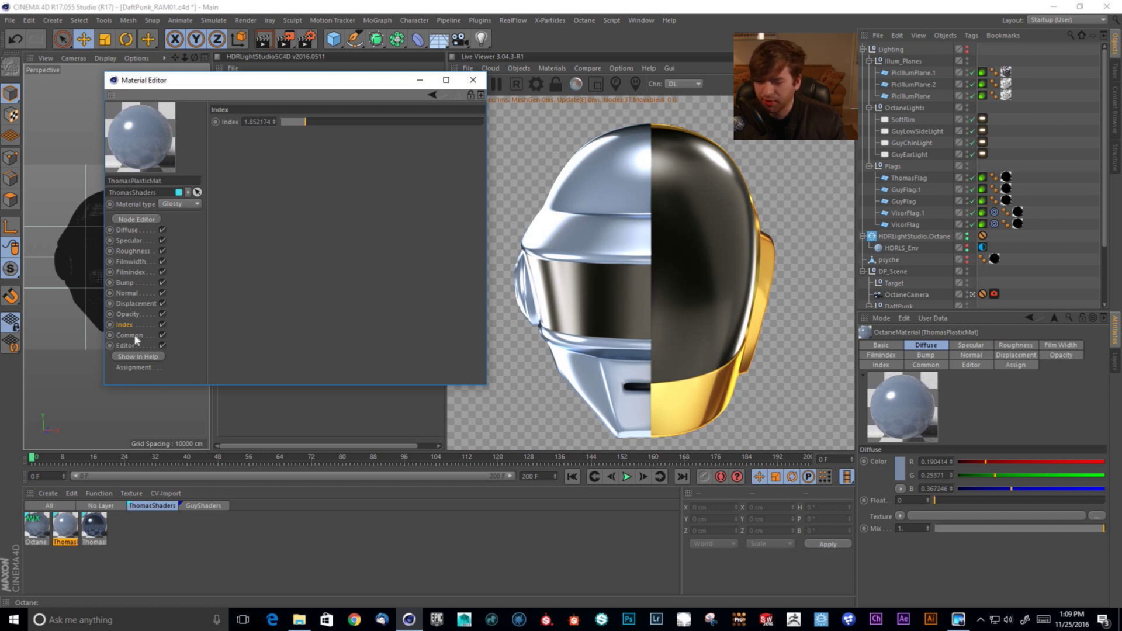
Step: Load ThomasMetalMat into the Material Editor and check its diffuse and specular colours
left_click(95, 533)
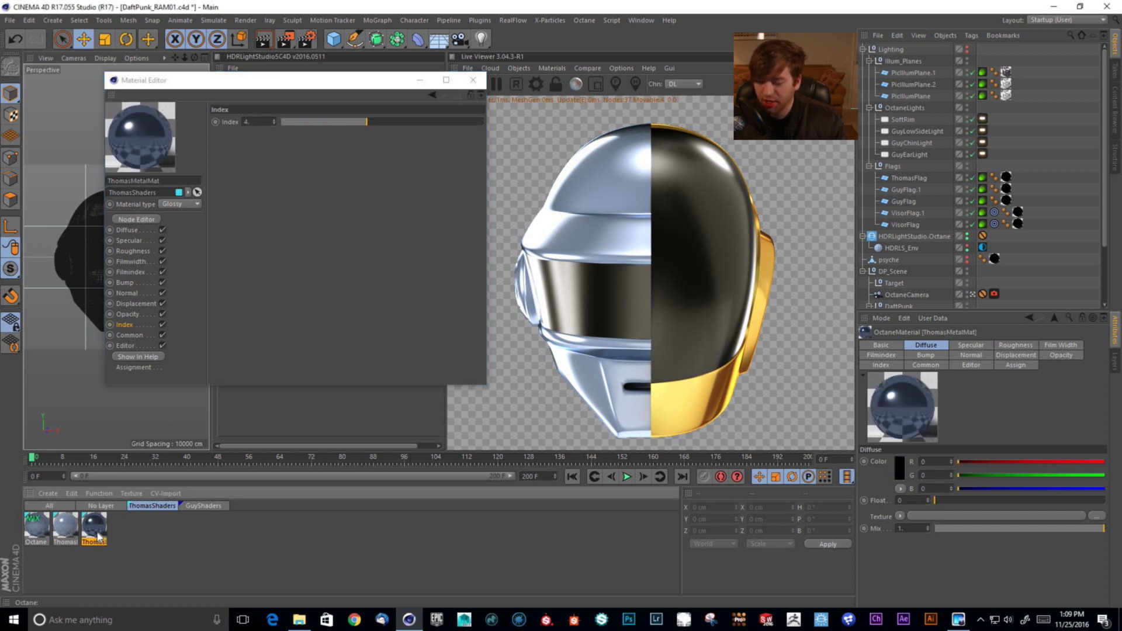
left_click(138, 233)
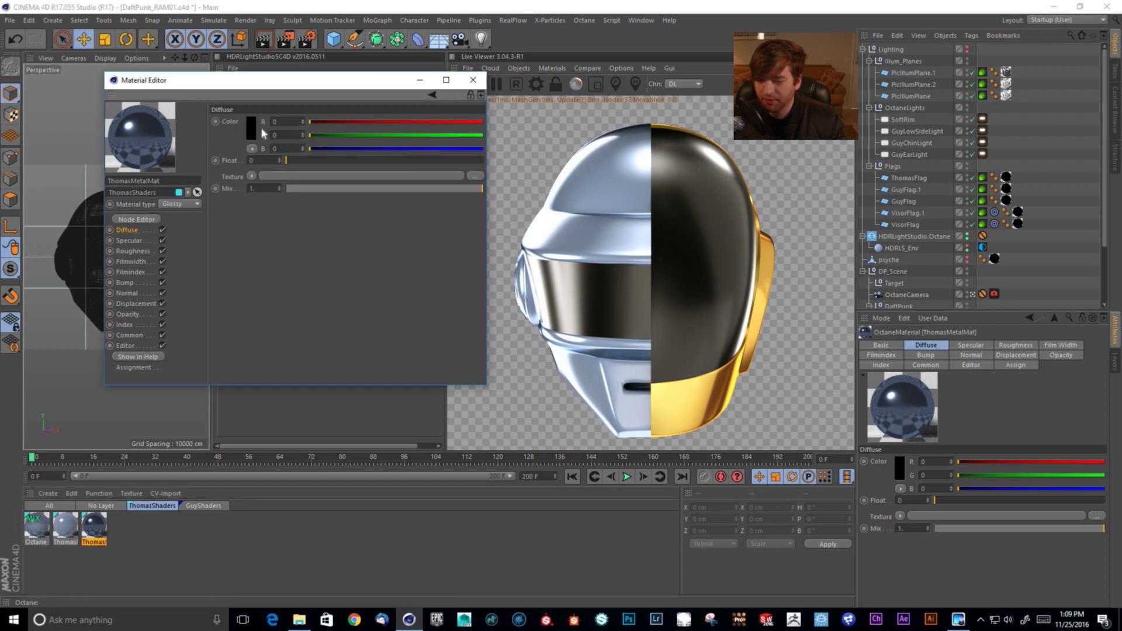
left_click(129, 241)
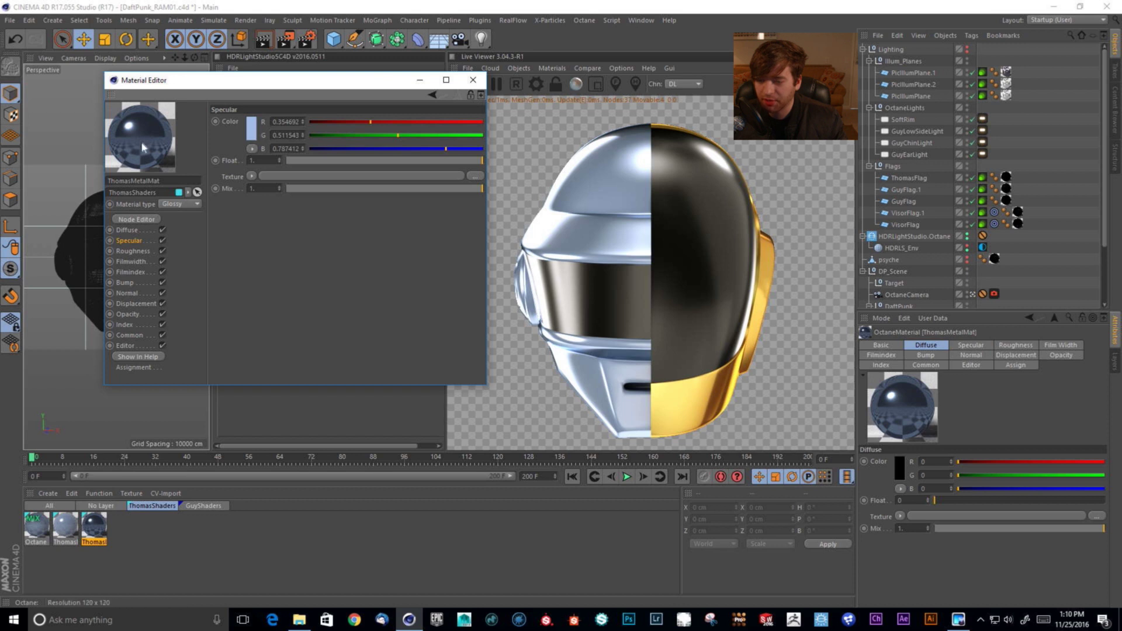
Step: Inspect the float textures and falloff map in ThomasMetalMat's roughness MixTexture, check its index, and close the Material Editor
left_click(135, 251)
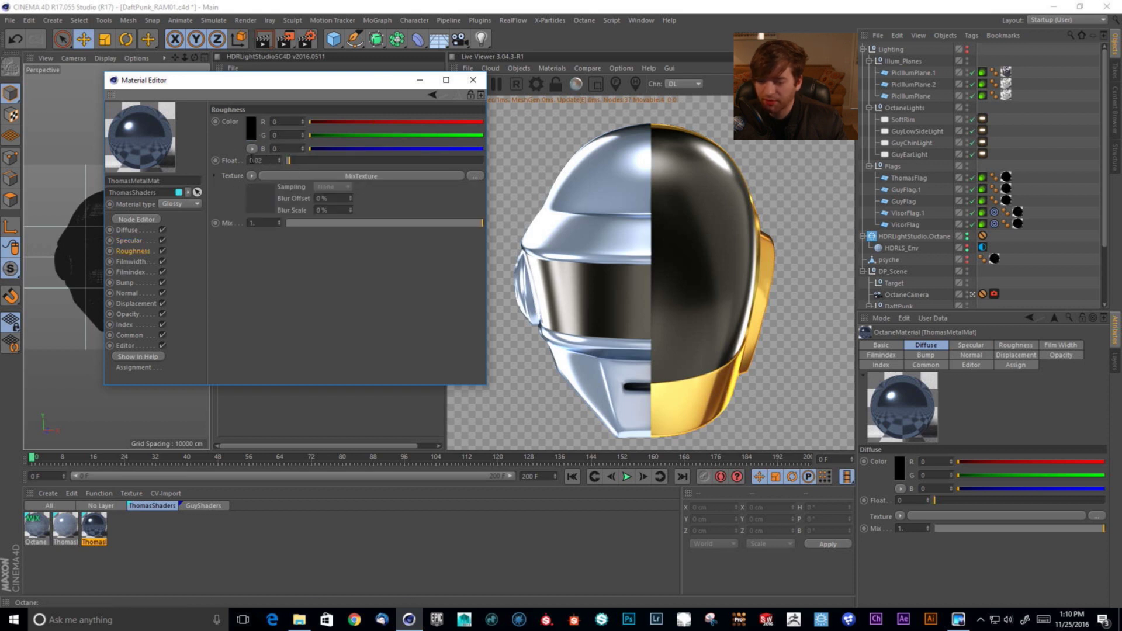
left_click(264, 198)
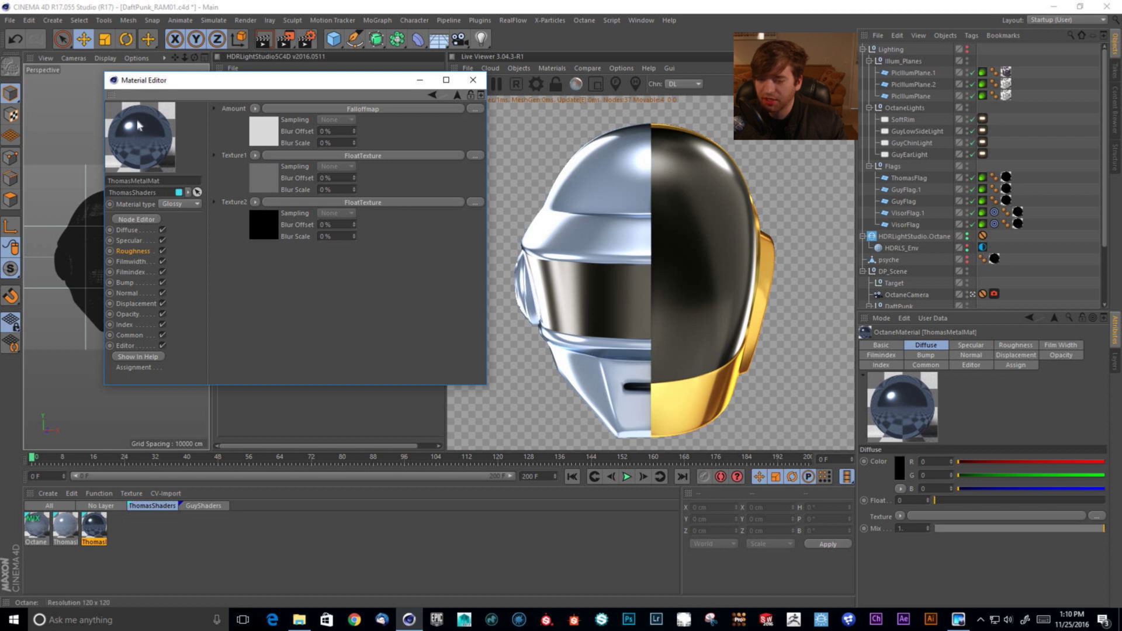
left_click(268, 178)
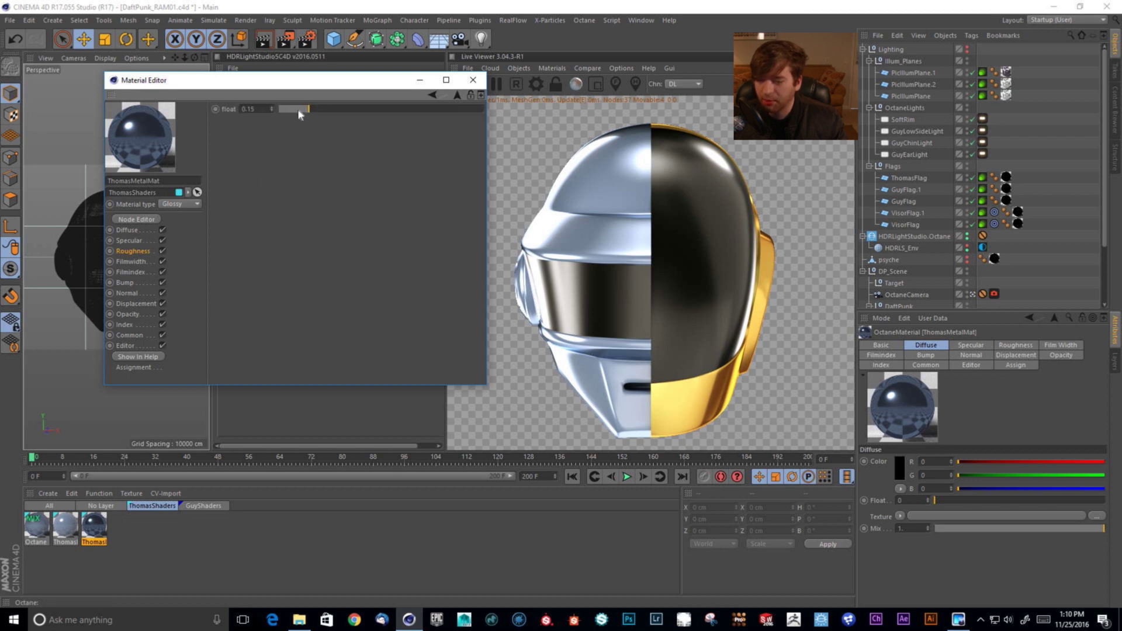
left_click(454, 96)
left_click(261, 225)
left_click(456, 95)
left_click(267, 131)
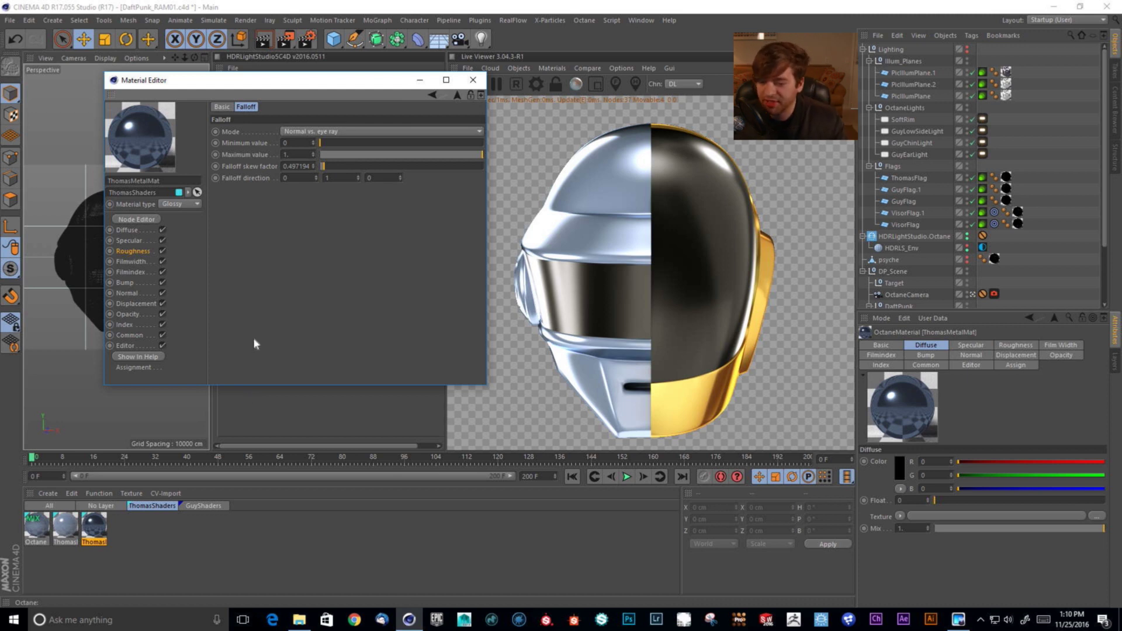
left_click(128, 325)
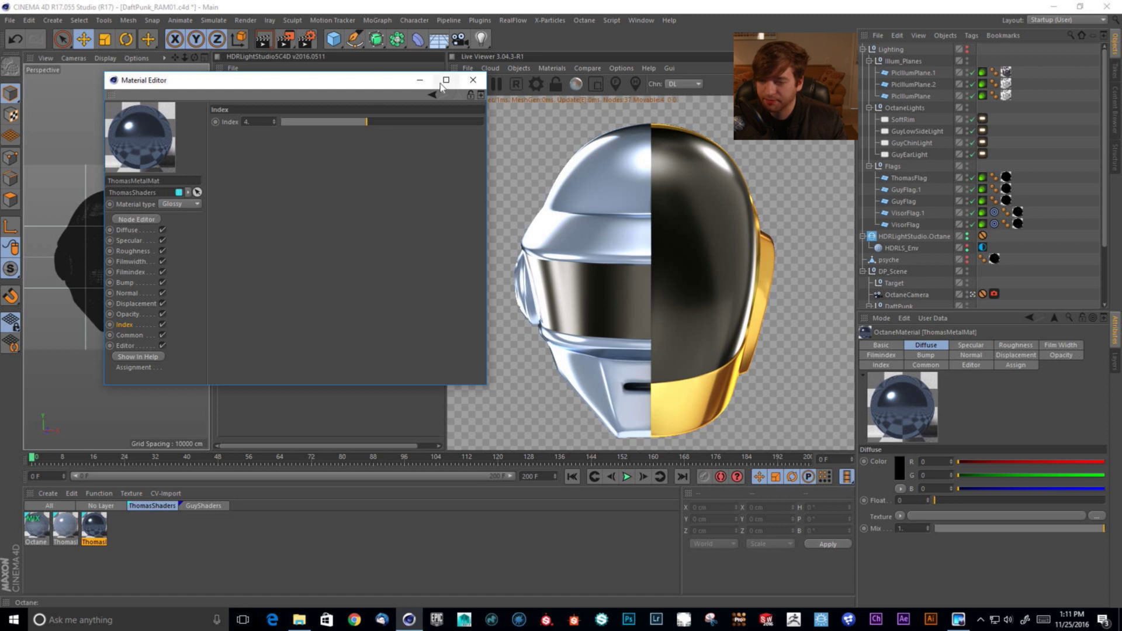
left_click(473, 80)
Step: Open the ThomasShaders Octane Mix Material beside the render, review its mixed materials and falloff map, and close the editor
double_click(37, 525)
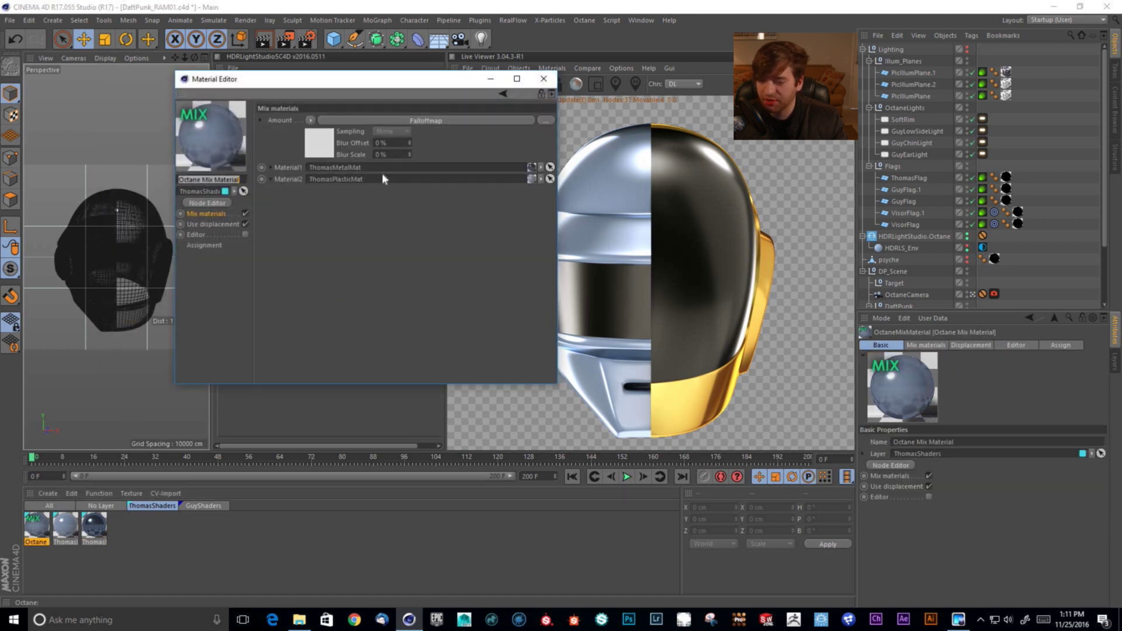
left_click_drag(403, 88, 329, 89)
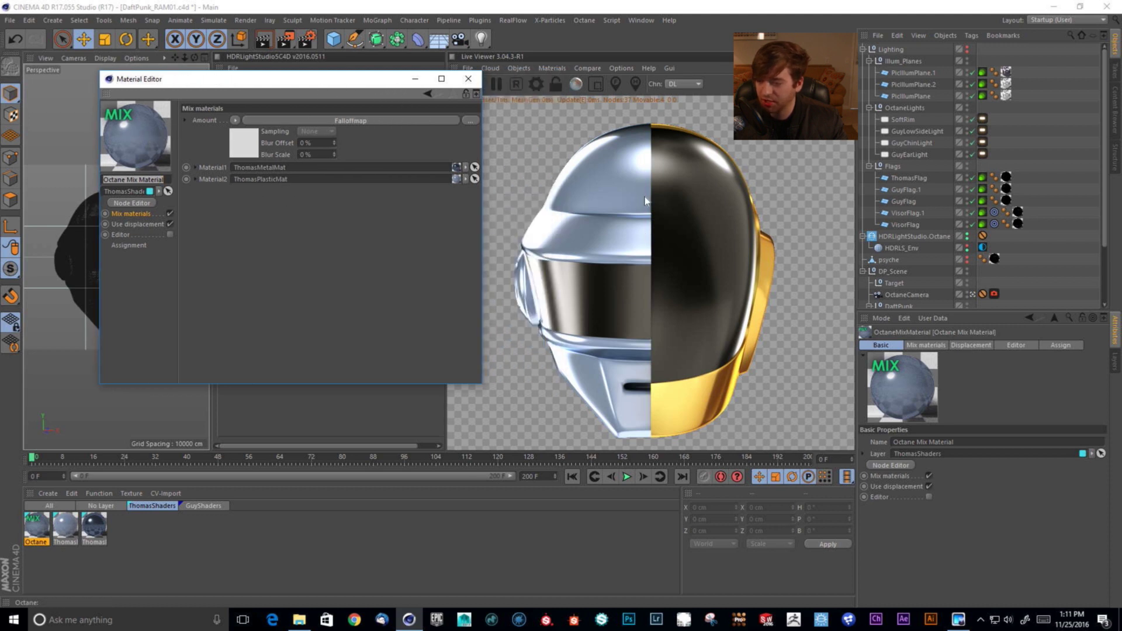
left_click(236, 139)
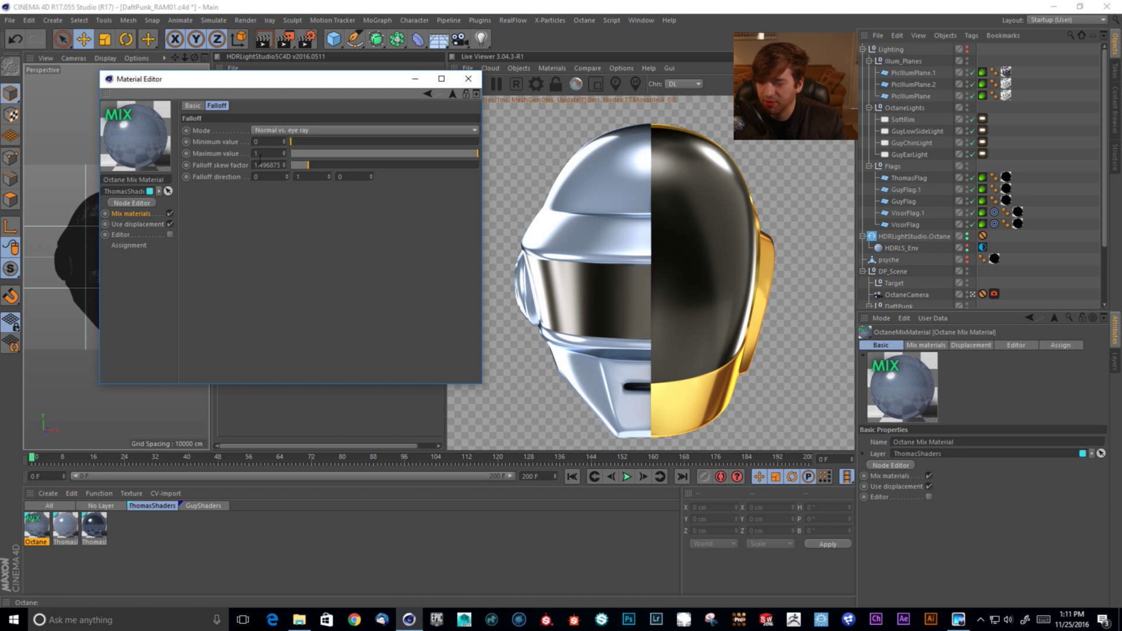
left_click(453, 94)
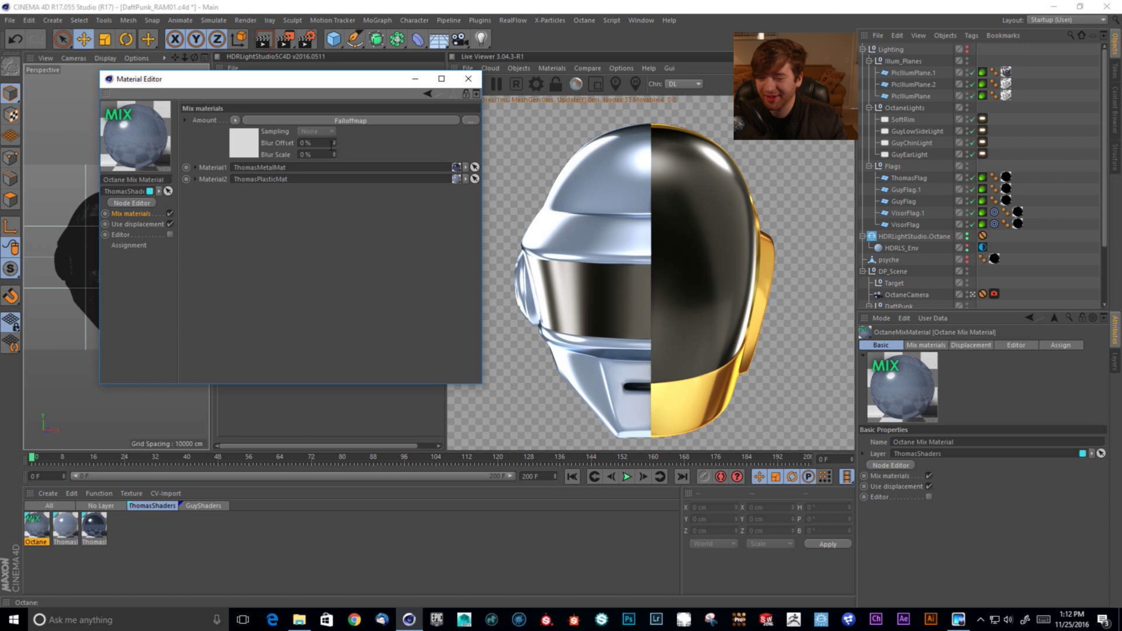
left_click(468, 79)
Step: Show the GuyShaders layer and review GuyPlasticMat's diffuse colour, specular and index, leaving the values as they are, then close its editor
left_click(199, 506)
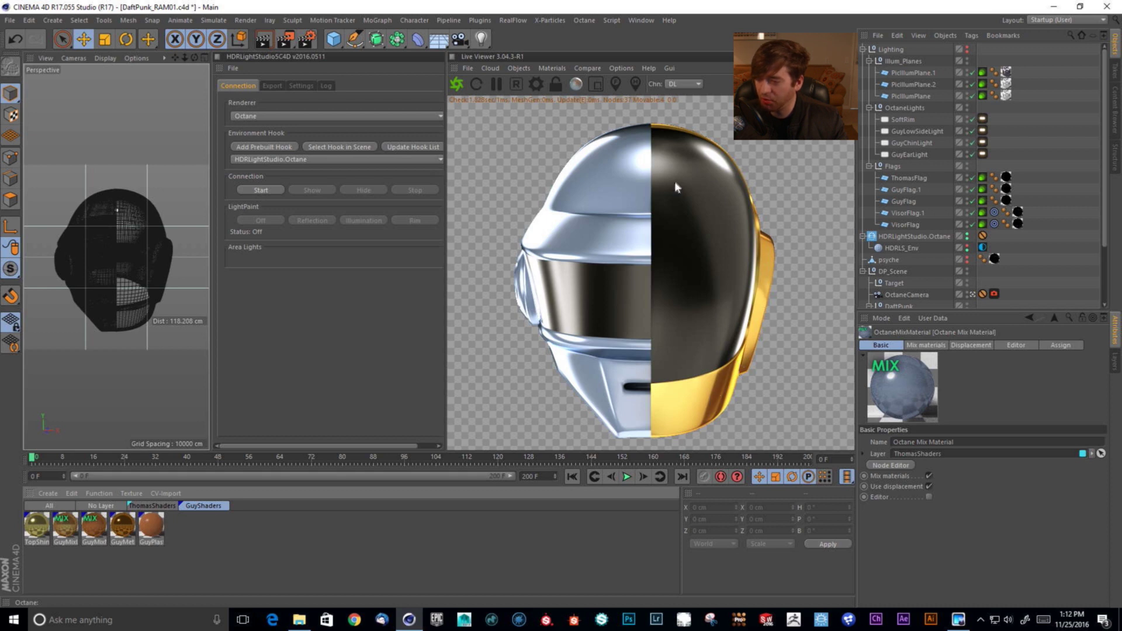
left_click(152, 528)
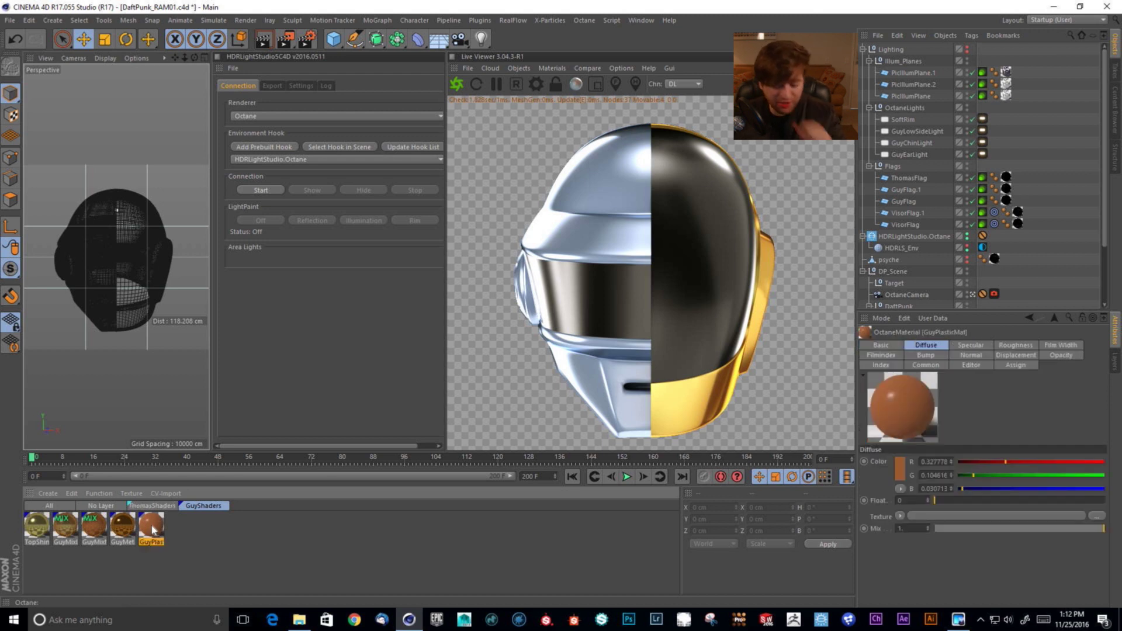
double_click(152, 528)
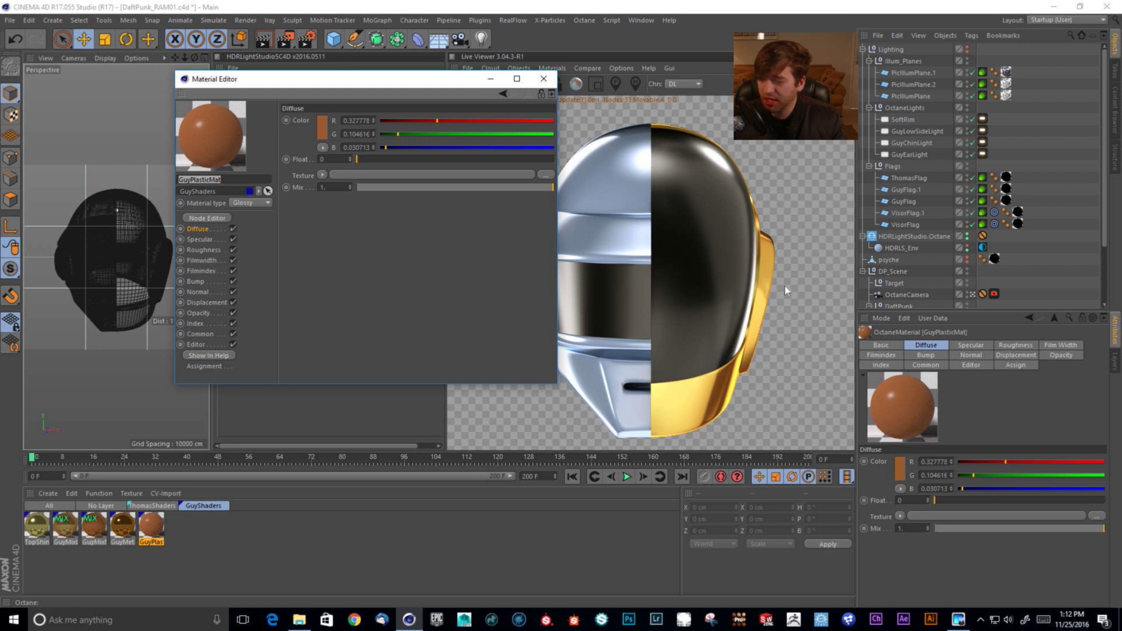
left_click(322, 131)
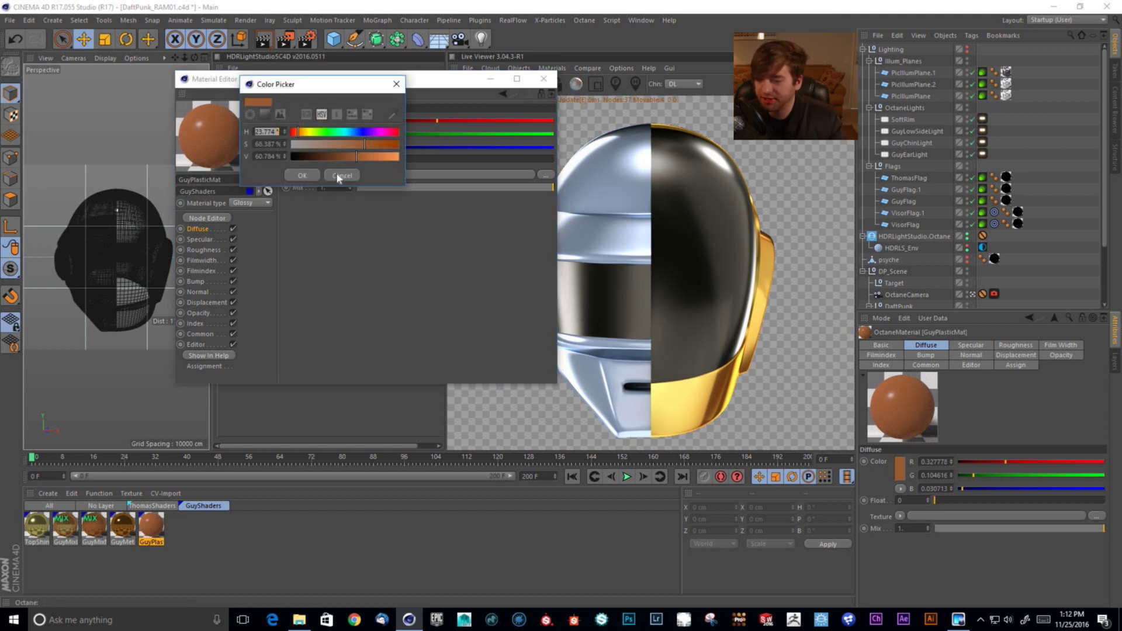
key("Escape")
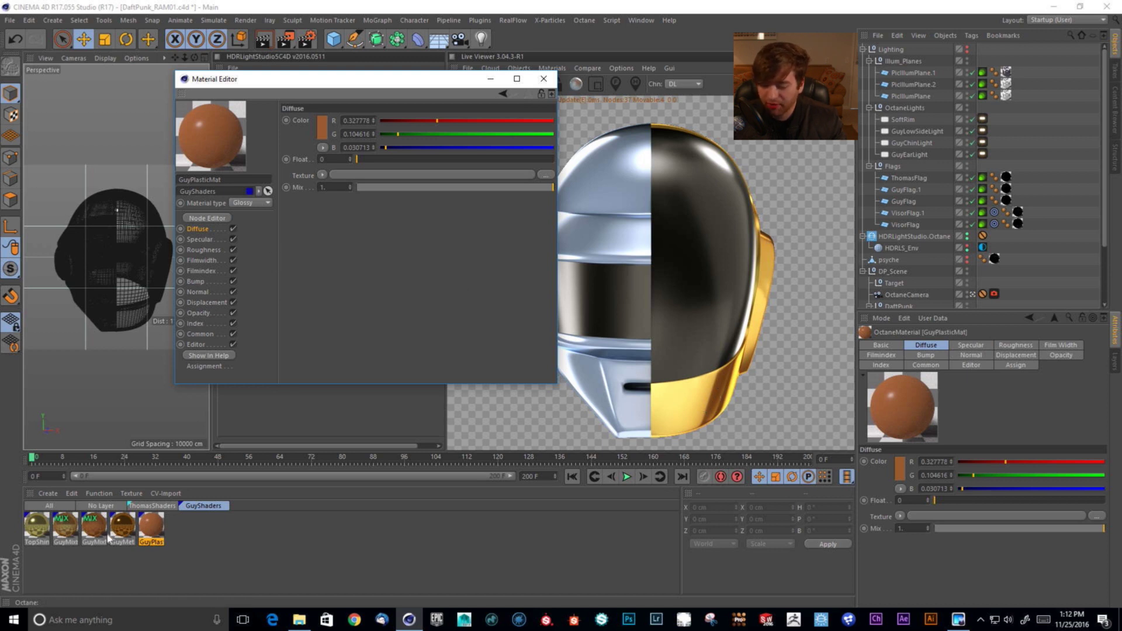
left_click(200, 240)
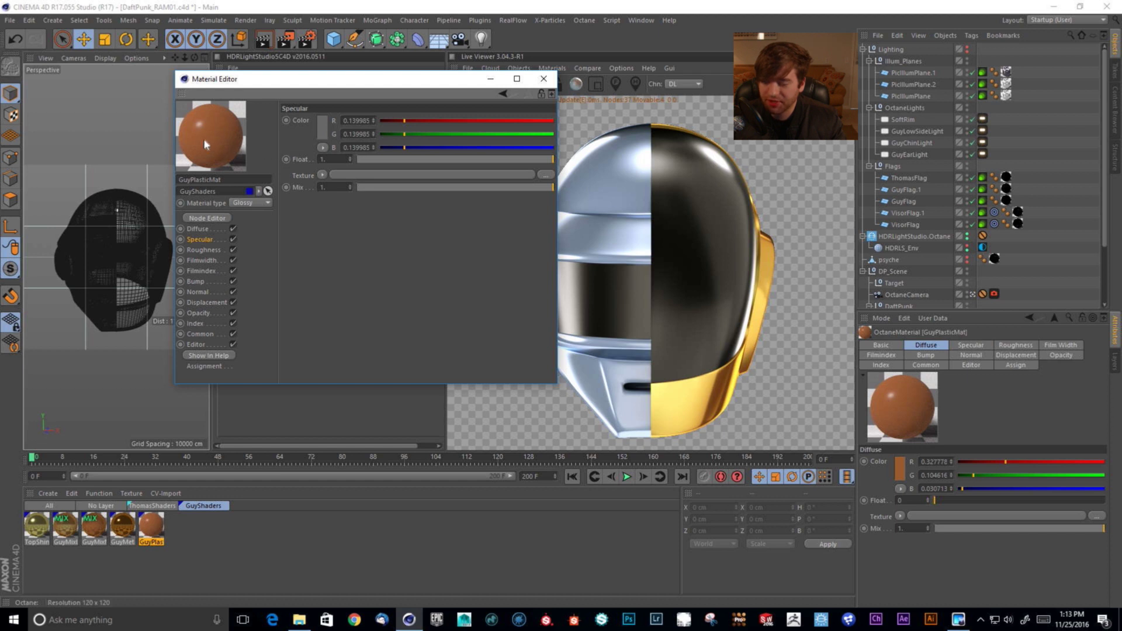
left_click(204, 325)
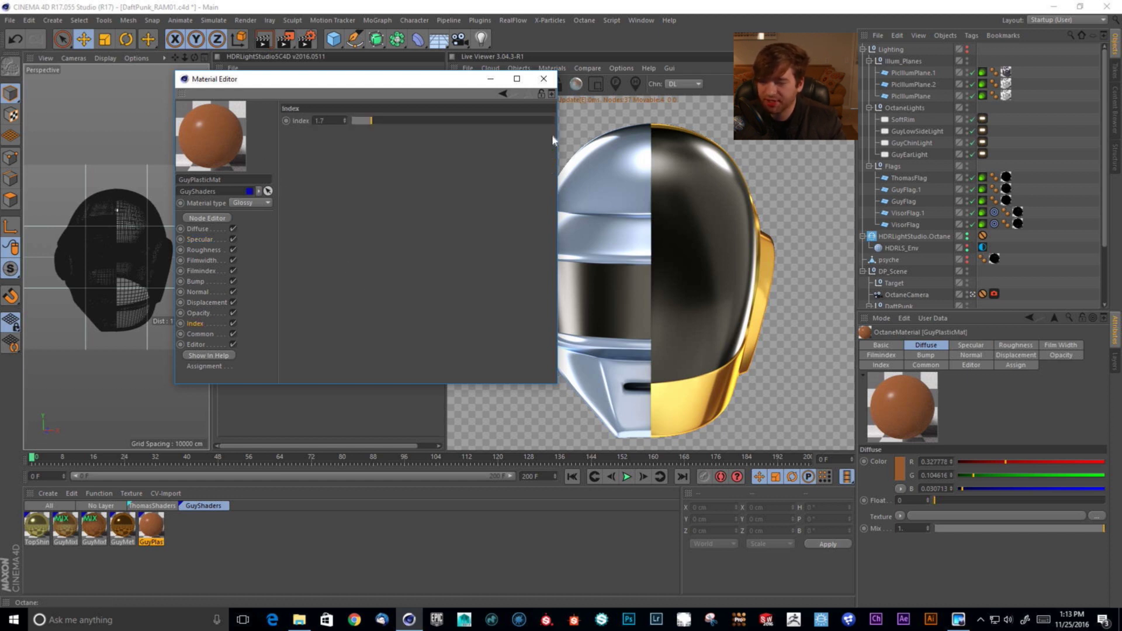
left_click(545, 82)
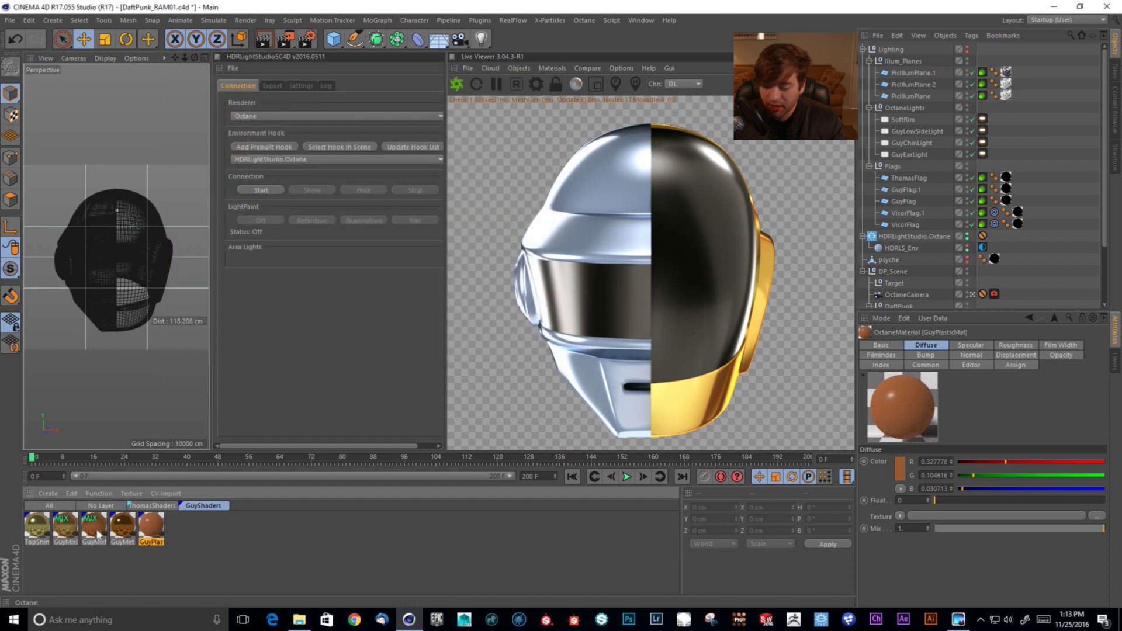
Step: Open GuyMixMat in the Material Editor and compare it with its two source materials, GuyMetalMat and GuyPlasticMat
left_click(94, 526)
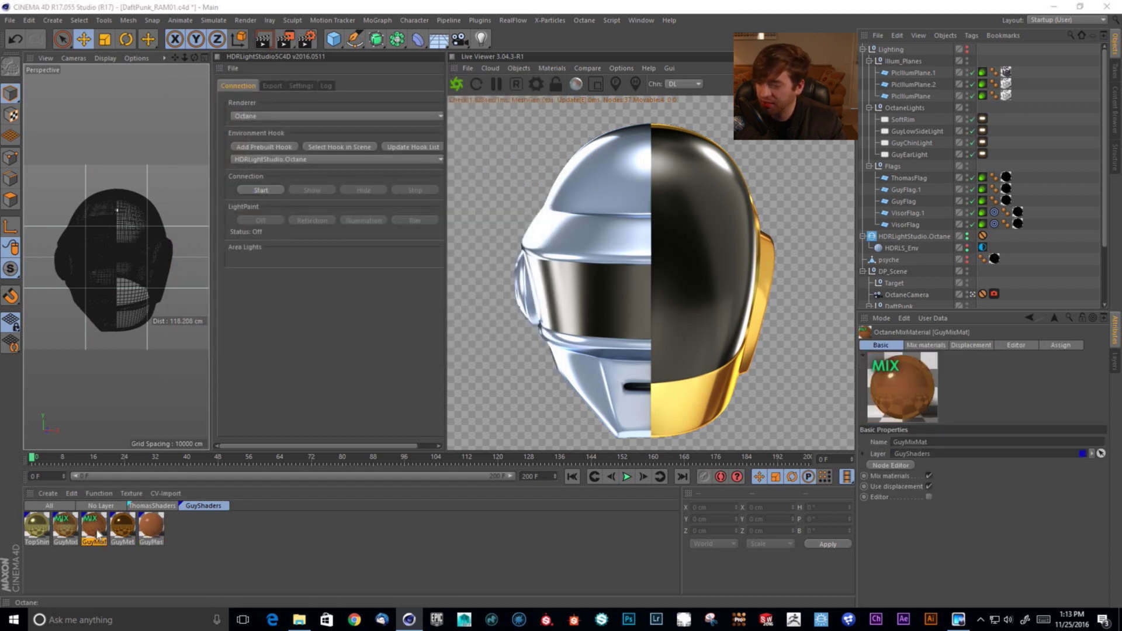
double_click(96, 528)
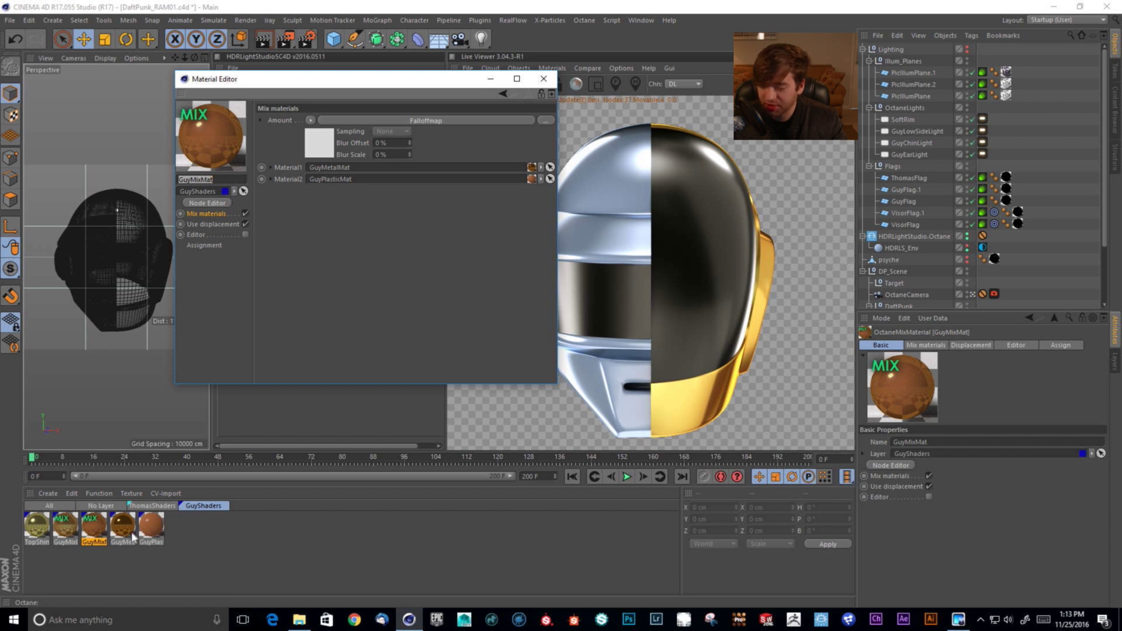
left_click(131, 538)
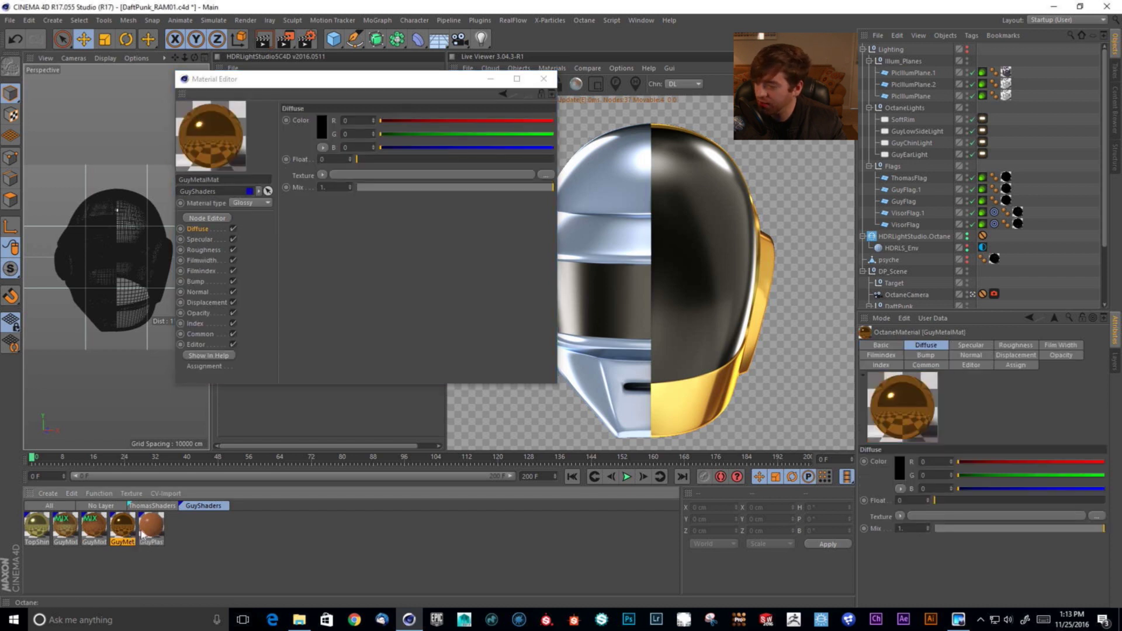
left_click(151, 526)
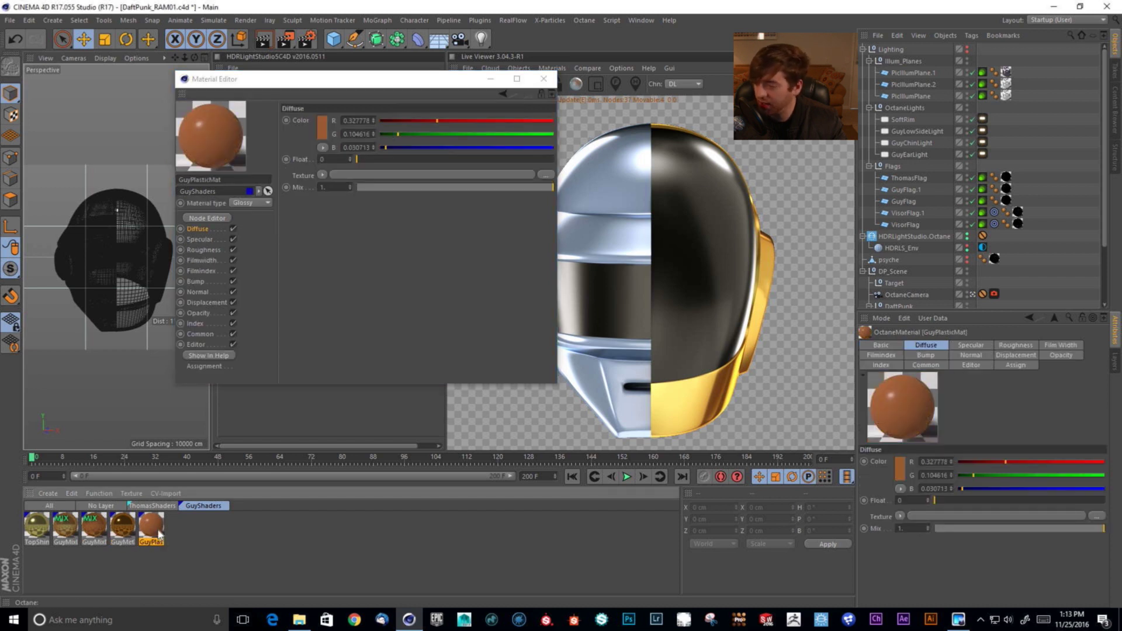
left_click(94, 526)
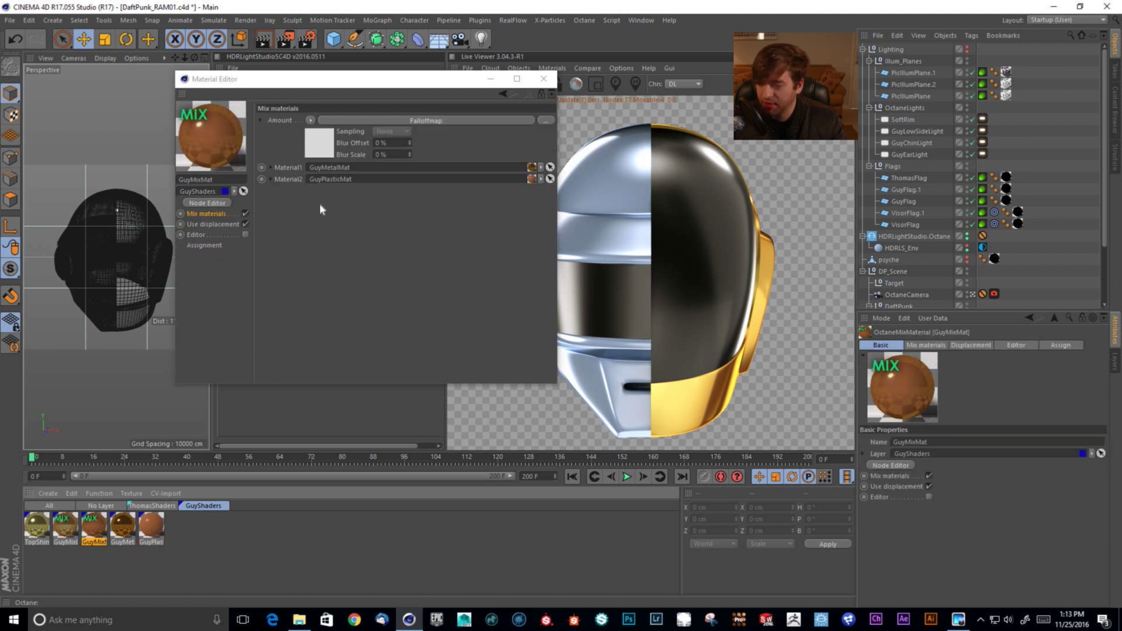
Step: Load GuyMetalMat into the Material Editor and examine its diffuse, specular and index settings
left_click(123, 526)
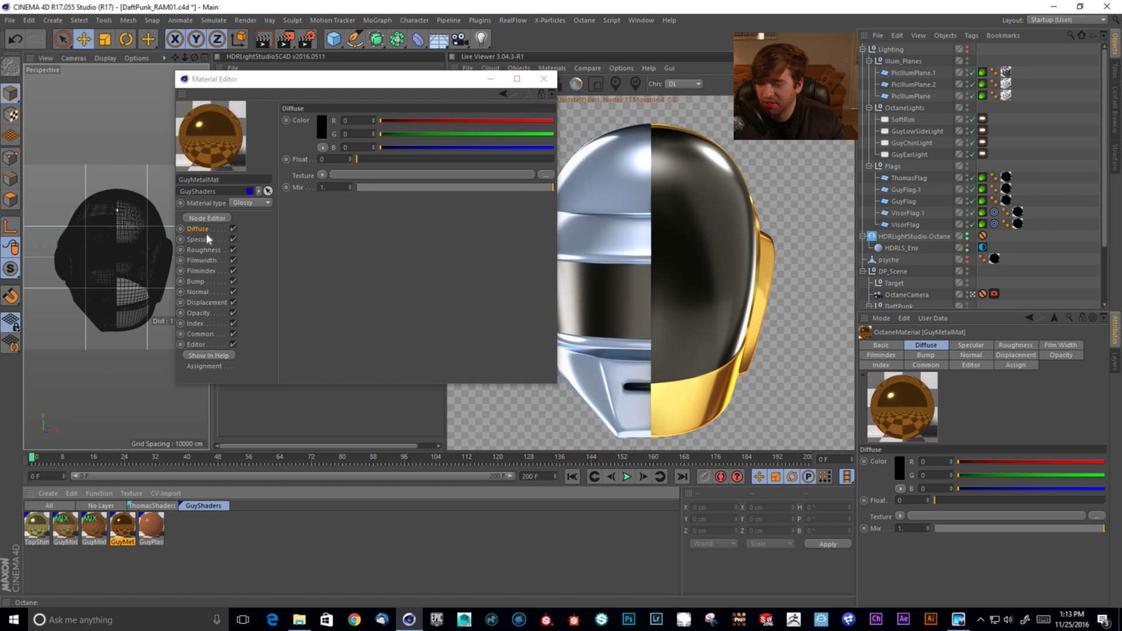
left_click(202, 240)
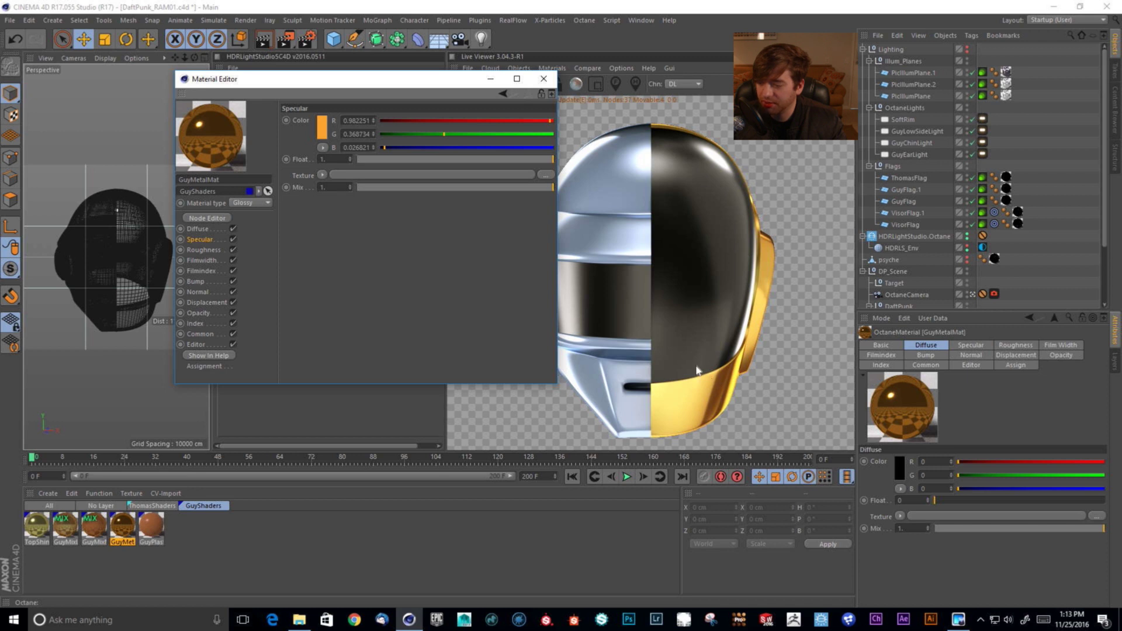
left_click(199, 323)
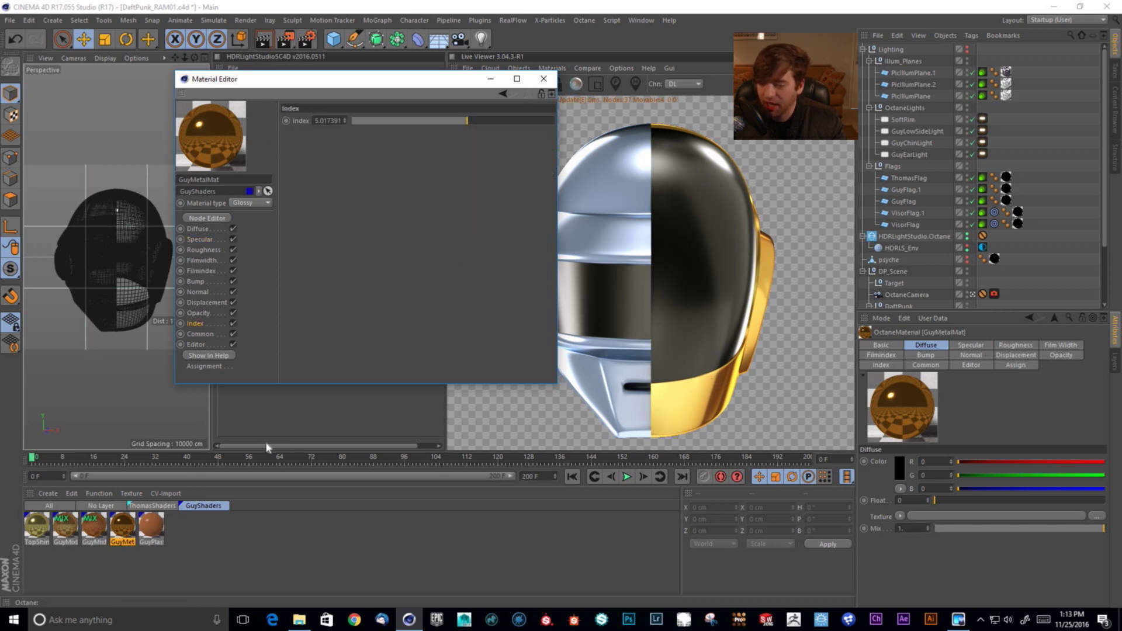
Step: Review GuyMixMat's falloff settings and apply GuyMixMat to the GuyHelmet object in place of its layered mix material
left_click(94, 526)
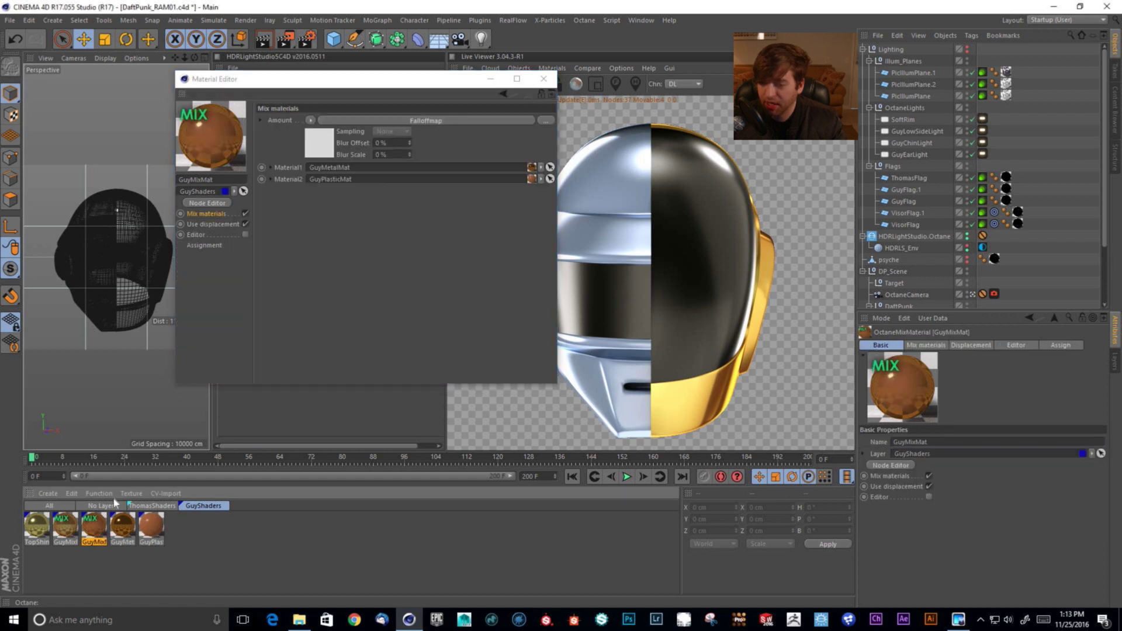
left_click(325, 140)
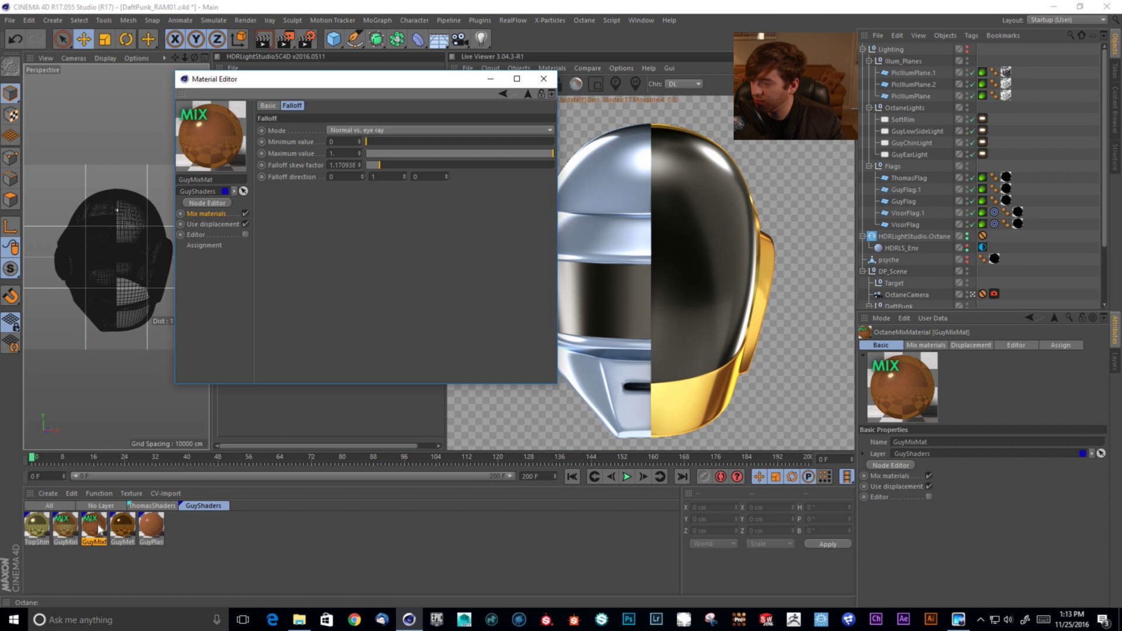
scroll(1051, 231, "down", 5)
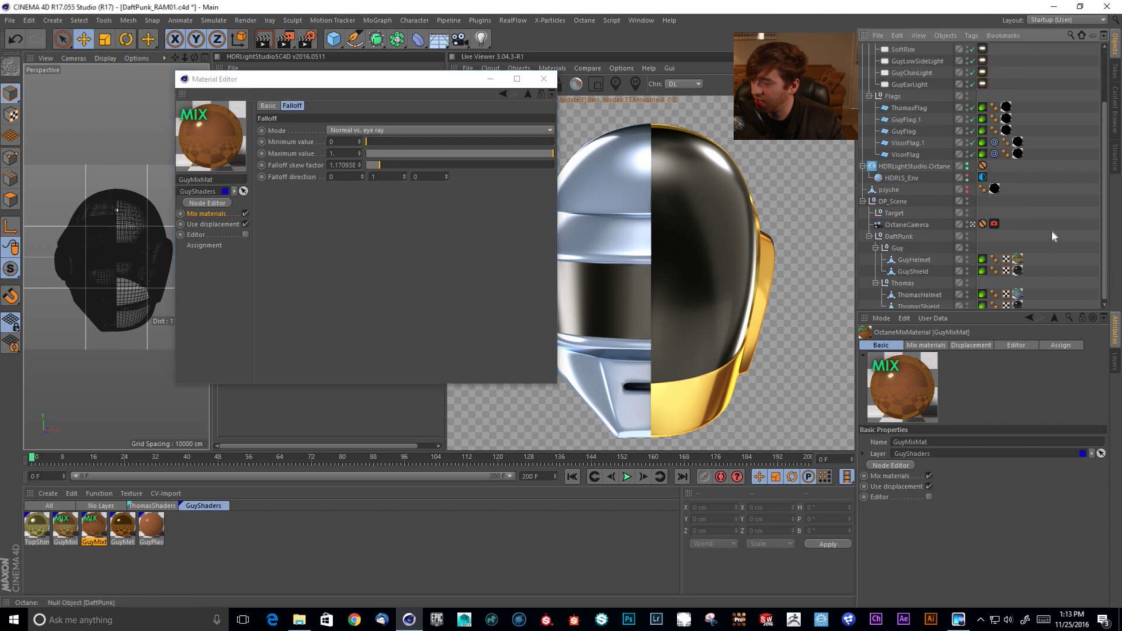
left_click_drag(101, 522, 1017, 257)
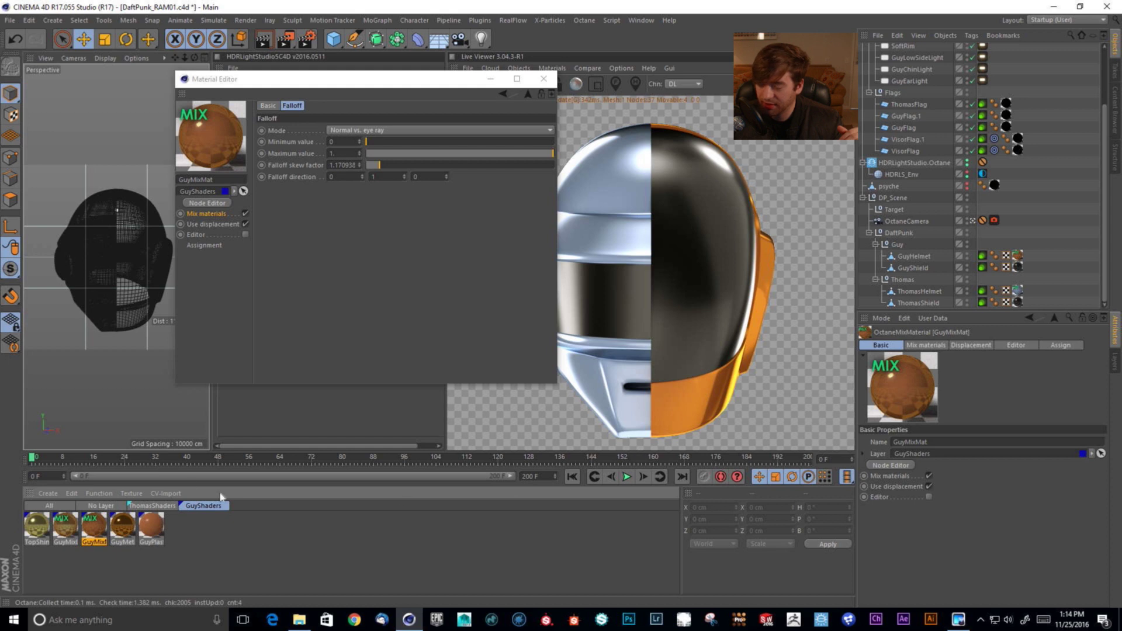
Step: Load the GuyMixLayer2 mix material in the Material Editor and reapply it to the GuyHelmet object
left_click(65, 532)
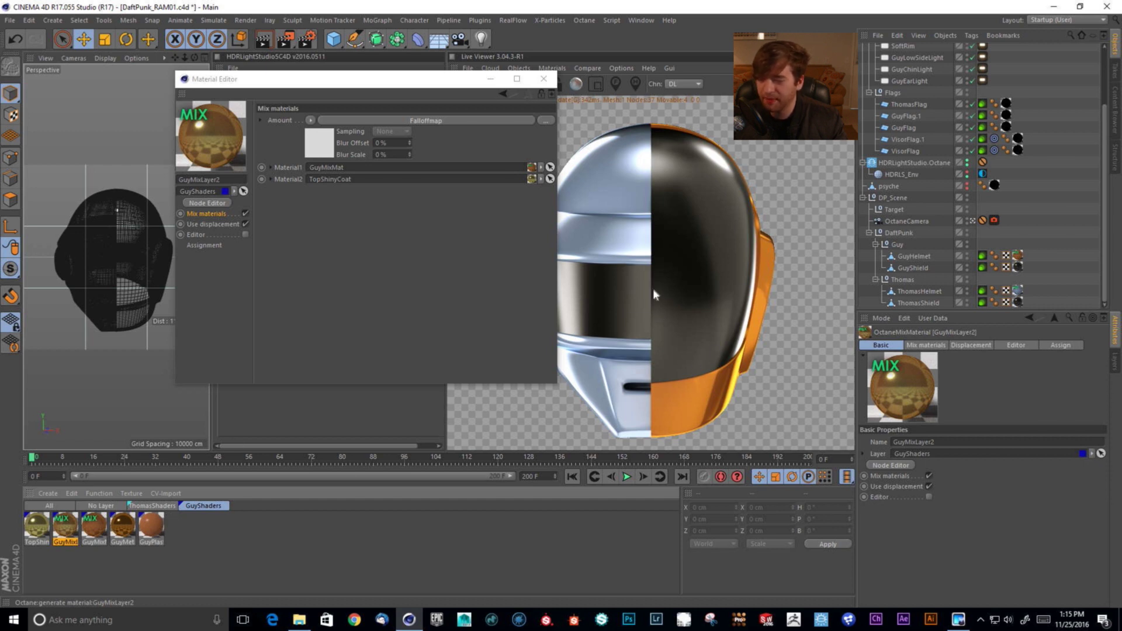
left_click_drag(64, 529, 1017, 256)
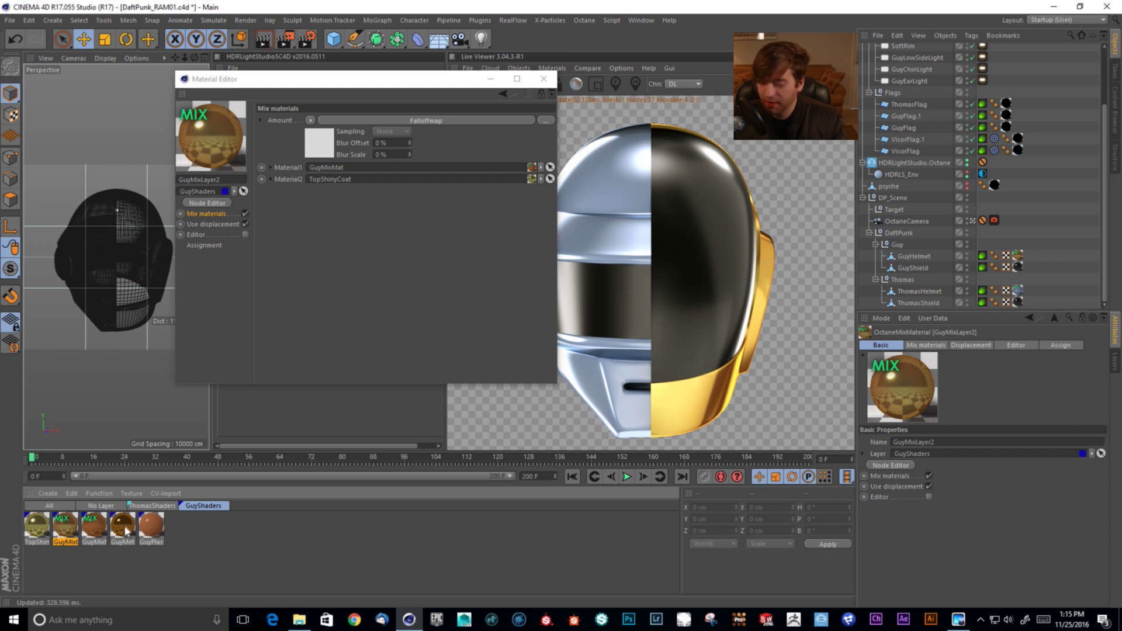
Step: Load TopShinyCoat in the Material Editor and review its diffuse, specular, common and index settings
left_click(36, 526)
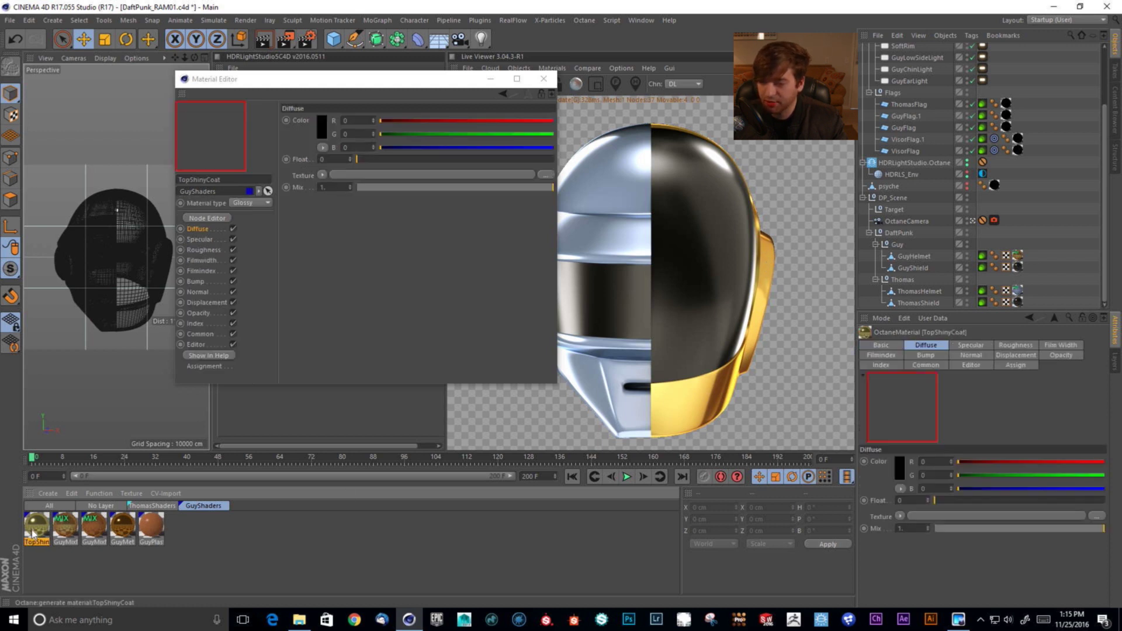
left_click(207, 240)
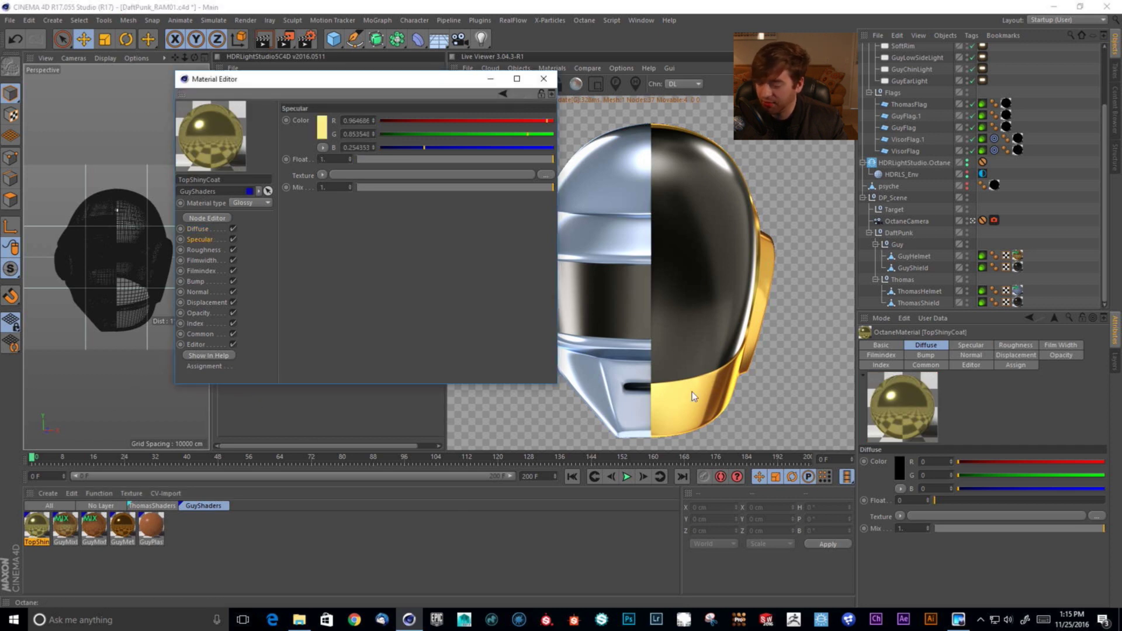
left_click(201, 335)
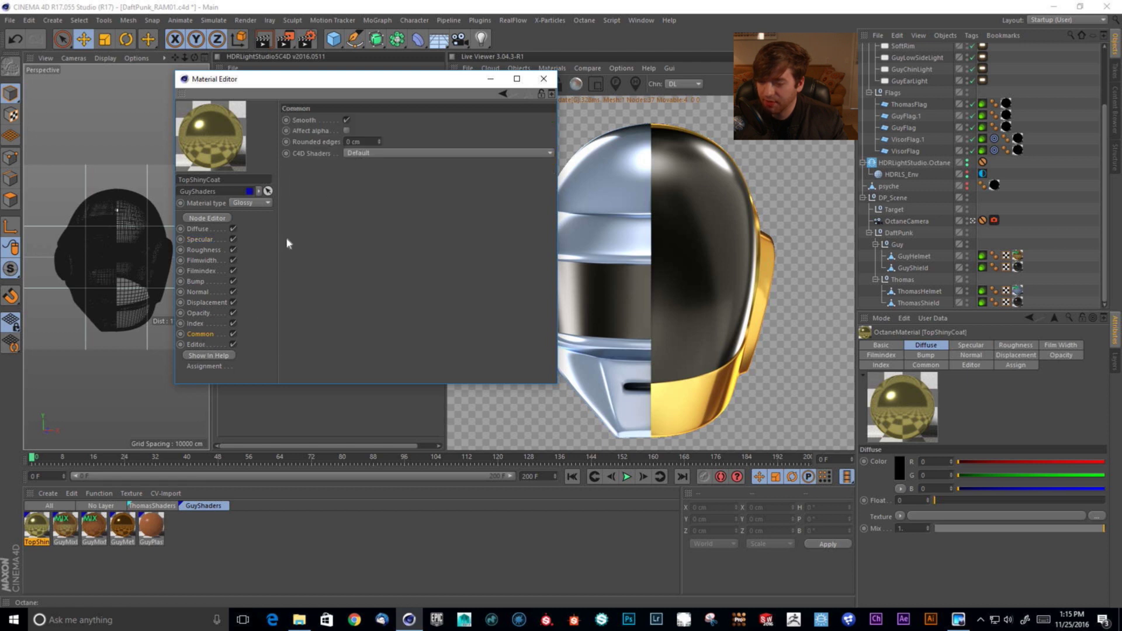
left_click(196, 324)
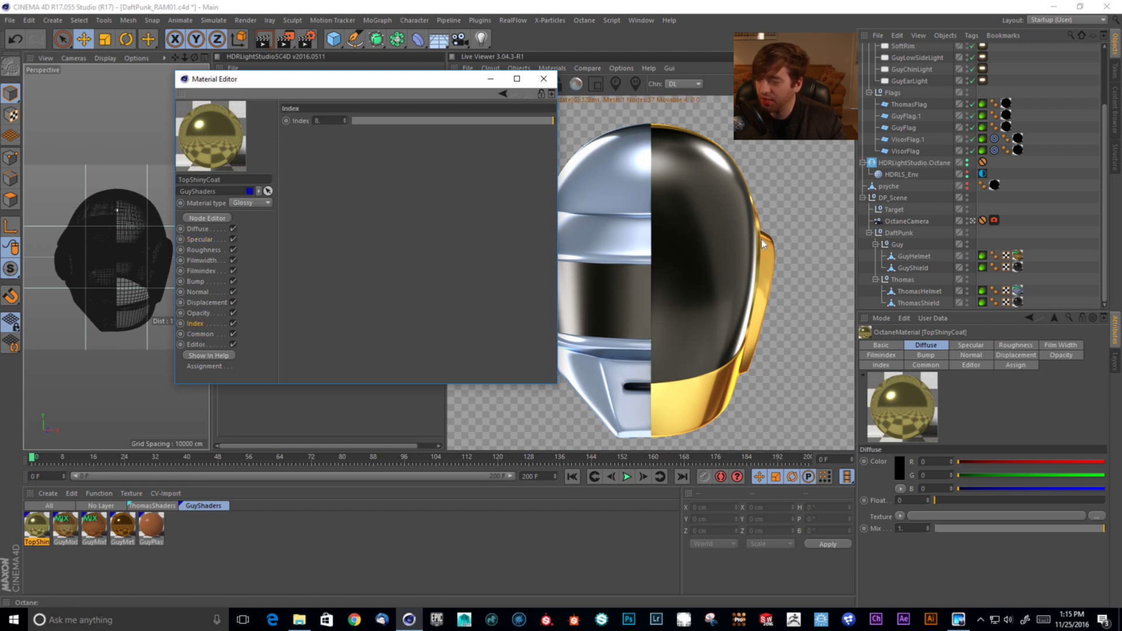
Step: Return to GuyMixLayer2, review the falloff map that blends its materials, and close the Material Editor
left_click(60, 534)
left_click(327, 120)
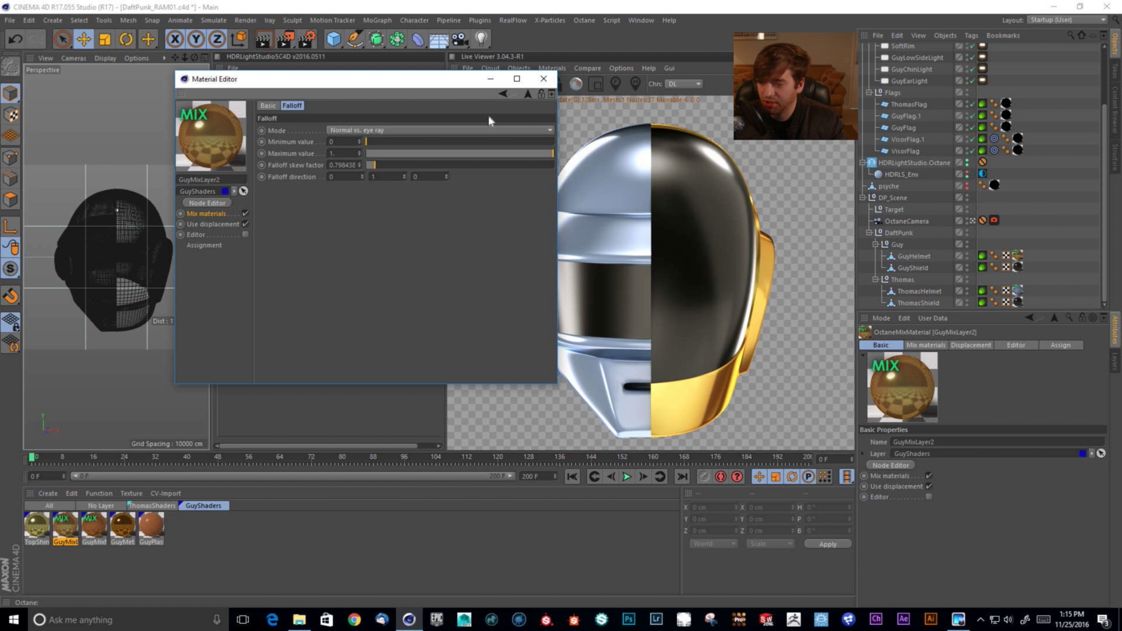
left_click(543, 79)
left_click(222, 533)
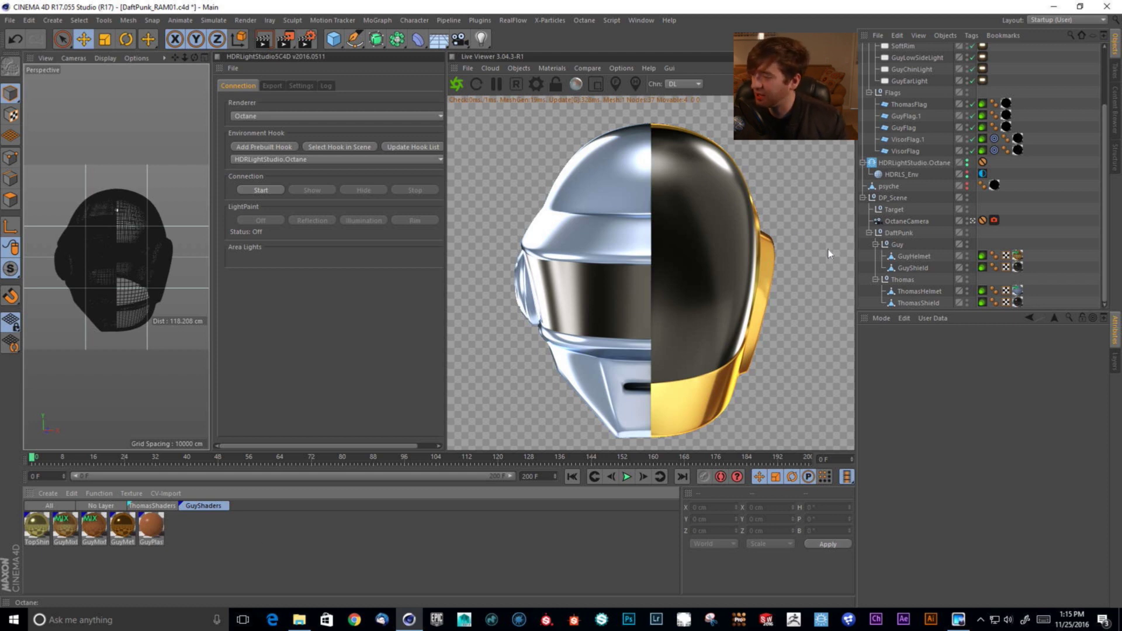
Step: Make the Lighting group visible with its Illum_Planes and OctaneLights subgroups hidden, leaving only the Flags active
scroll(1009, 251, "up", 3)
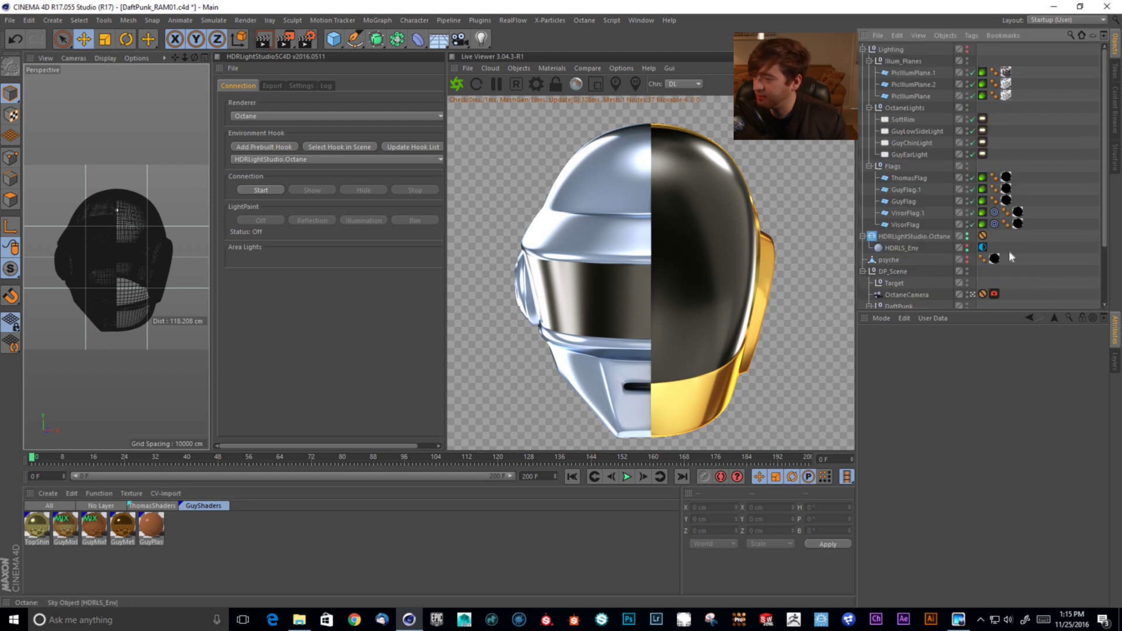
left_click(966, 49)
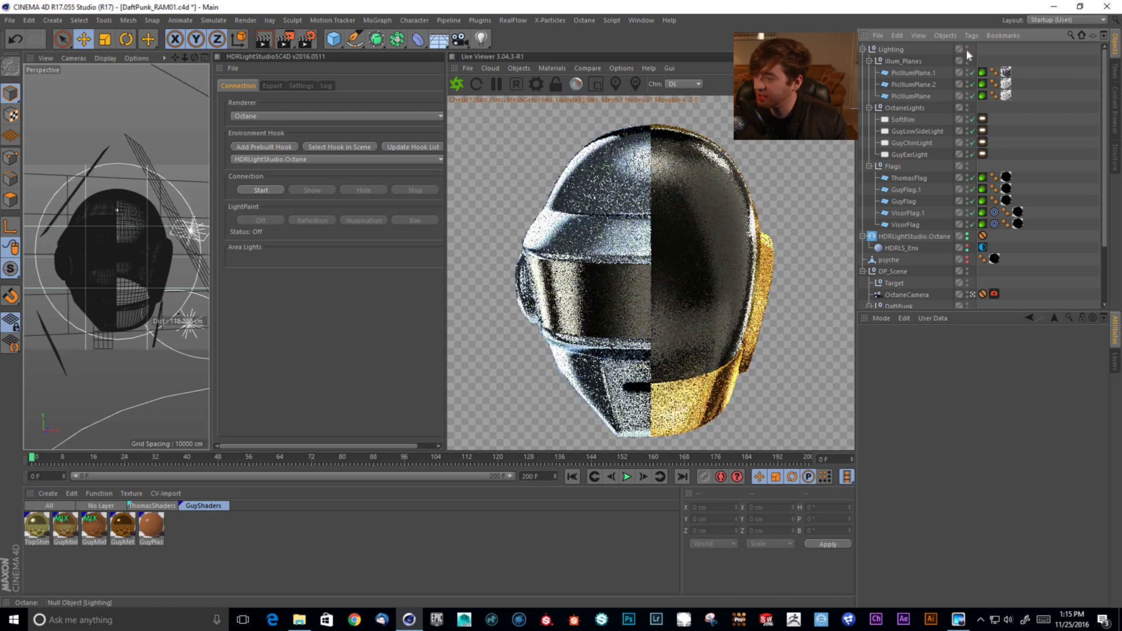
left_click(966, 49)
left_click(966, 49)
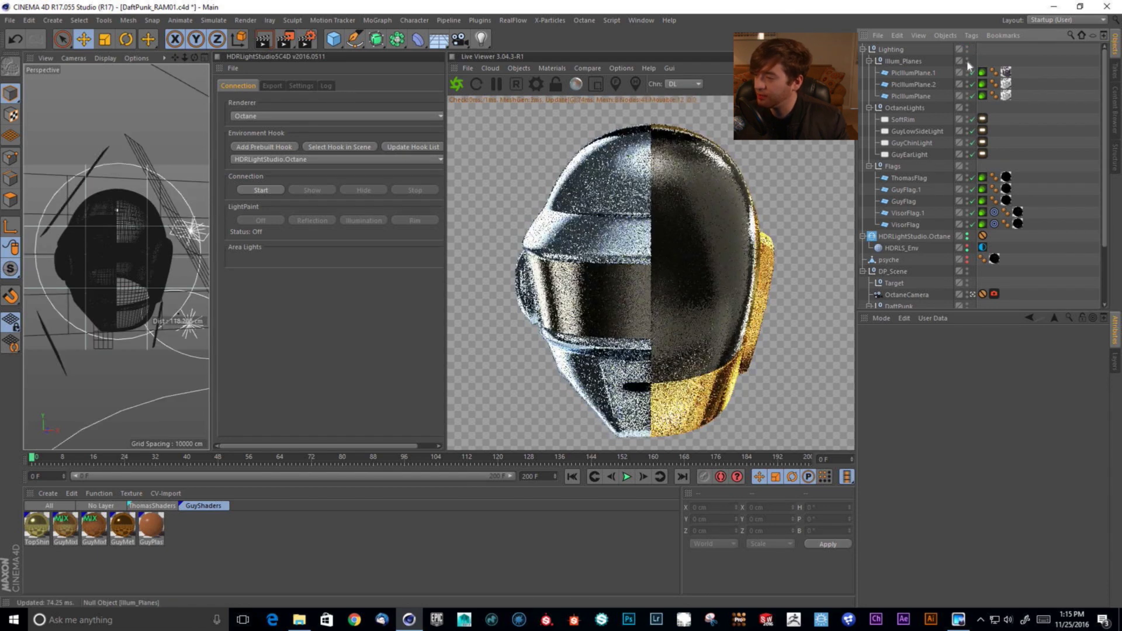
left_click(967, 60)
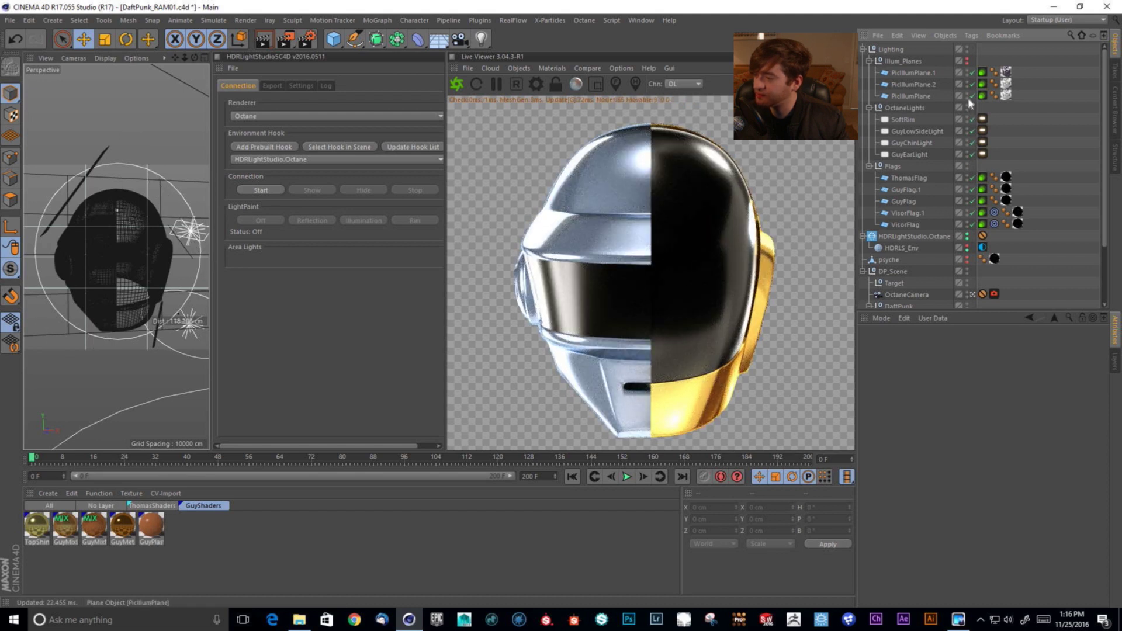
Step: Select the Flags group, examine its planes around the helmet, and toggle its visibility off and on to compare the render
left_click(959, 168)
key("o")
left_click_drag(133, 286, 45, 279, "alt")
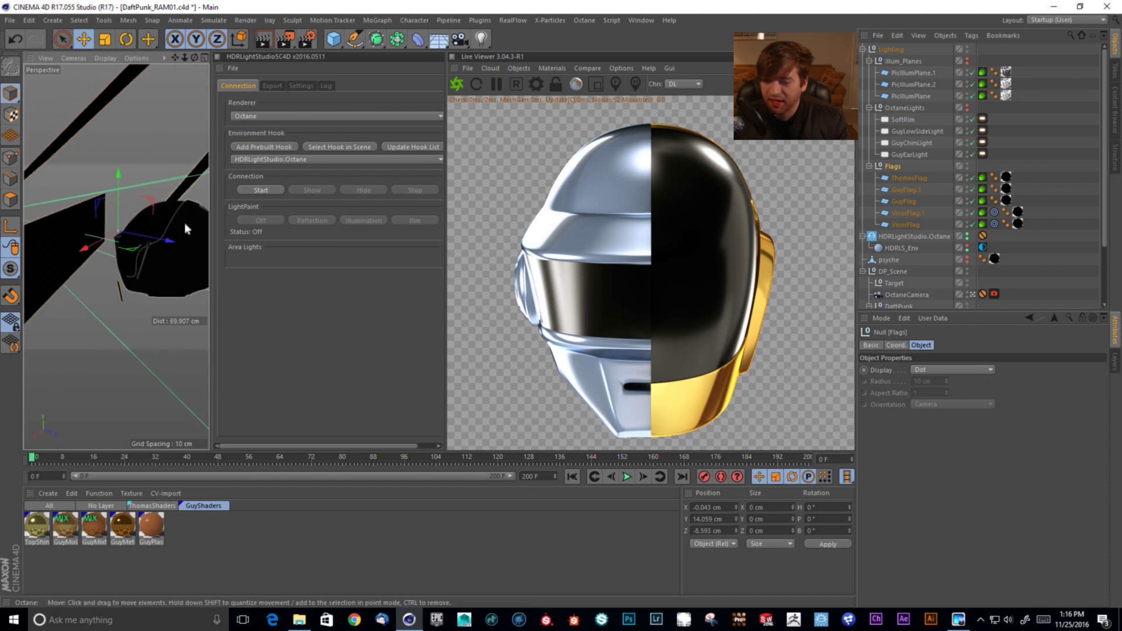
scroll(169, 234, "down", 3)
left_click_drag(153, 249, 162, 223, "alt")
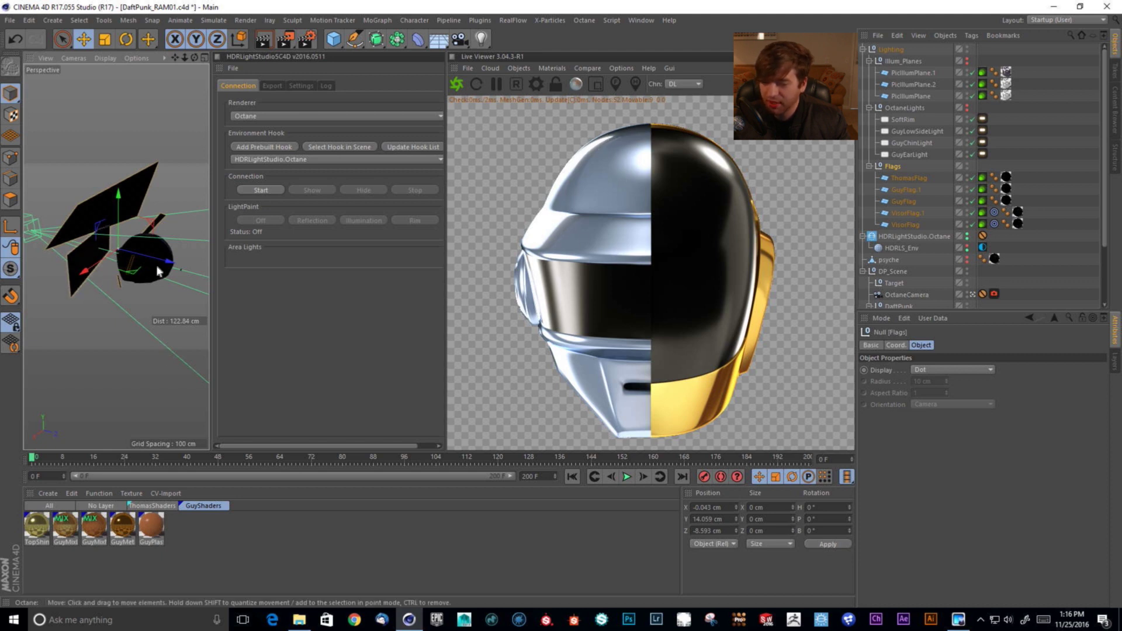
scroll(163, 268, "up", 4)
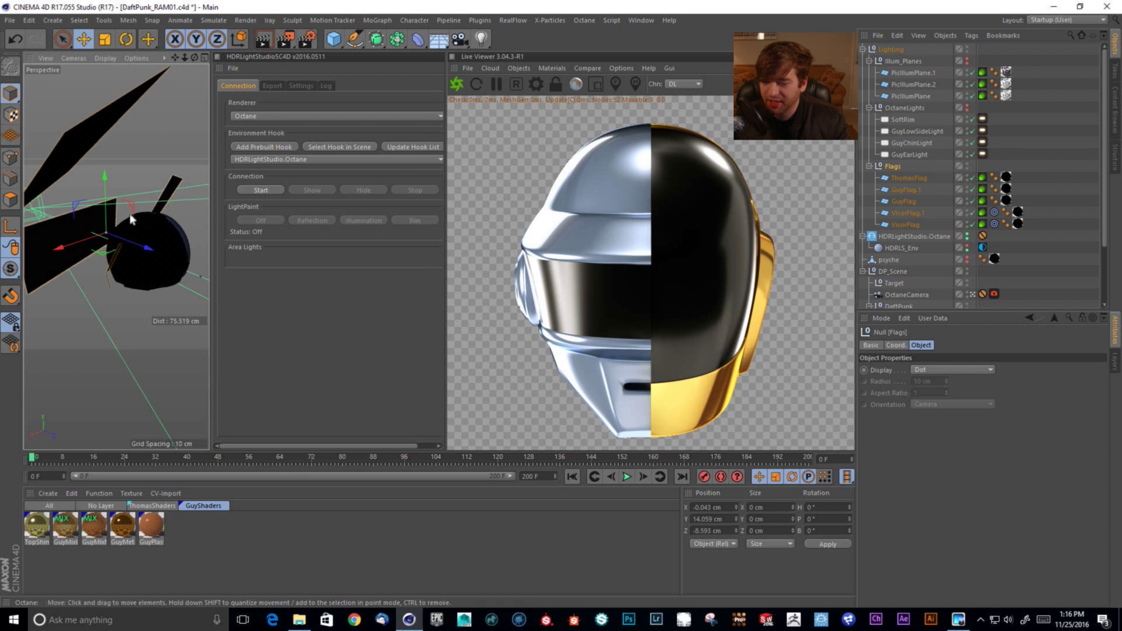
left_click_drag(133, 292, 191, 292, "alt")
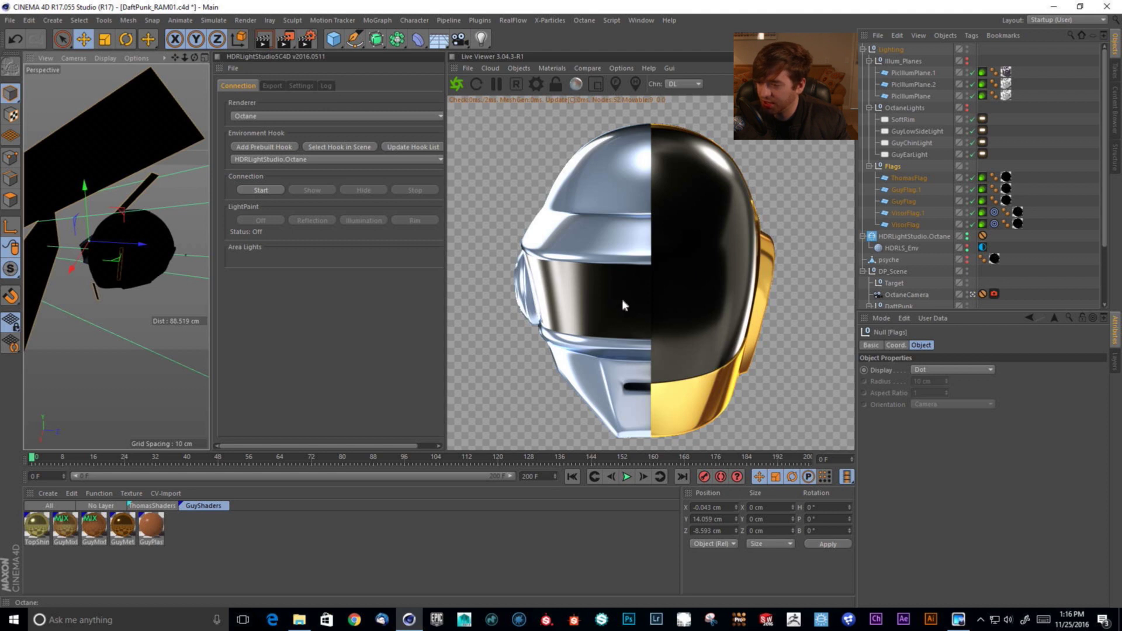
left_click(966, 164)
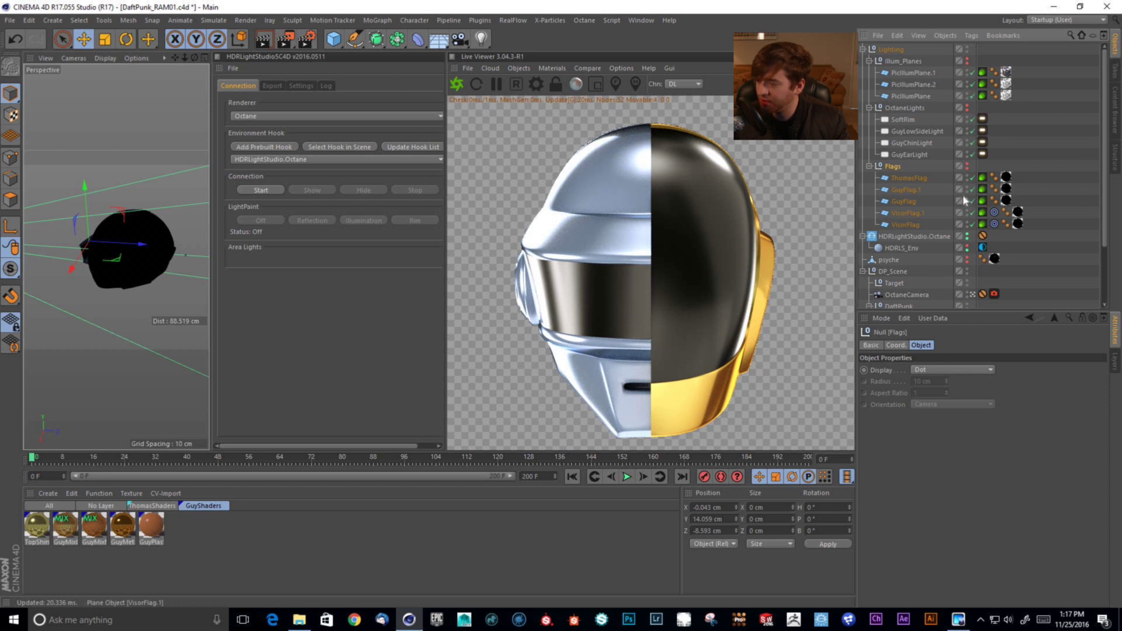
left_click(967, 166)
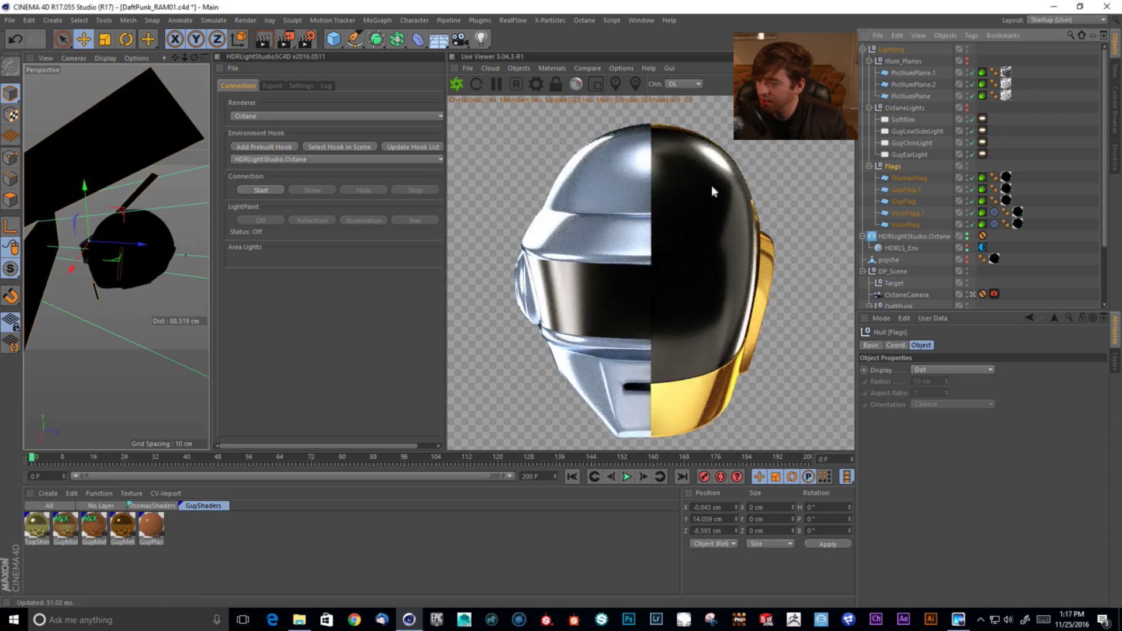
Step: Open BlackMat from the unlayered materials, check its diffuse colour, and close the Material Editor
left_click(106, 506)
double_click(123, 526)
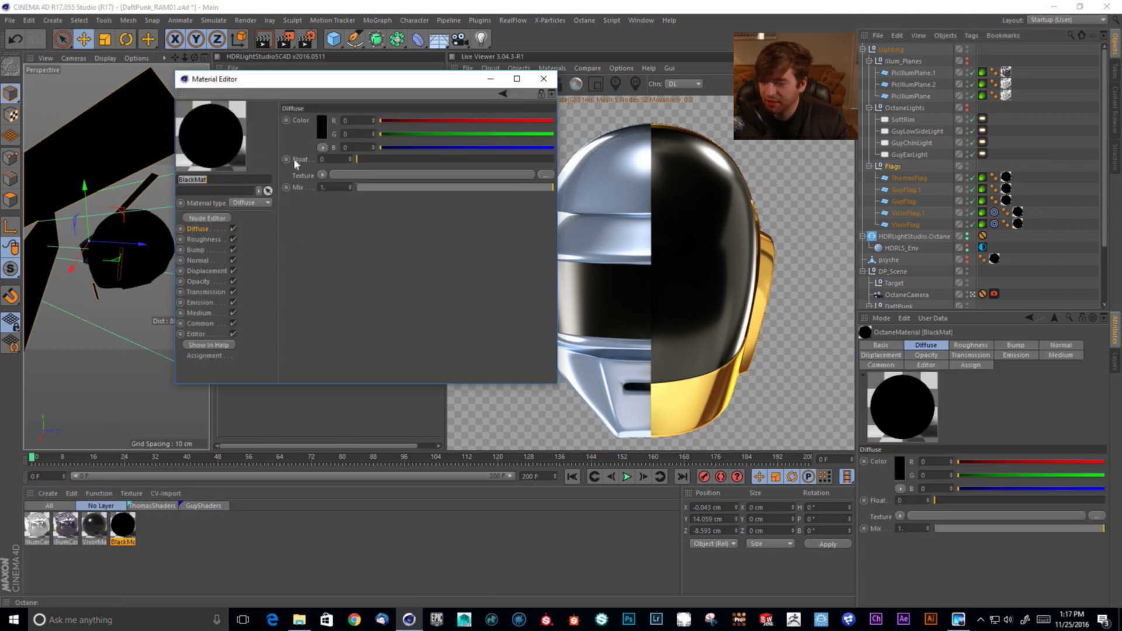
left_click(543, 80)
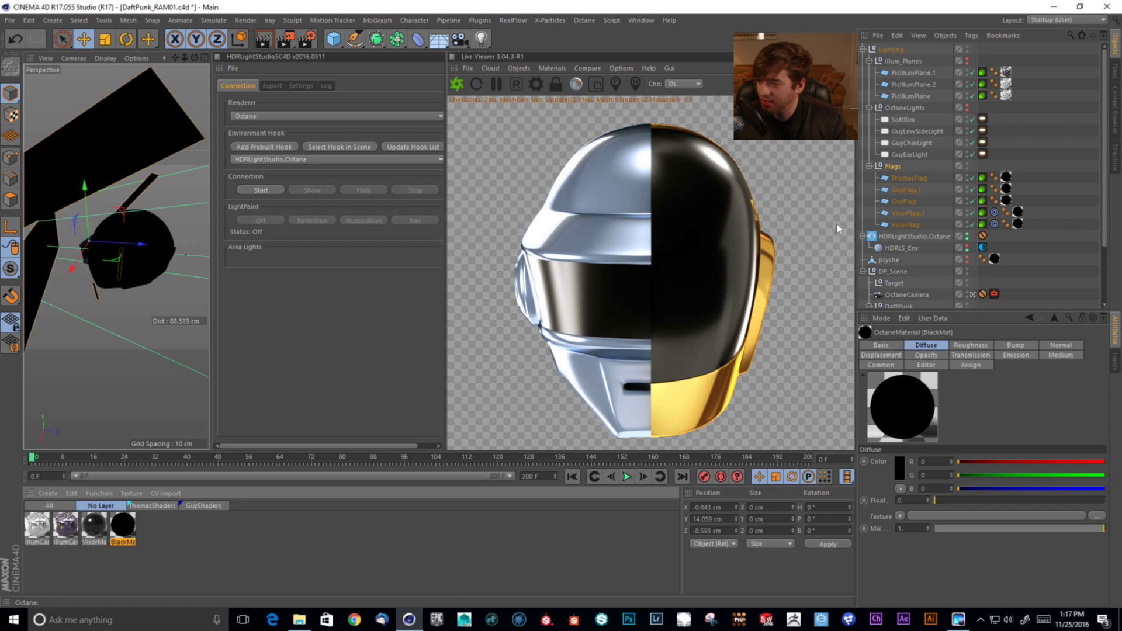
Step: Select the Octane object tags of all five flags and check their camera and shadow visibility settings
left_click_drag(983, 180, 984, 283)
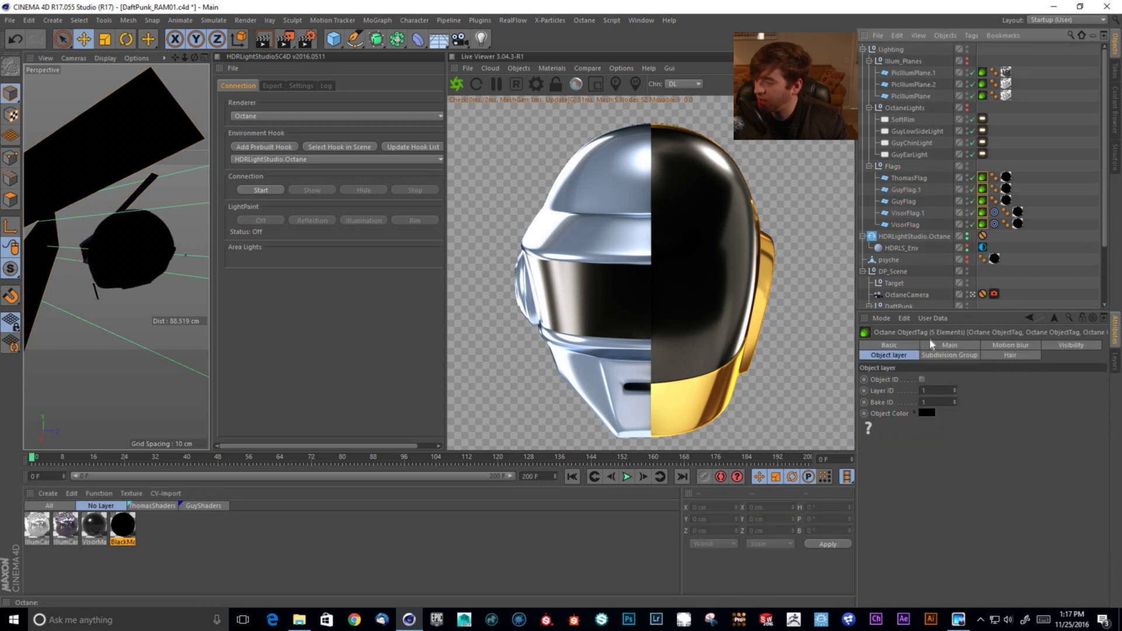
left_click(1050, 346)
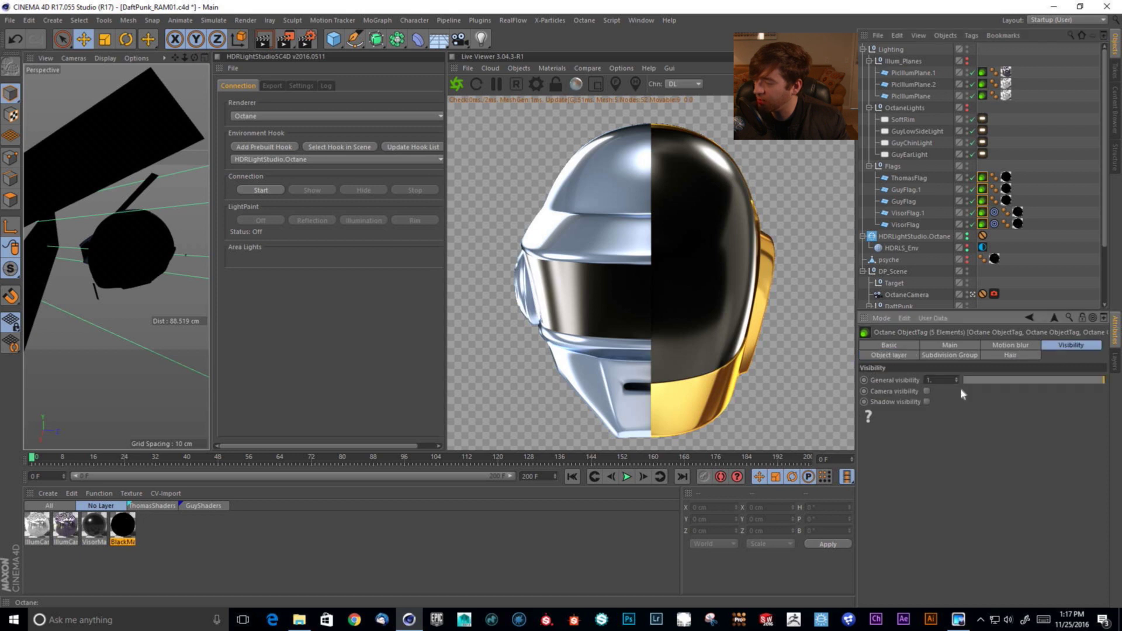
left_click(1040, 195)
Step: Examine how the flags are positioned around the helmet and select the narrow ThomasFlag plane beside it
left_click_drag(107, 233, 65, 258, "alt")
scroll(62, 262, "up", 5)
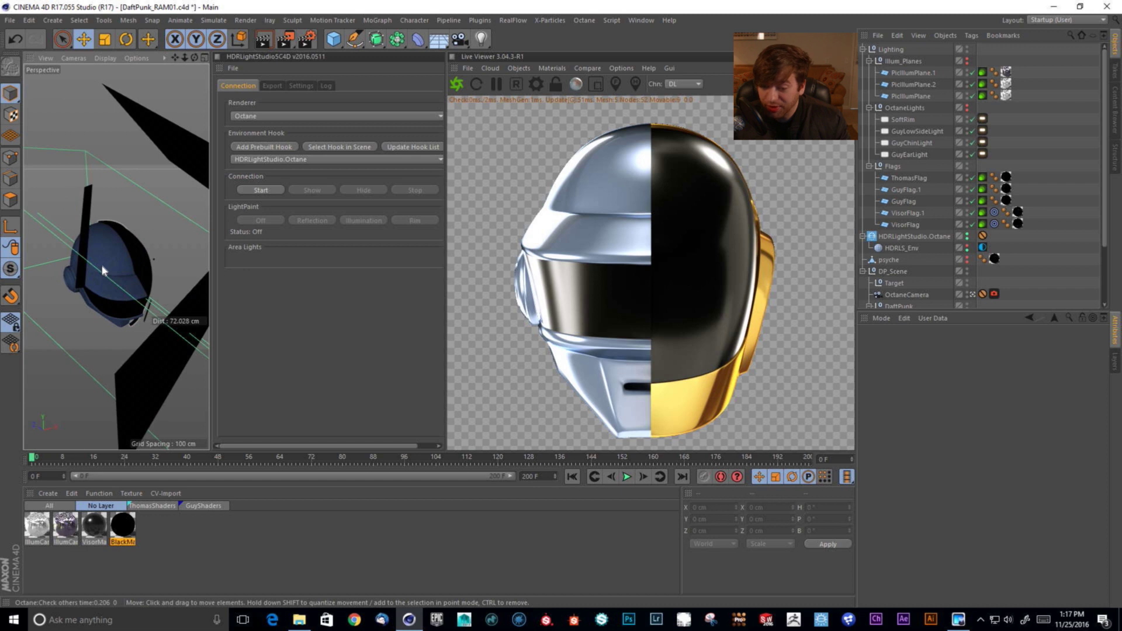
scroll(190, 273, "down", 5)
left_click_drag(189, 273, 164, 264, "alt")
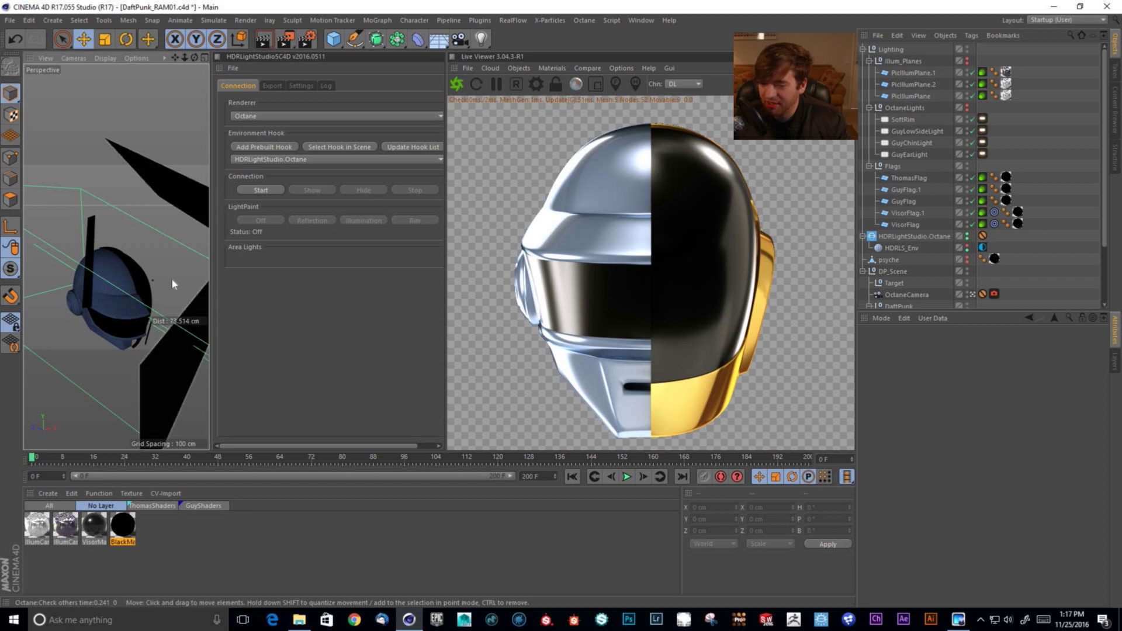
left_click(90, 237)
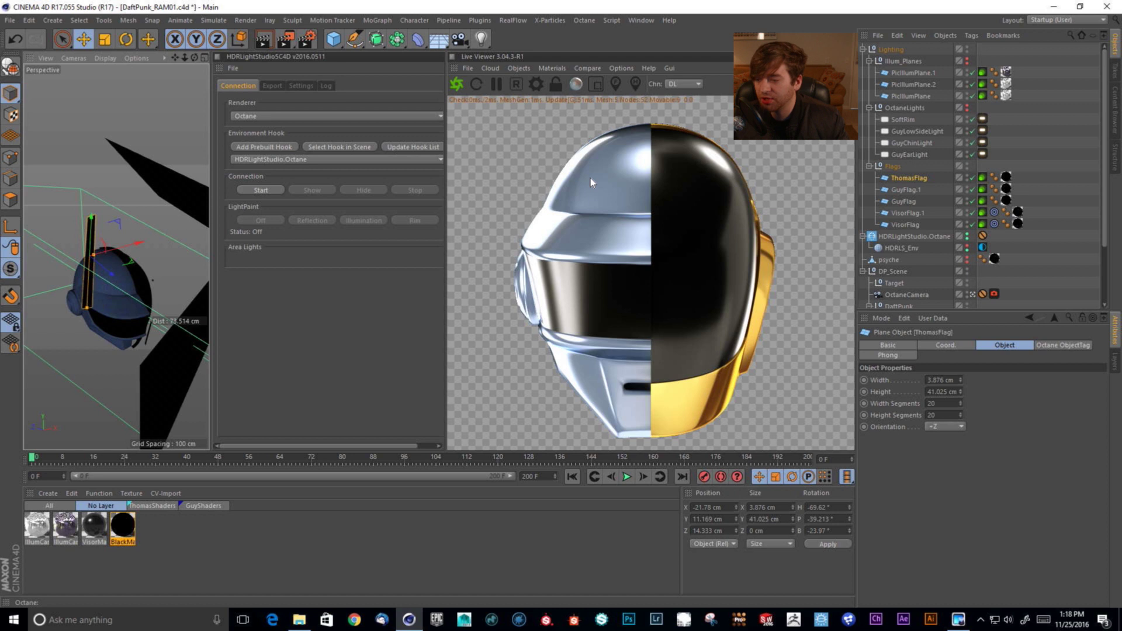
Step: Show the render info overlay in the Live Viewer and compare the helmet's diffuse and reflection passes
right_click(491, 364)
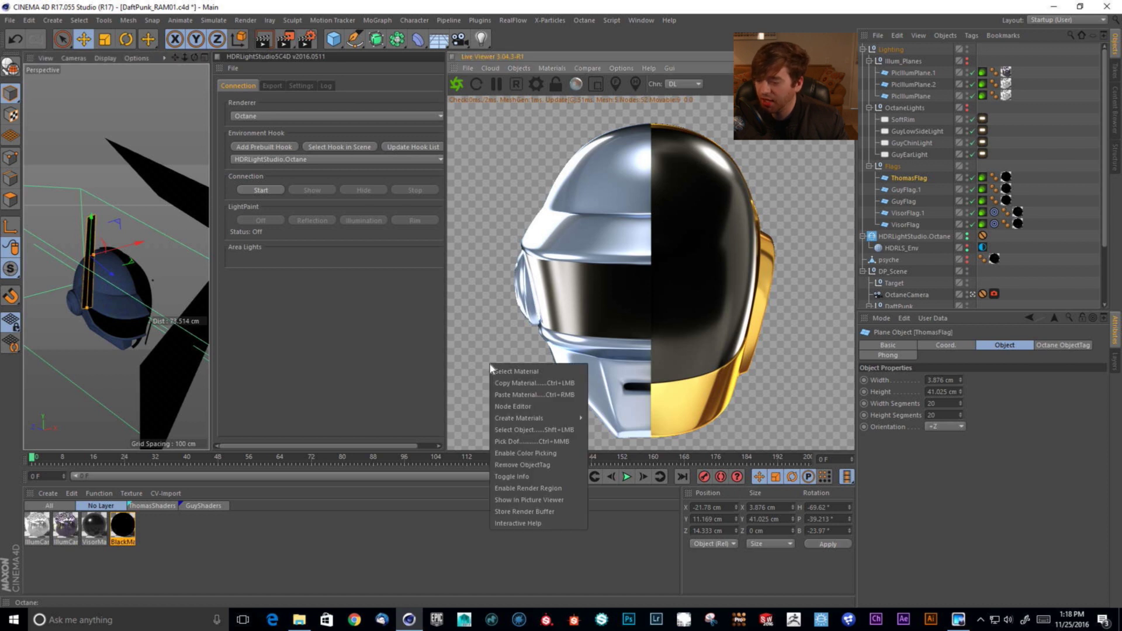
left_click(526, 477)
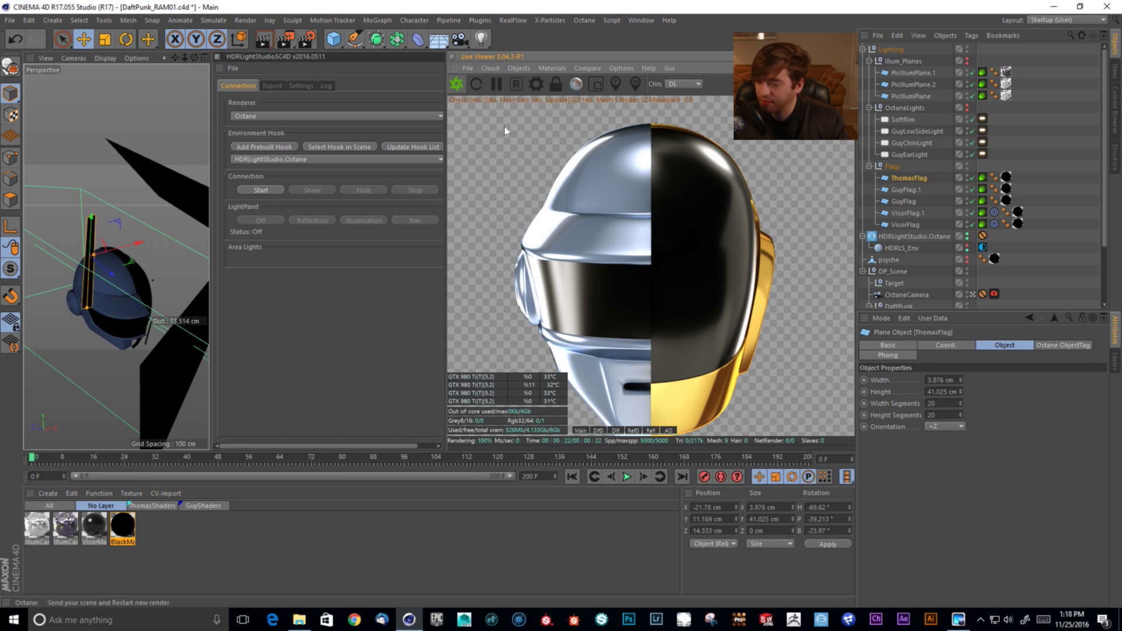
left_click(614, 431)
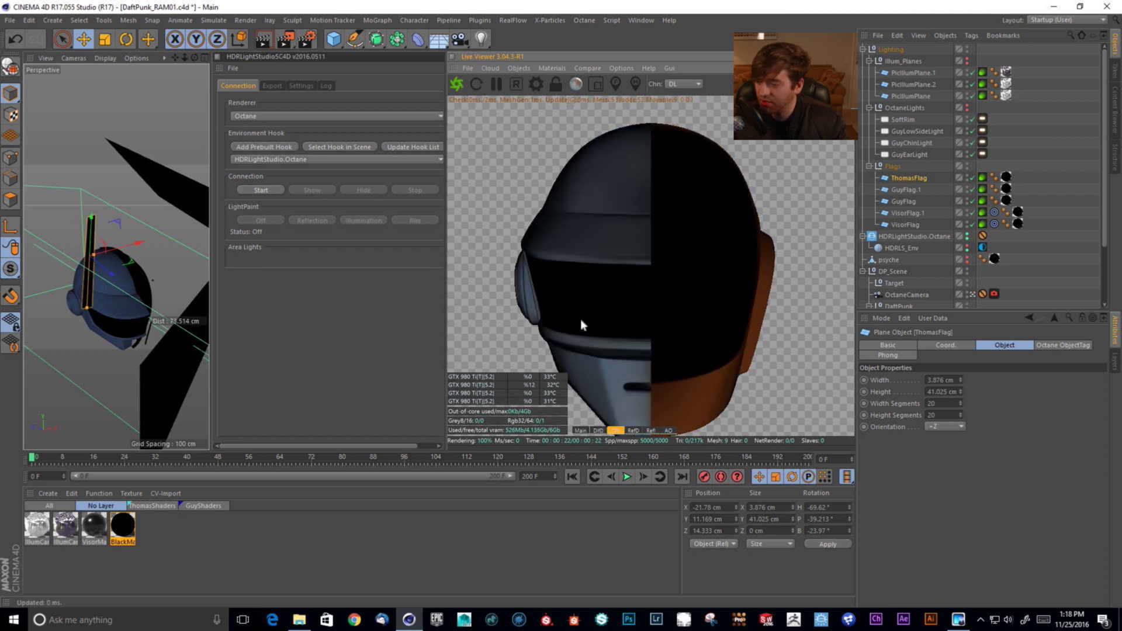
left_click(599, 430)
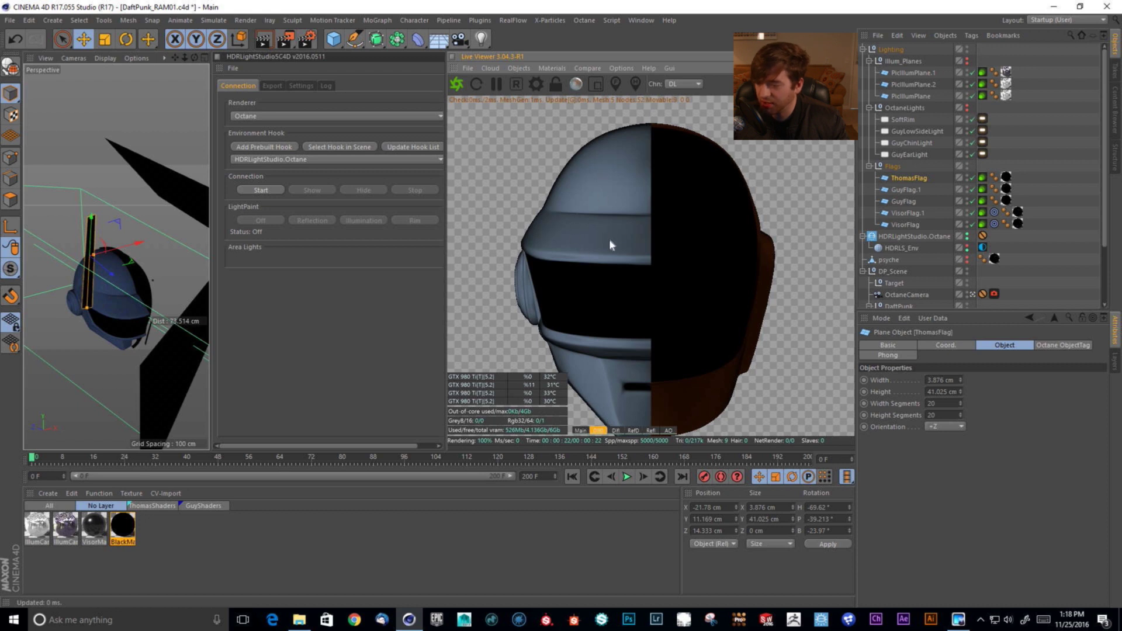
left_click(651, 431)
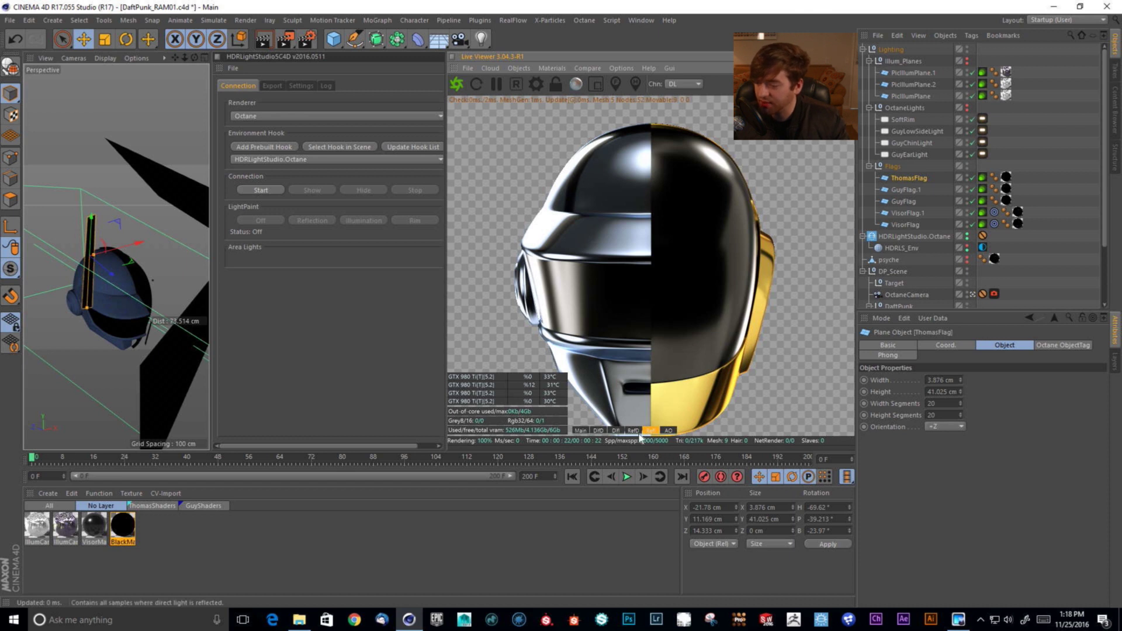
left_click(633, 430)
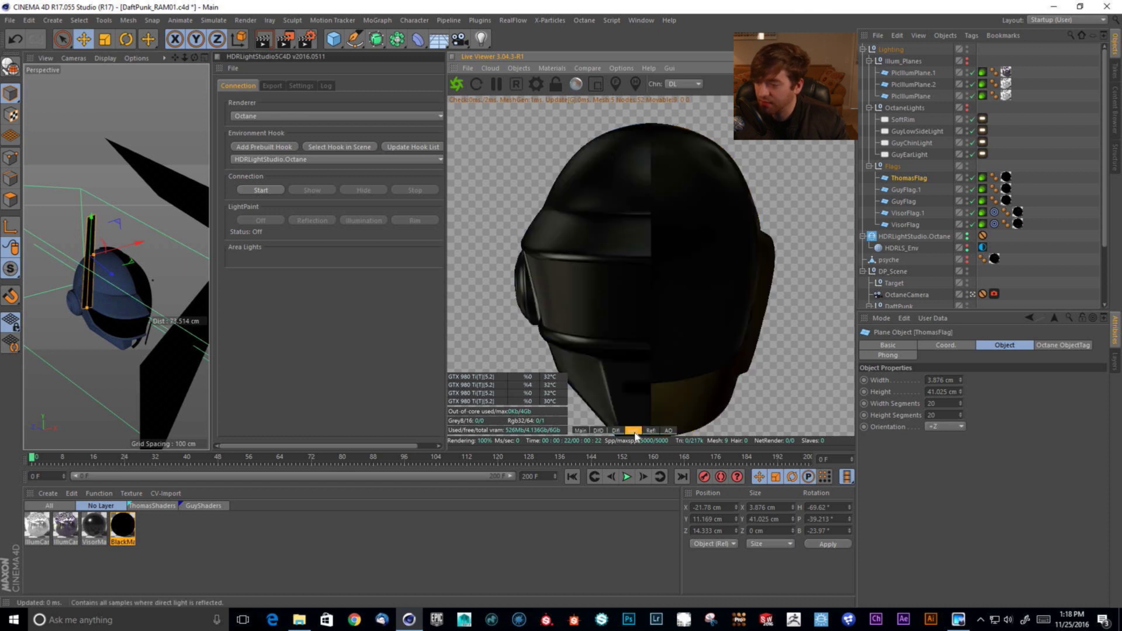
Step: Return the Live Viewer to the main pass and inspect how GuyFlag, VisorFlag.1 and VisorFlag sit around the helmet
left_click(580, 431)
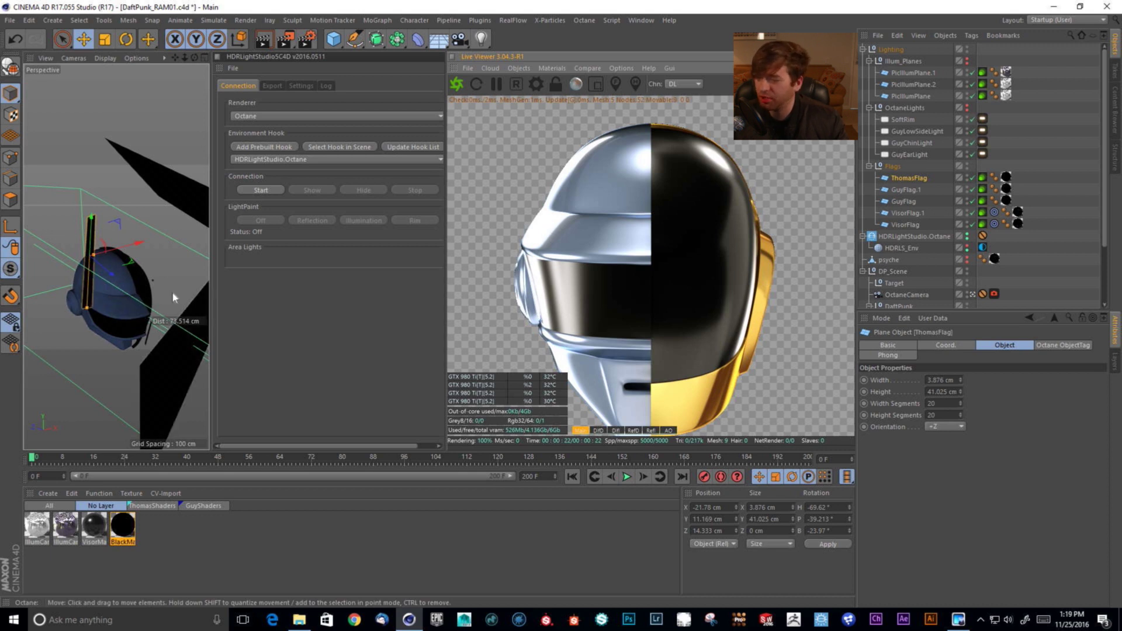
left_click_drag(138, 298, 101, 297, "alt")
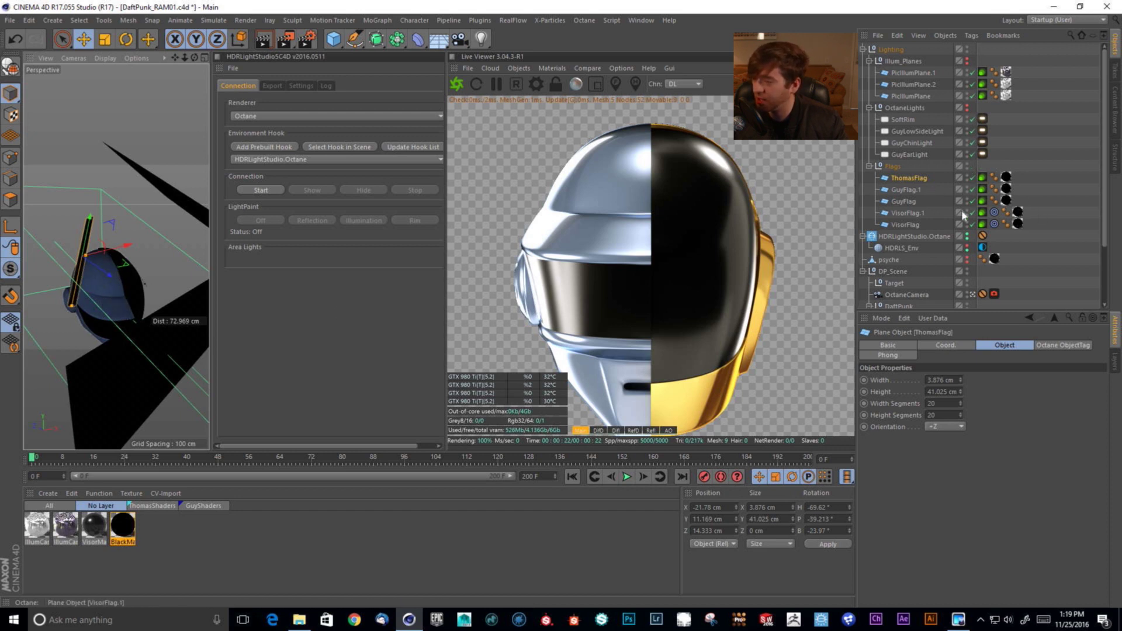
left_click(904, 201)
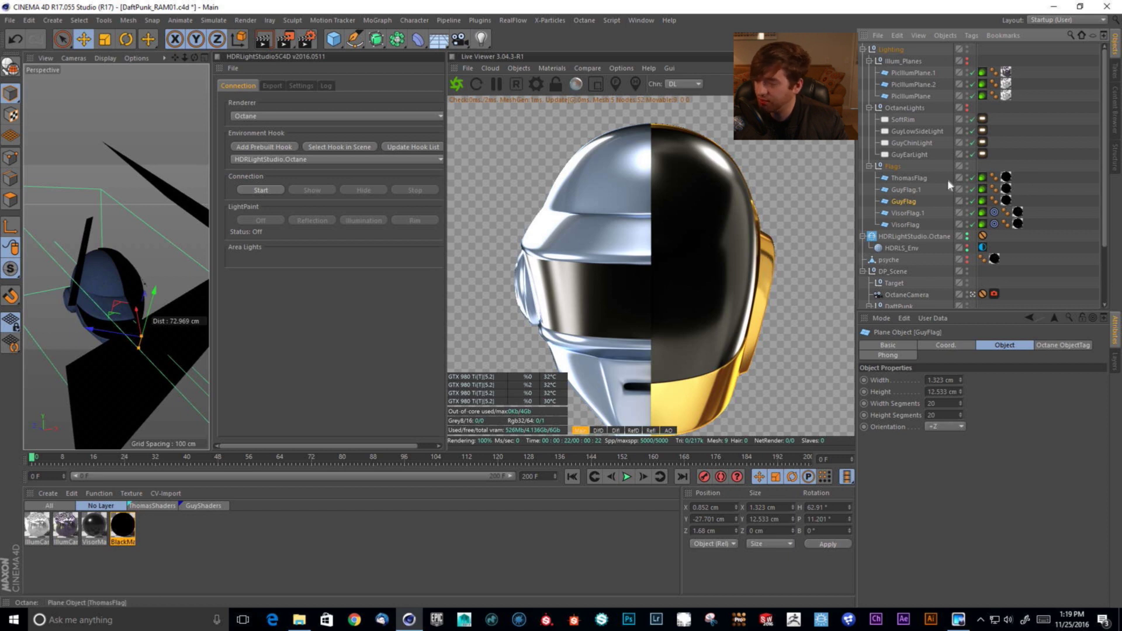
left_click(906, 213)
left_click(904, 225)
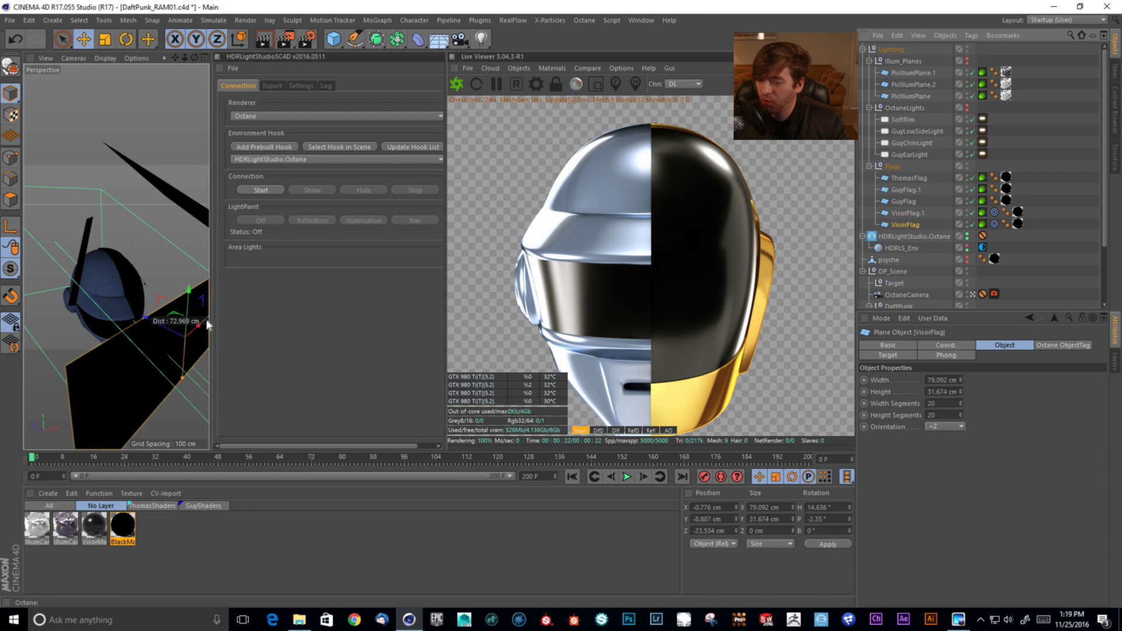
Step: Make the OctaneLights group visible and look through its lights, finishing on GuyChinLight's position below the helmet
left_click(972, 109)
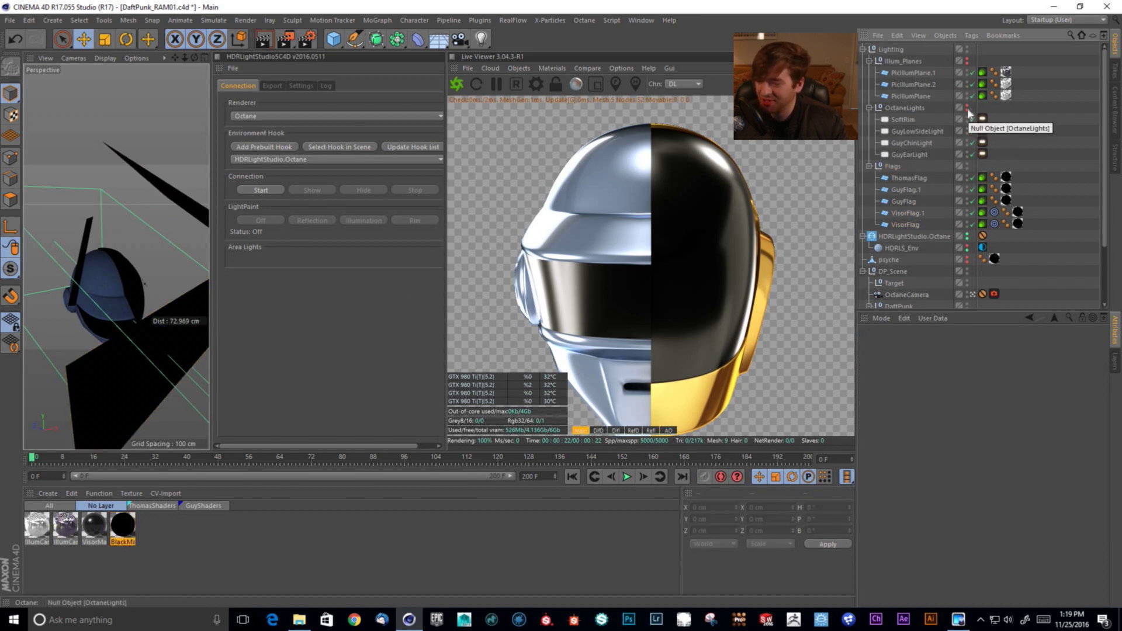
left_click(967, 107)
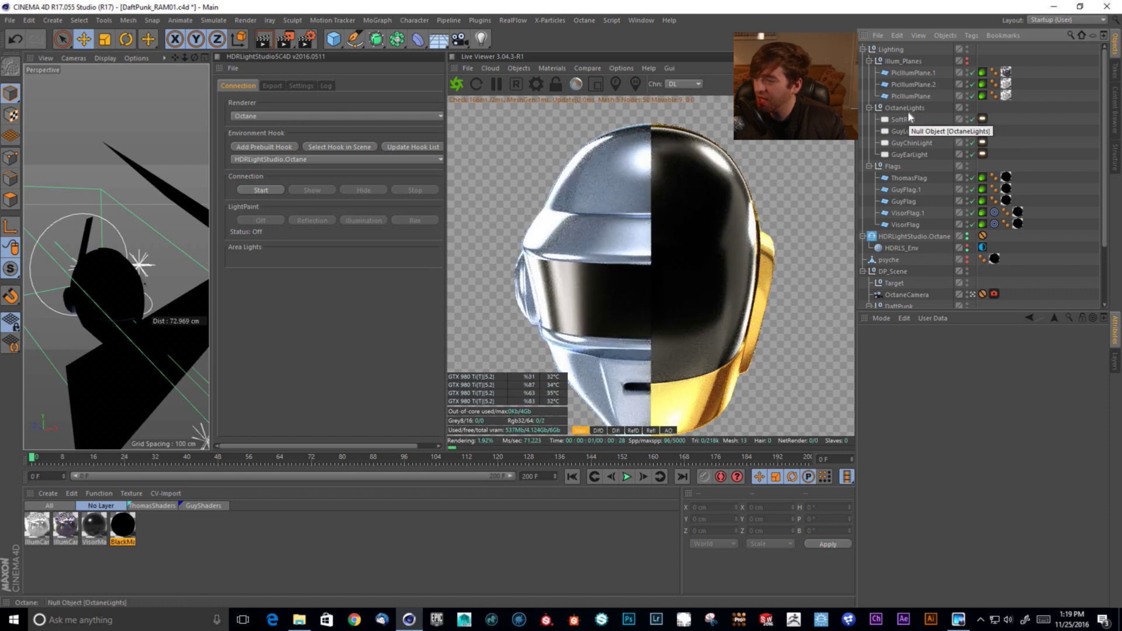
left_click(906, 118)
left_click(909, 128)
left_click(909, 143)
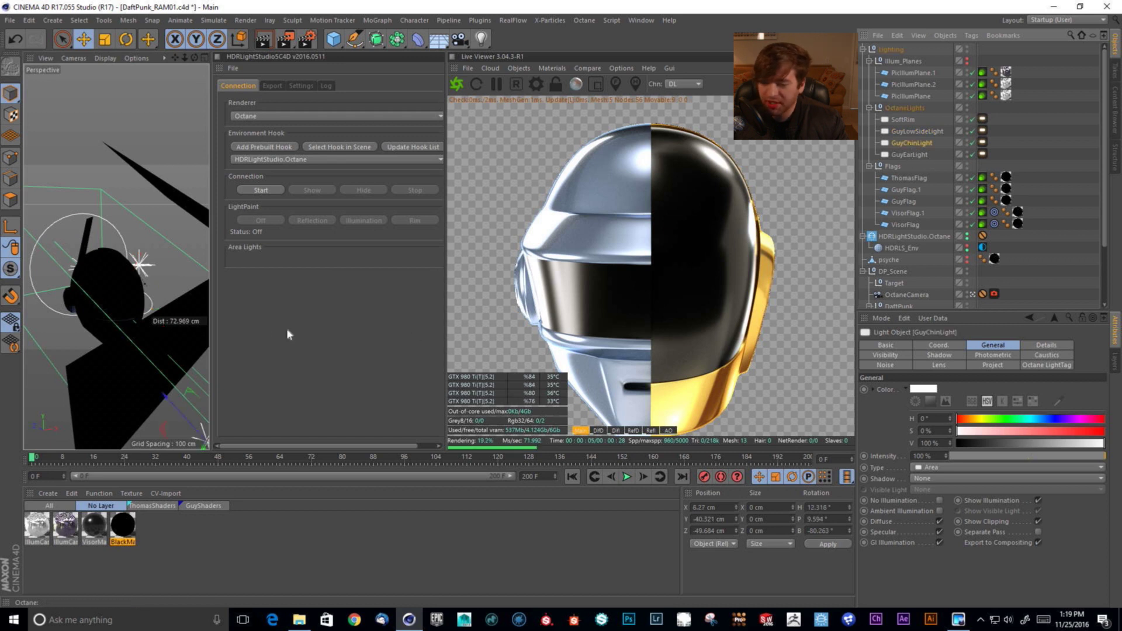
left_click_drag(120, 305, 265, 328, "alt")
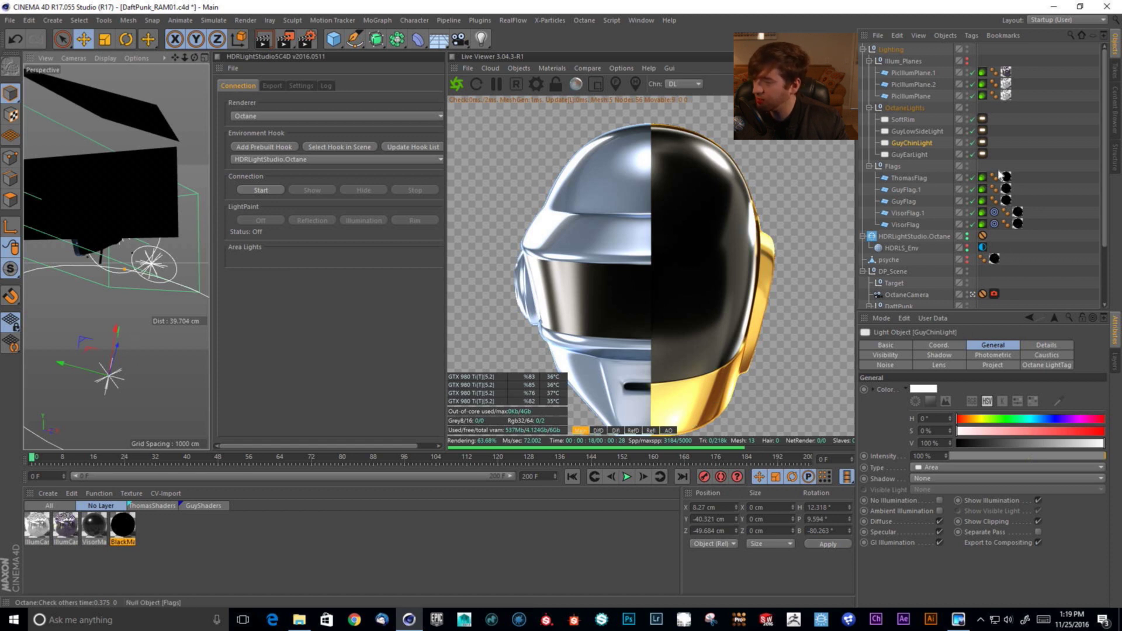
Step: Check GuyChinLight's Octane light tag settings and the Soft_Light.exr image texture it uses
left_click(983, 143)
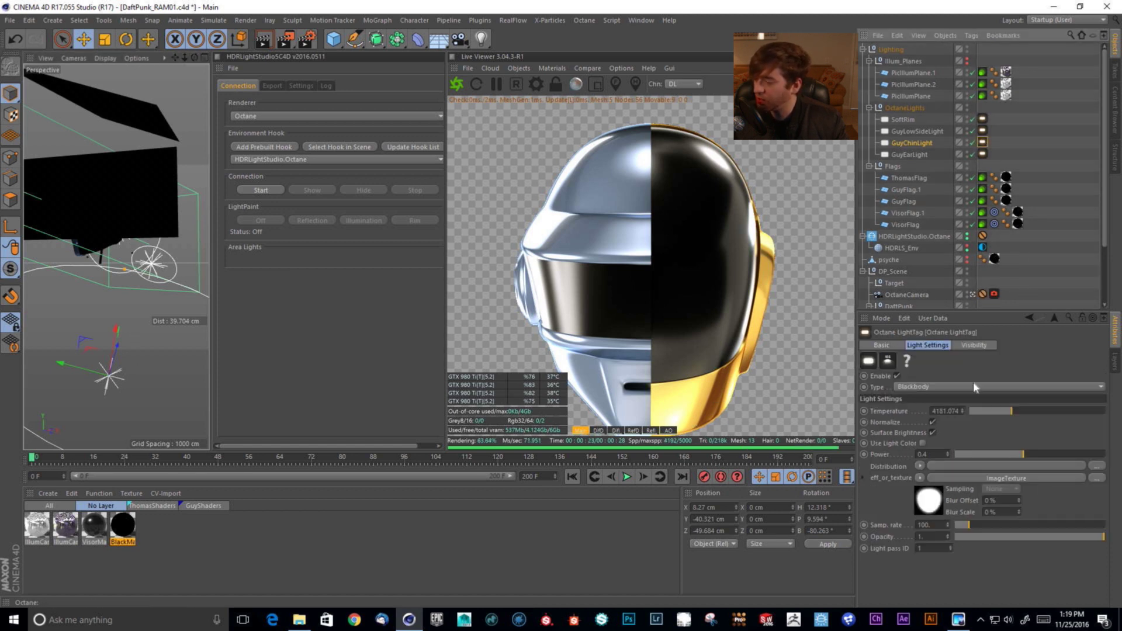
left_click(927, 502)
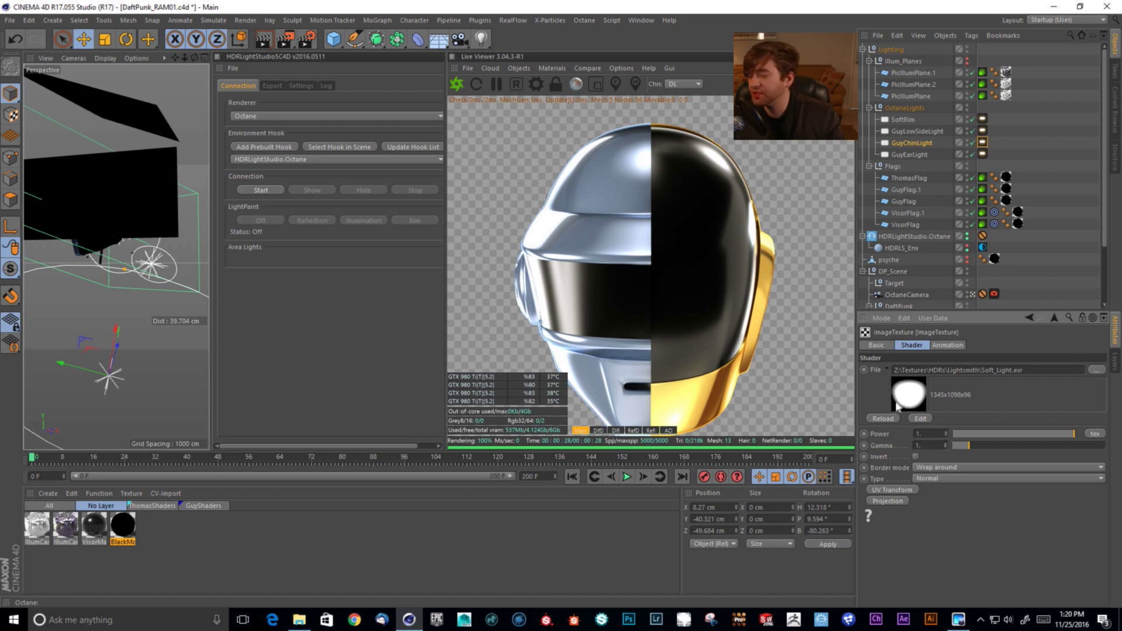
left_click(1055, 319)
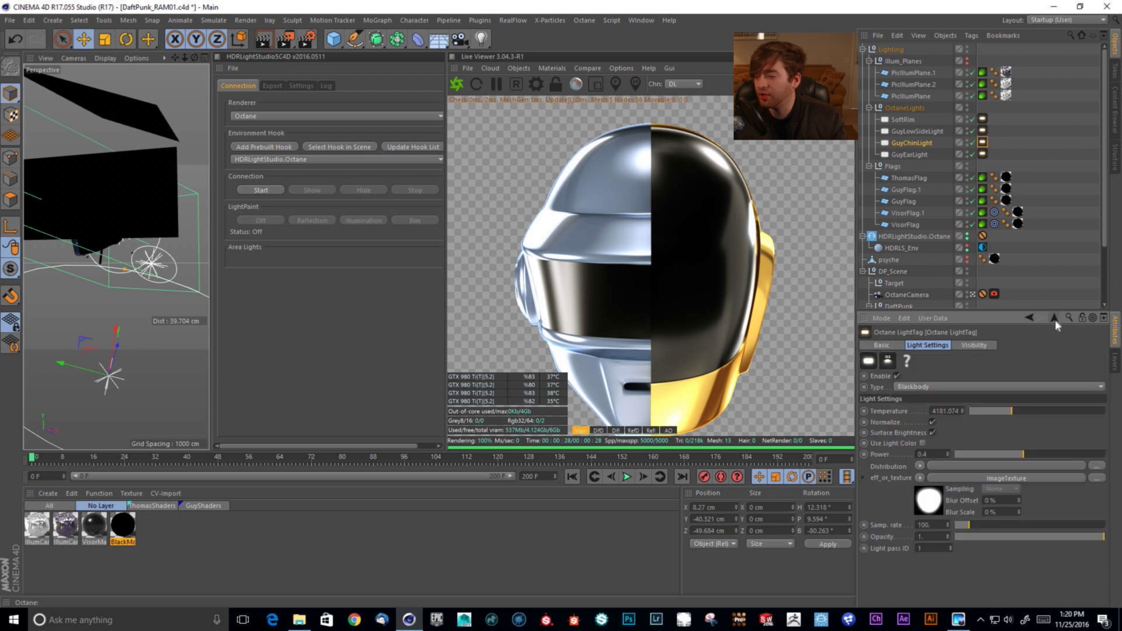
Step: Inspect the placement of GuyLowSideLight, SoftRim and GuyEarLight around the helmet
right_click_drag(151, 263, 53, 262, "alt")
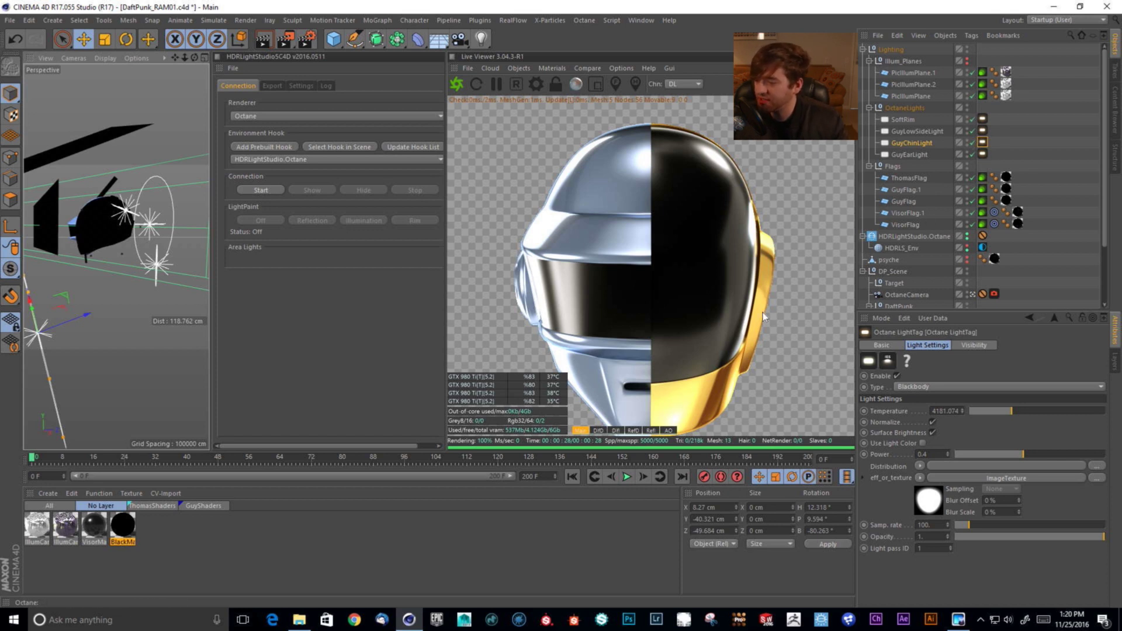
left_click(932, 130)
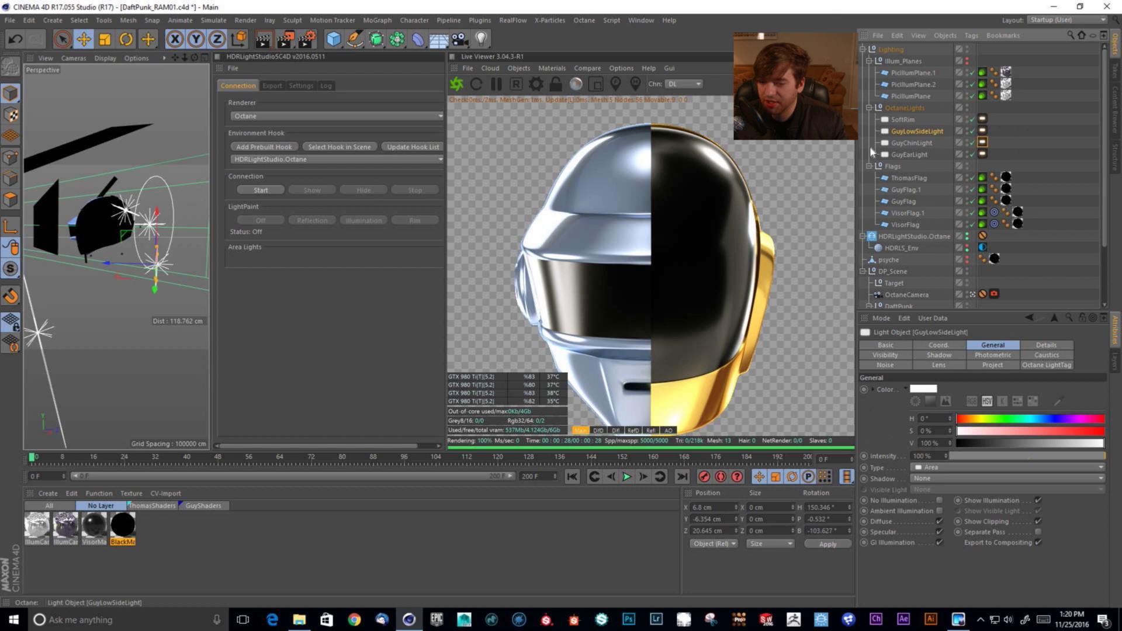
left_click(906, 119)
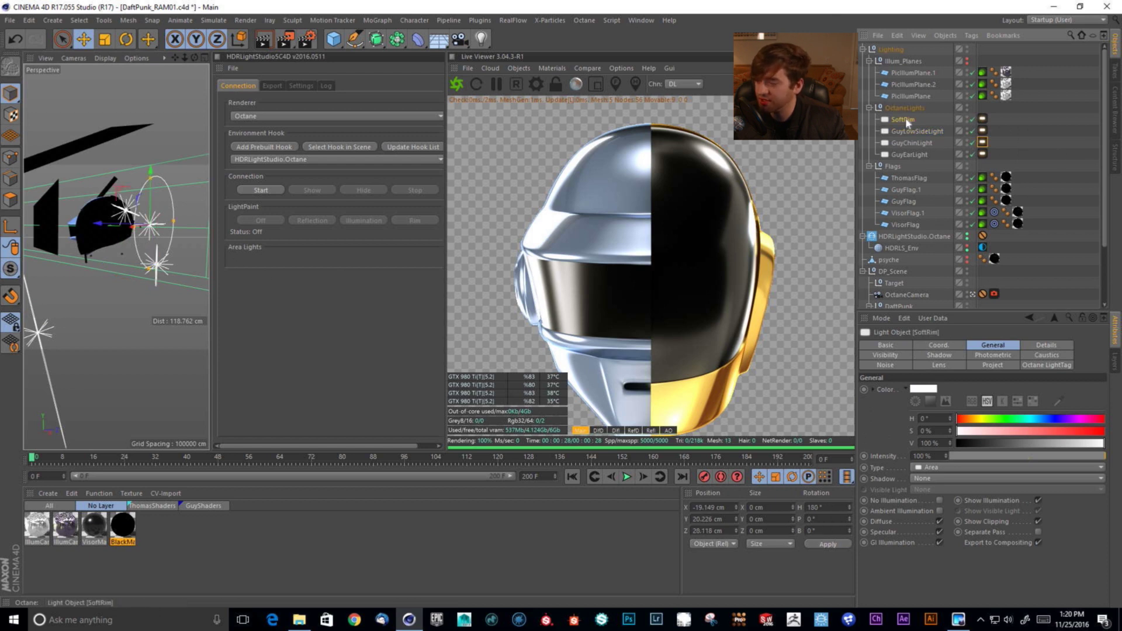
scroll(114, 205, "up", 5)
left_click_drag(117, 231, 193, 223, "alt")
left_click(186, 214)
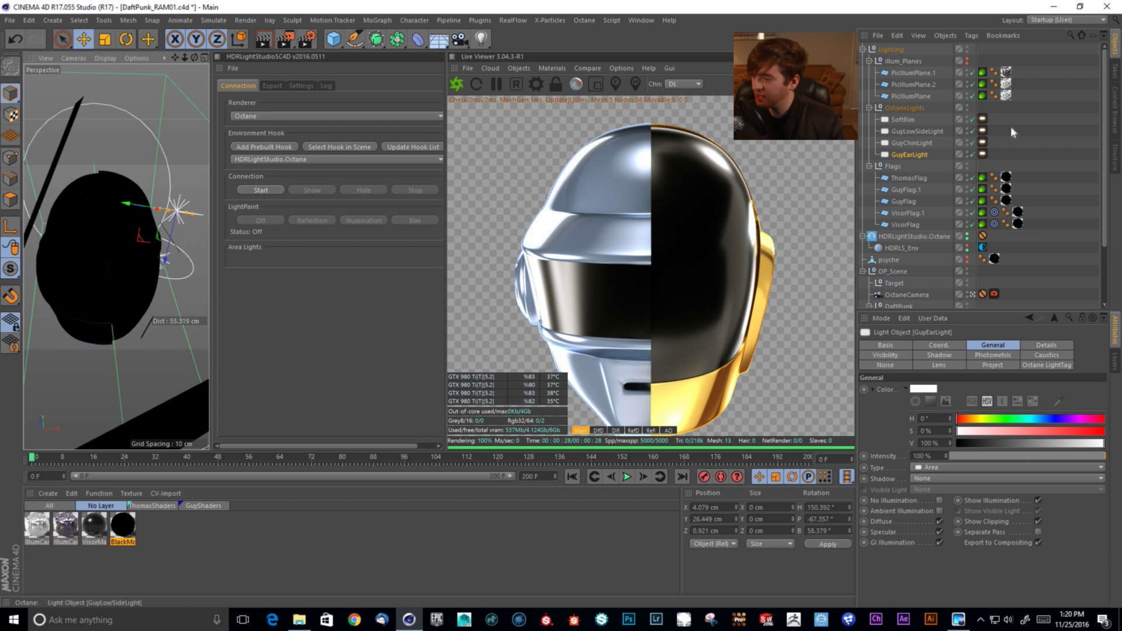
Step: Make the Illum_Planes group visible and select PicIllumPlane.1 to see its position beside the helmet
left_click(962, 60)
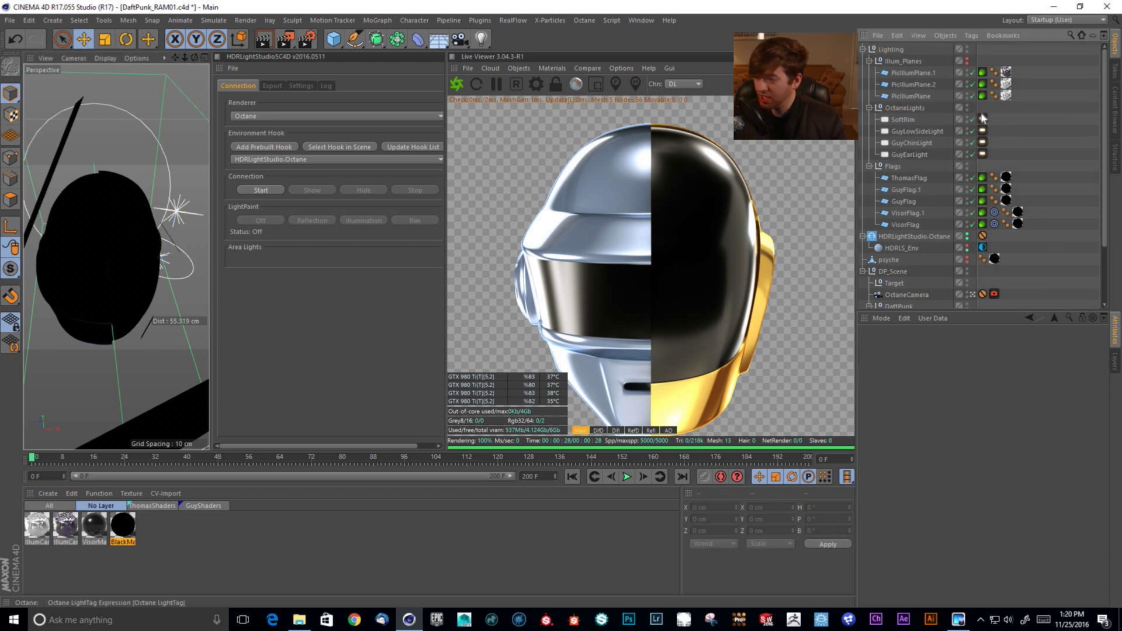
left_click(965, 59)
left_click(914, 73)
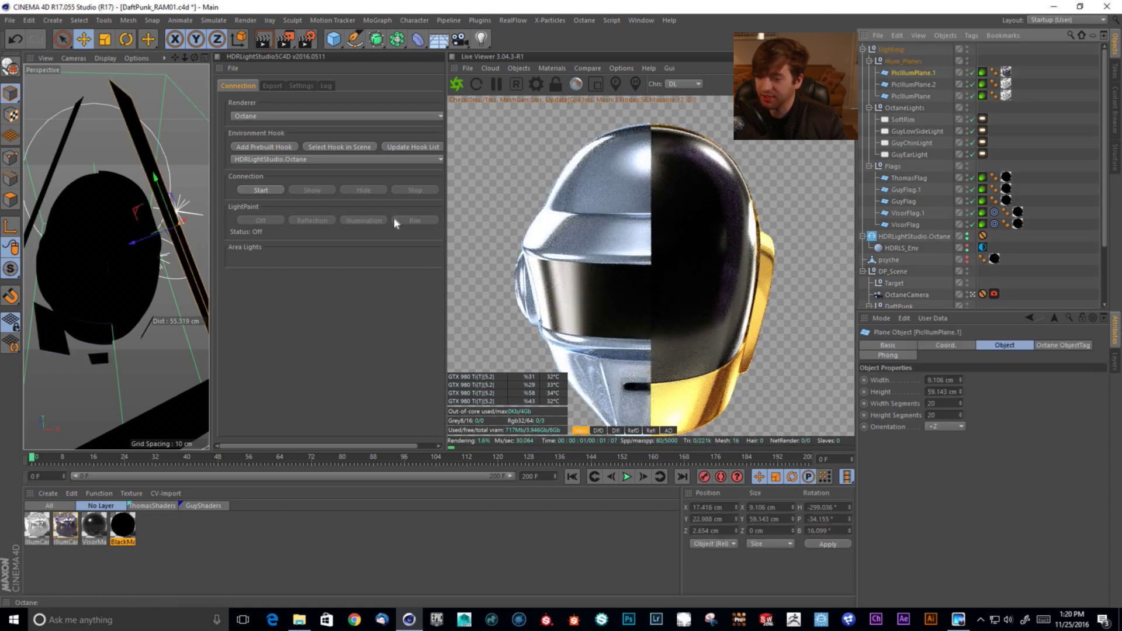
left_click_drag(170, 211, 125, 208, "alt")
scroll(125, 208, "up", 5)
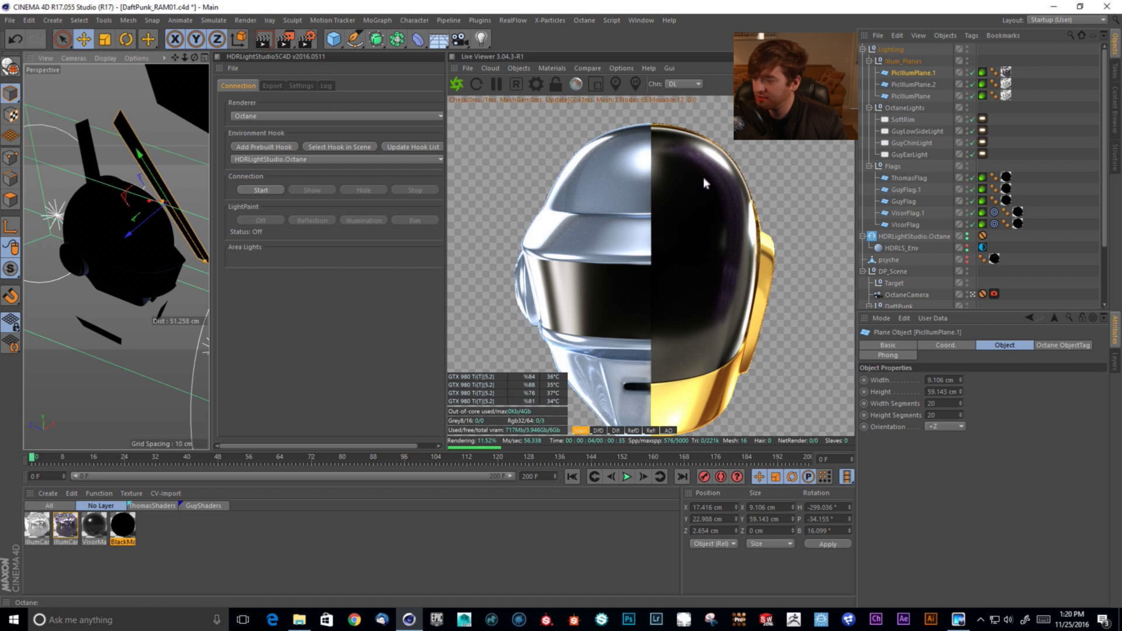
Step: Open the purple IllumCard material and inspect its emission texture's colour correction and source HDRI file path
left_click(1006, 72)
left_click(1047, 152)
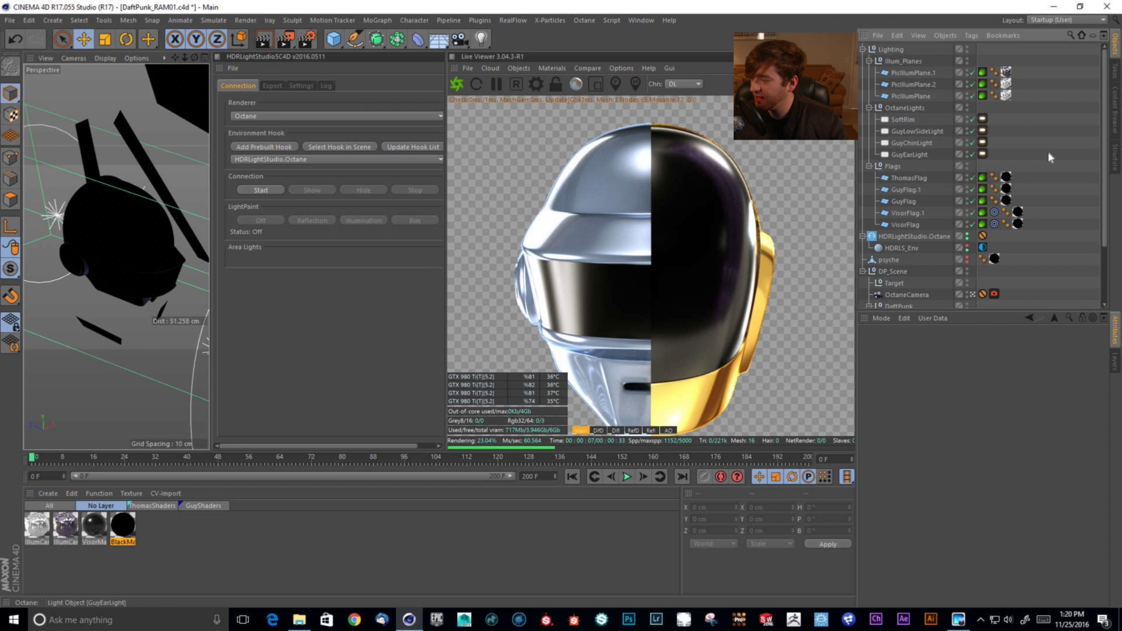
double_click(65, 526)
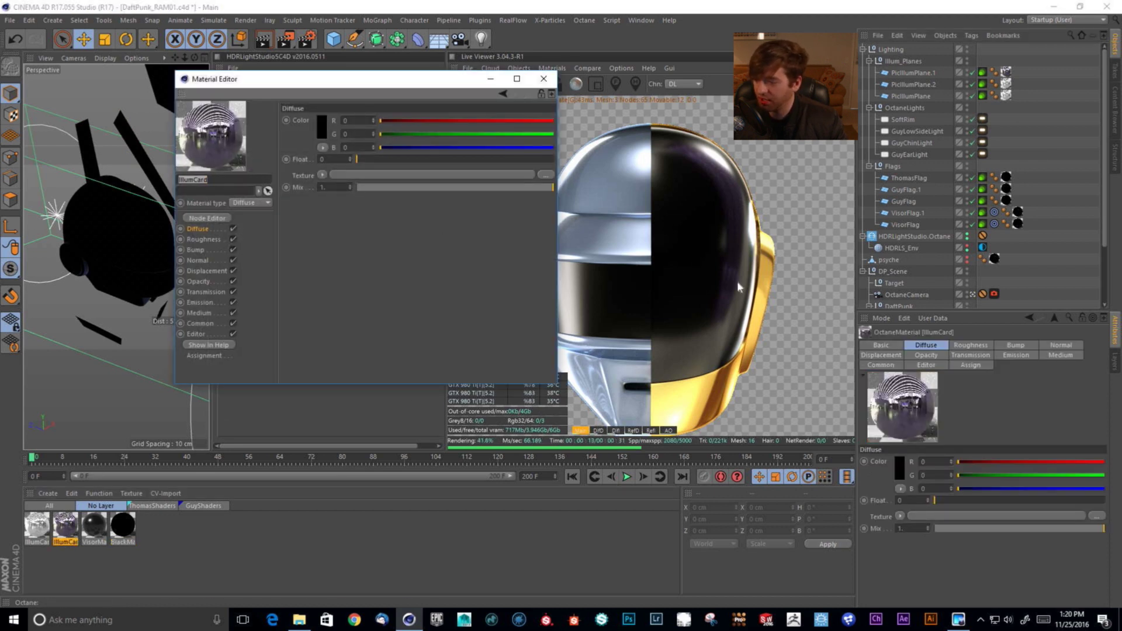
left_click(200, 303)
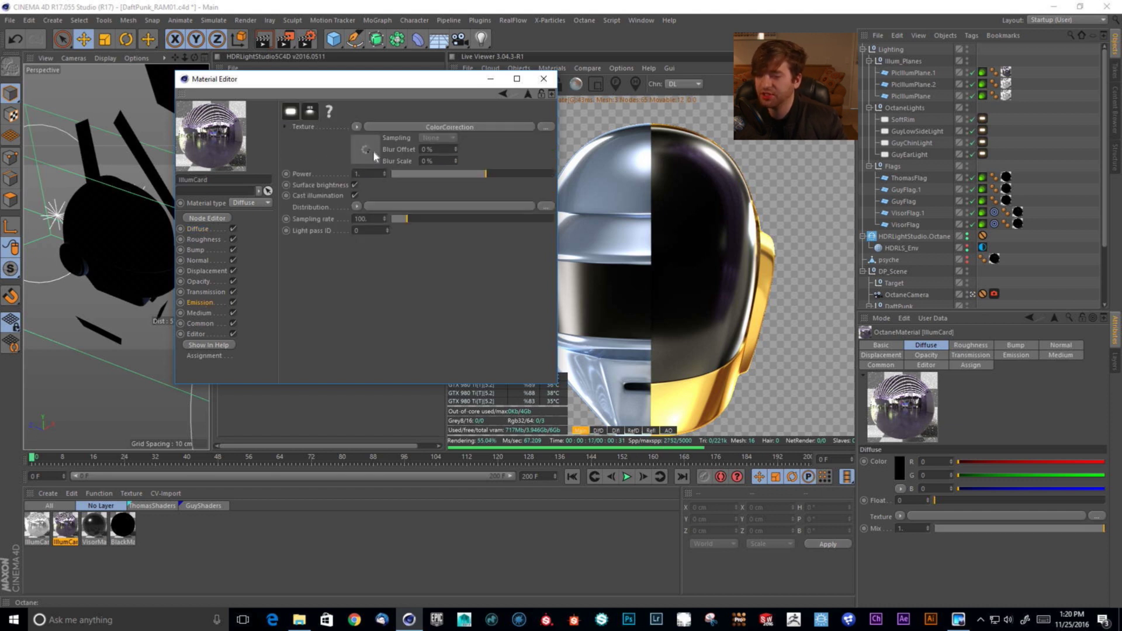
left_click(397, 127)
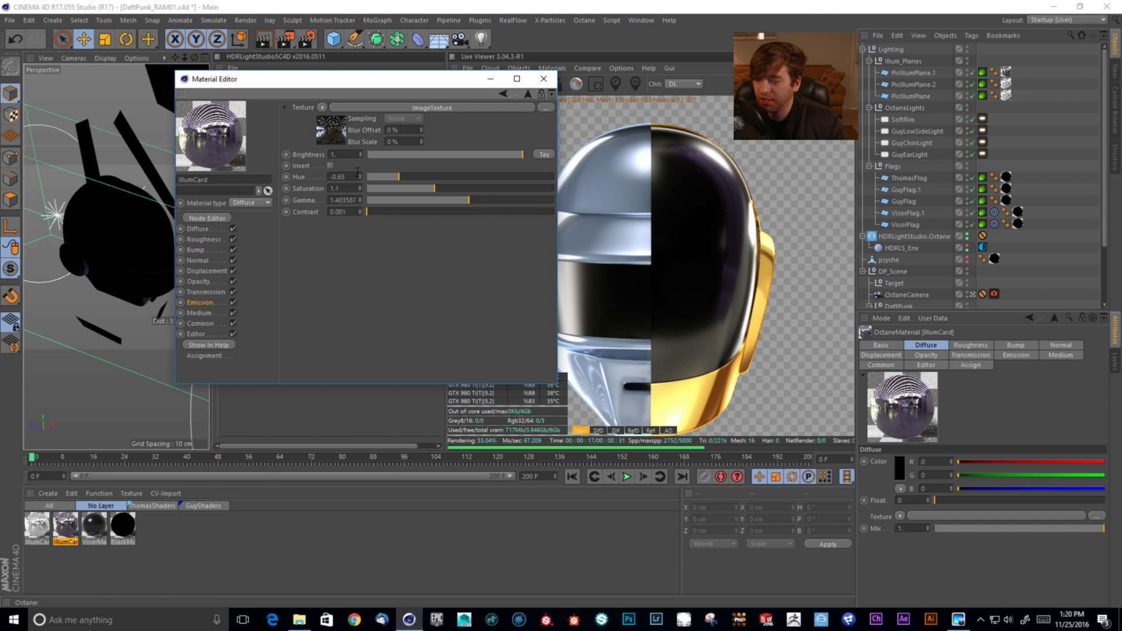
left_click(330, 138)
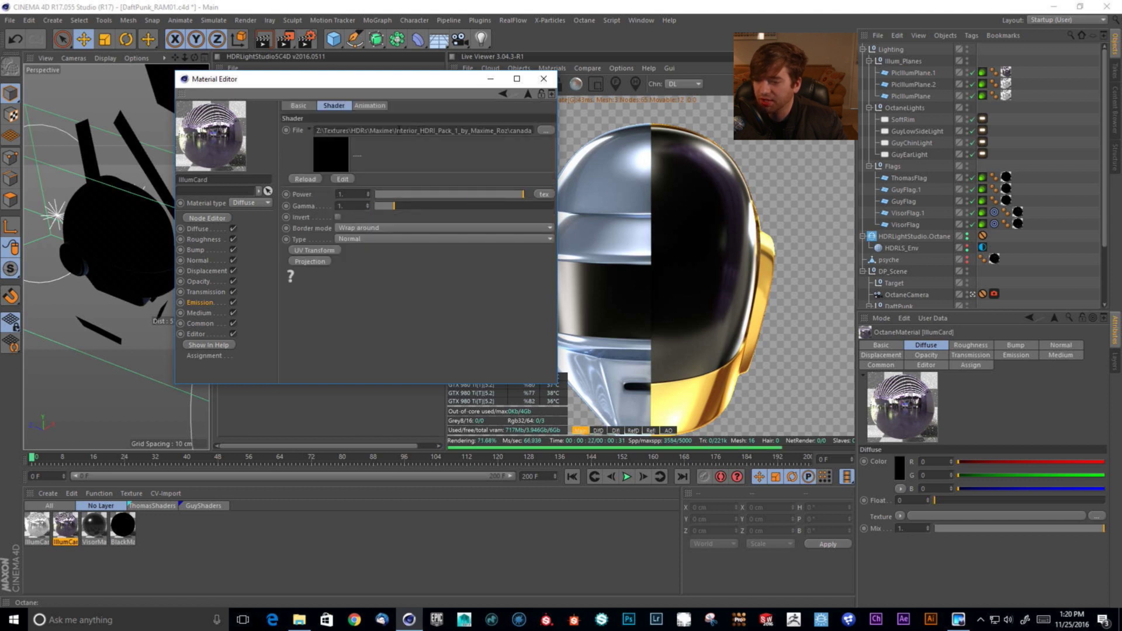
left_click_drag(363, 130, 507, 131)
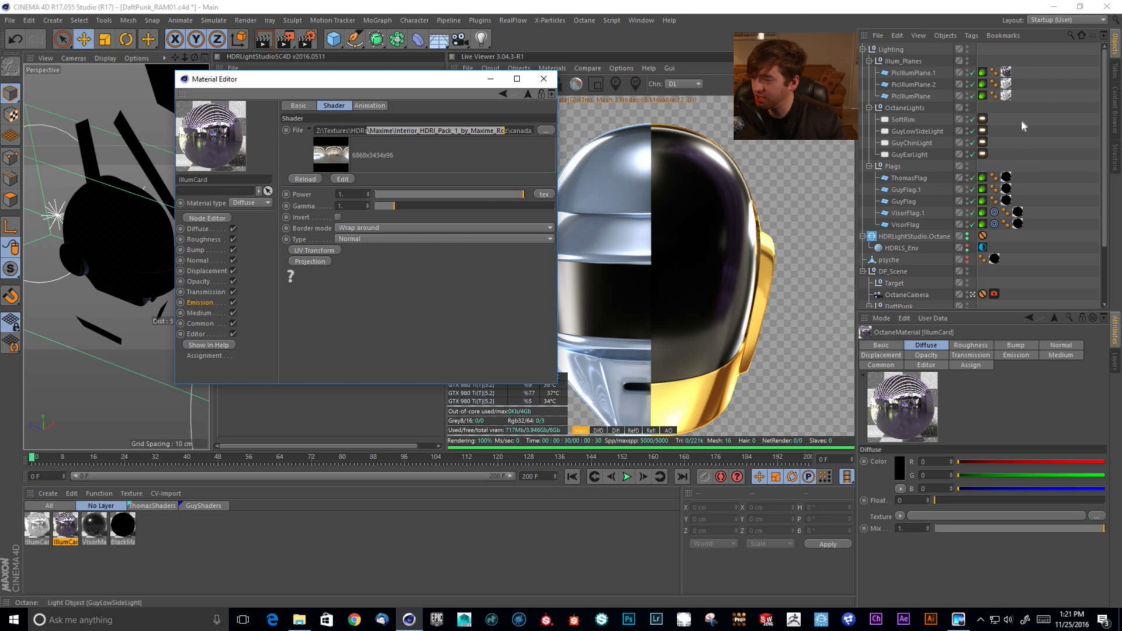
Step: Check the texture tag of PicIllumPlane.1, close the Material Editor, and inspect where PicIllumPlane.2 and PicIllumPlane are placed
left_click(1006, 72)
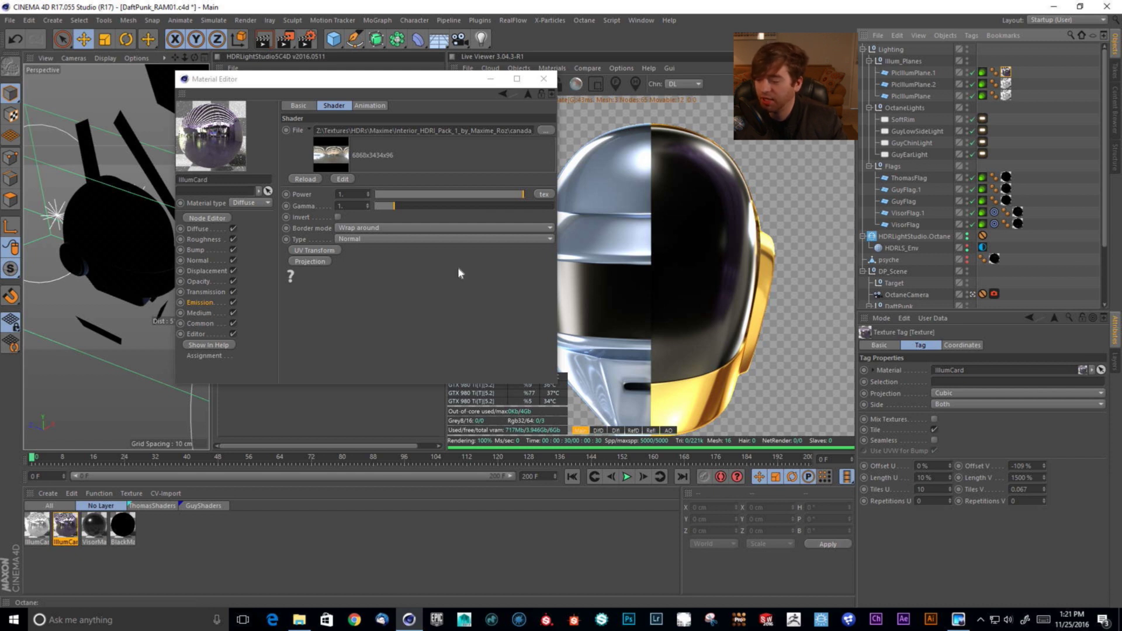
left_click(550, 84)
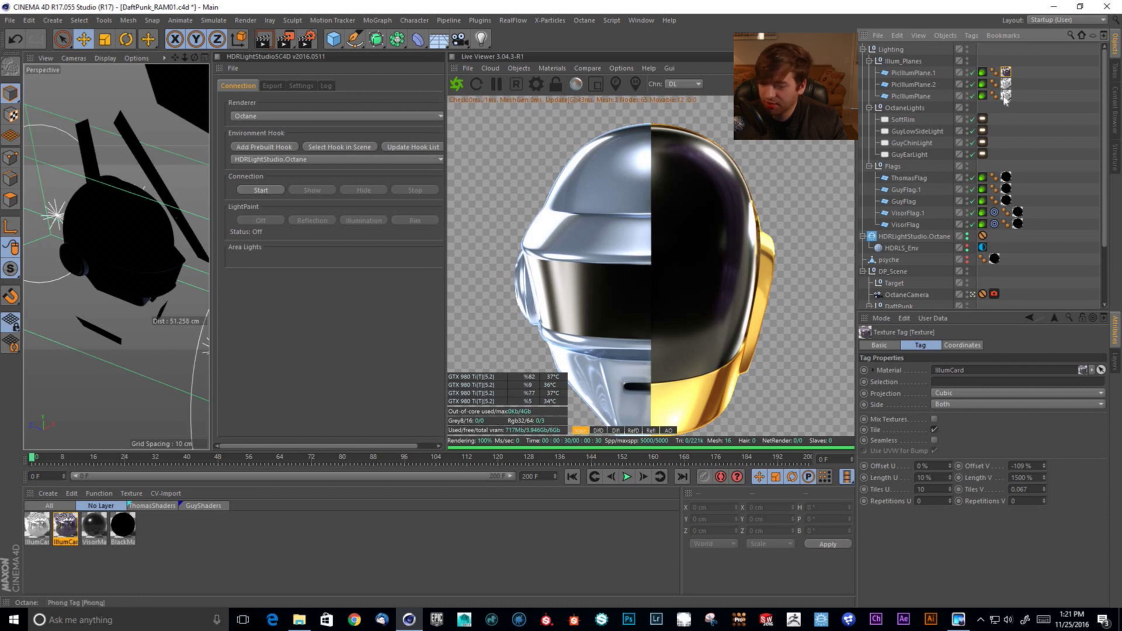
left_click(927, 85)
left_click(924, 96)
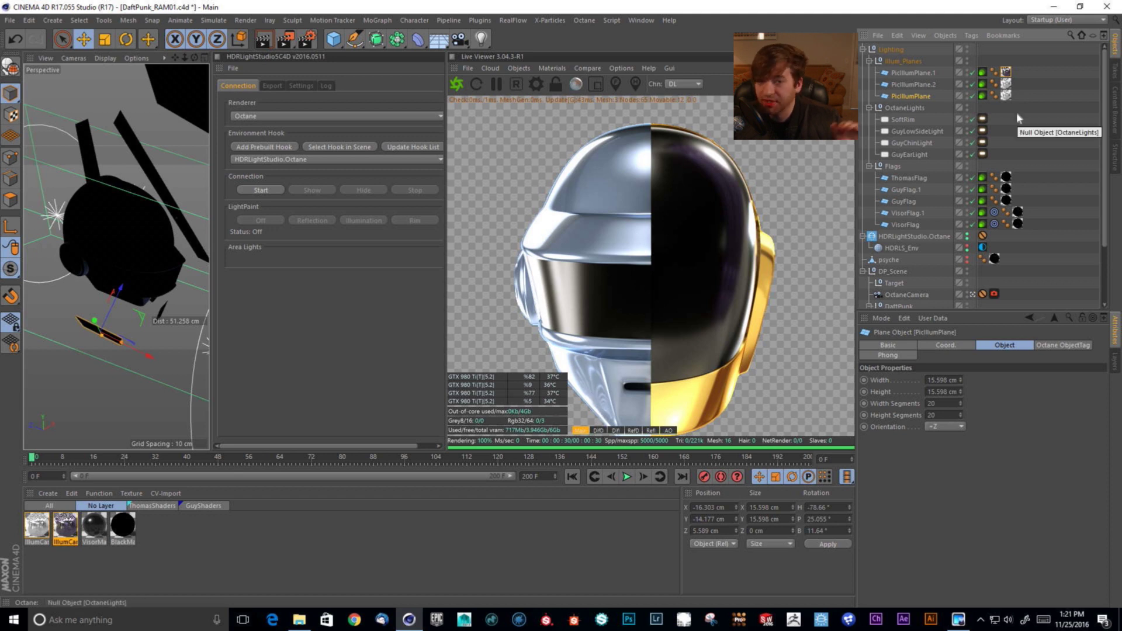
left_click(1013, 132)
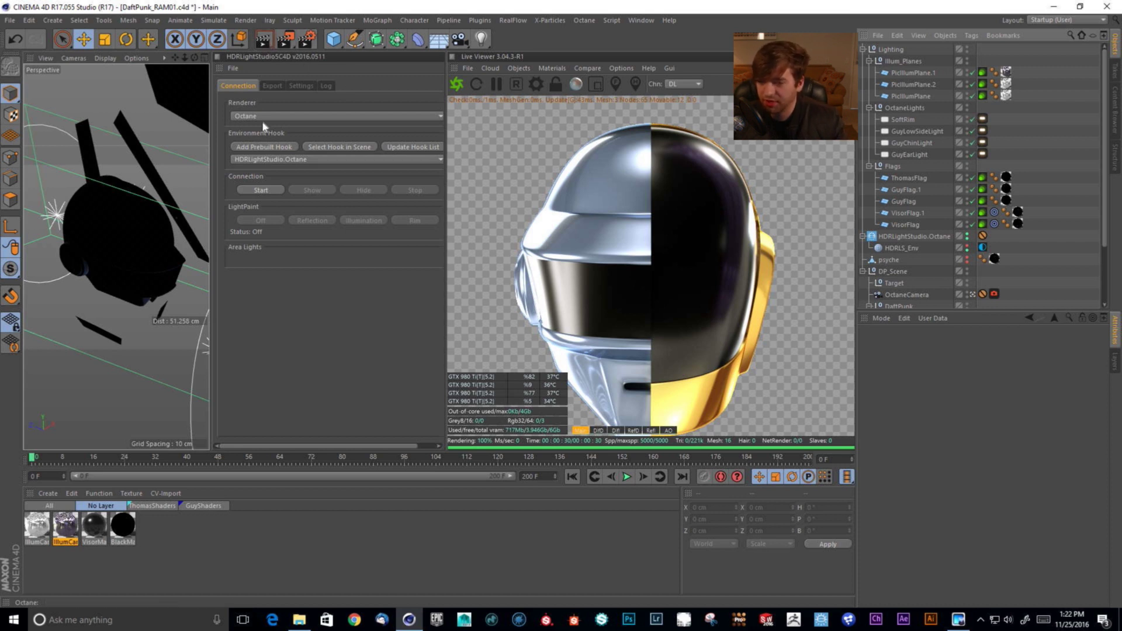
Step: Switch to the DP_Comp01 composition in Fusion and enlarge the flow area to show the render pass nodes
key("alt+Tab")
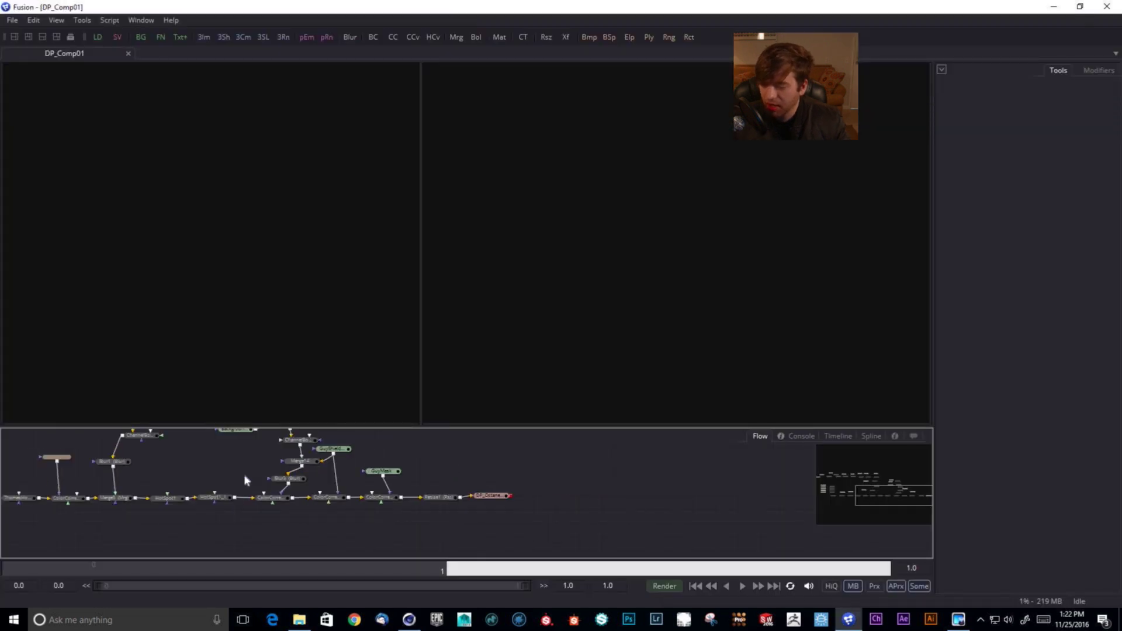
scroll(300, 492, "down", 5, "ctrl")
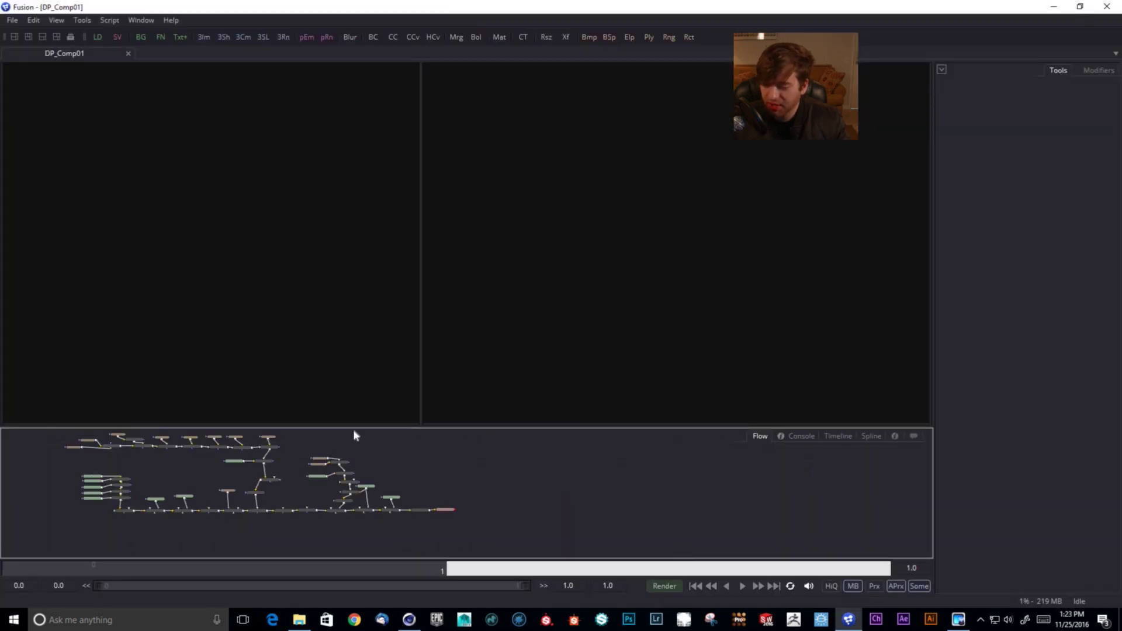
left_click_drag(353, 426, 349, 373)
middle_click_drag(300, 421, 369, 444)
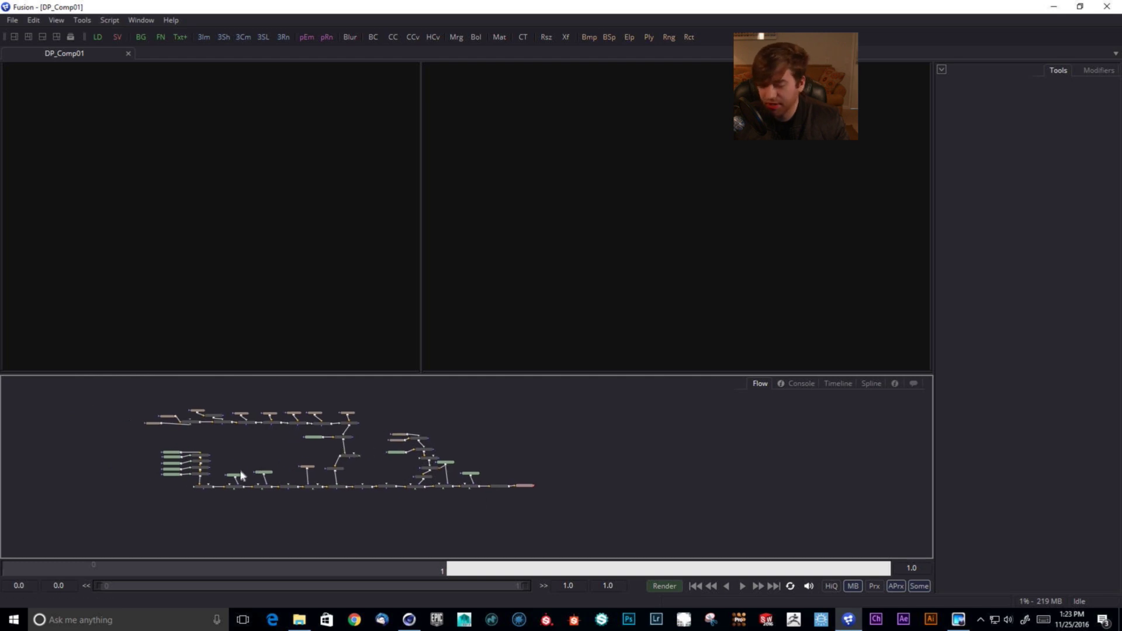
scroll(161, 472, "up", 3, "ctrl")
scroll(161, 473, "up", 2, "ctrl")
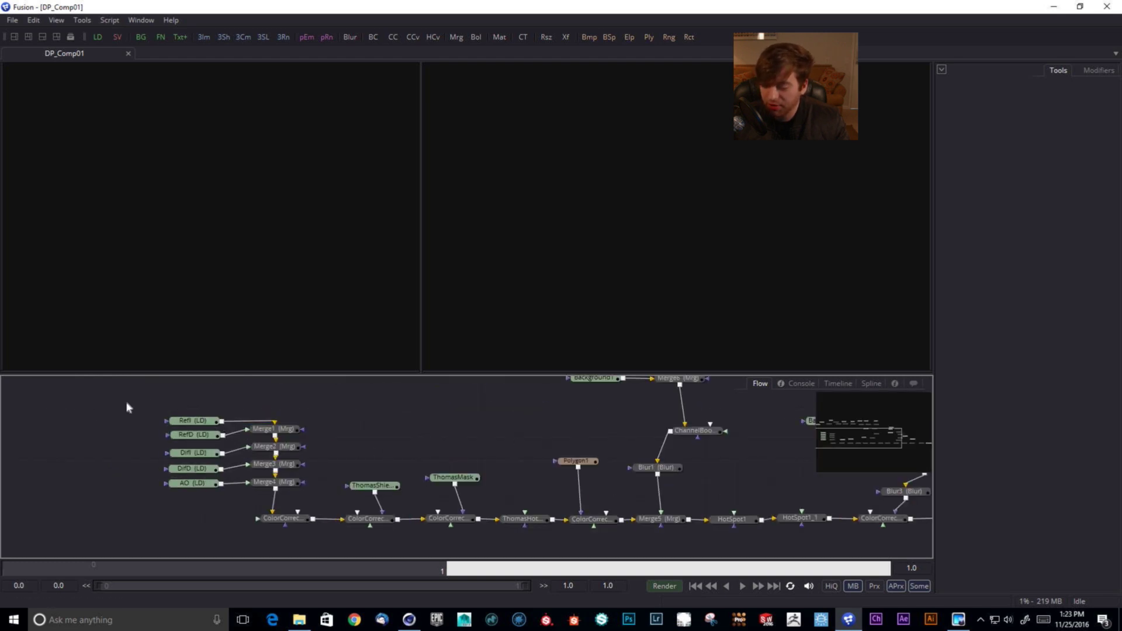
Step: Select the RefI, RefD, DifI, DifD and AO loaders with their merges, and slightly reposition the two Thomas mask loaders
left_click_drag(130, 401, 258, 503)
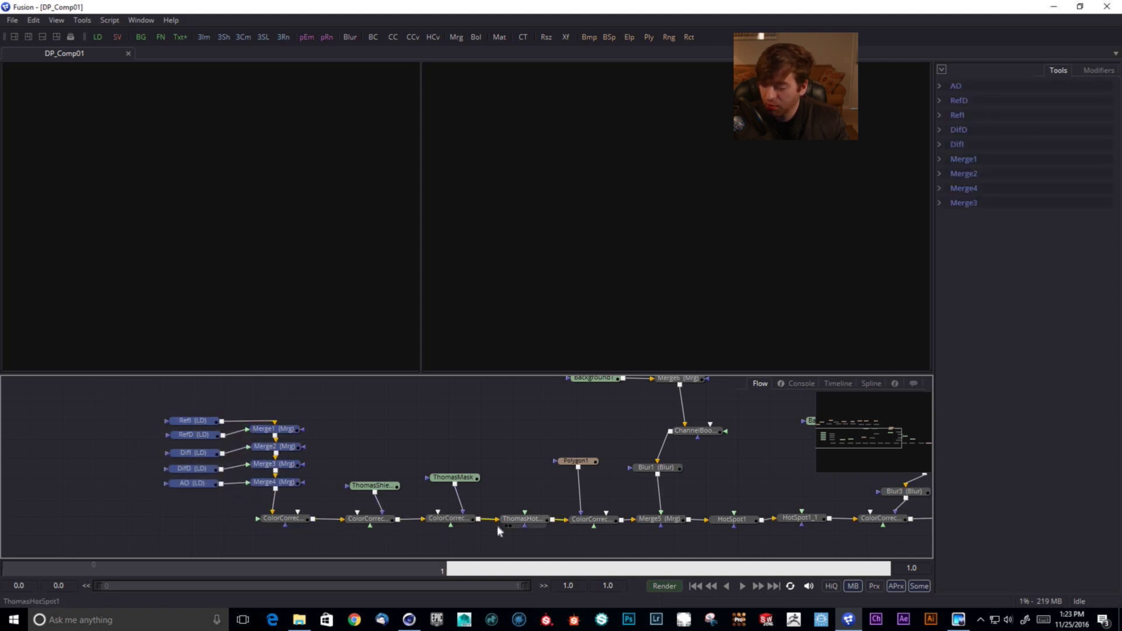
middle_click_drag(479, 461, 332, 437)
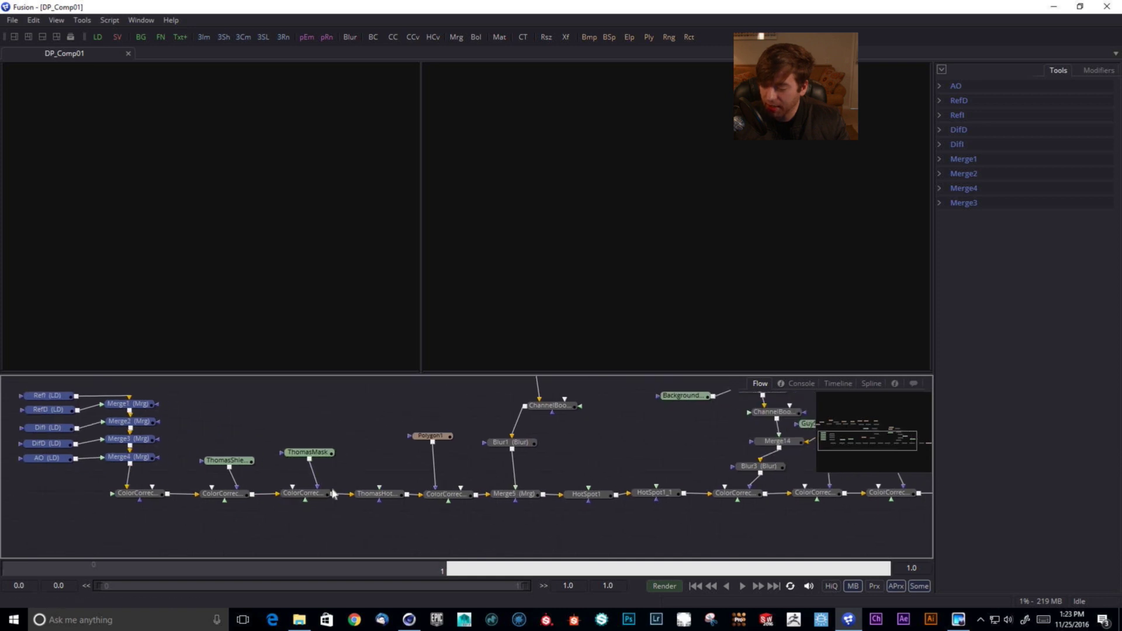
left_click_drag(228, 461, 296, 463)
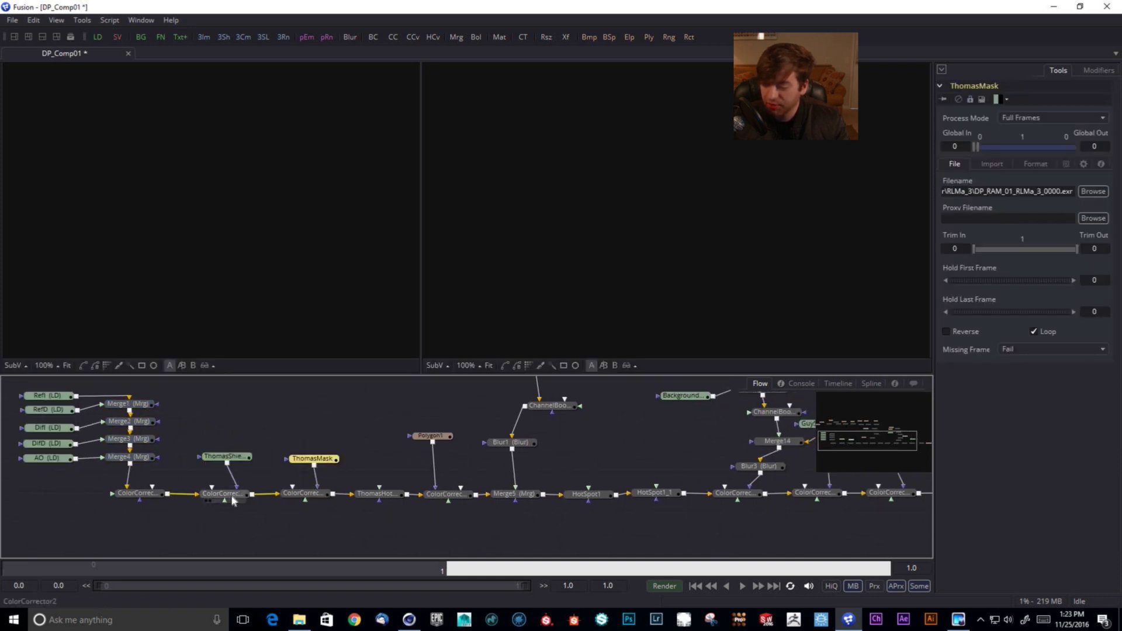
Step: Shift the Polygon1 mask node slightly so it sits just above the colour corrector it feeds
middle_click_drag(396, 440, 342, 457)
left_click_drag(381, 456, 386, 473)
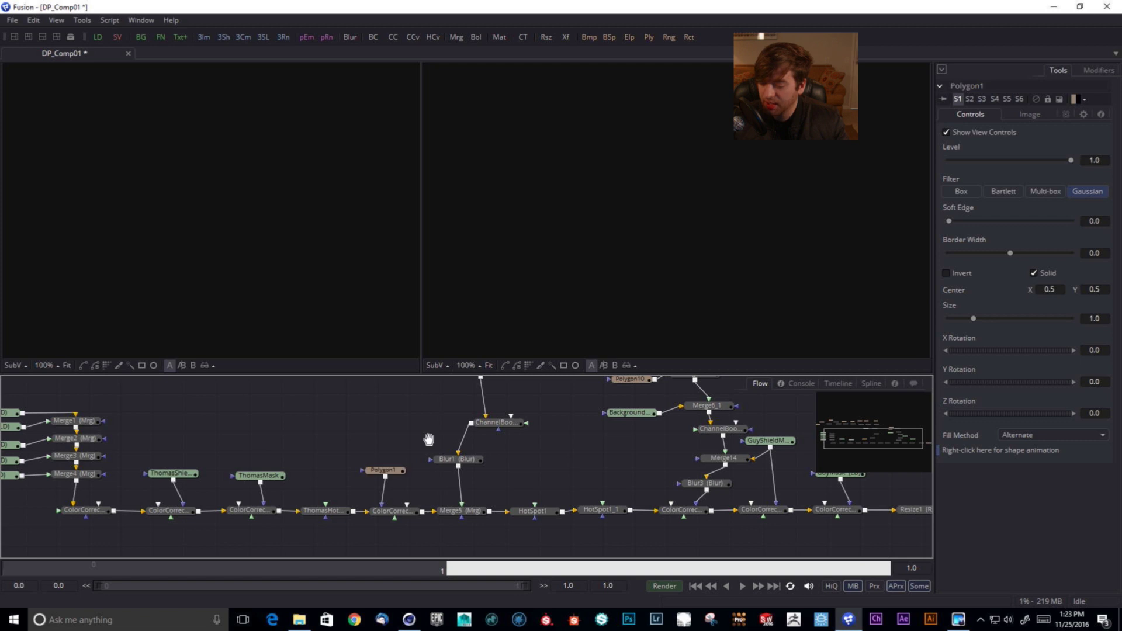
middle_click_drag(428, 440, 406, 468)
left_click_drag(360, 502, 349, 507)
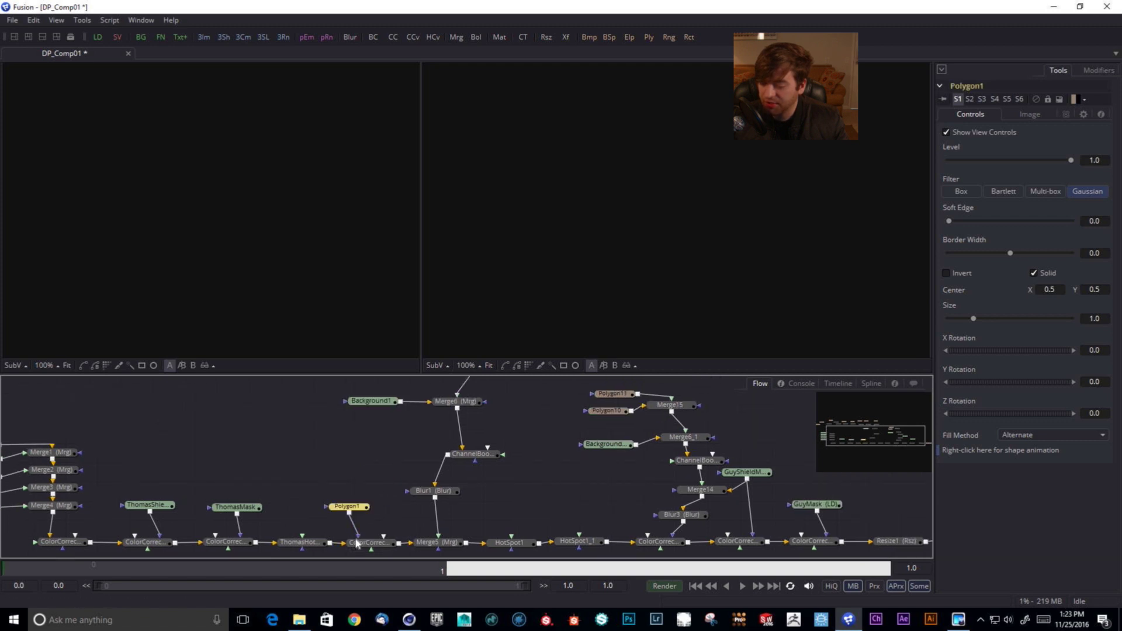
Step: Examine the flow from the polygon mask branches through HotSpot1_1 to the GuyMask loader and the final output node
middle_click_drag(358, 491, 339, 533)
middle_click_drag(301, 484, 301, 451)
scroll(301, 450, "down", 2, "ctrl")
middle_click_drag(439, 511, 391, 454)
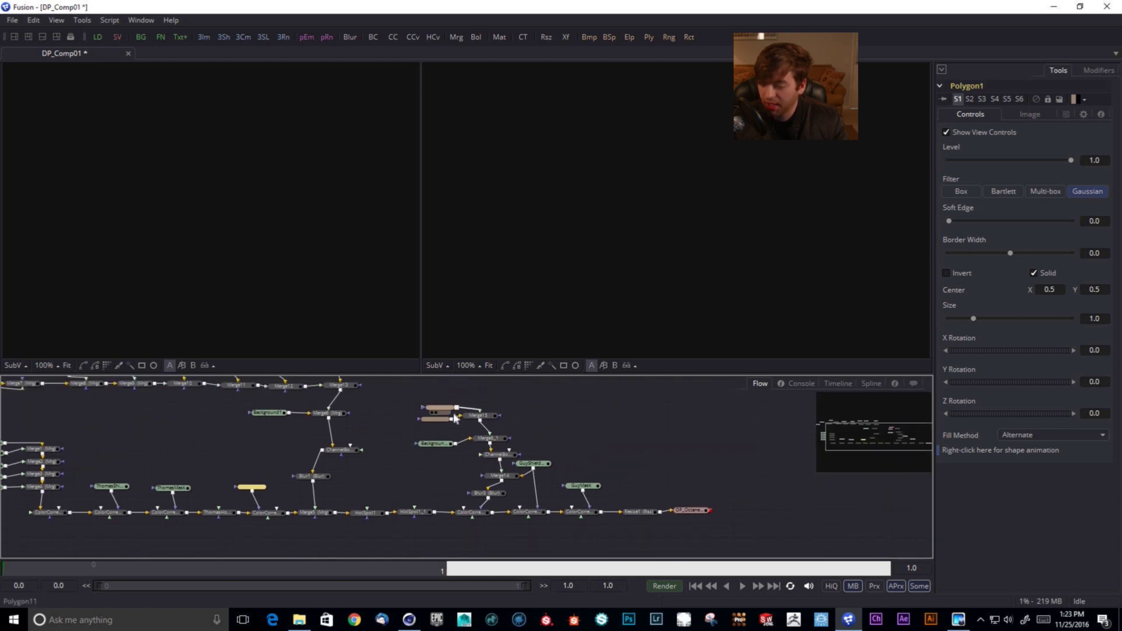
scroll(456, 475, "up", 1)
scroll(457, 476, "down", 1)
left_click(407, 518)
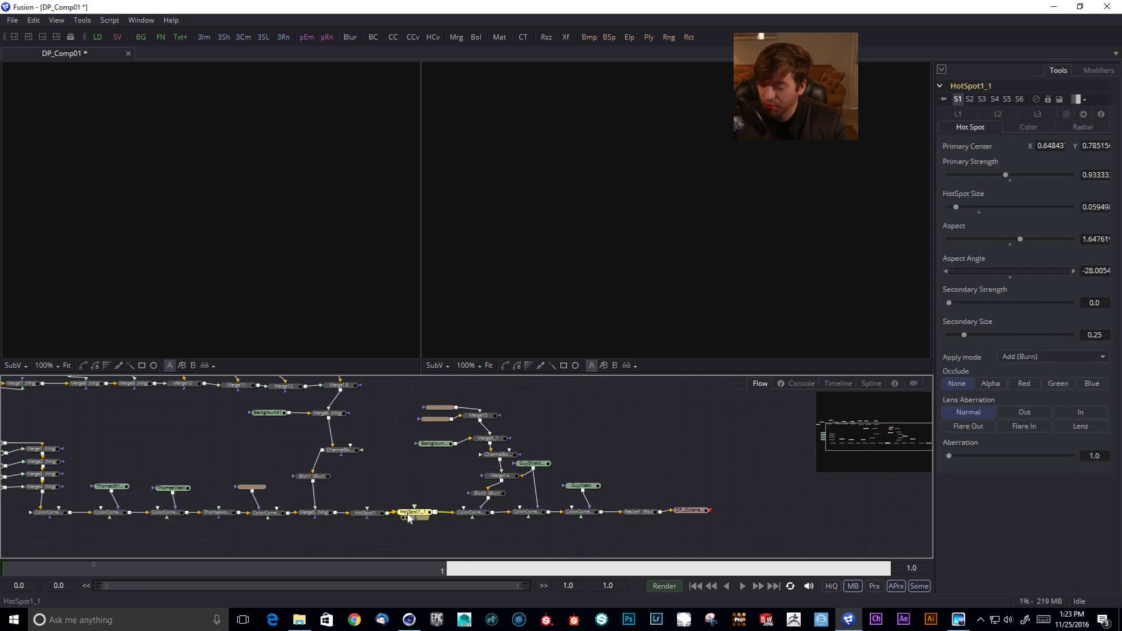
scroll(510, 525, "up", 2, "ctrl")
middle_click_drag(579, 420, 499, 437)
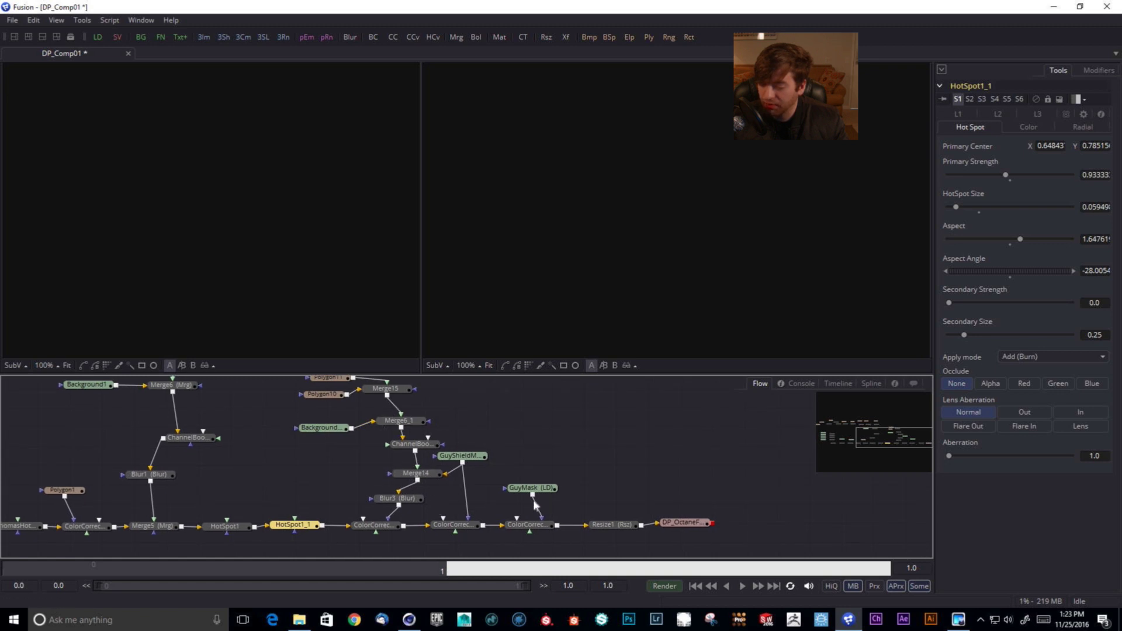
middle_click_drag(615, 466, 398, 461)
Step: Show ColorCorrector1's output in the second viewer with the whole helmet in frame
left_click(184, 498)
key("1")
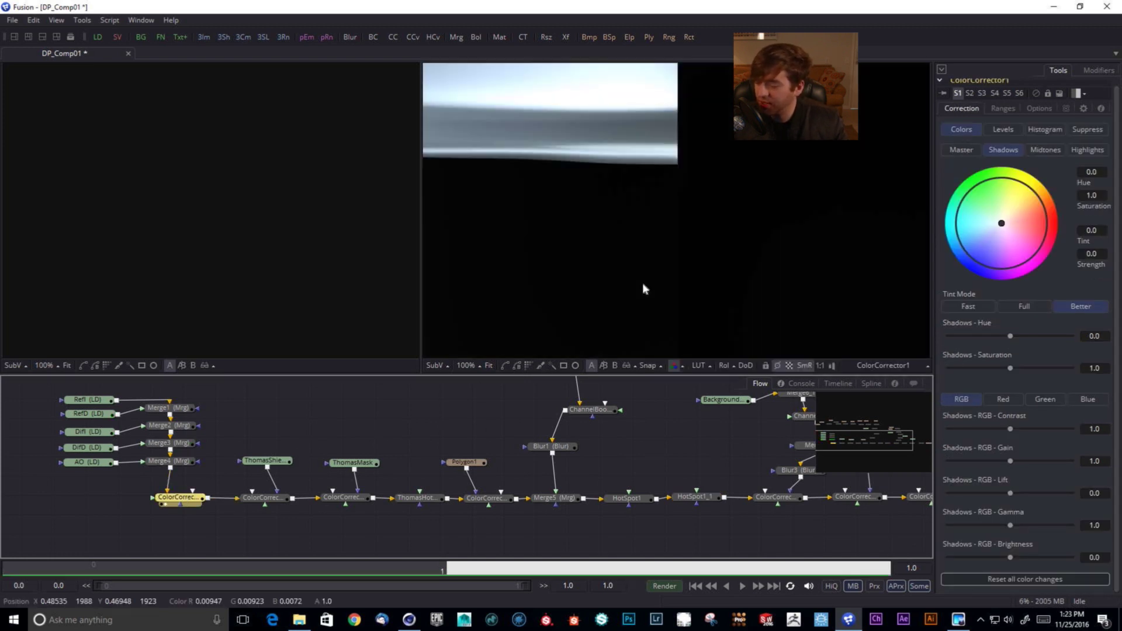
scroll(648, 265, "down", 8, "ctrl")
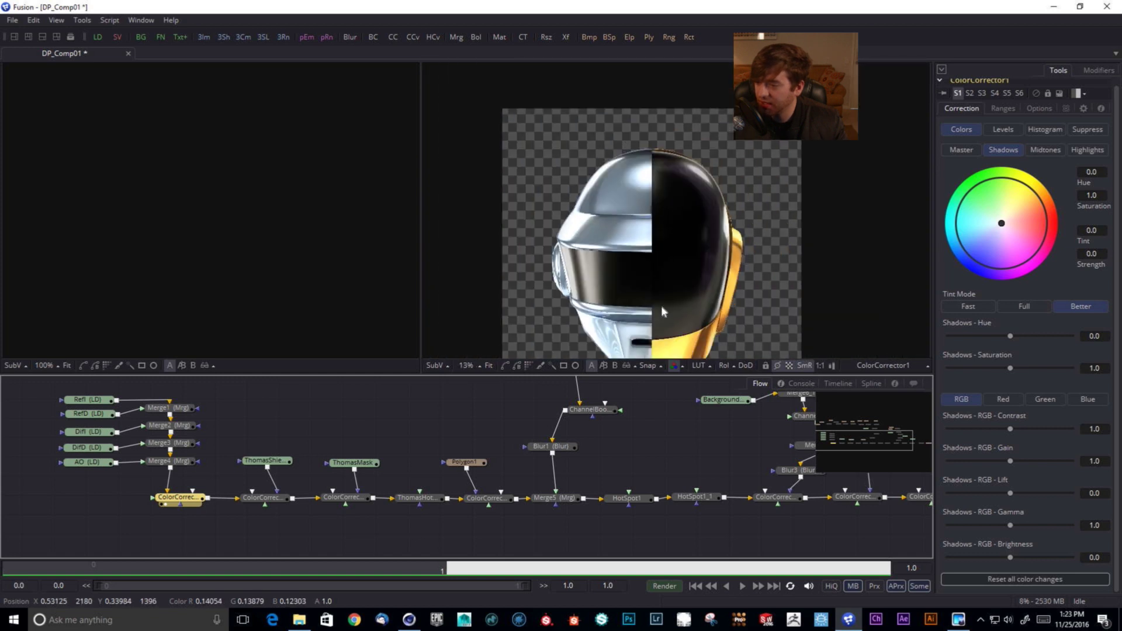
middle_click_drag(692, 236, 681, 174)
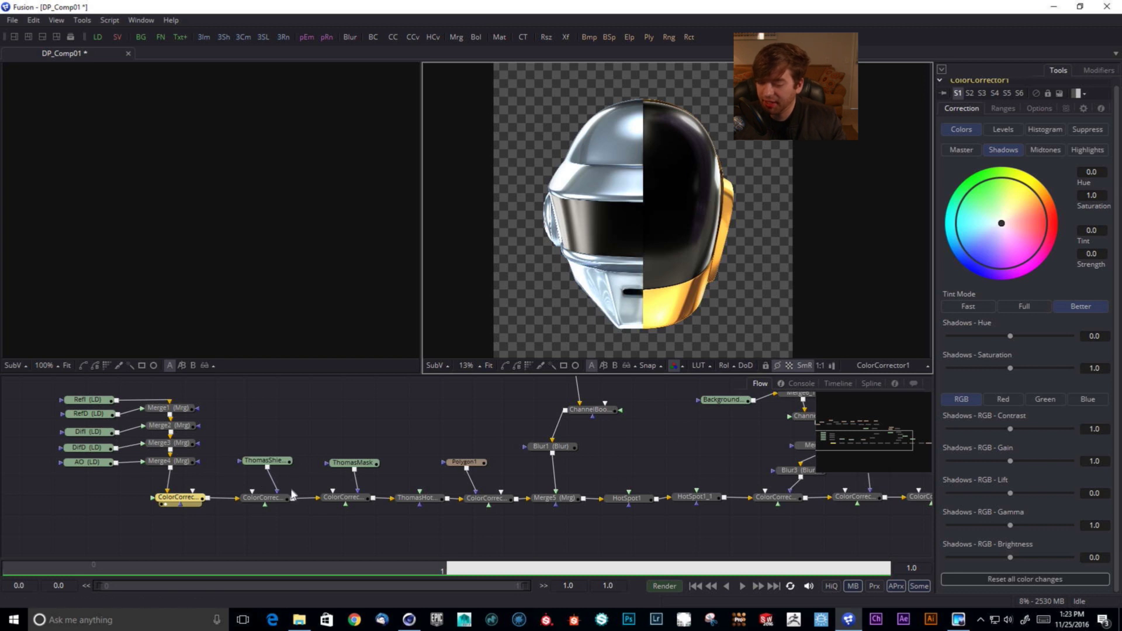
Step: Load ColorCorrector2 into the second viewer and ColorCorrector1 into the first, fitted to the viewer, for a side-by-side comparison
left_click(274, 498)
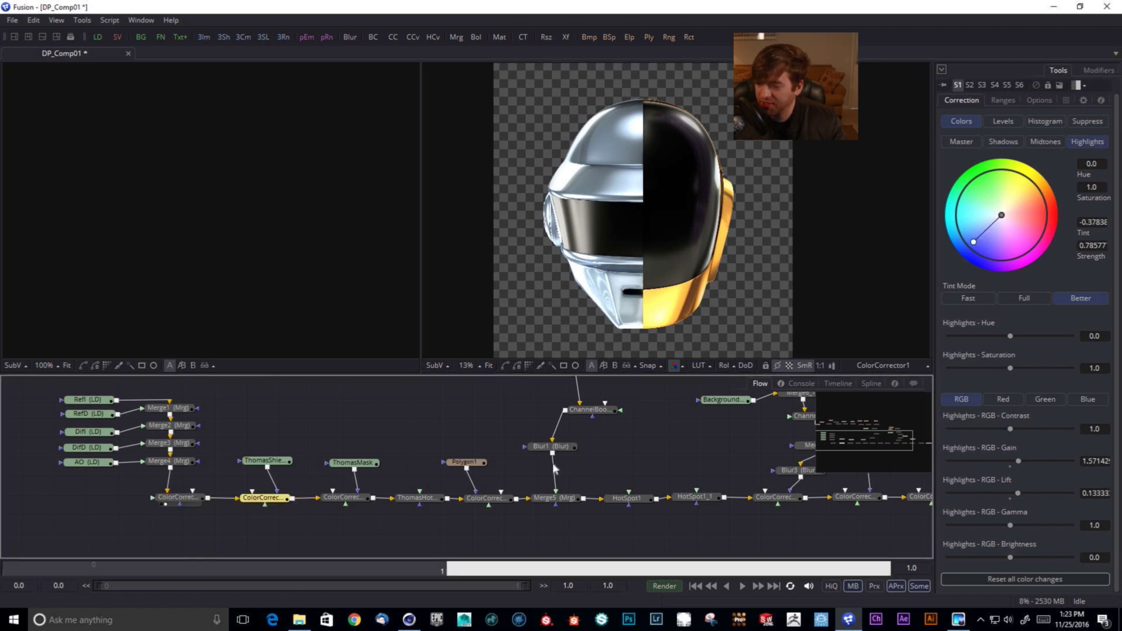
key("2")
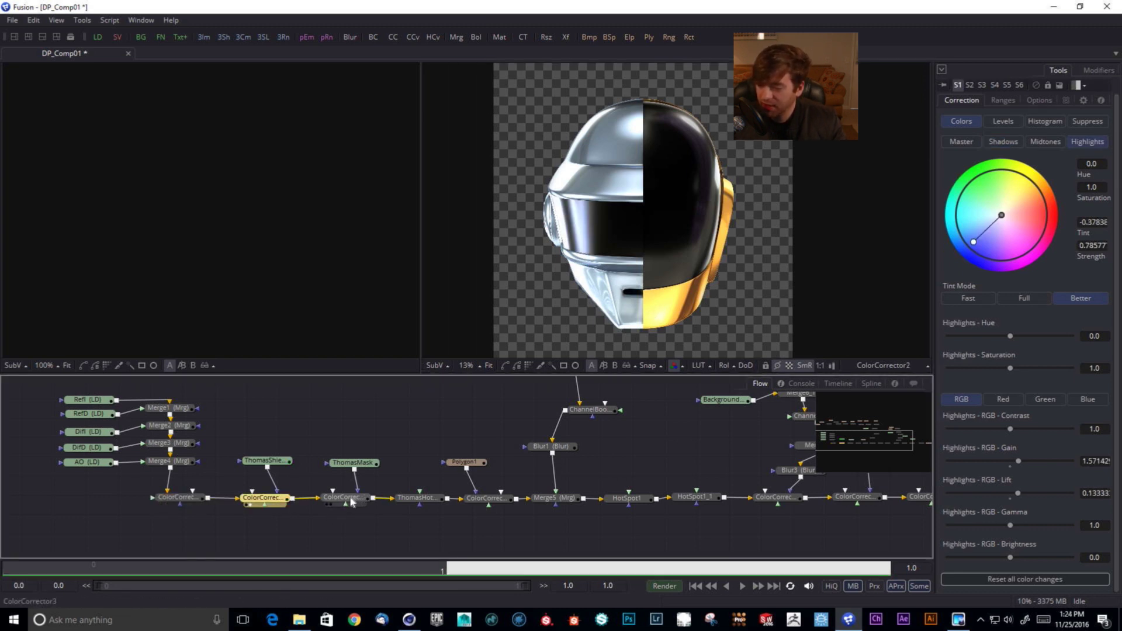
left_click(175, 497)
key("1")
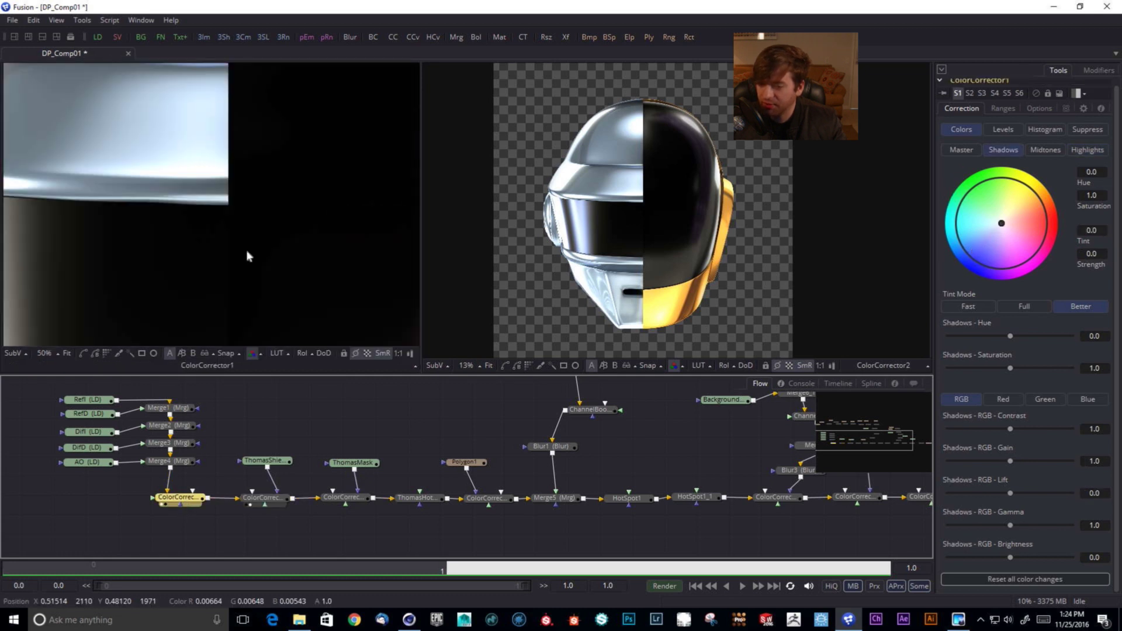
key("ctrl+f")
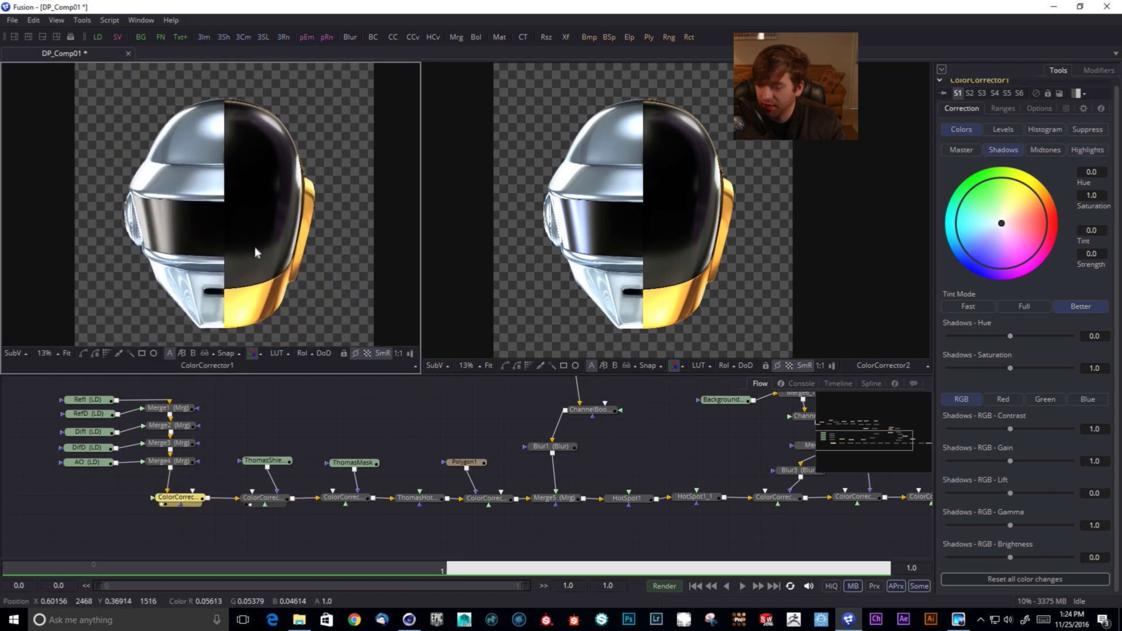
Step: Inspect ColorCorrector2's highlight tint settings, and show ColorCorrector3's result in the second viewer
left_click(270, 498)
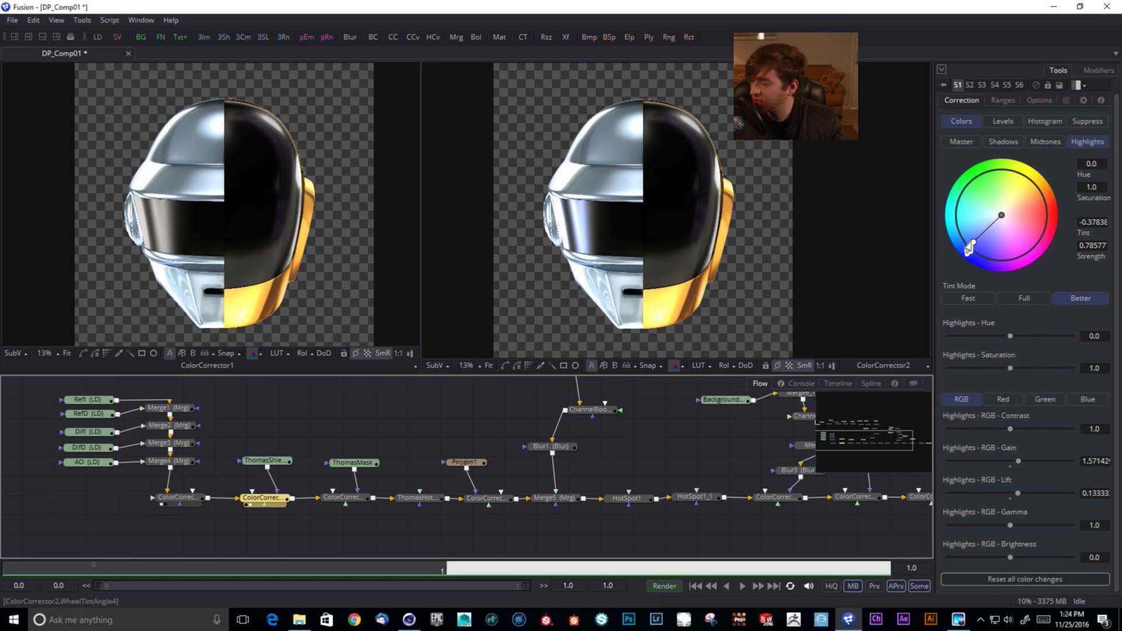
left_click(345, 498)
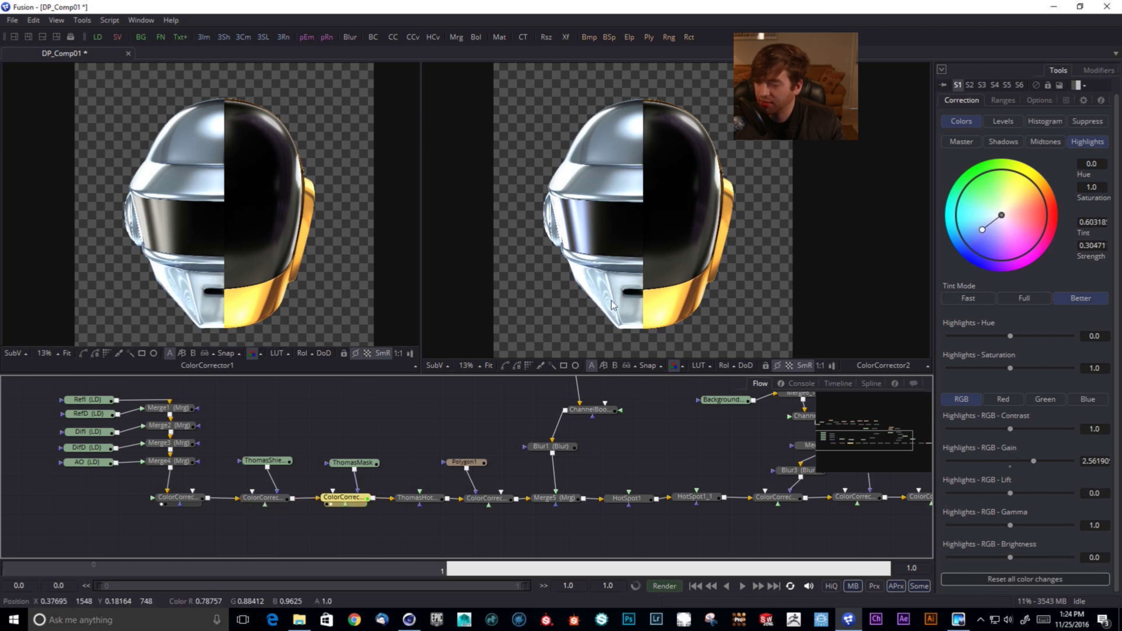
key("2")
left_click_drag(358, 505, 358, 506)
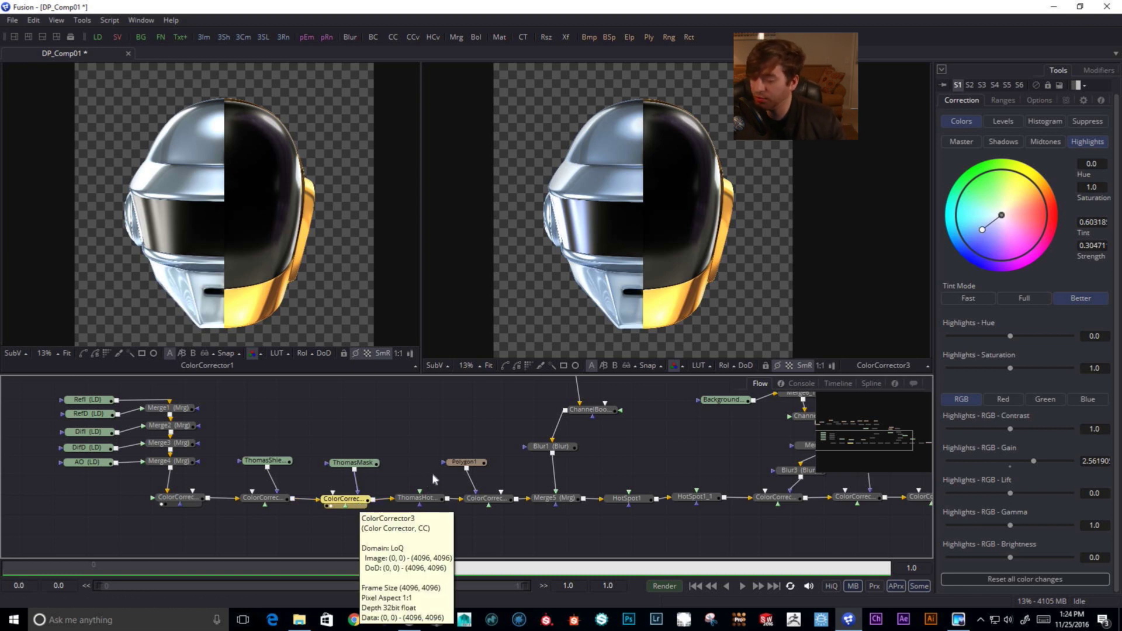
Step: Show ThomasHotSpot1 in the second viewer and deselect the node to hide its on-screen controls
left_click(434, 503)
key("2")
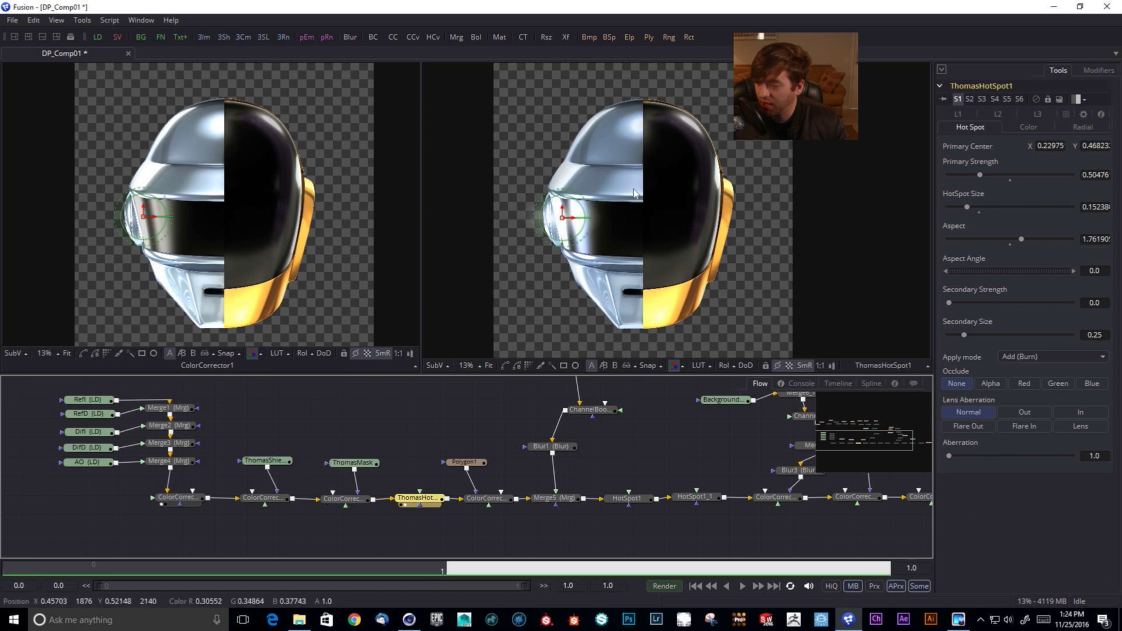
left_click(594, 332)
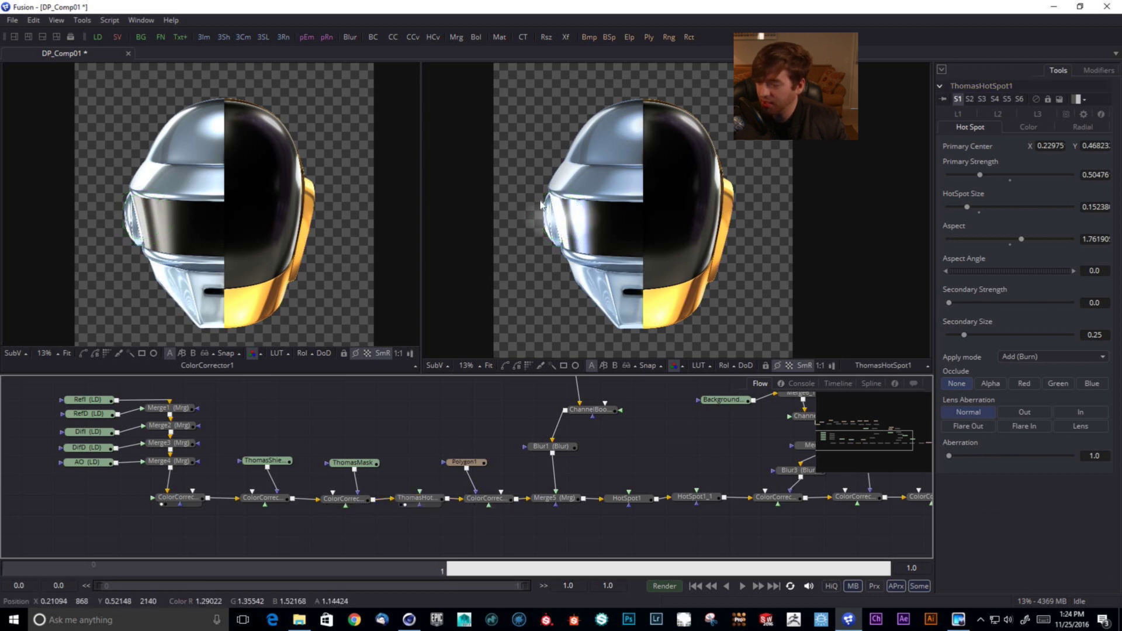
Step: View ColorCorrector4 in the second viewer and check the outline of its Polygon1 mask over the helmet's chin
left_click(500, 506)
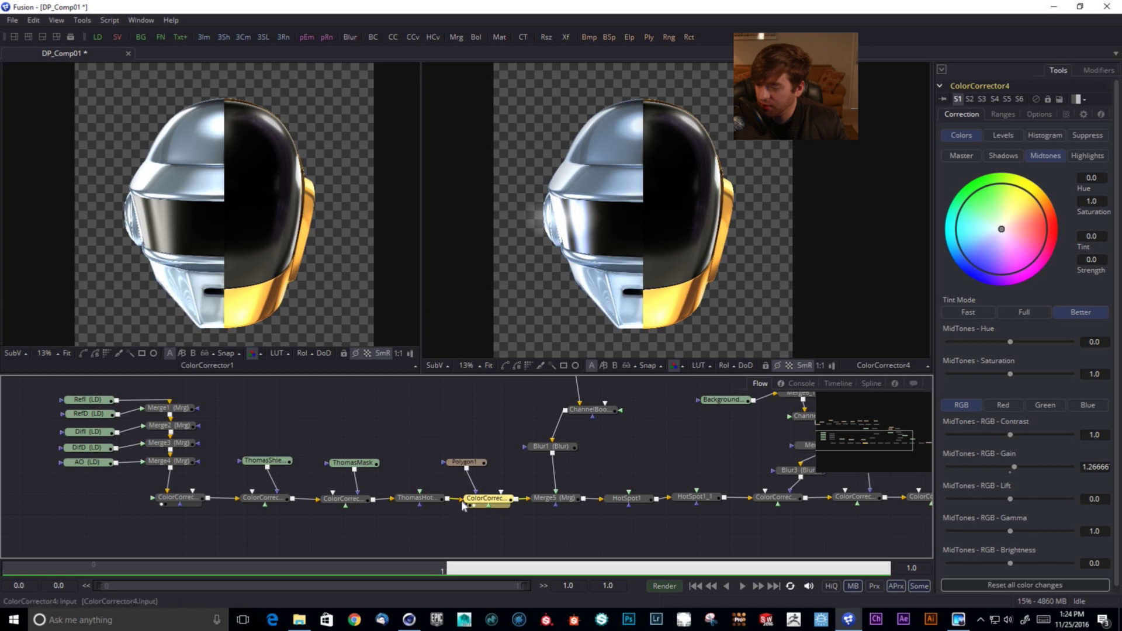
left_click(464, 462)
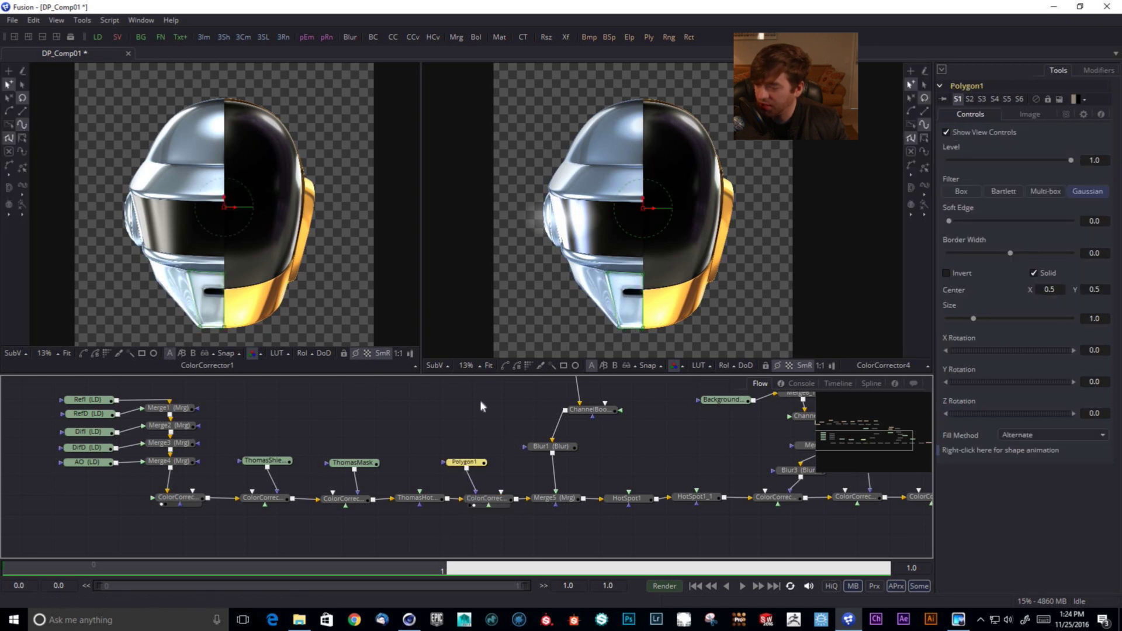
left_click(453, 471)
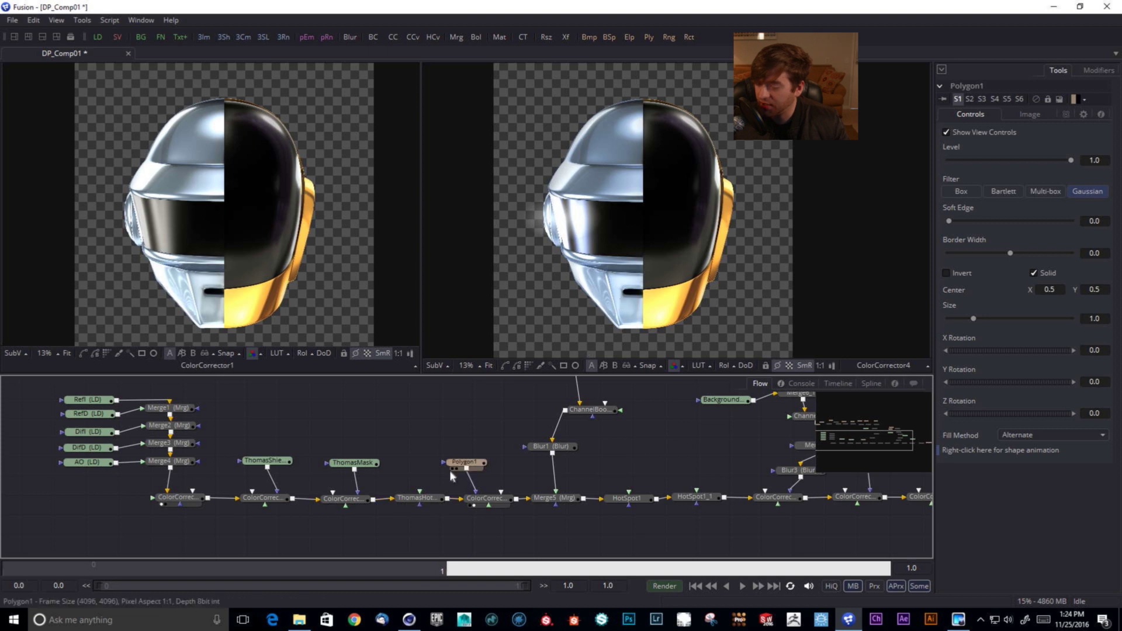
Step: Alternate the second viewer between ThomasHotSpot1 and ColorCorrector4 to compare the chin correction
left_click(430, 499)
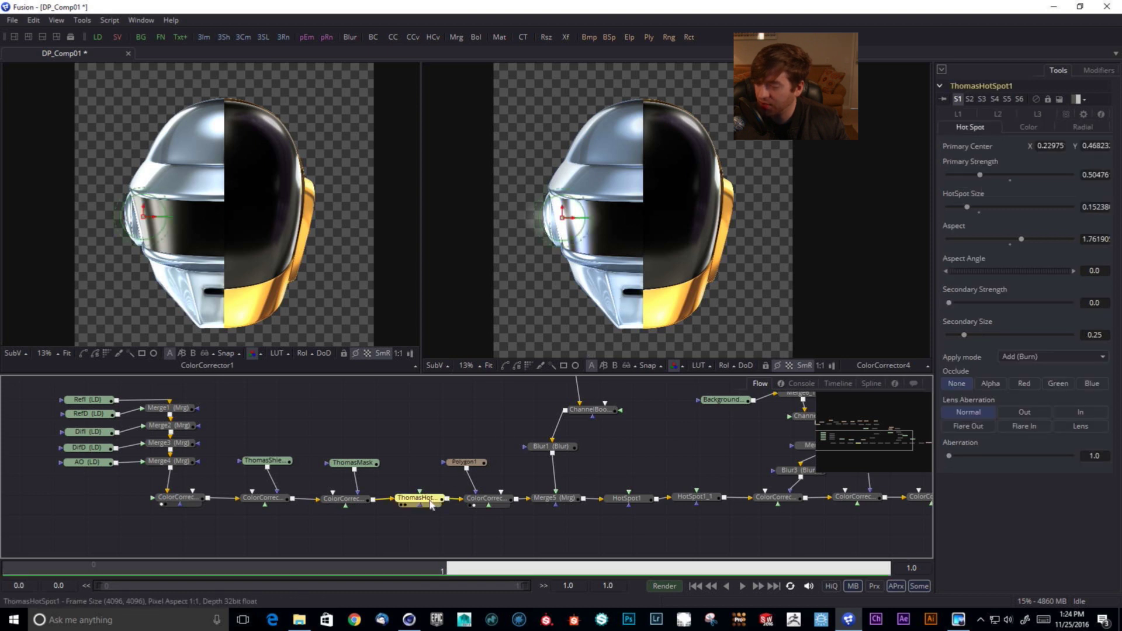
left_click(496, 504)
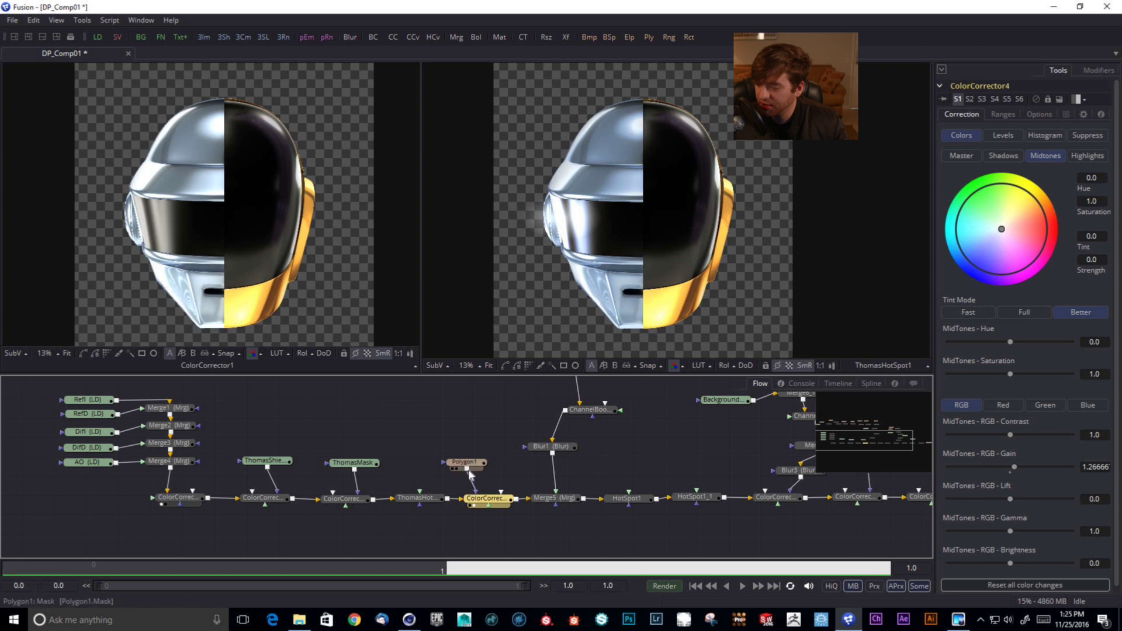
left_click(426, 502)
key("2")
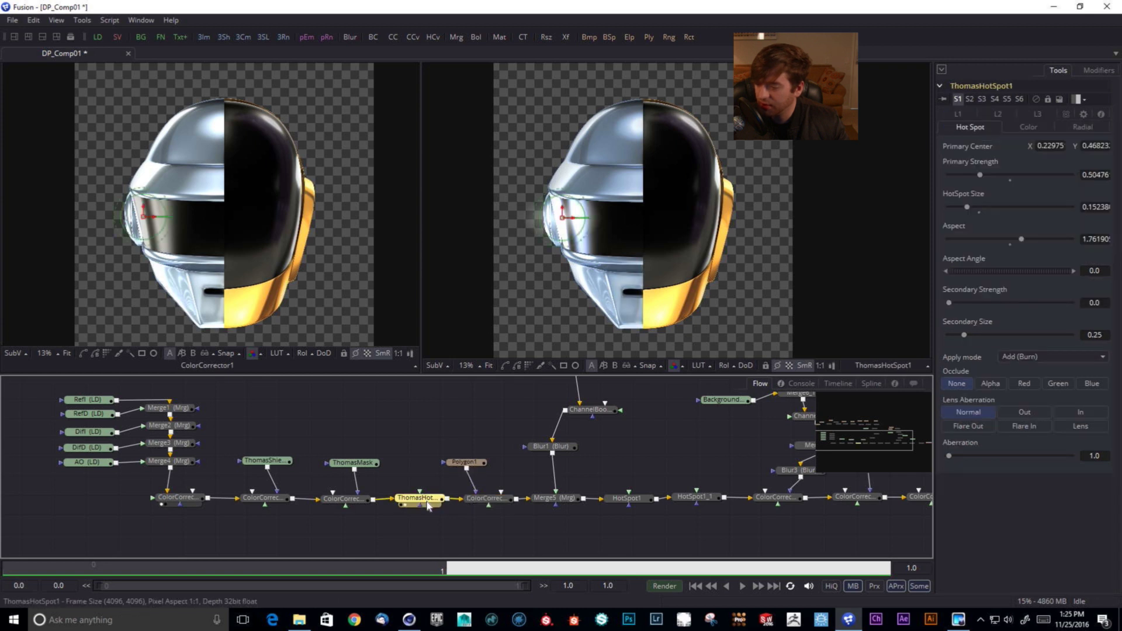
left_click(488, 500)
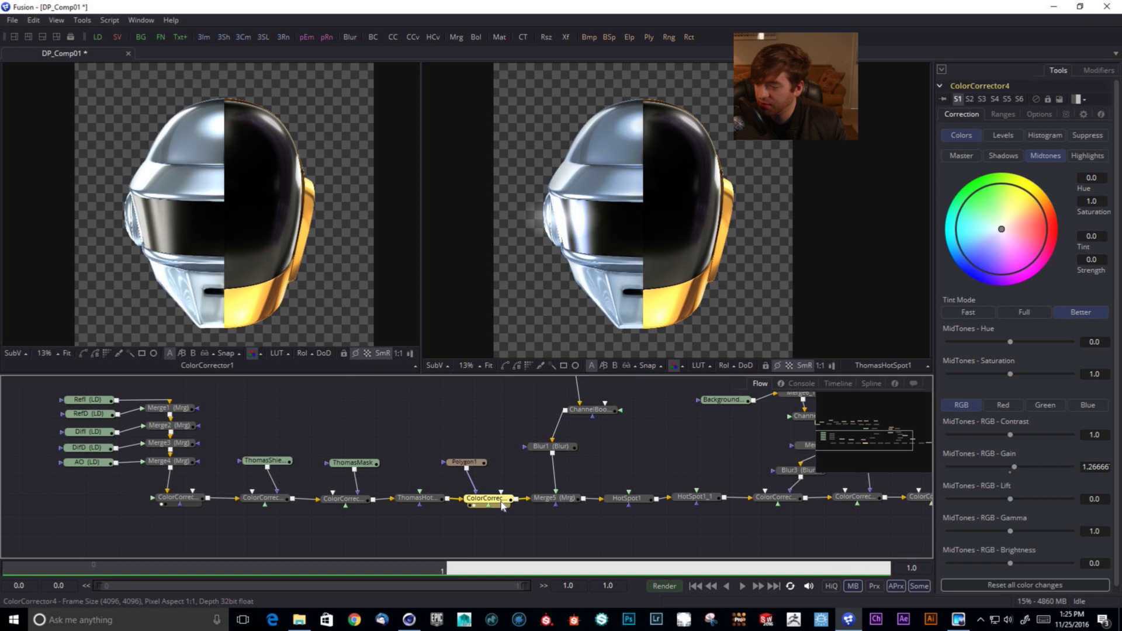
Step: Open Merge5's settings to check its apply mode, and locate the chain of polygon merges that feeds it
middle_click_drag(520, 462, 481, 463)
left_click(444, 499)
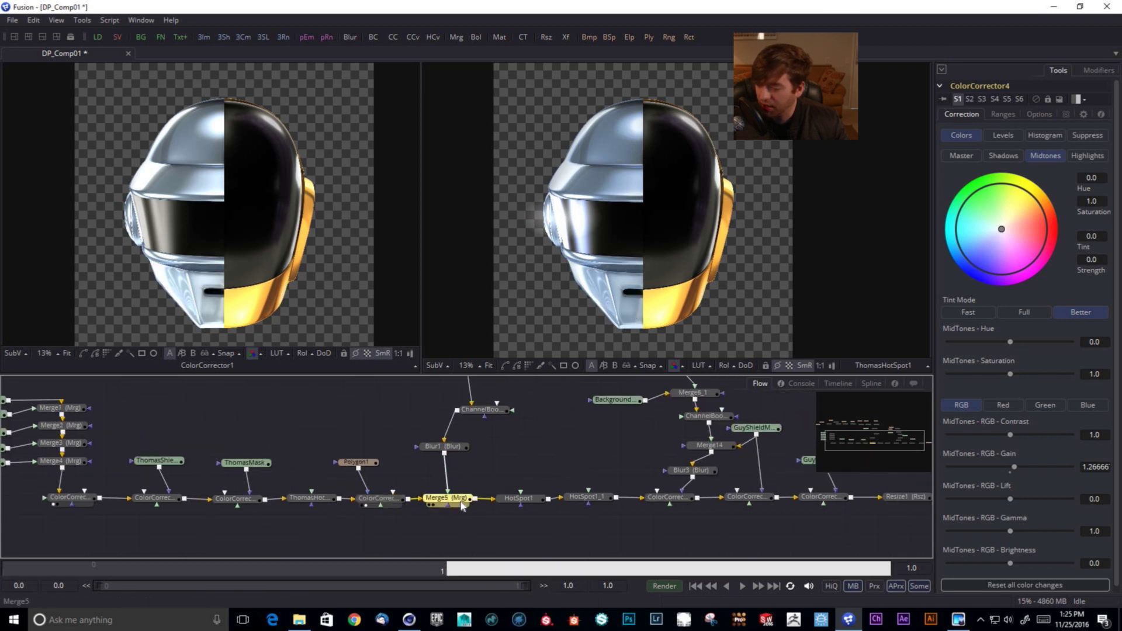
scroll(514, 454, "down", 5, "ctrl")
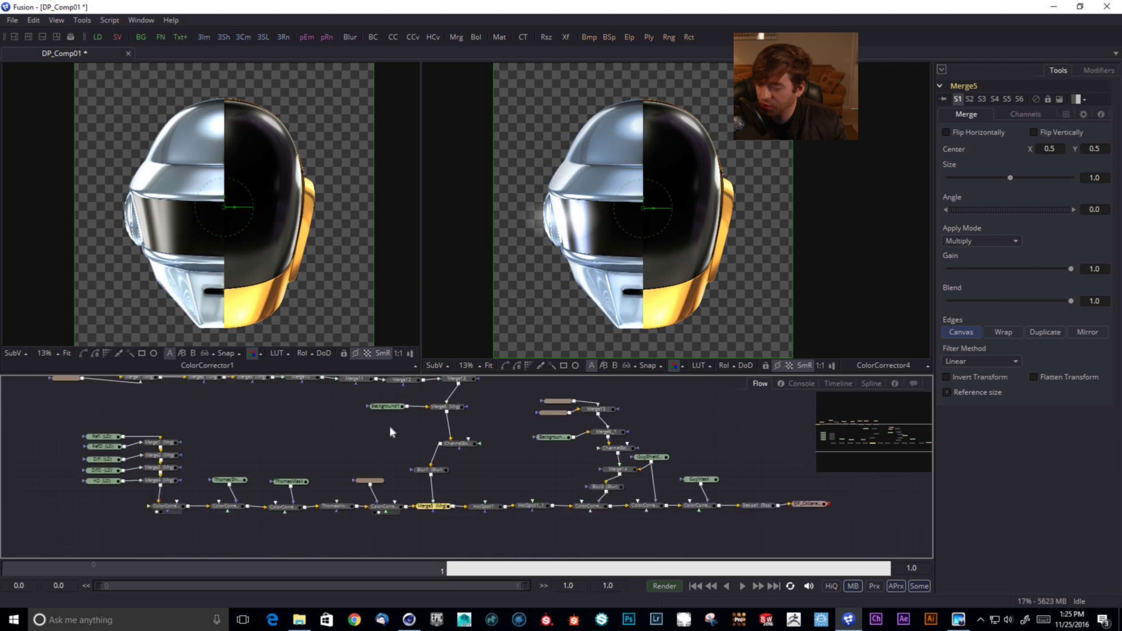
middle_click_drag(255, 401, 290, 435)
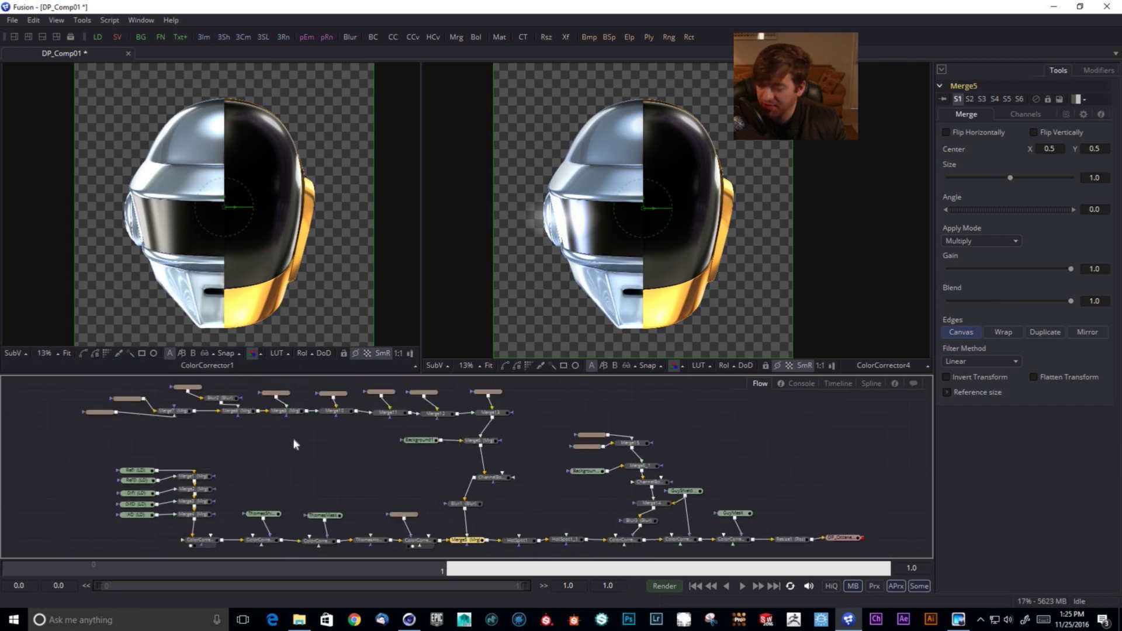
Step: Select the upper chain's polygon masks one by one, including Polygon6, Polygon8, Polygon4, Polygon3 and Polygon2, to see their shapes on the helmet
left_click(336, 394)
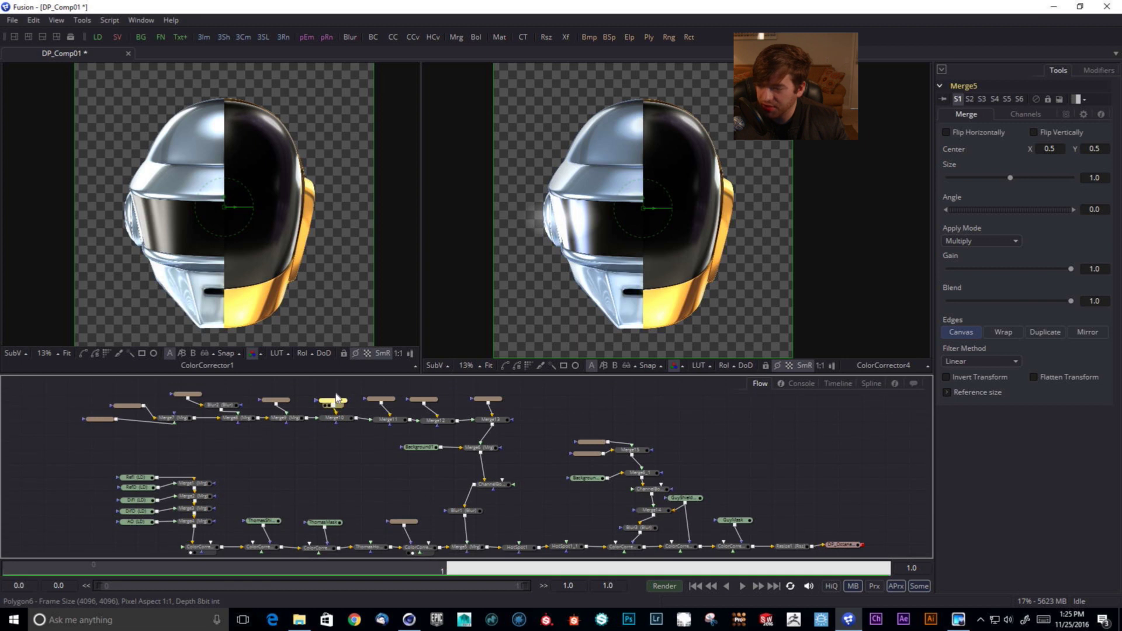
left_click(379, 400)
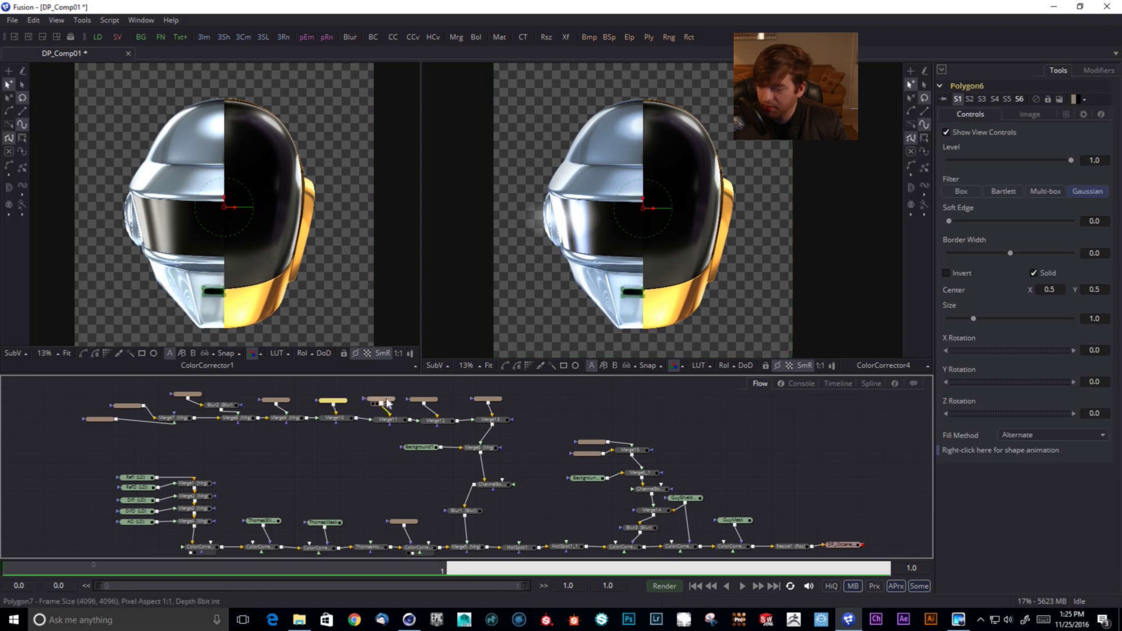
left_click(429, 404)
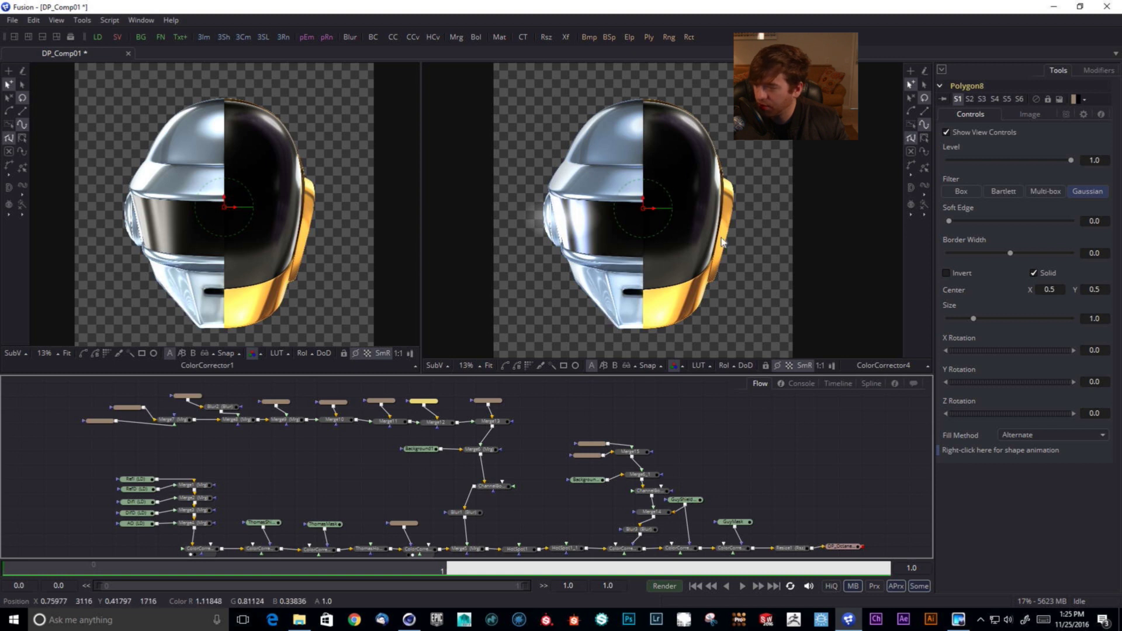
left_click(192, 398)
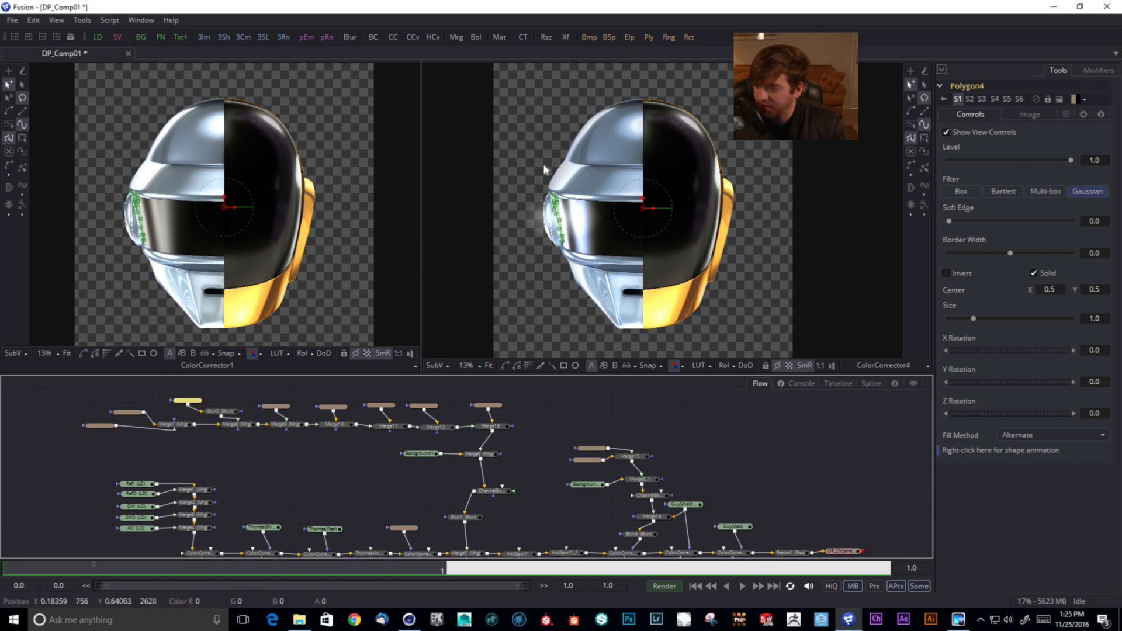
left_click(129, 412)
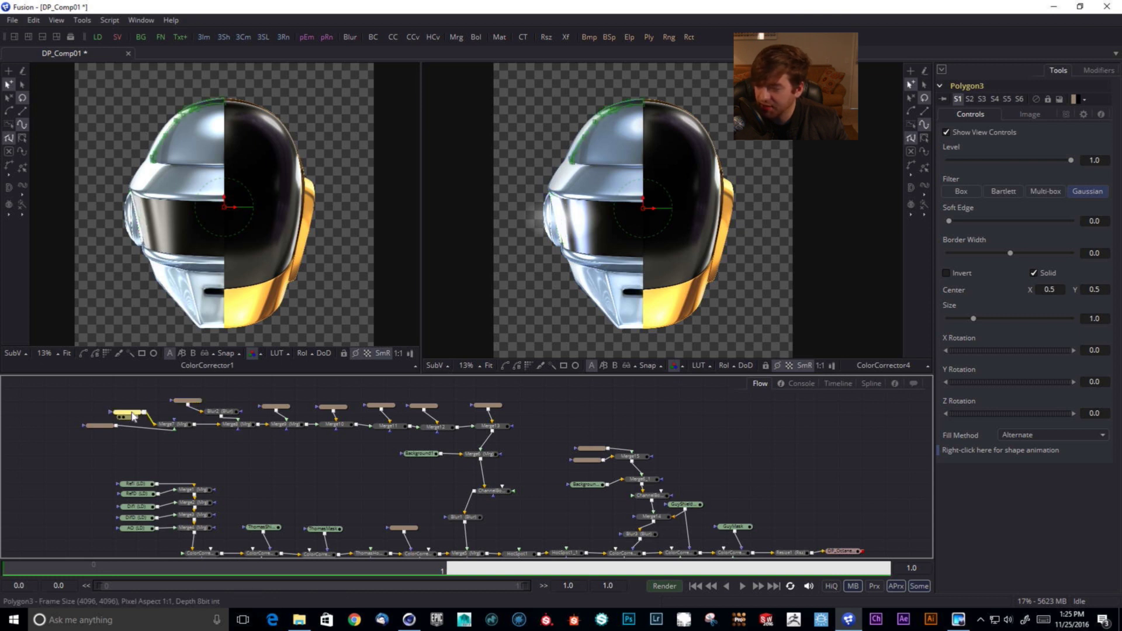
left_click(94, 425)
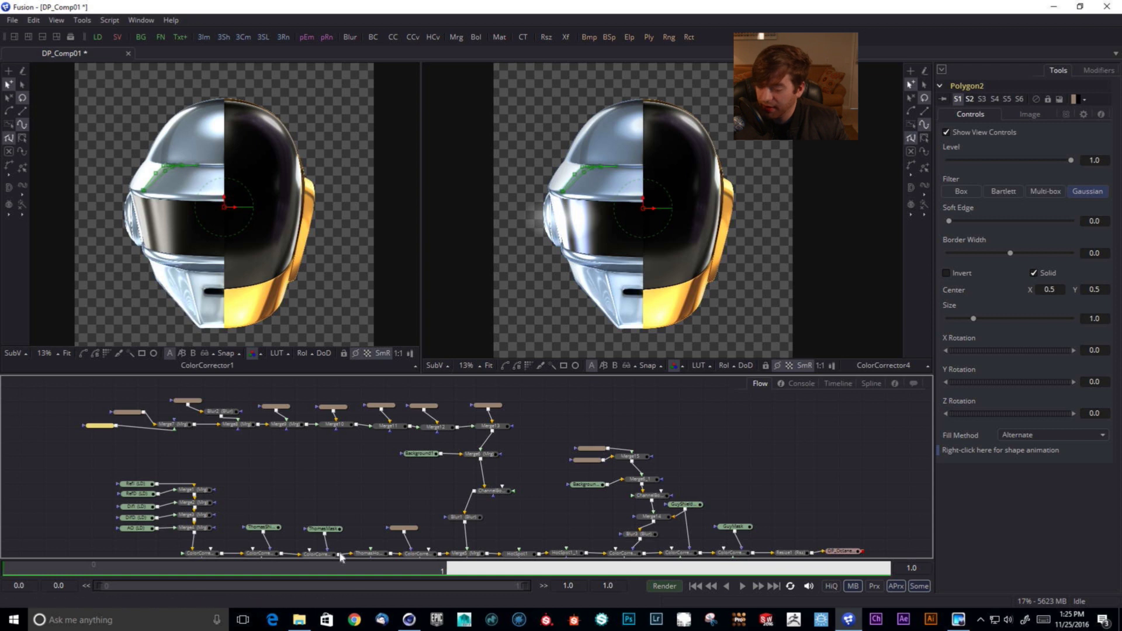
Step: Display Merge5's result in the second viewer to examine the multiplied polygon shading on the helmet
middle_click_drag(381, 501, 351, 471)
left_click(437, 523)
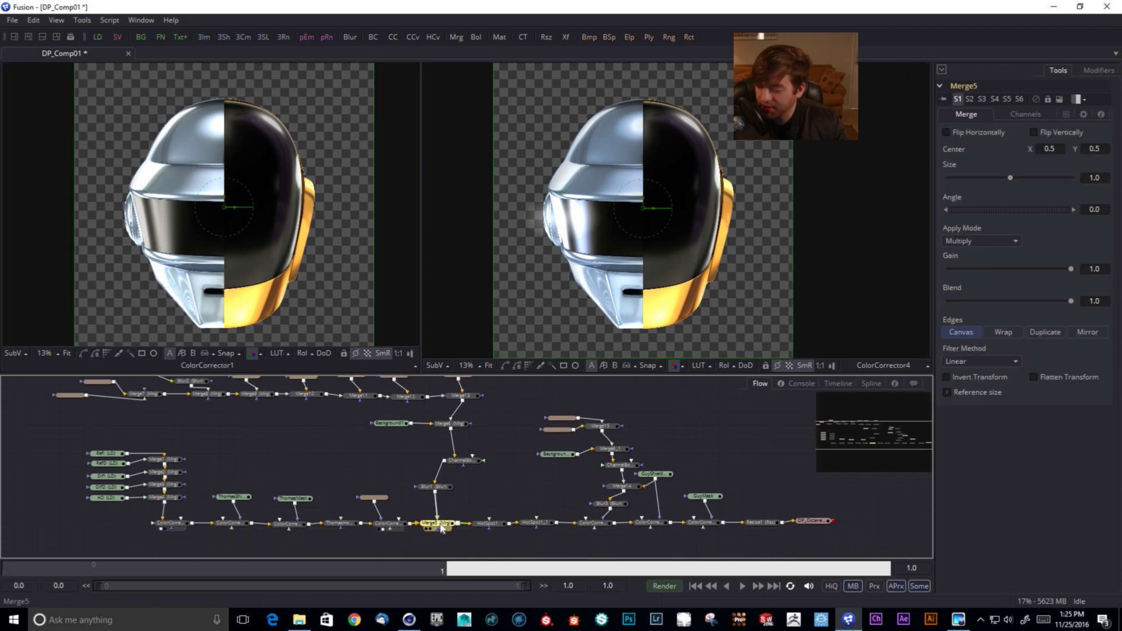
key("2")
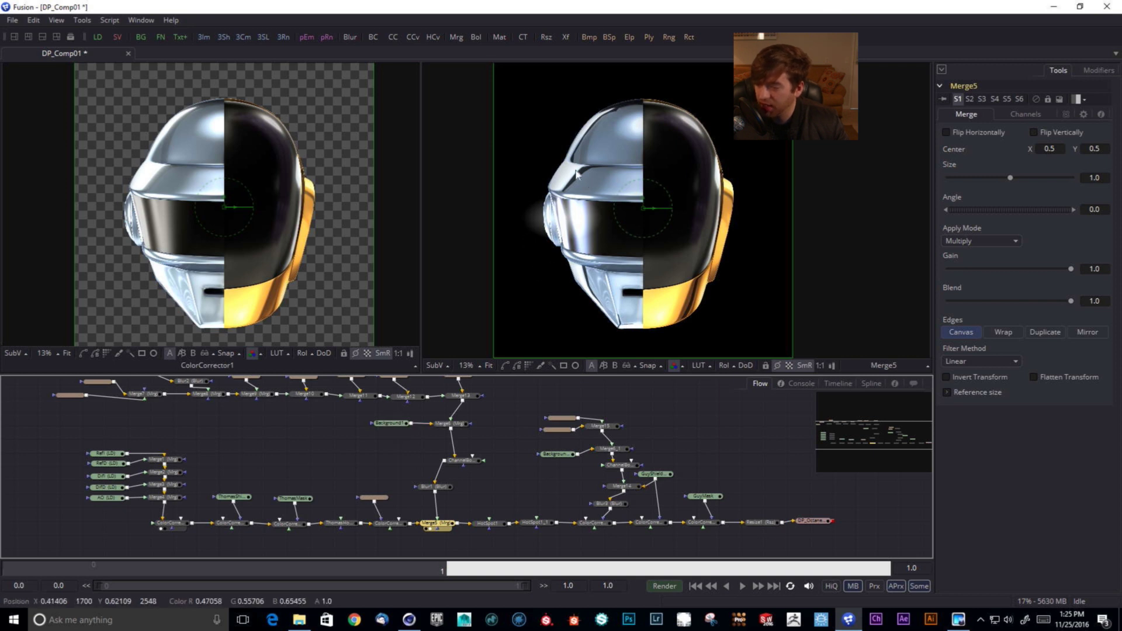
Step: Open Blur1's settings to check the filter and blur size applied before Merge5
middle_click_drag(283, 464, 266, 468)
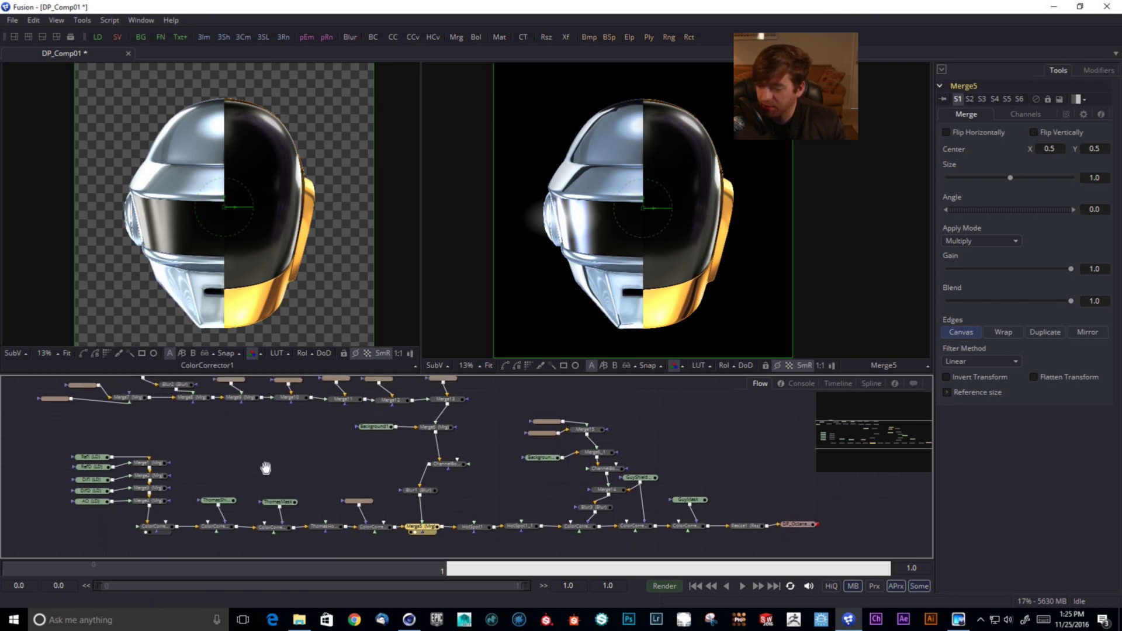
left_click(421, 492)
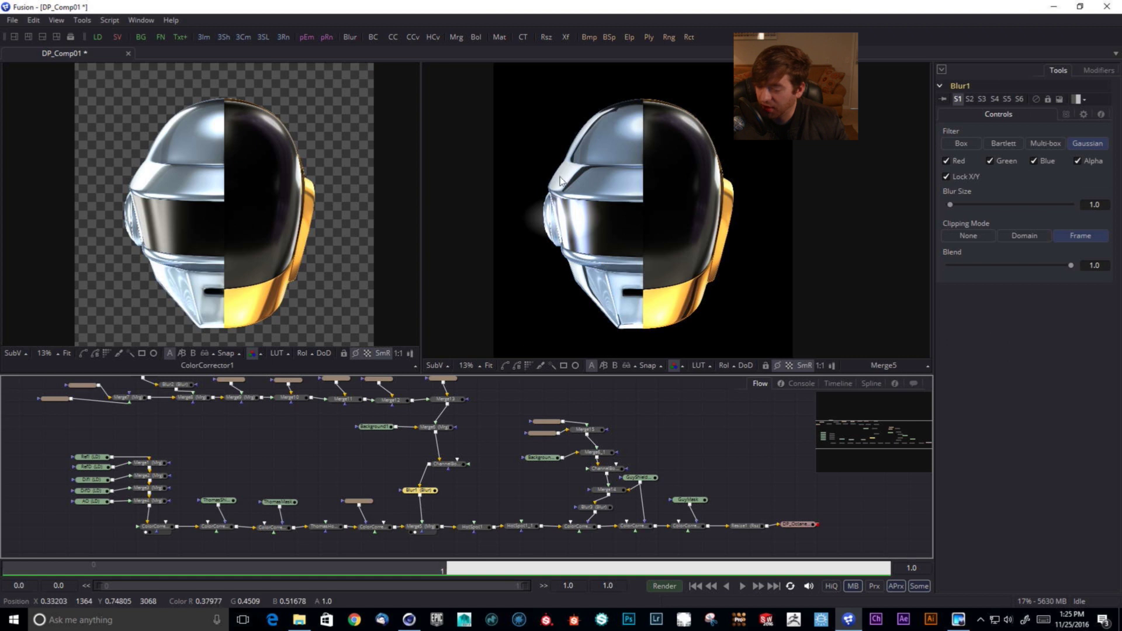
scroll(444, 462, "up", 2)
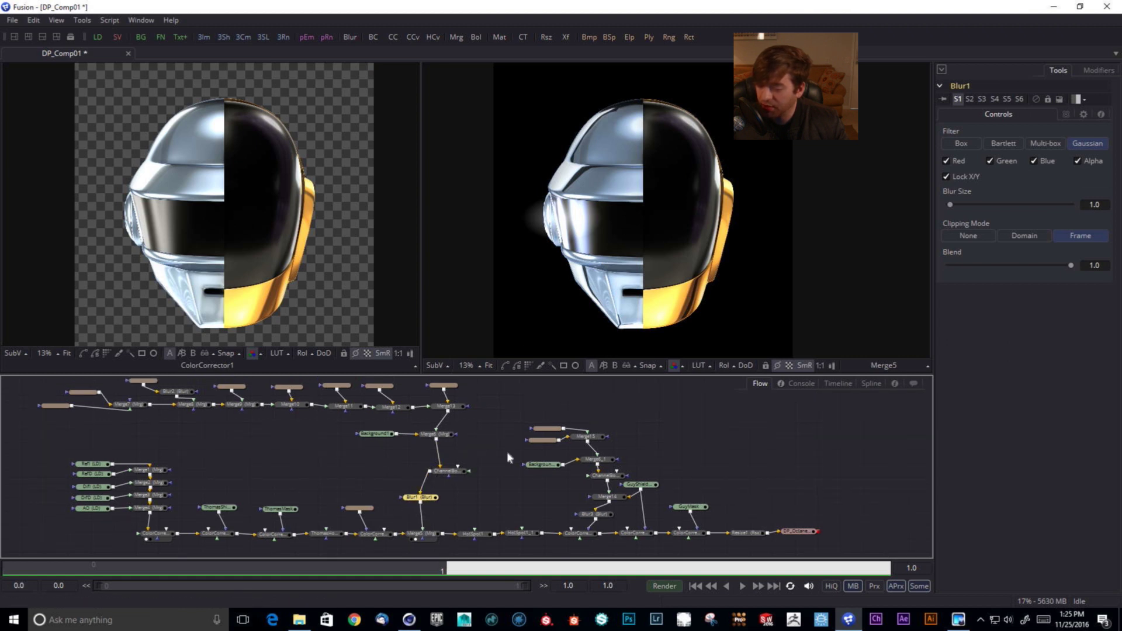
Step: Select Polygon7 in the upper merge chain and open its image settings to check the output size
scroll(363, 465, "left", 2, "shift")
scroll(262, 464, "left", 1, "shift")
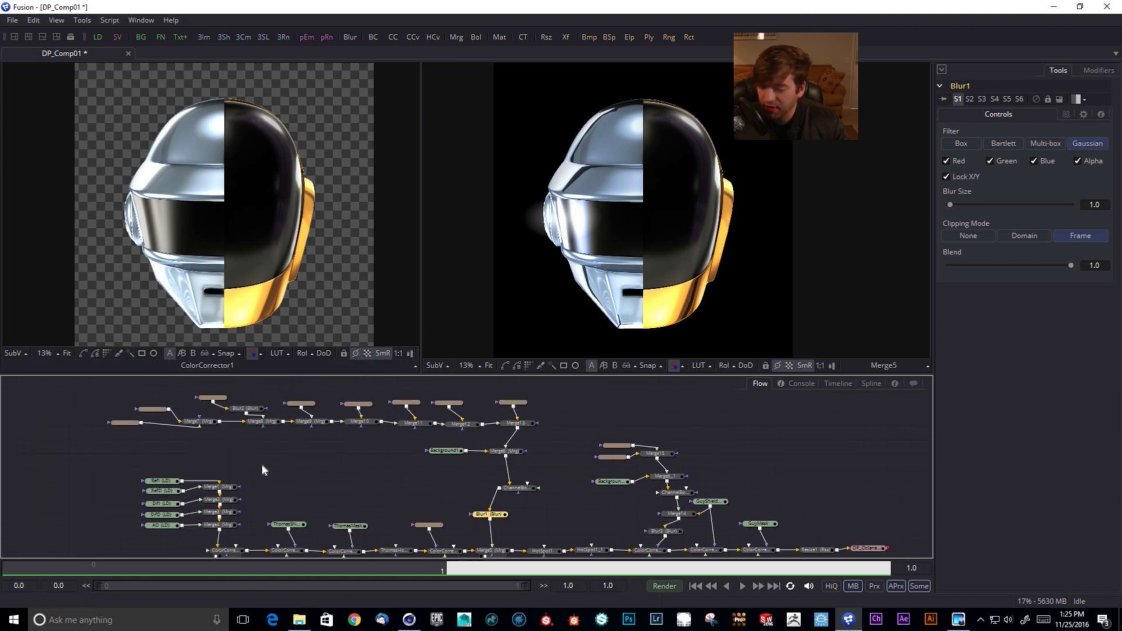
scroll(187, 424, "up", 2, "ctrl")
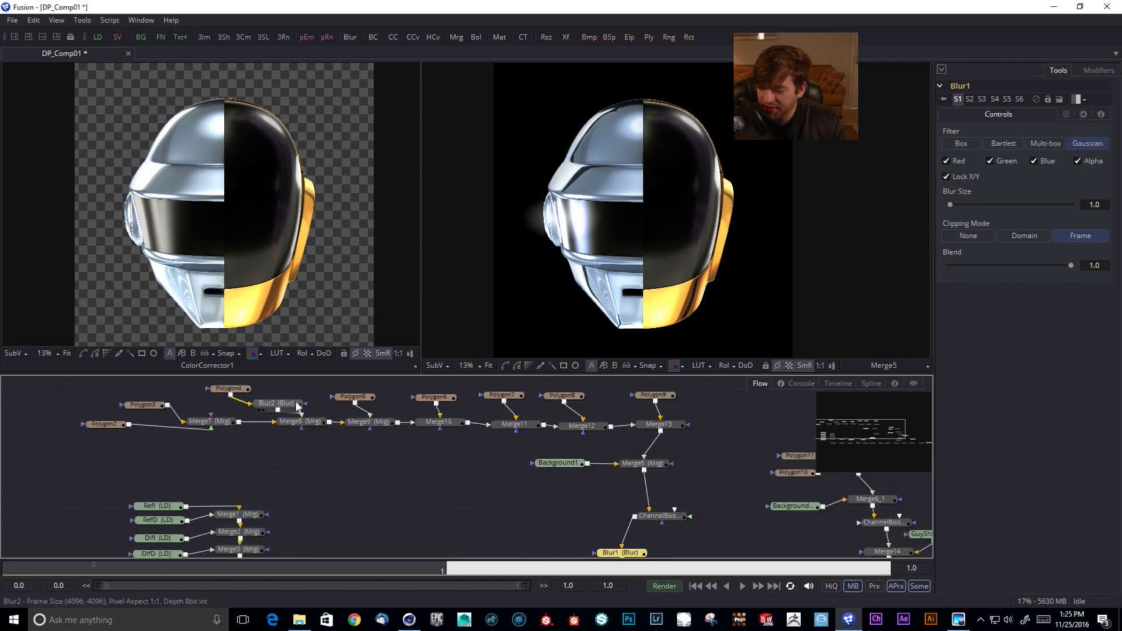
middle_click_drag(501, 446, 356, 442)
middle_click_drag(531, 440, 554, 453)
left_click(395, 403)
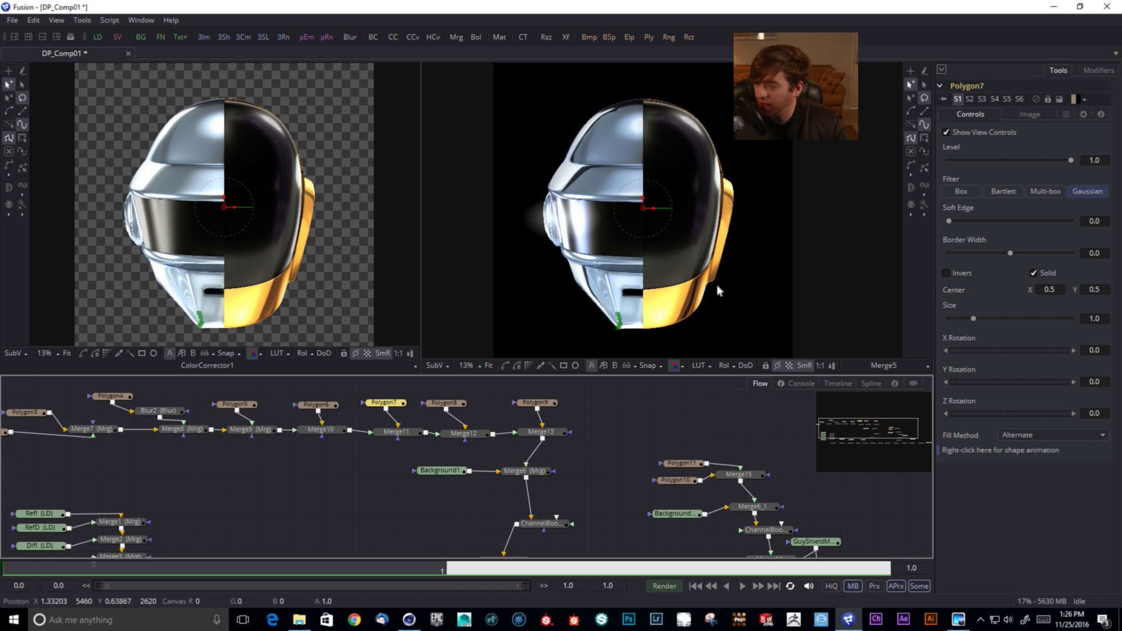
left_click(1030, 115)
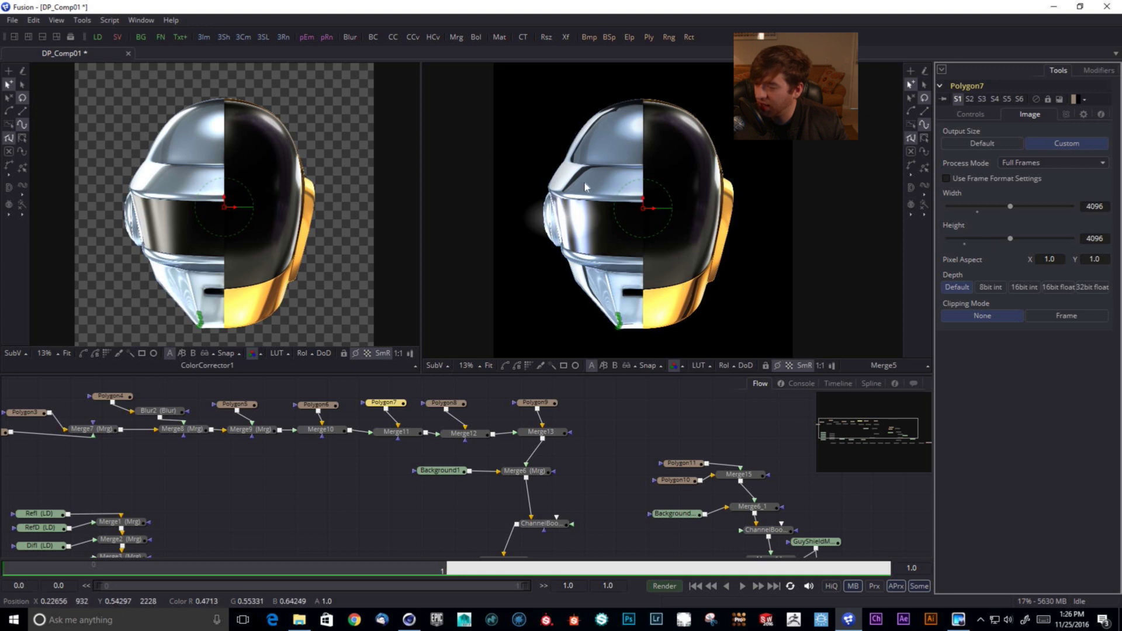
Step: Open ChannelBooleans1's settings to check its operation and the channel assignments
middle_click_drag(608, 429, 553, 410)
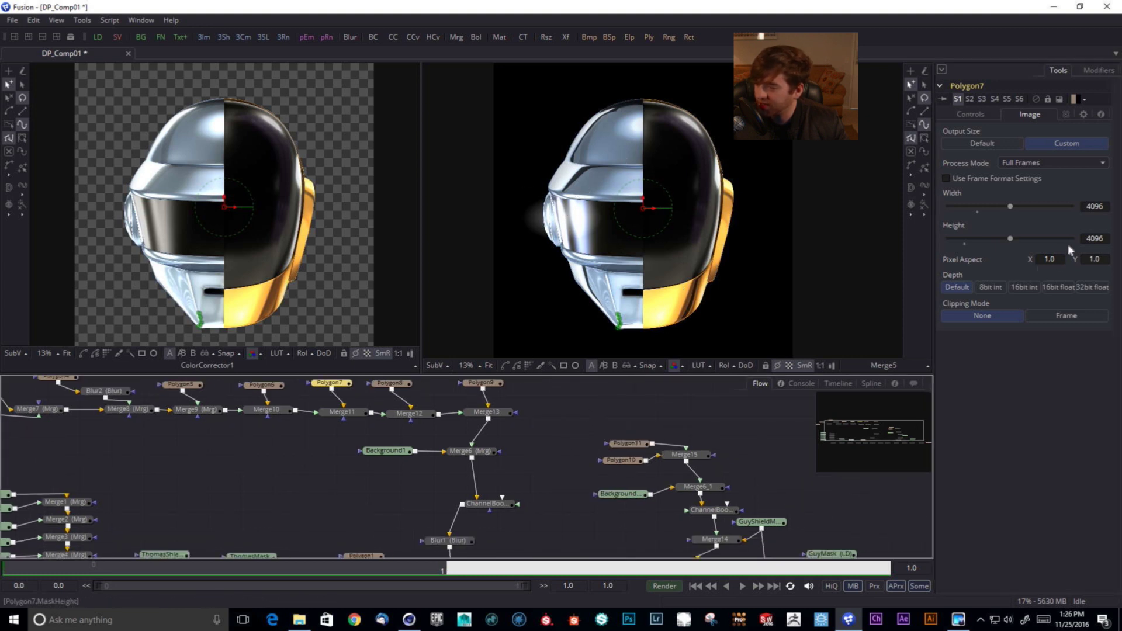
middle_click_drag(482, 506, 441, 466)
left_click(441, 466)
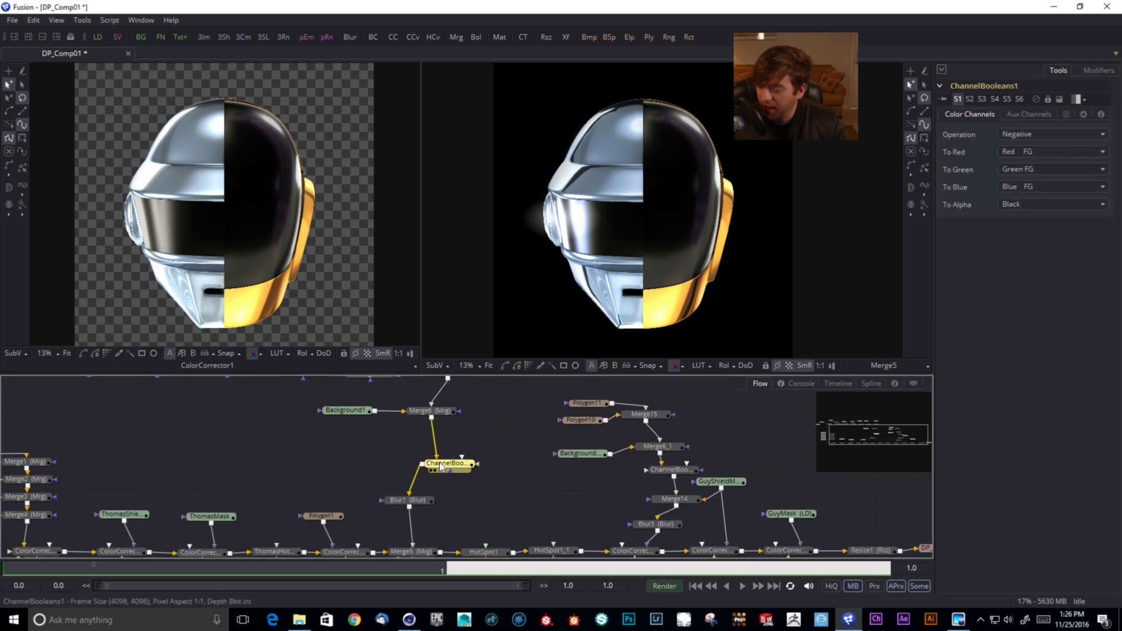
mouse_move(440, 475)
middle_mouse_down()
mouse_move(441, 498)
mouse_move(434, 482)
middle_mouse_up()
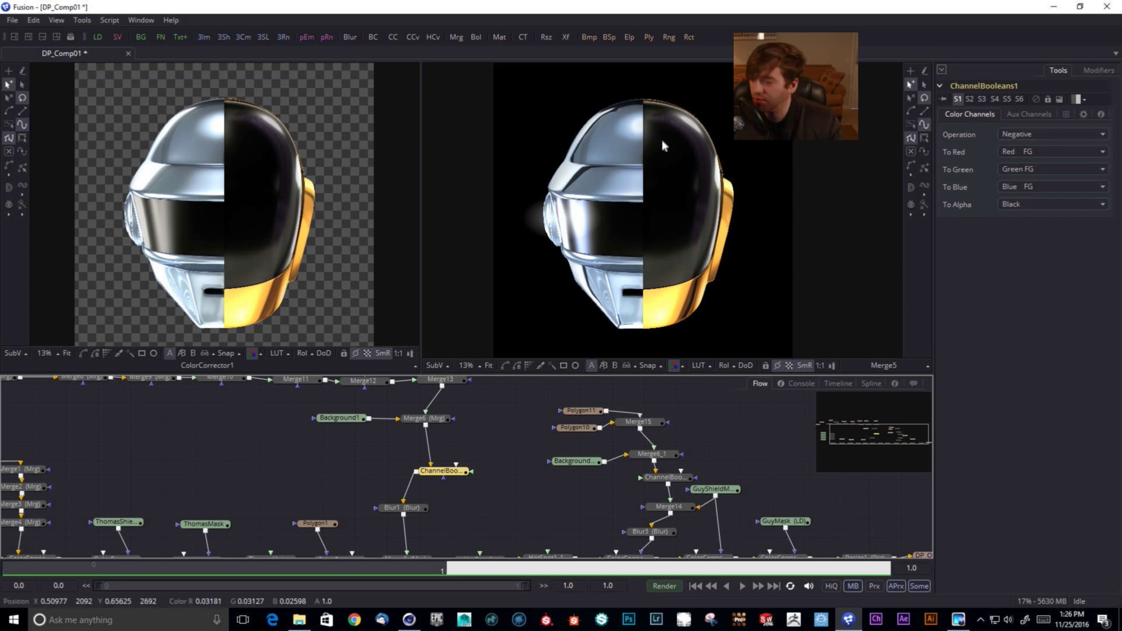
Step: Trace the chain from ChannelBooleans1 through Blur1 into Merge5, and open Merge5's settings to check its apply mode
scroll(462, 465, "down", 1)
scroll(461, 465, "down", 1)
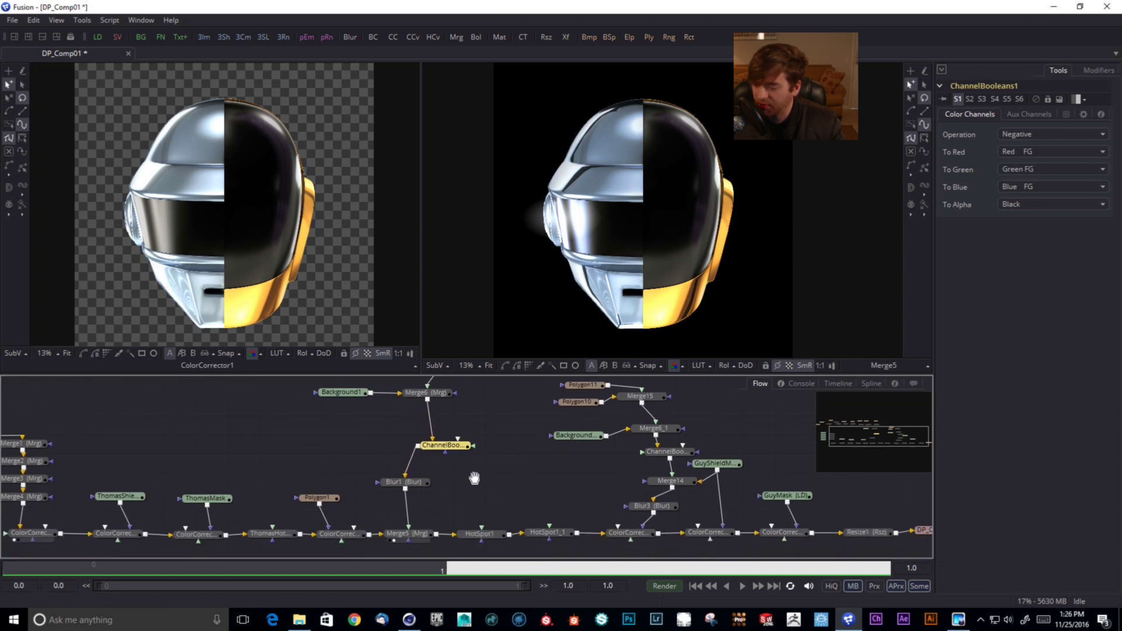
left_click(418, 476)
left_click(436, 435)
left_click(409, 472)
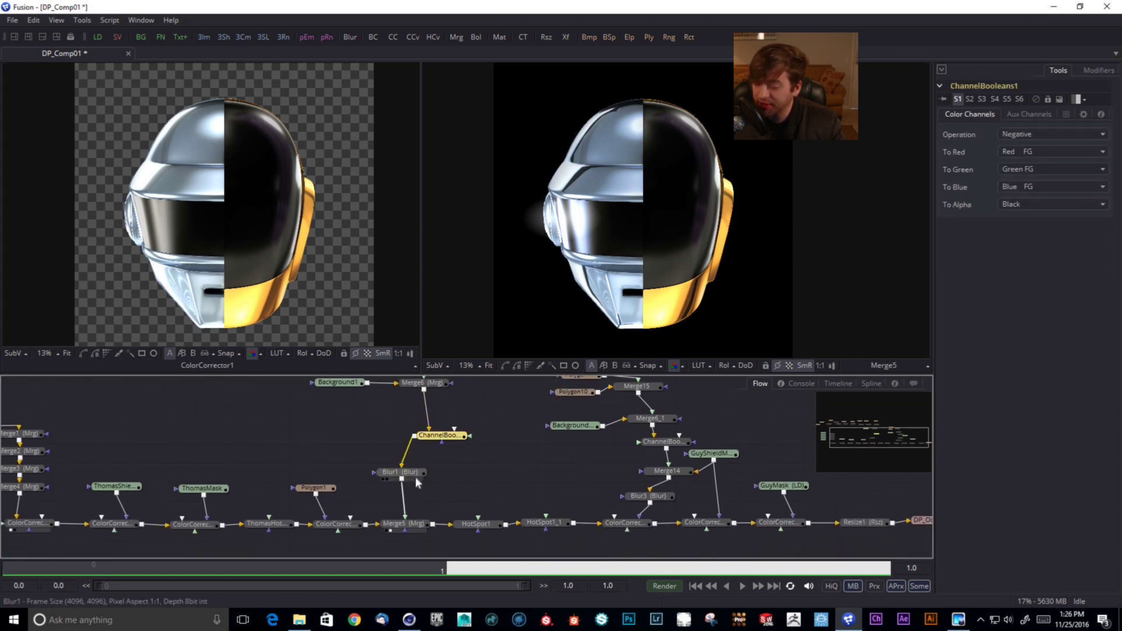
left_click(436, 436)
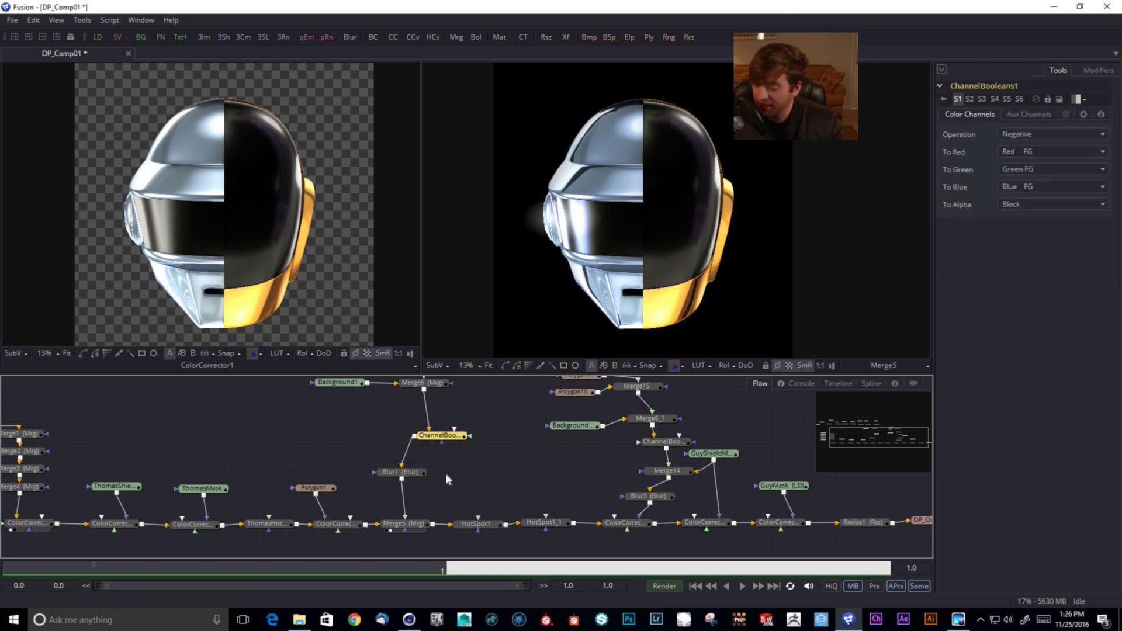
left_click(403, 473)
left_click(411, 523)
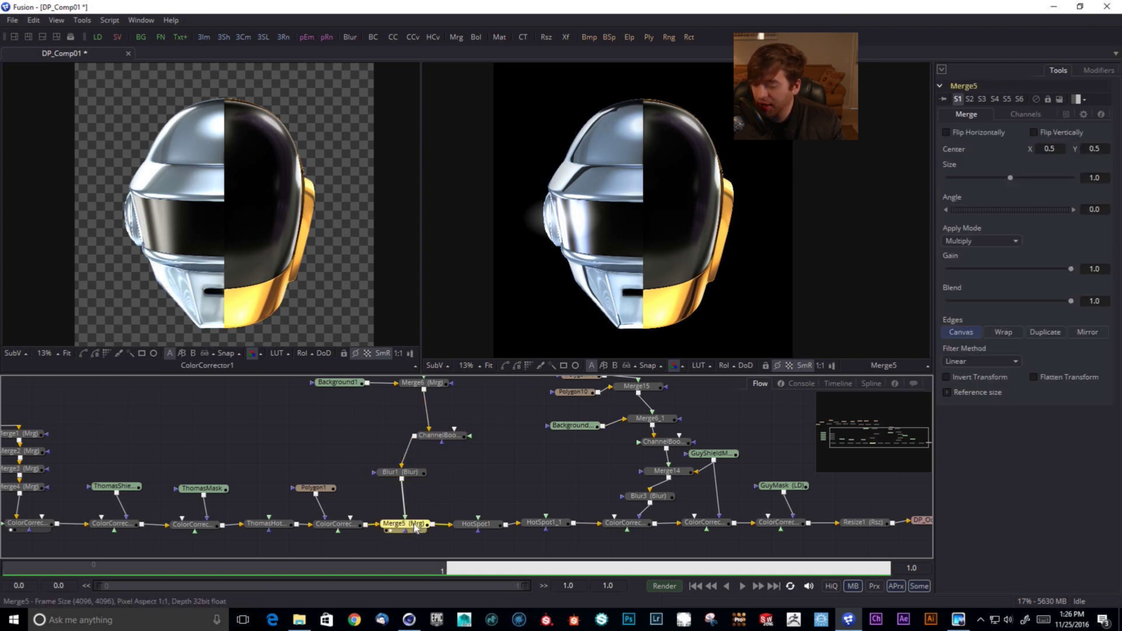
Step: Display HotSpot1 and HotSpot1_1 in the second viewer to examine the glows on the black and gold half
middle_click_drag(471, 526, 403, 516)
left_click(419, 518)
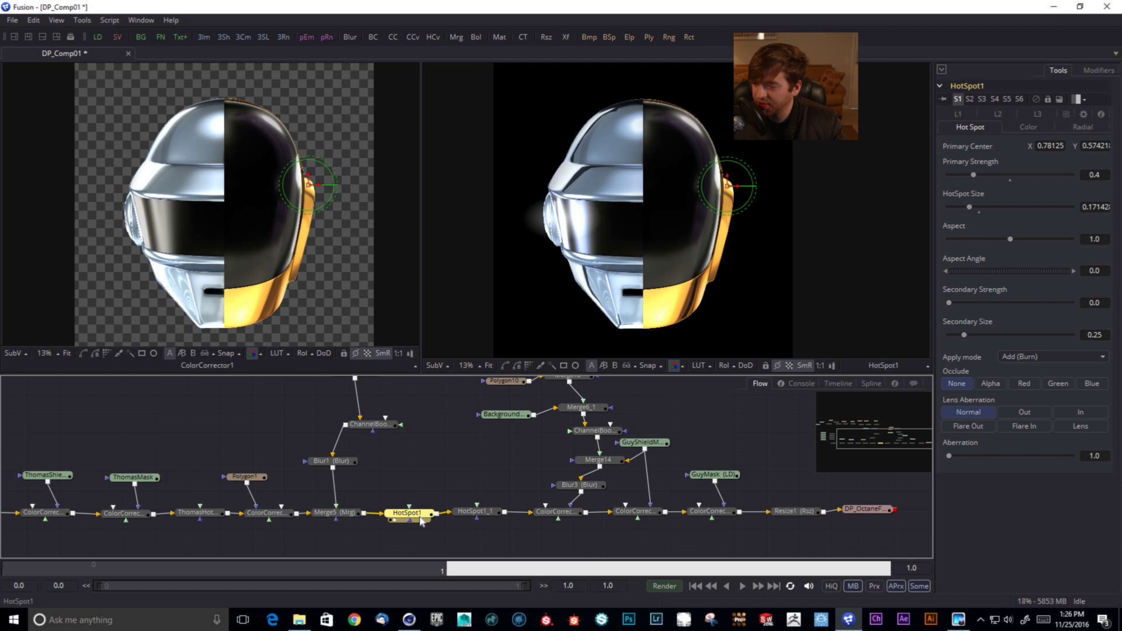
left_click(485, 514)
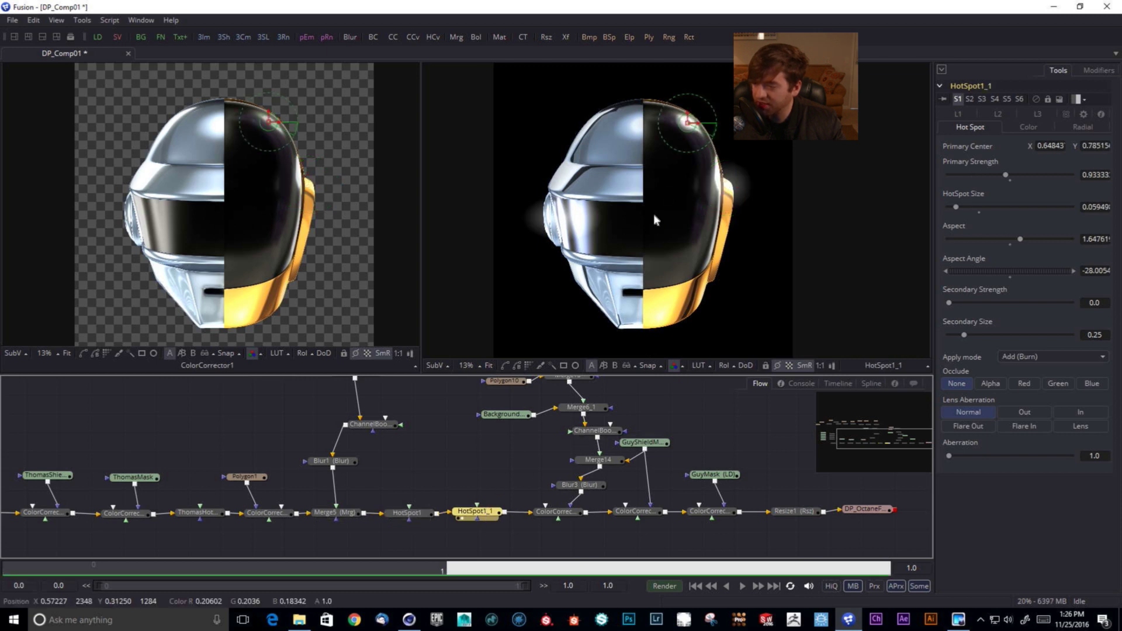
Step: Select Polygon11 and Polygon10 to examine their mask shapes around the black and gold half of the helmet
middle_click_drag(531, 486, 383, 528)
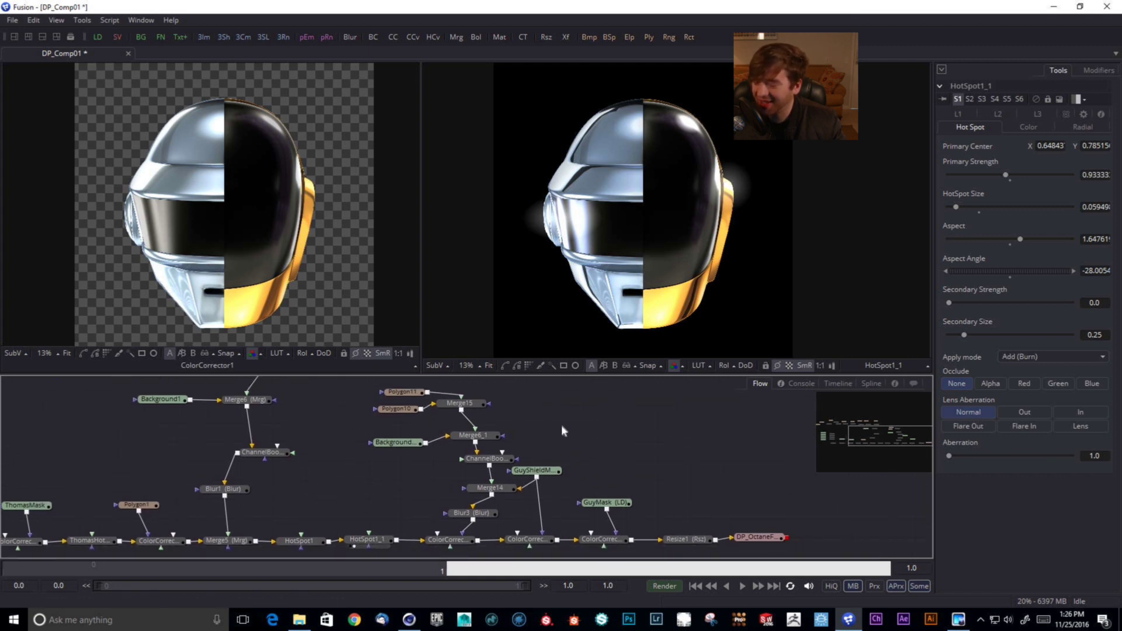
middle_click_drag(487, 438, 494, 446)
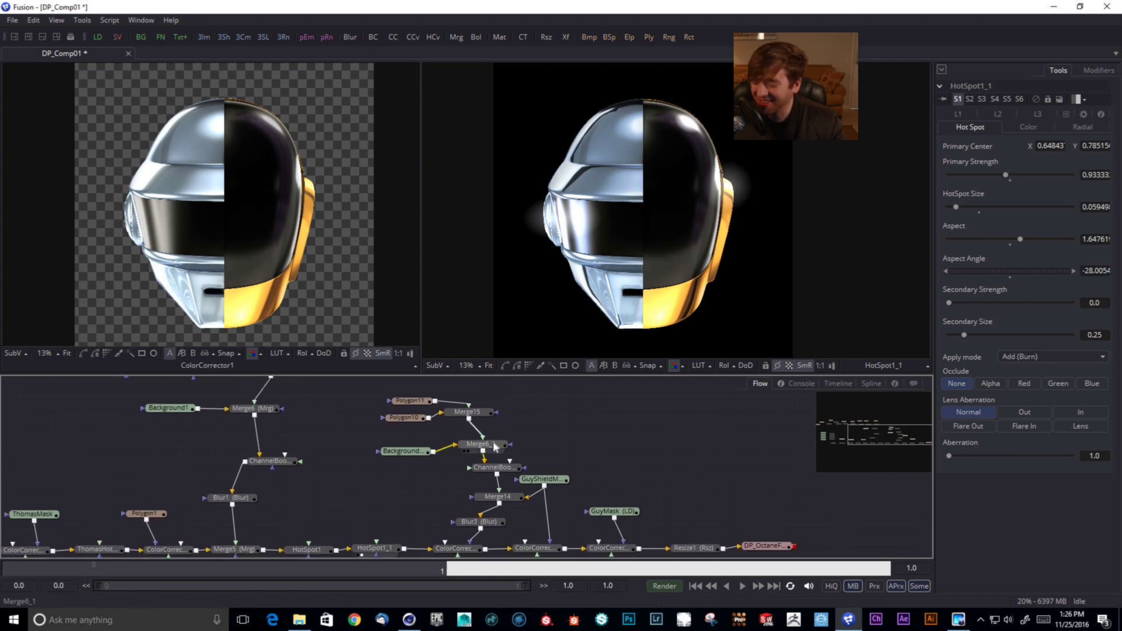
middle_click_drag(575, 459, 580, 455)
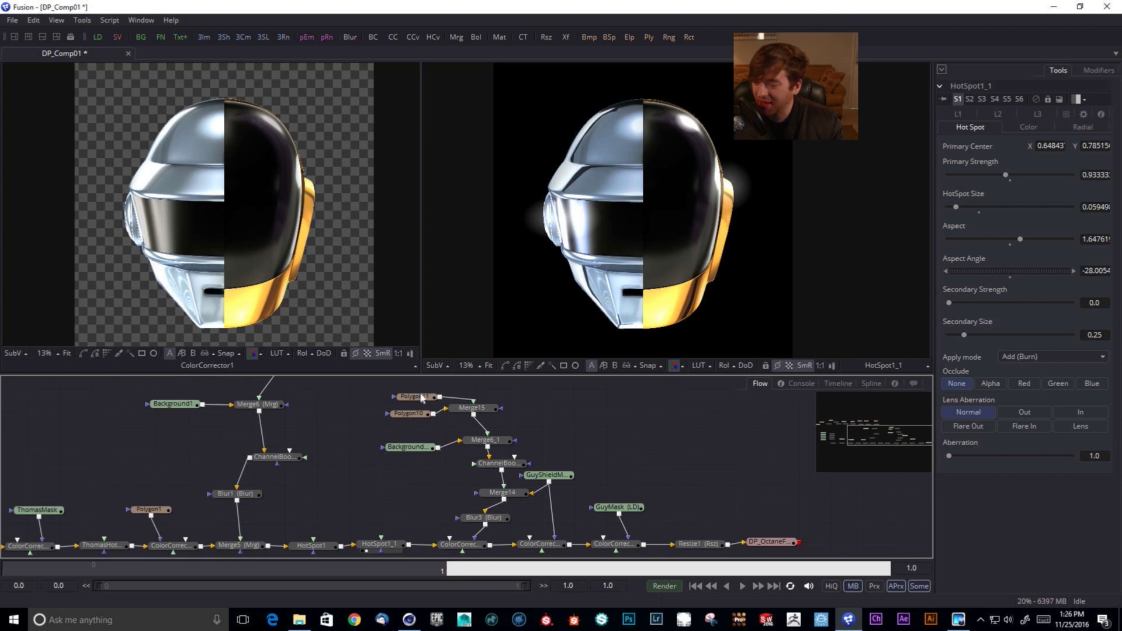
middle_click_drag(421, 401, 421, 405)
left_click(419, 401)
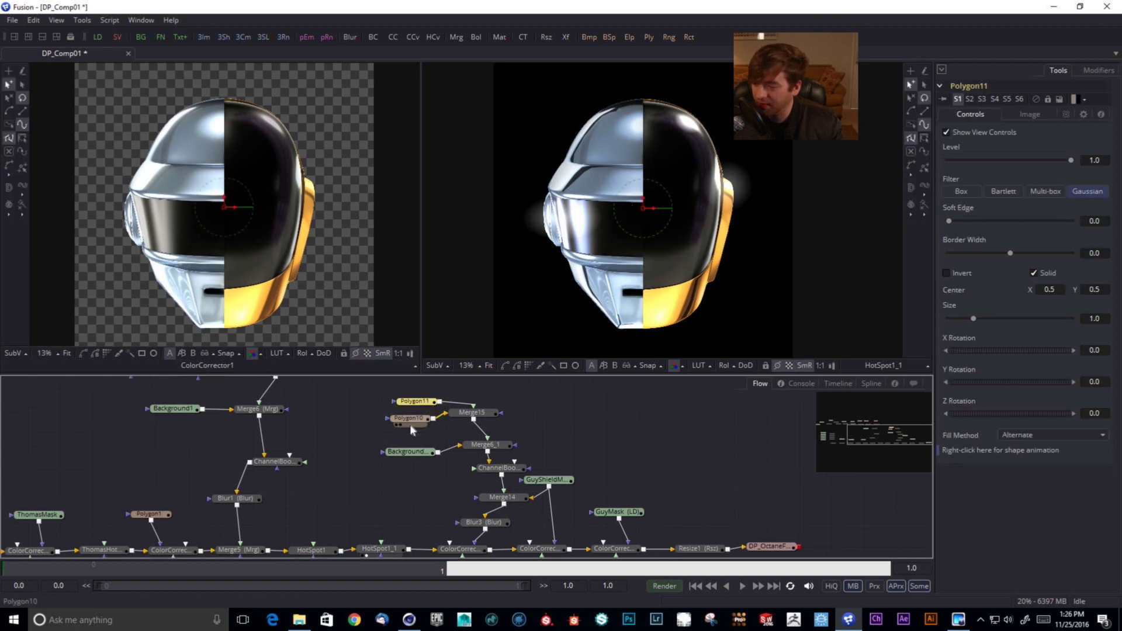
left_click(411, 419)
scroll(707, 257, "down", 1, "ctrl")
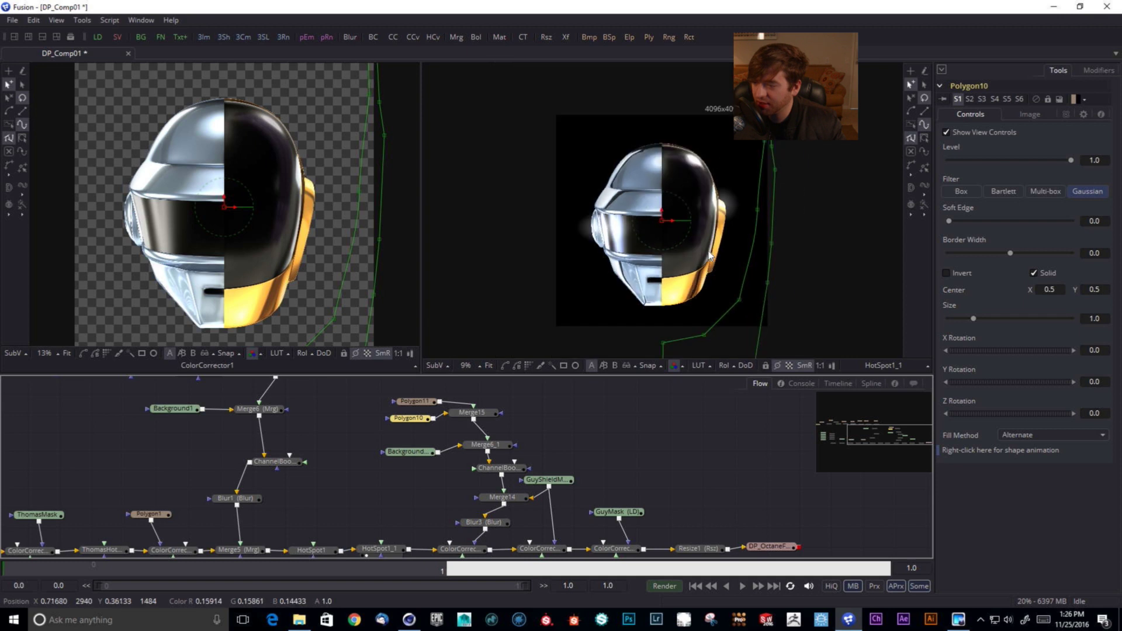
Step: Check Merge15's merge settings, and open Polygon10's image settings to inspect its output size
left_click(466, 415)
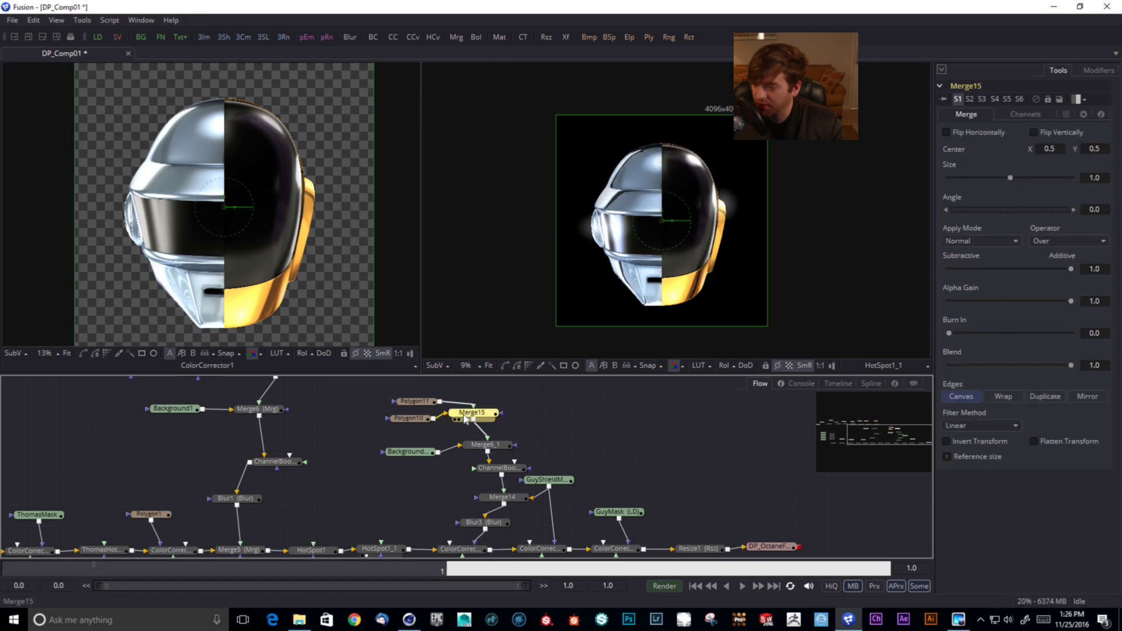
left_click(409, 418)
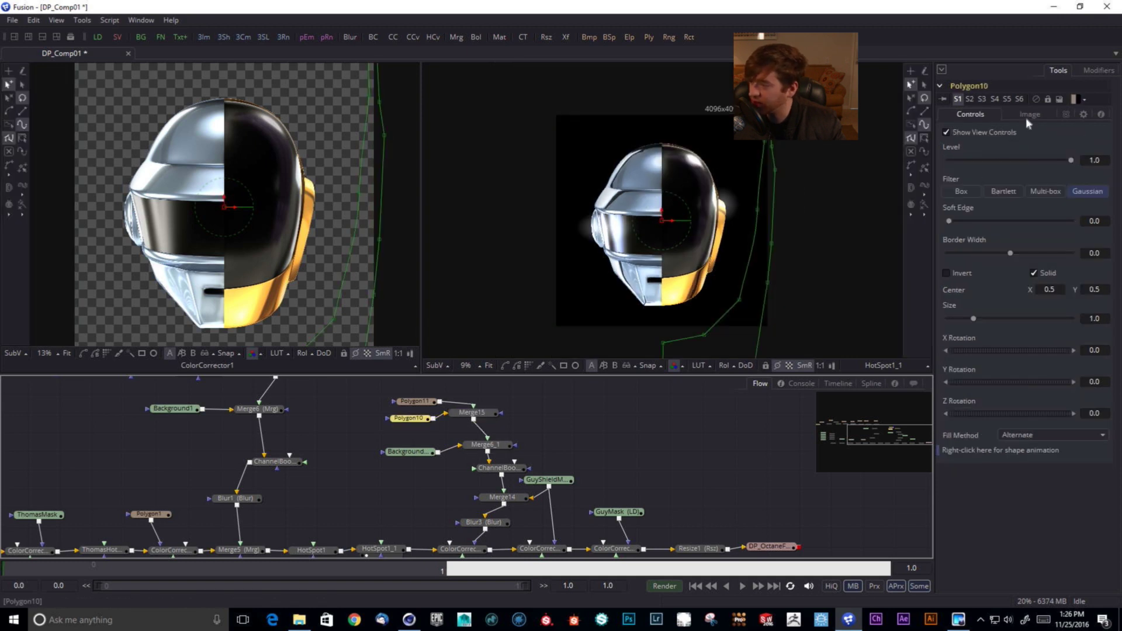
left_click(1029, 115)
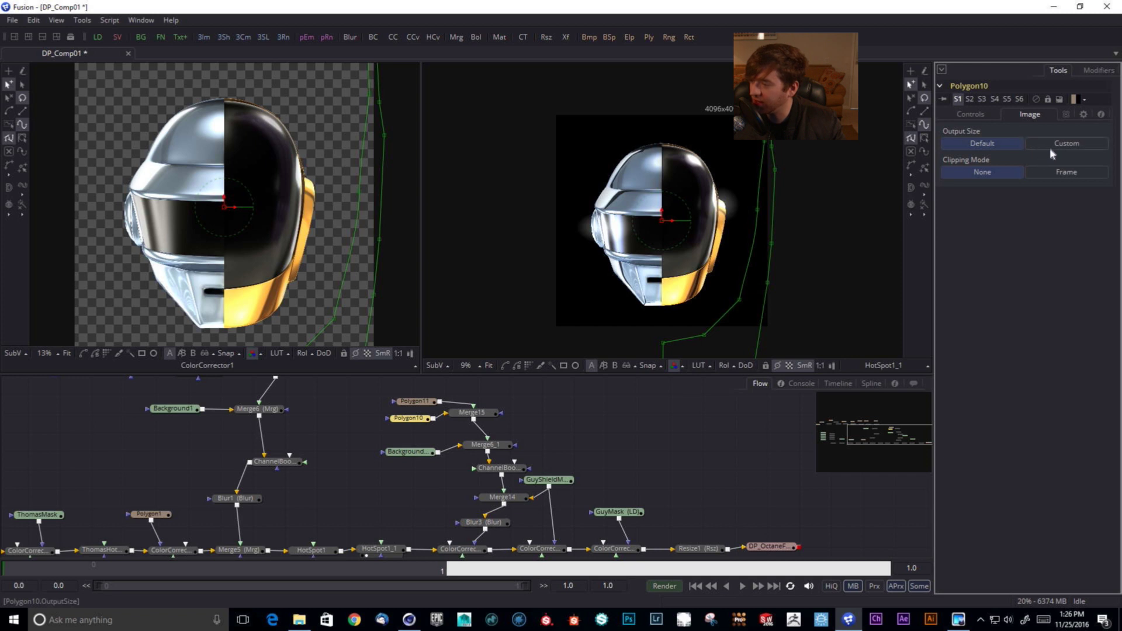
Step: Follow the branch from Merge15 to Background1_1, and open the background's settings to check its color
left_click(478, 413)
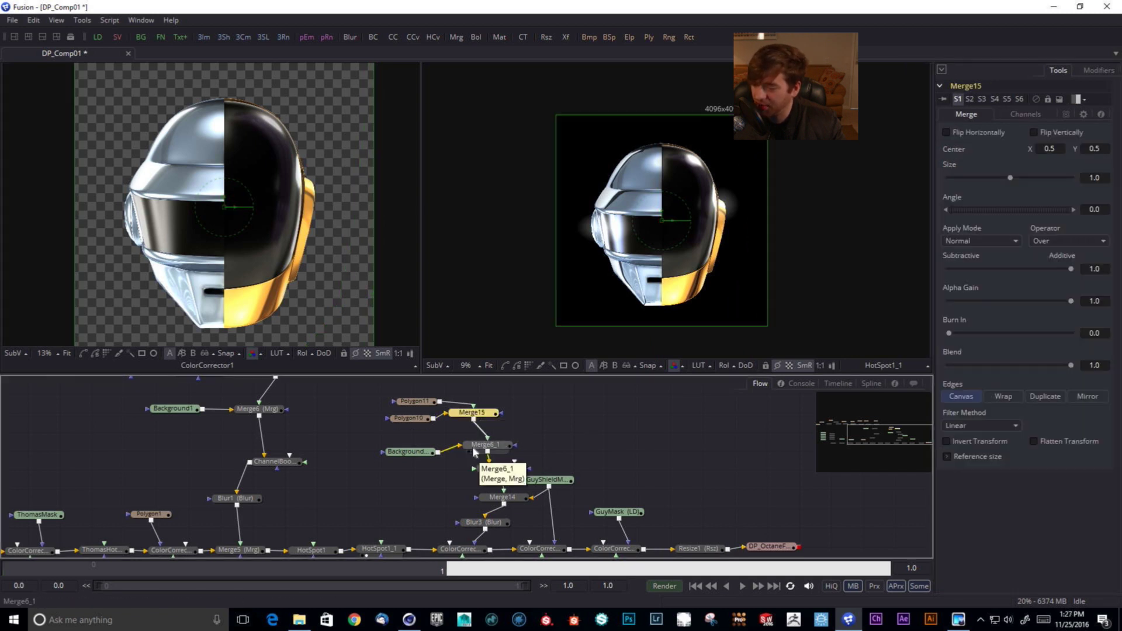
left_click(410, 452)
scroll(526, 497, "down", 2)
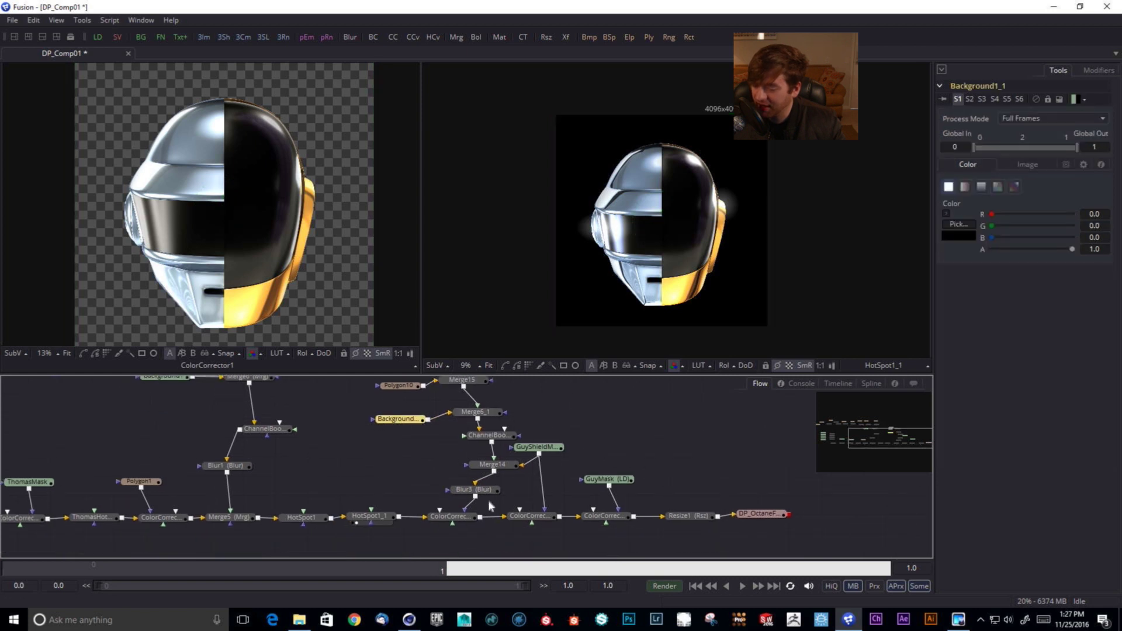
Step: Display ColorCorrector5 in the second viewer to examine the darkening on the black half of the helmet
left_click(451, 517)
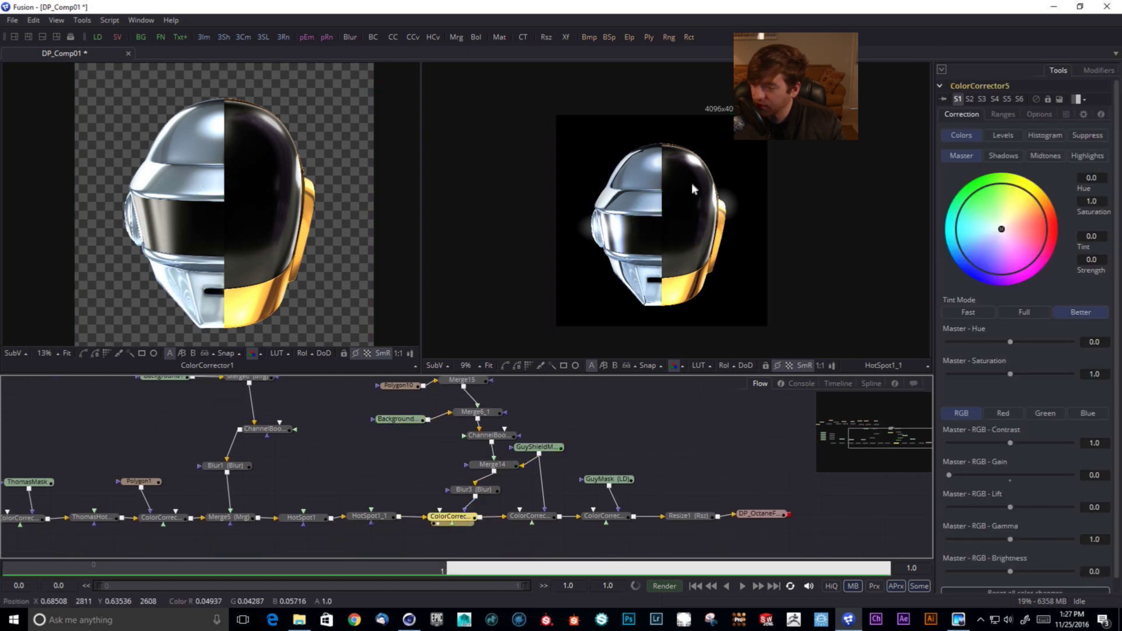
key("2")
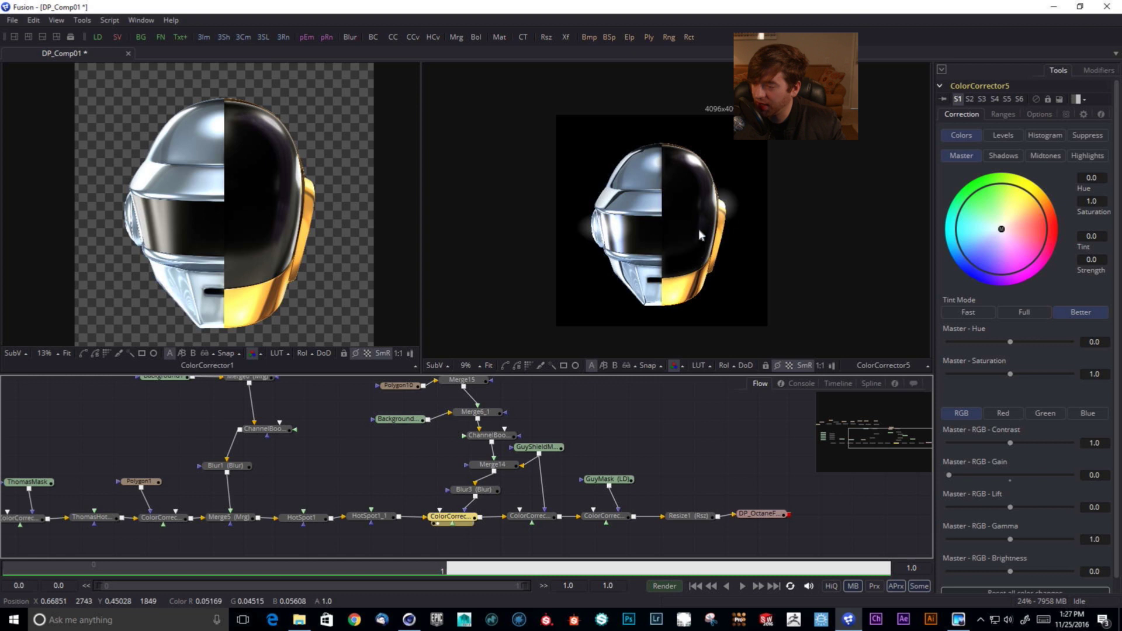
scroll(699, 229, "up", 2)
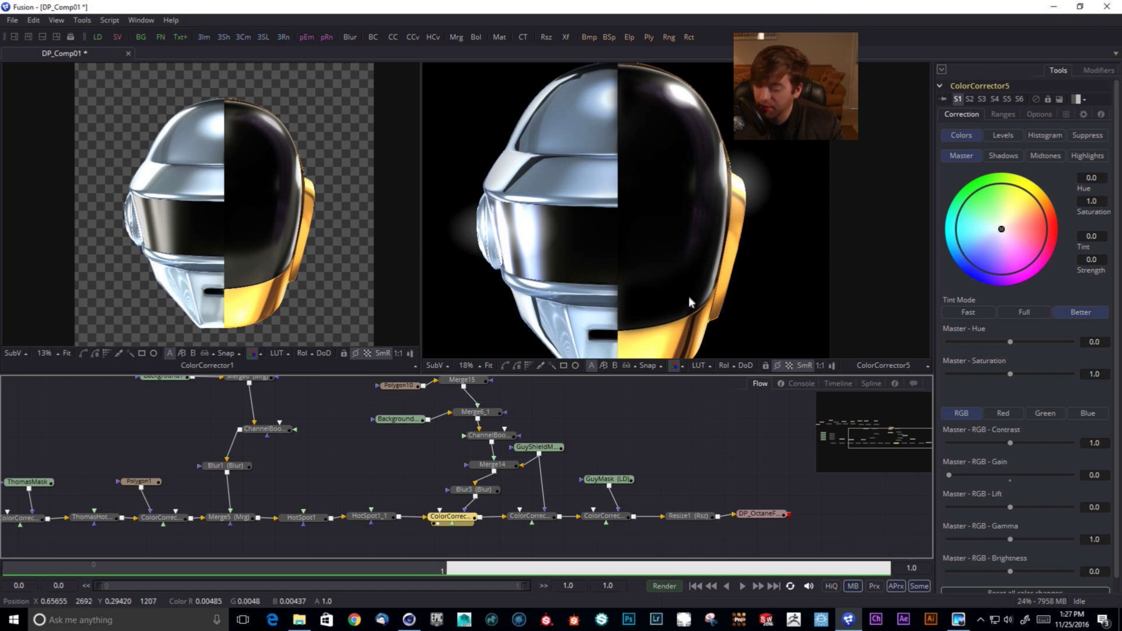
Step: Display ColorCorrector6 and ColorCorrector7 in the second viewer to examine their corrections on the visor and gold chin
left_click(528, 516)
left_click(530, 522)
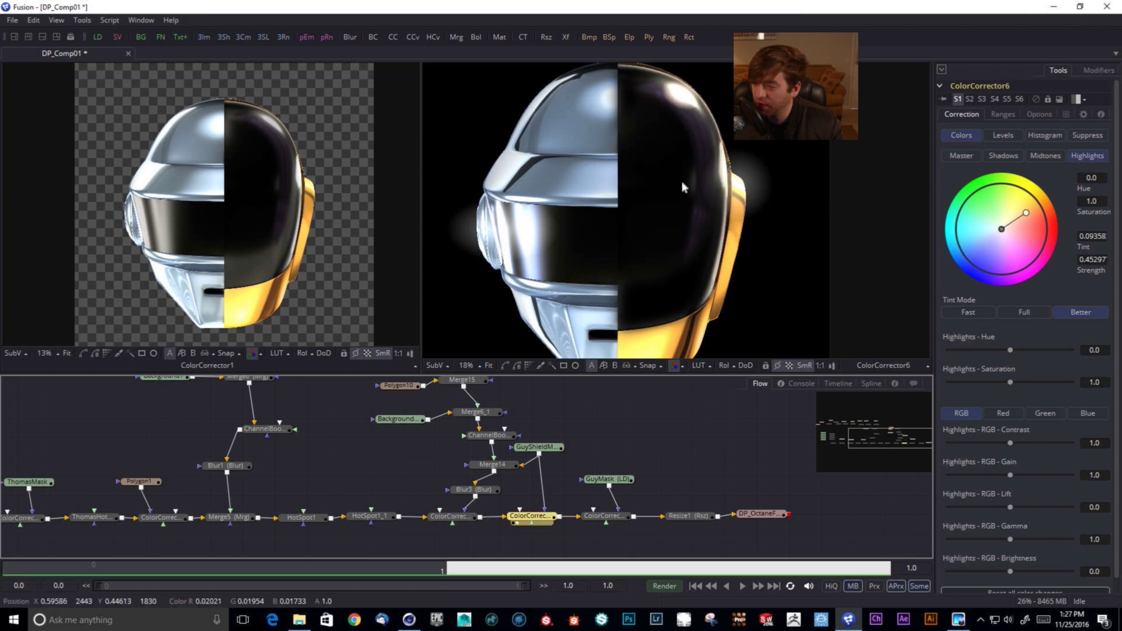
left_click(614, 518)
left_click(607, 522)
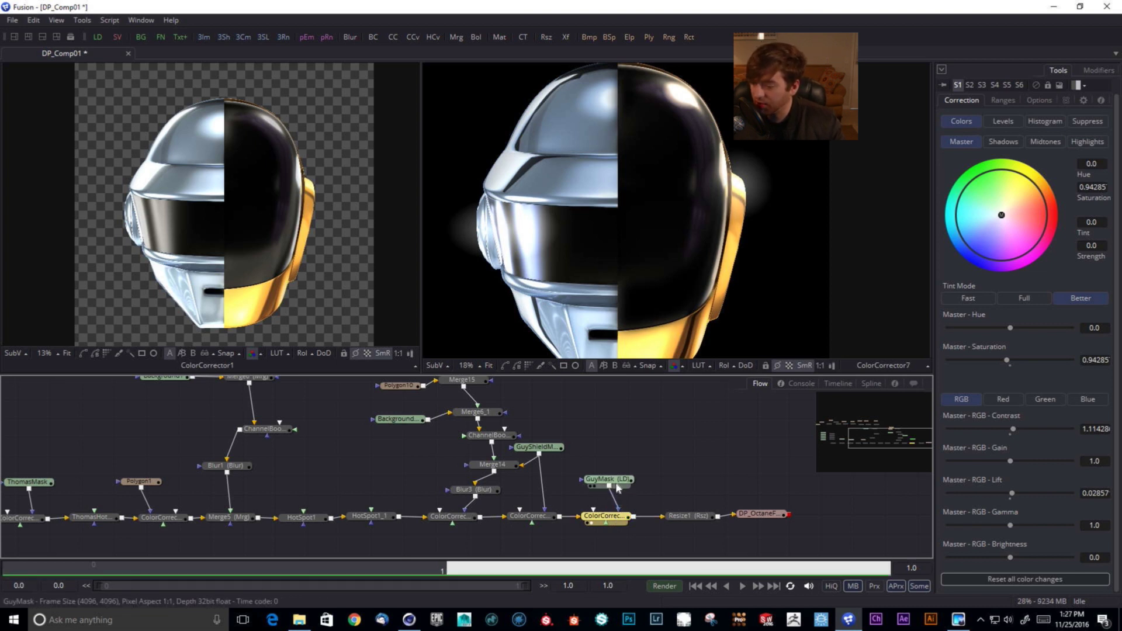
middle_click_drag(671, 282, 637, 294)
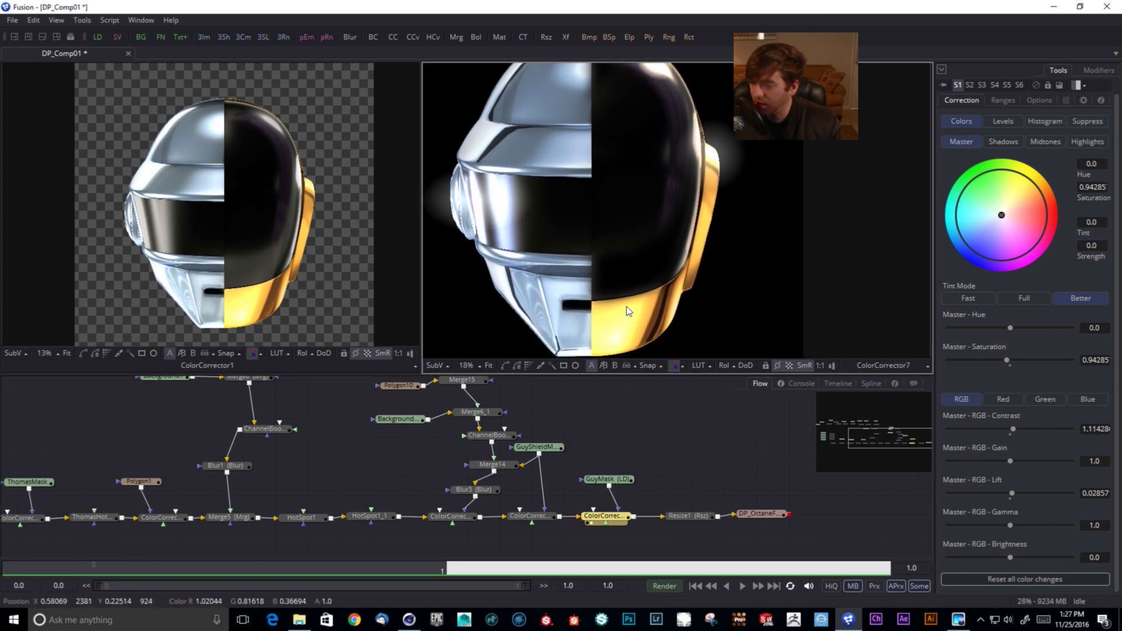
Step: Compare ColorCorrector6 with ColorCorrector7 in the second viewer, and display Resize1 to check its output dimensions
left_click(529, 517)
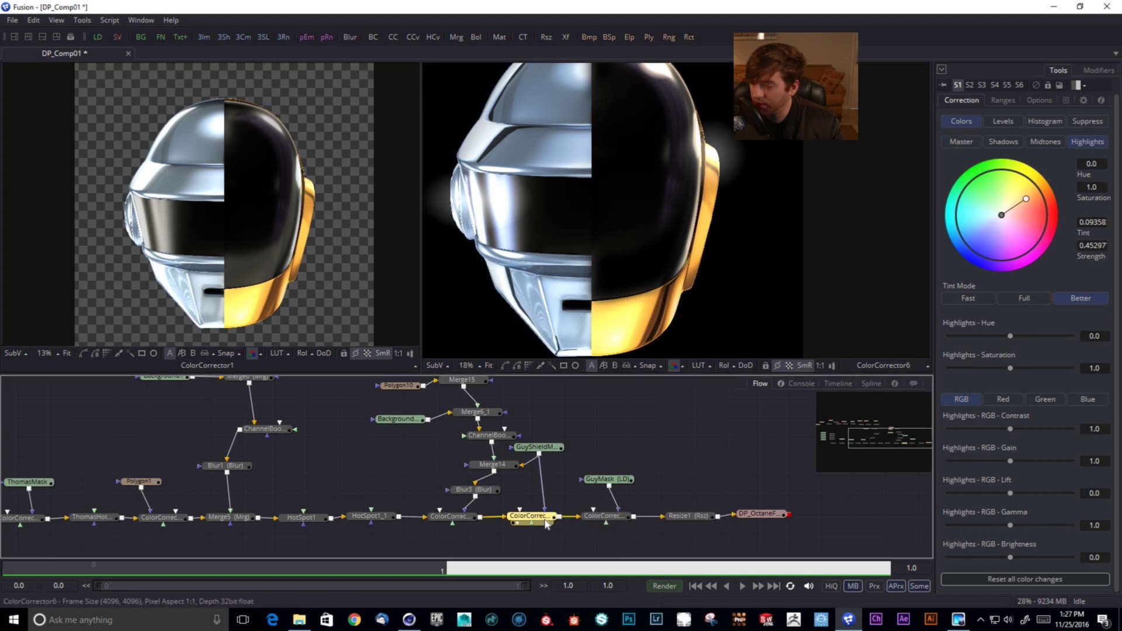
left_click(623, 521)
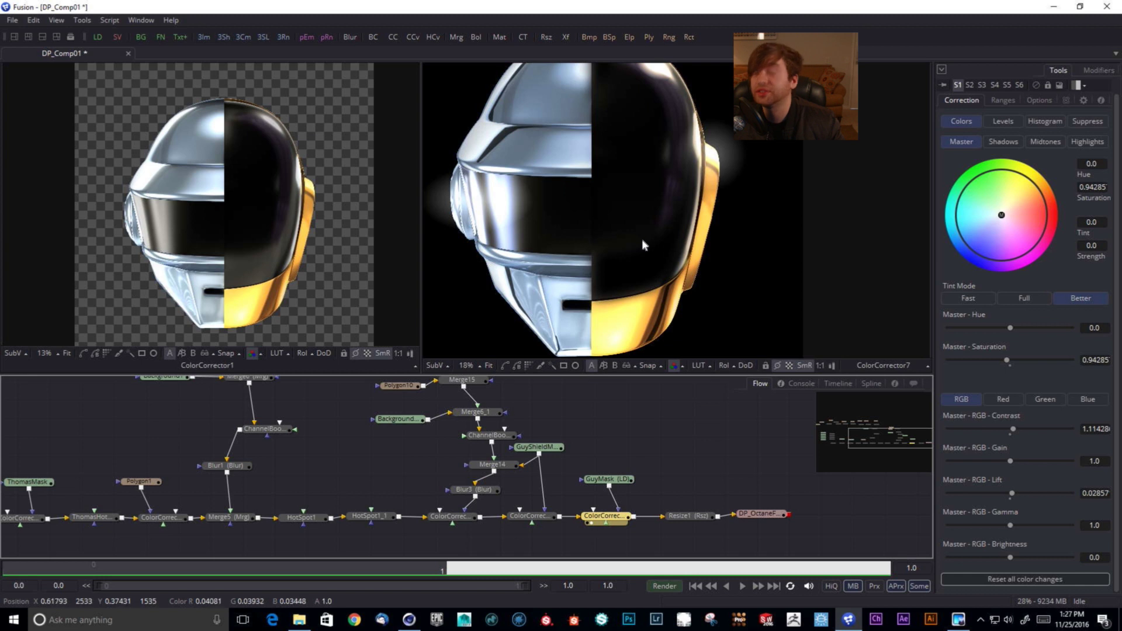
left_click(688, 517)
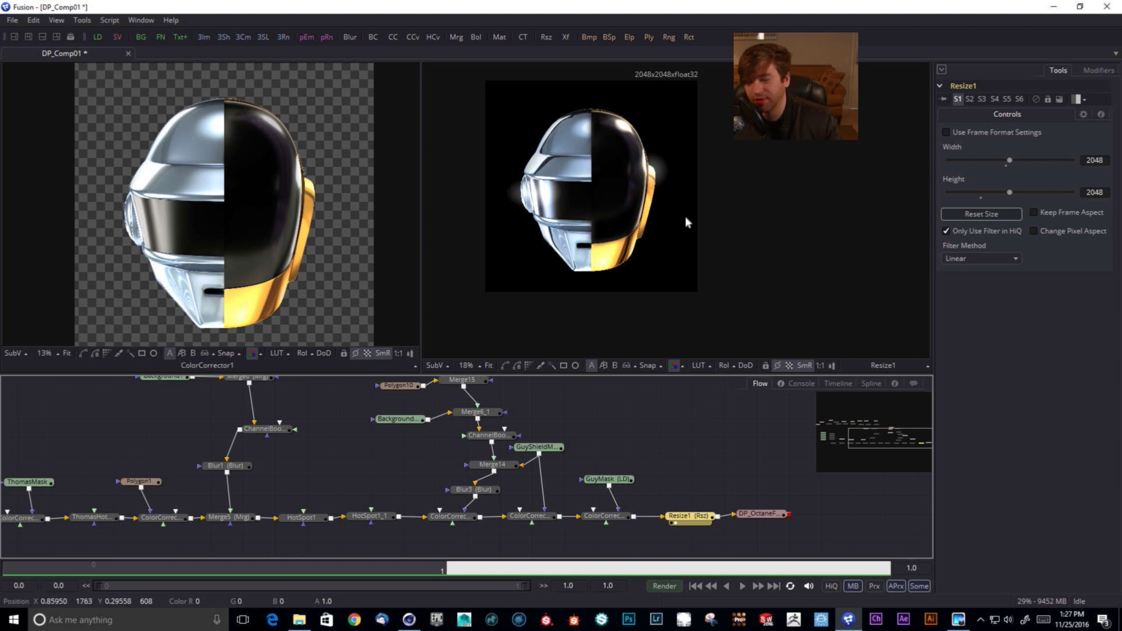
Step: Open the settings of the DP_OctaneFusion saver at the end of the chain to check its filename and output format
middle_click_drag(661, 264, 671, 296)
middle_click_drag(707, 254, 709, 275)
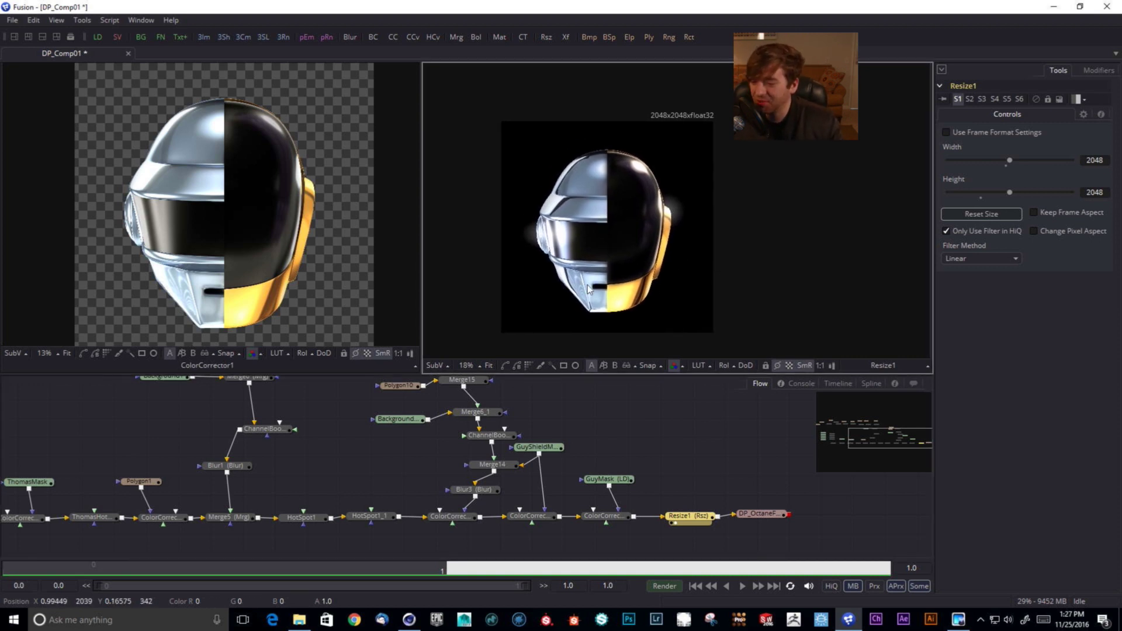
middle_click_drag(671, 481, 573, 433)
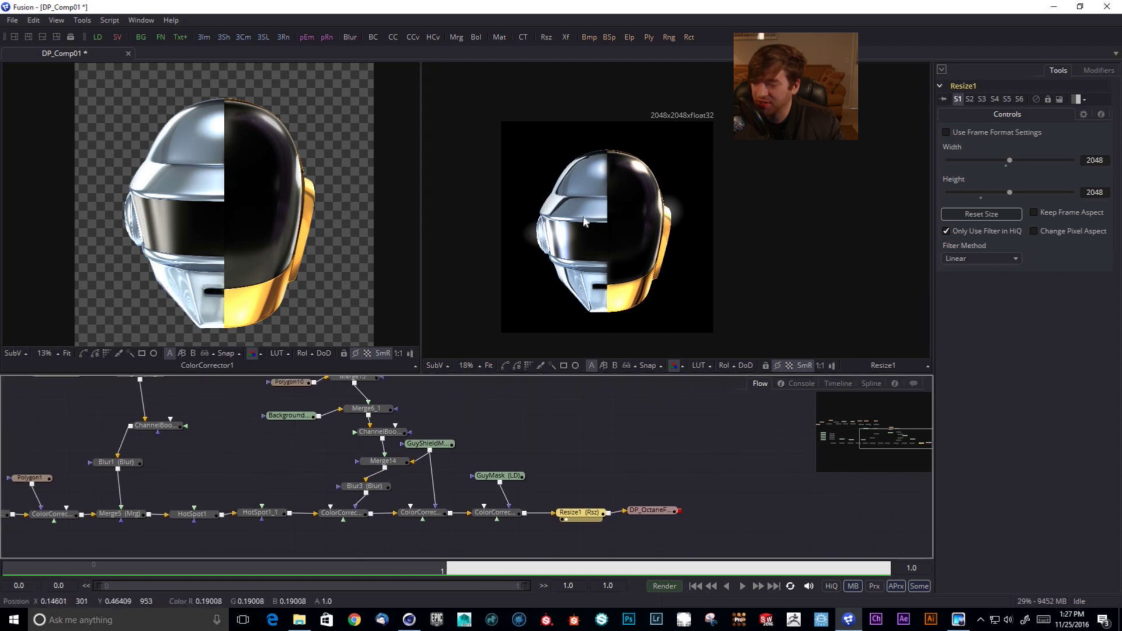
left_click_drag(650, 515, 660, 520)
left_click(656, 518)
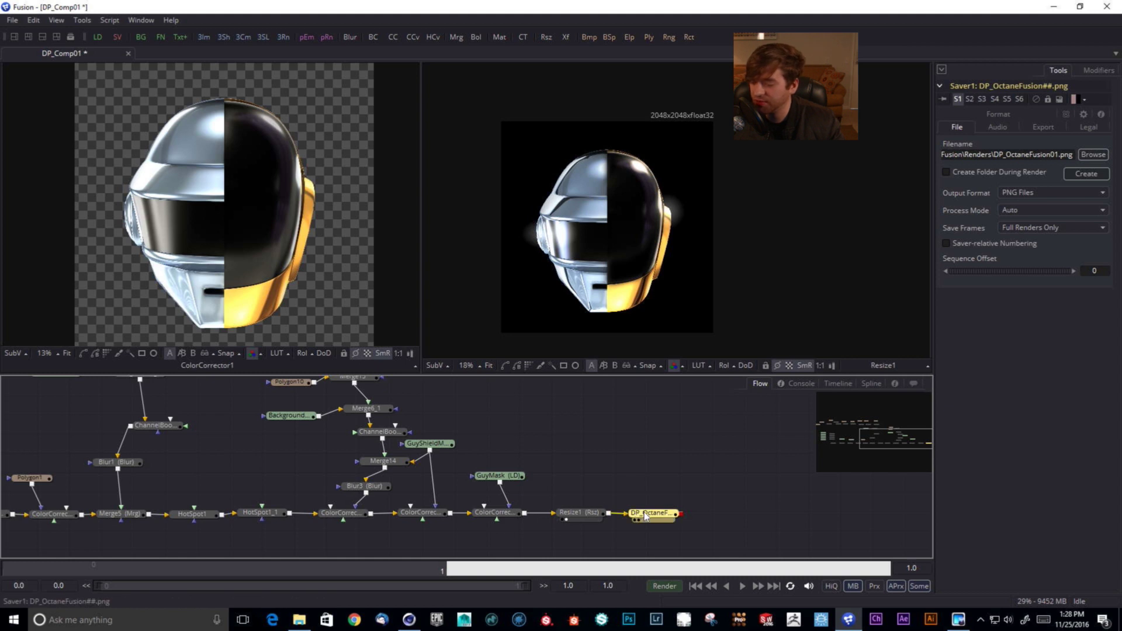
Step: Recheck Resize1's settings, and display the DP_OctaneFusion saver in the second viewer to examine the final helmet composite
left_click(582, 513)
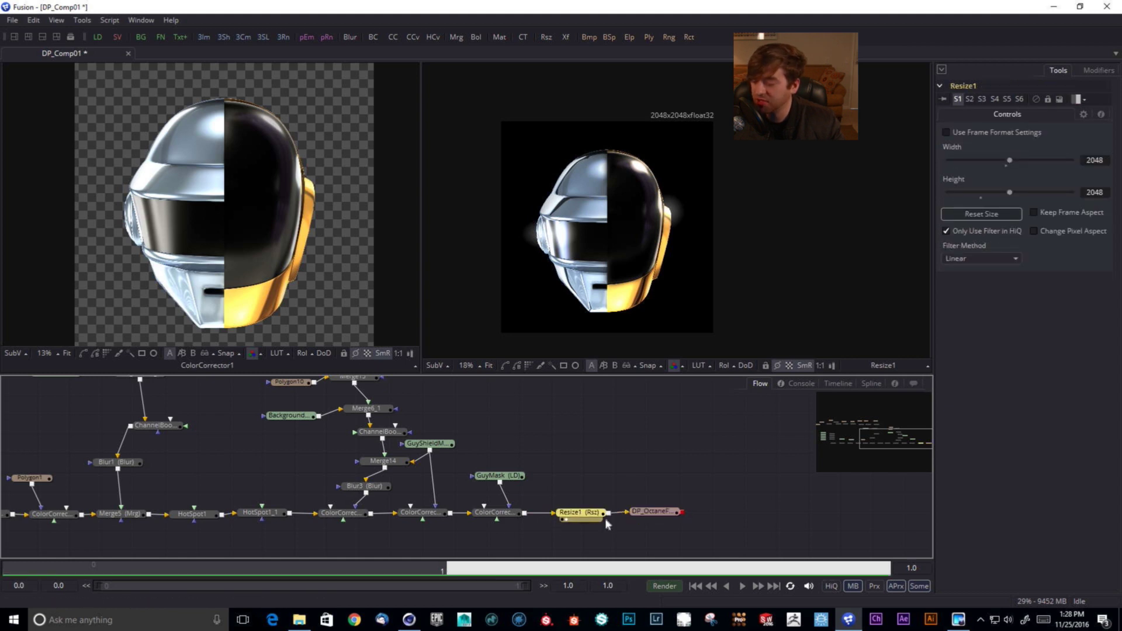
left_click(653, 513)
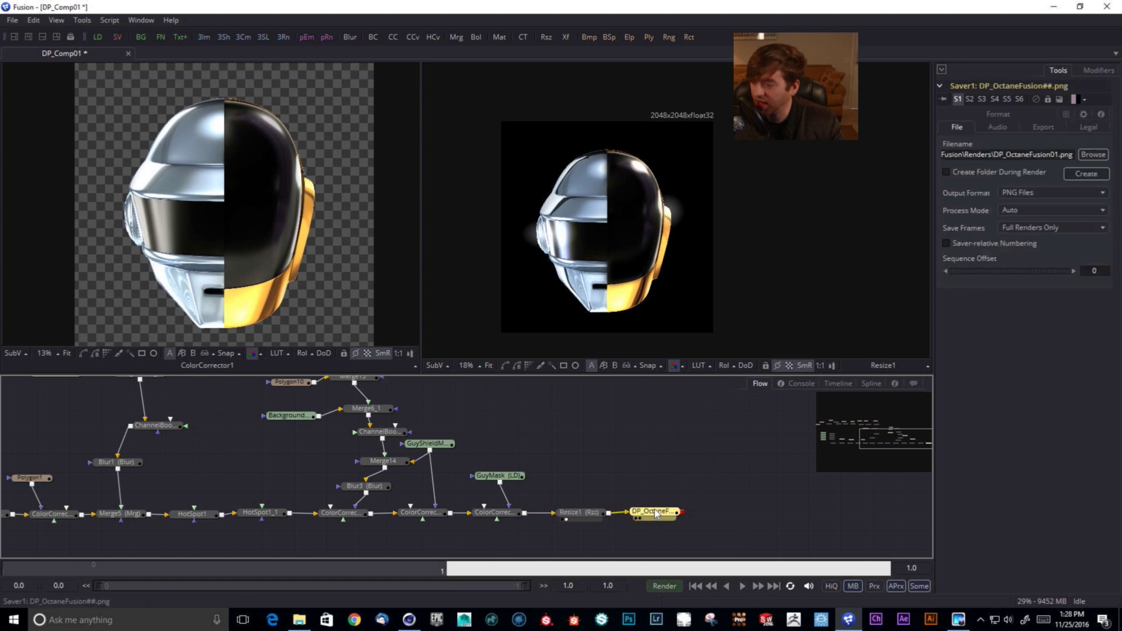
key("2")
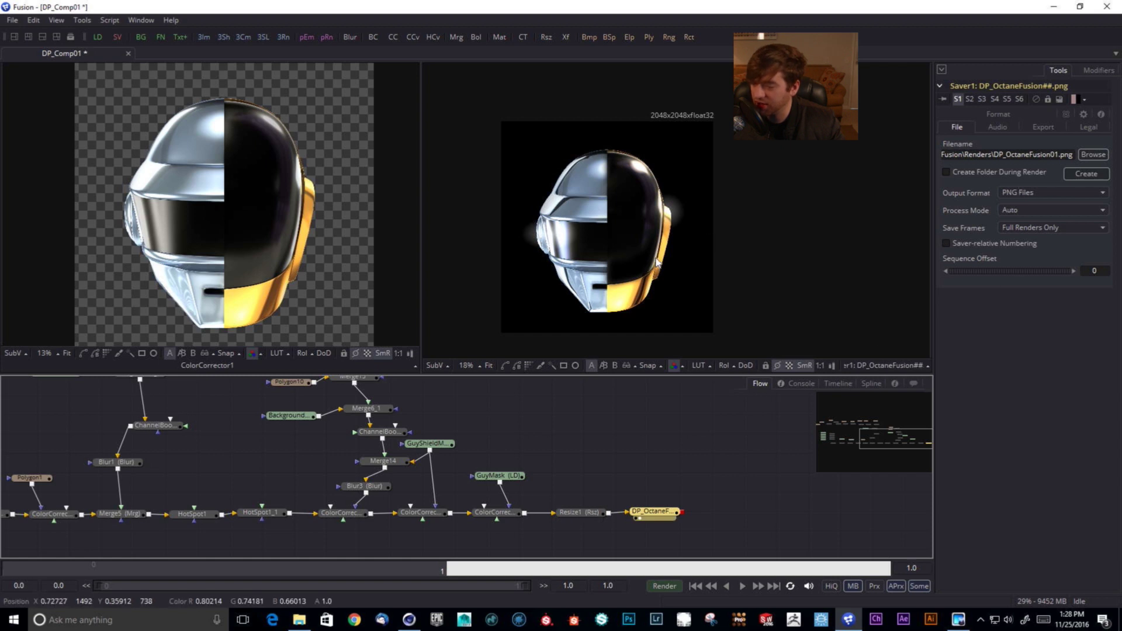
scroll(656, 264, "up", 1, "ctrl")
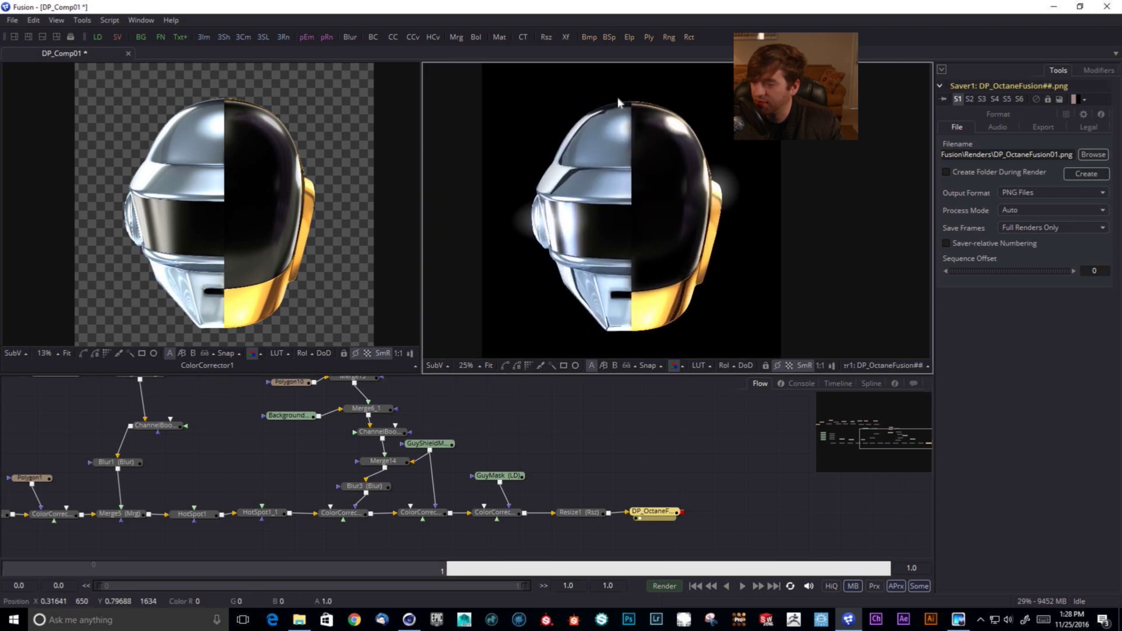